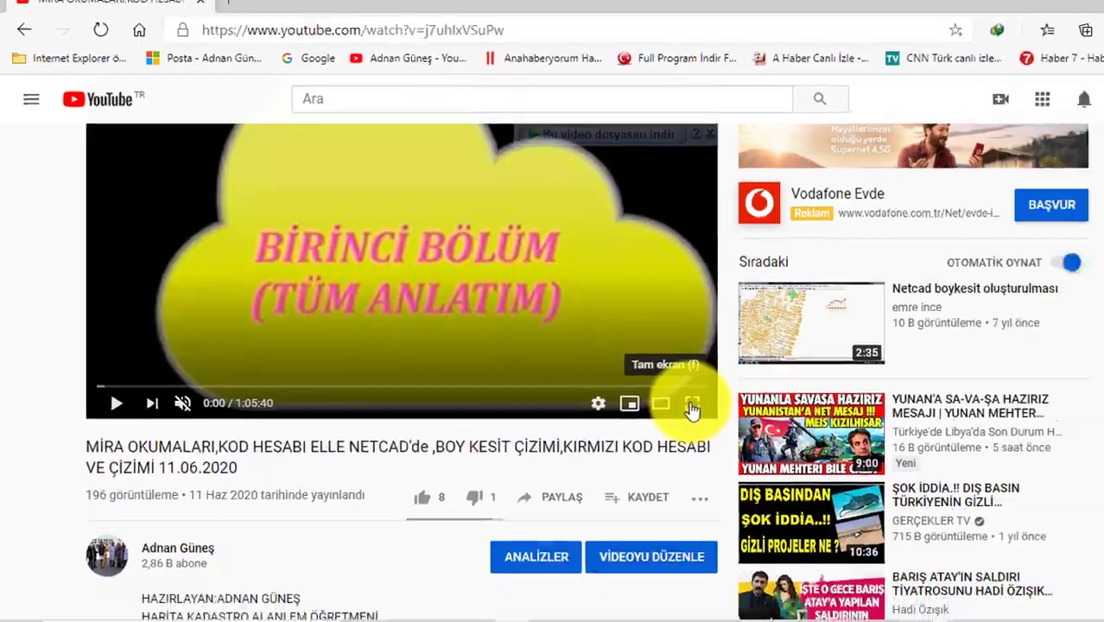
Skip the road-profile tutorial past 4:52 to near its end, exit full screen, and pause at 1:02:34
click(692, 408)
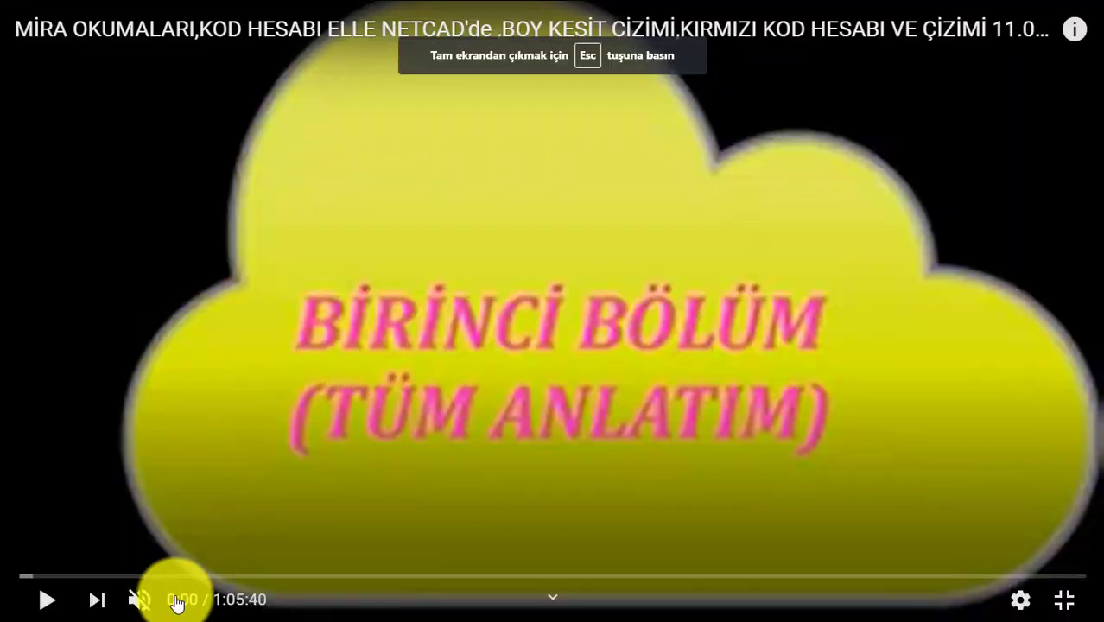
click(670, 311)
click(98, 576)
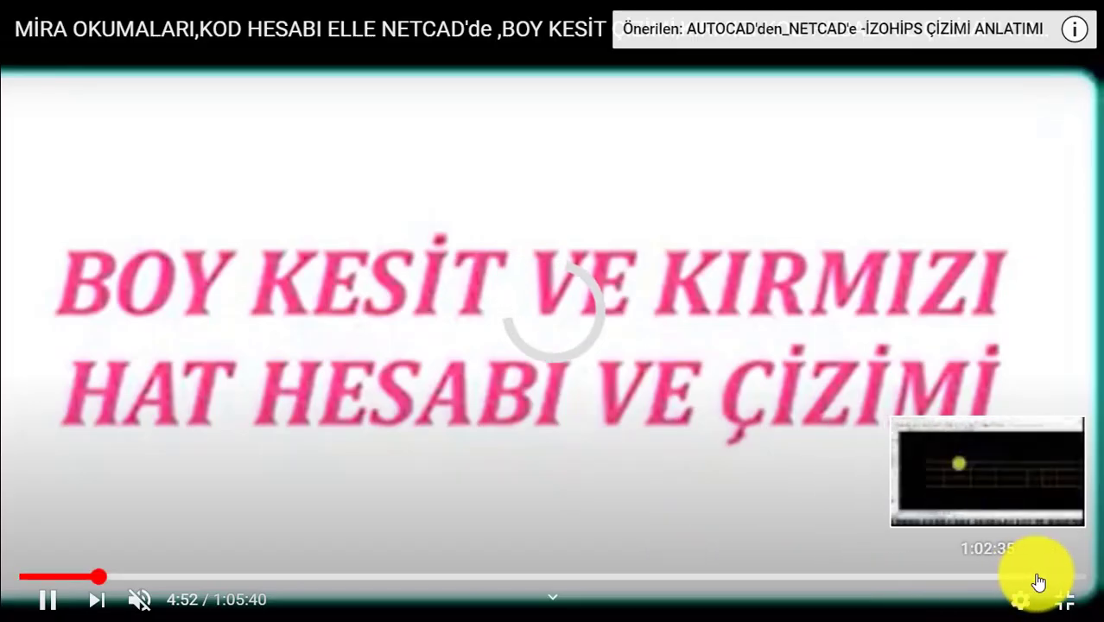
click(1036, 580)
key(Escape)
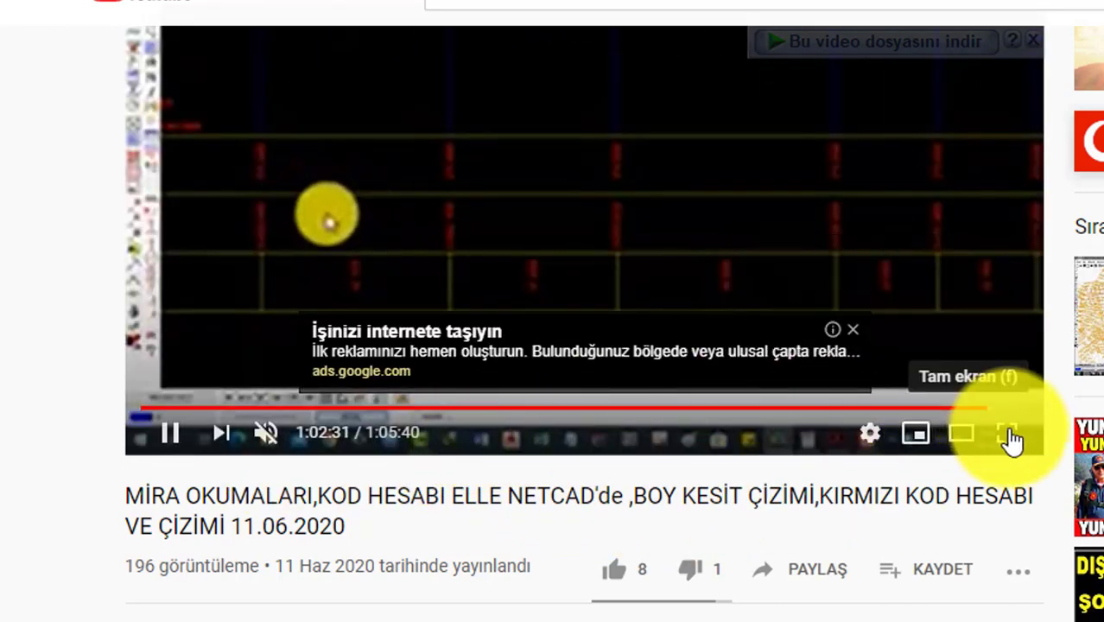
click(468, 338)
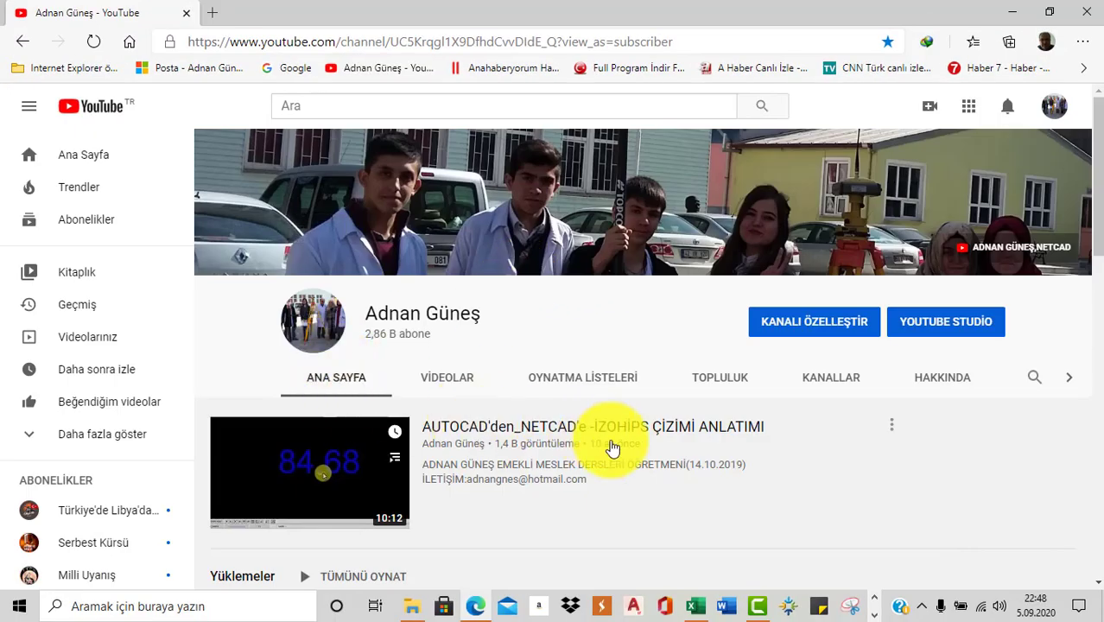
mouse_move(639, 204)
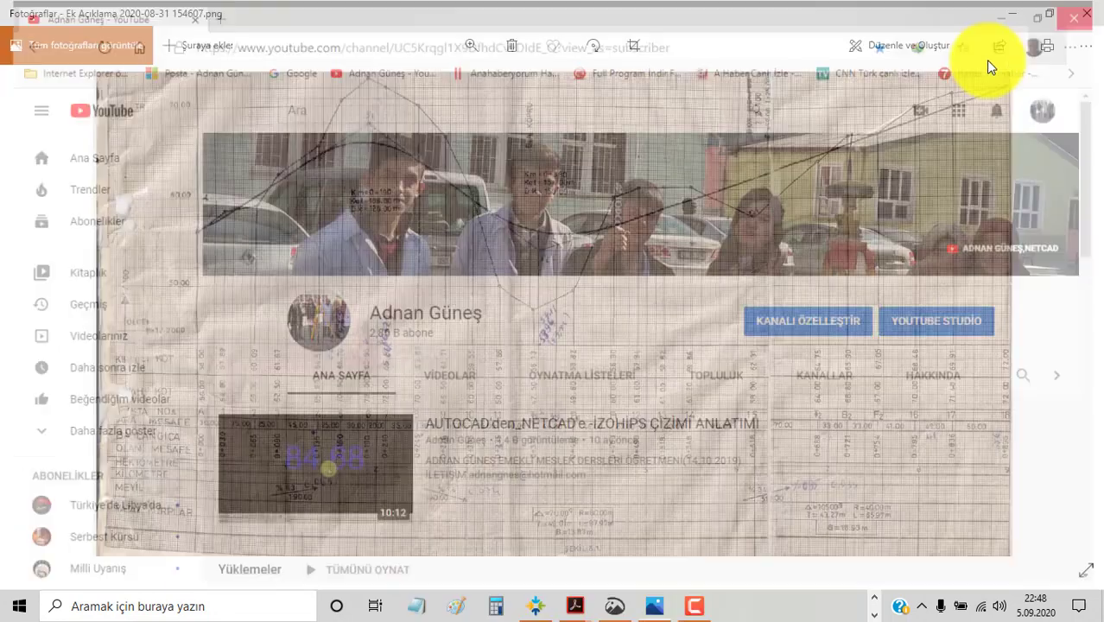
Zoom in slightly on the scanned profile sheet 'Ek Açıklama 2020-08-31 154607.png' in Photos
ctrl+scroll(365, 273, up, 1)
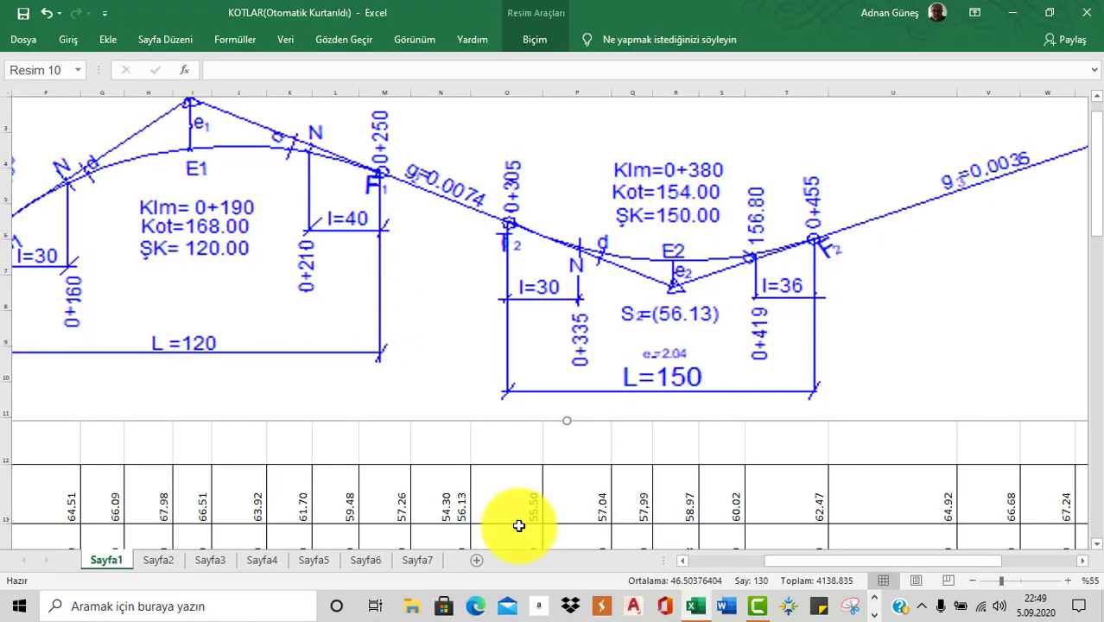
Scroll through the Excel curve sketch and elevation table, then bring up the PDF and Netcad windows
drag(790, 560, 722, 562)
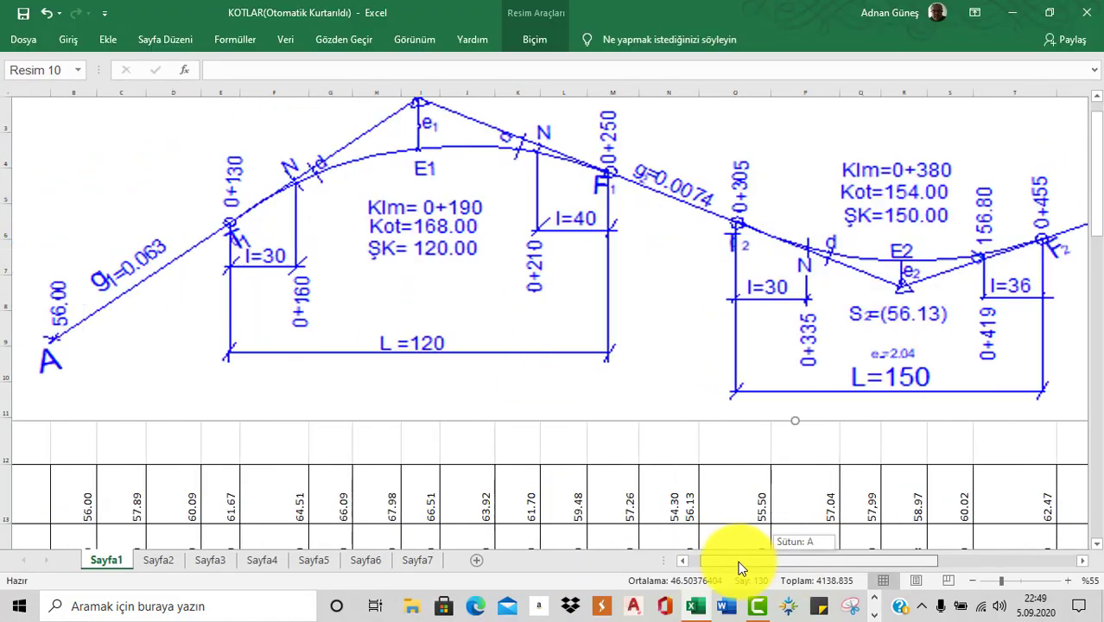
ctrl+scroll(559, 373, down, 2)
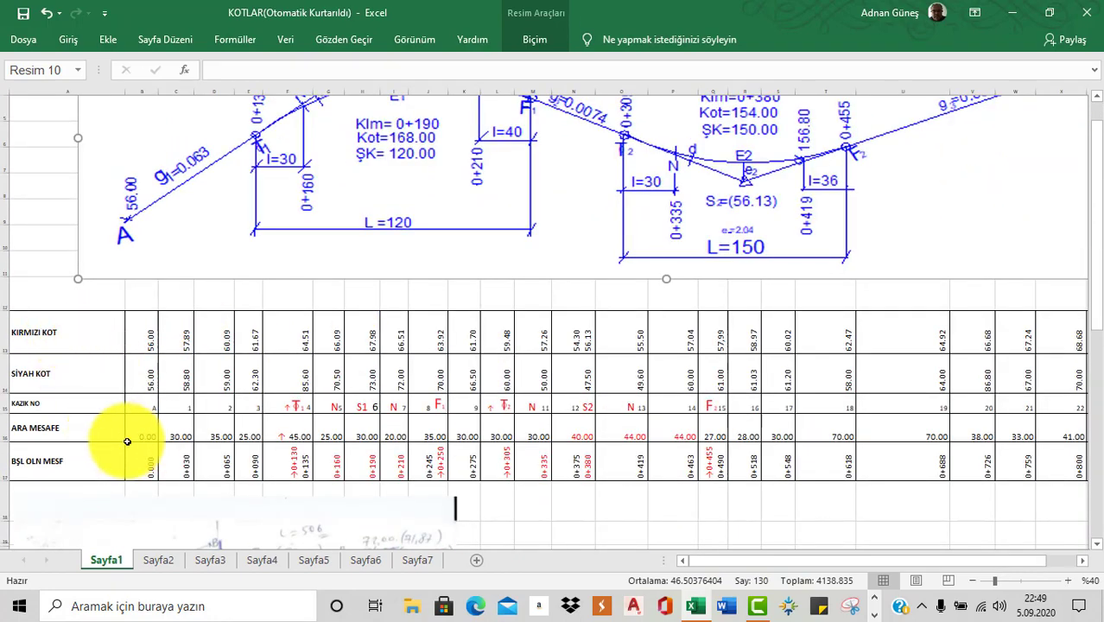
ctrl+scroll(446, 321, down, 2)
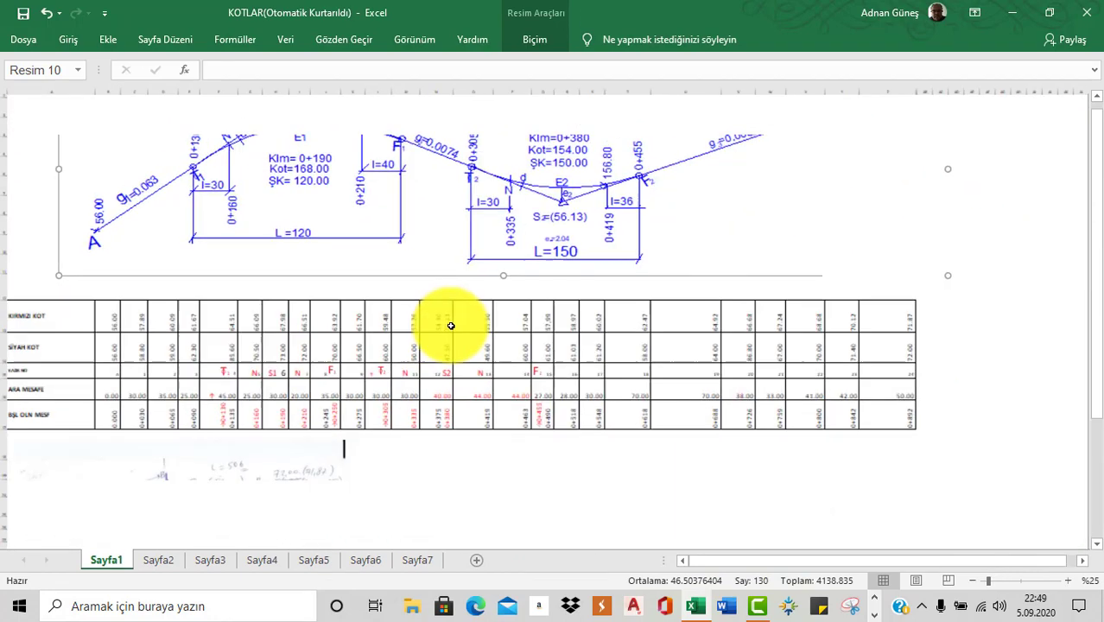
ctrl+scroll(394, 232, up, 2)
scroll(398, 226, down, 1)
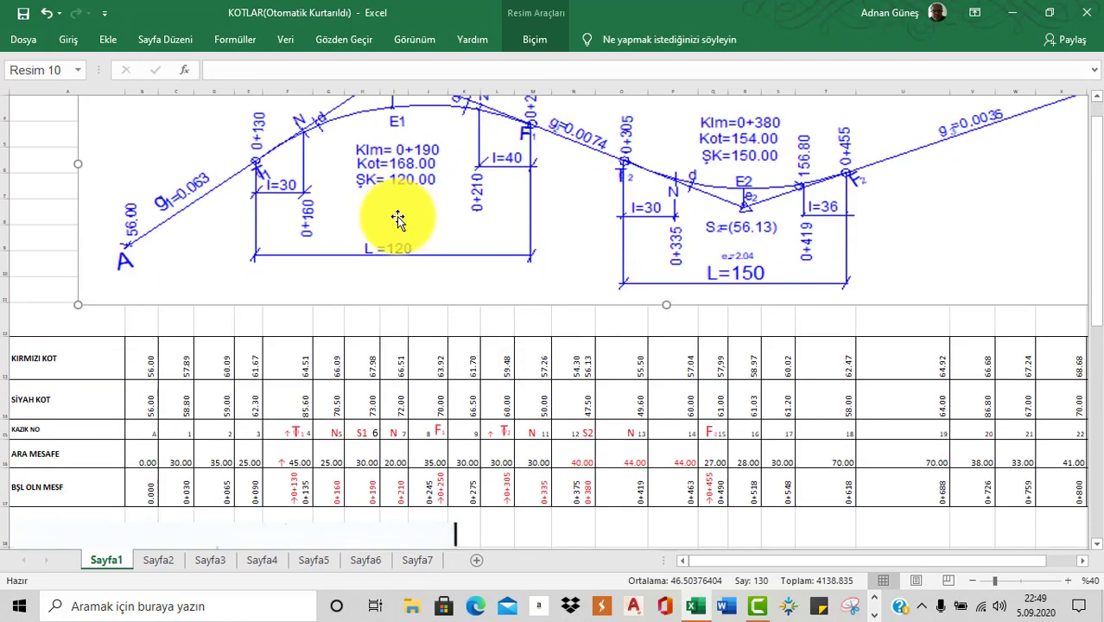
click(788, 606)
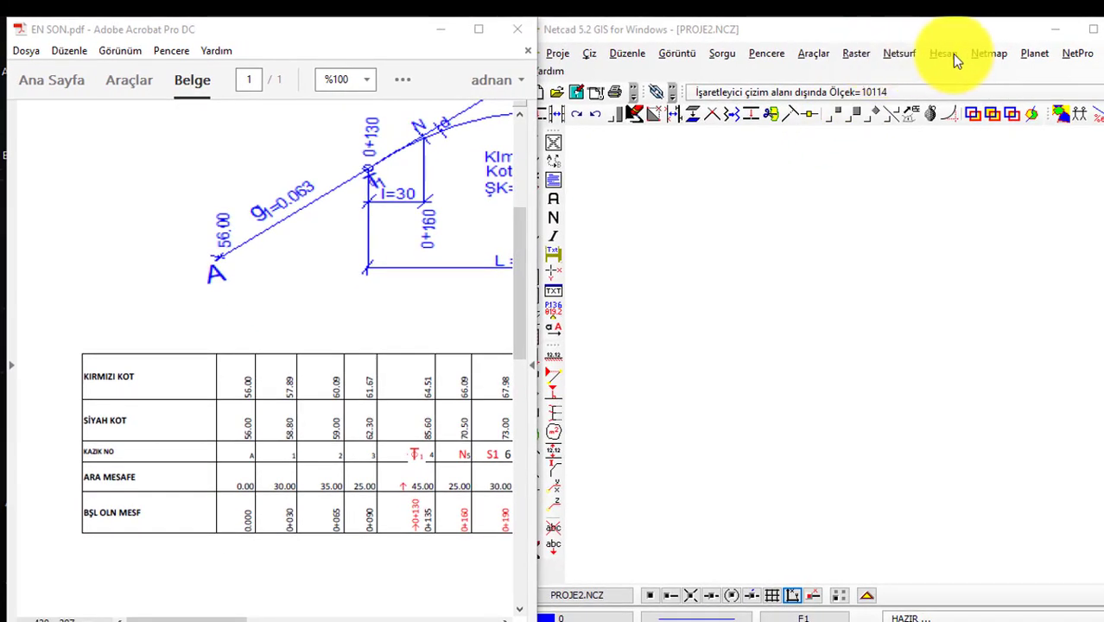
Create a new desktop folder named KURP from the Enkesit Editörü file dialog
click(944, 53)
click(818, 248)
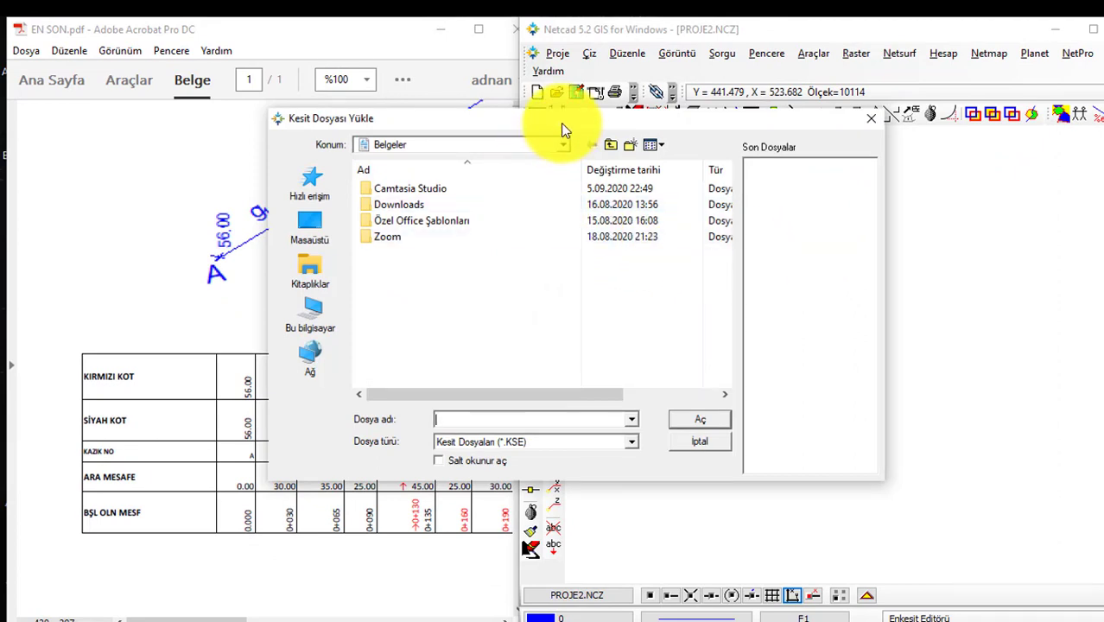
right_click(810, 211)
click(674, 354)
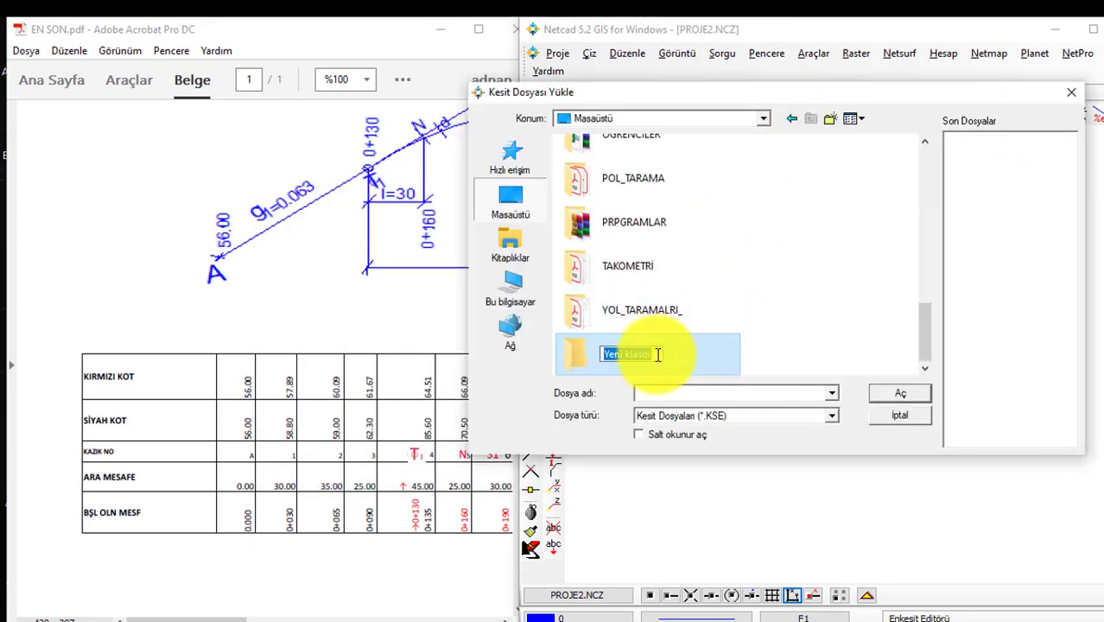
text(KURP)
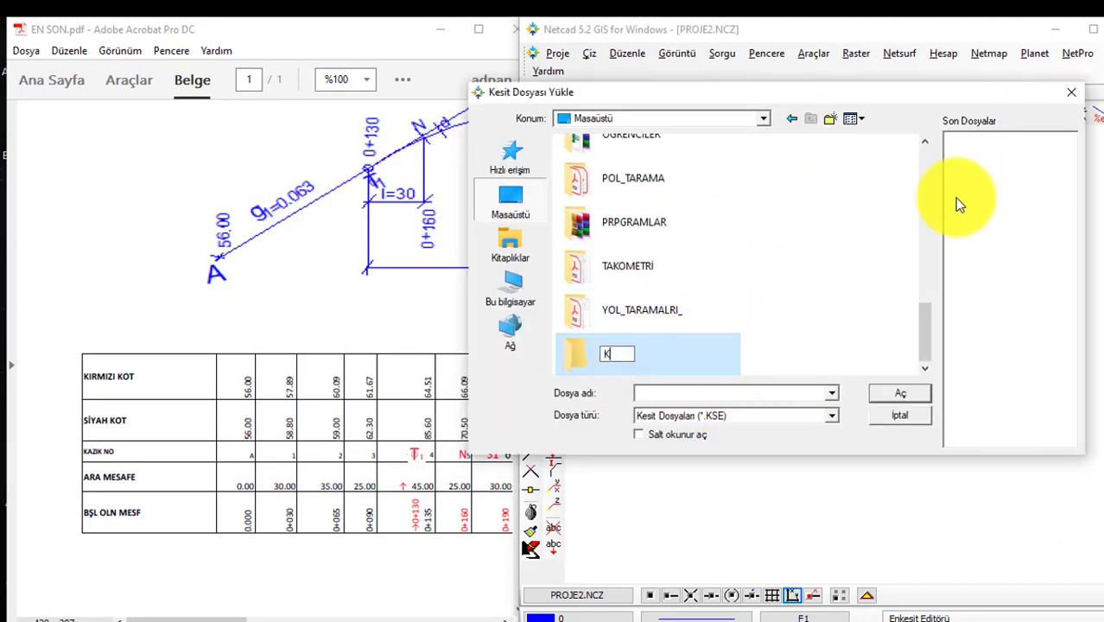
mouse_move(431, 160)
mouse_down()
mouse_move(640, 198)
mouse_move(726, 144)
mouse_up()
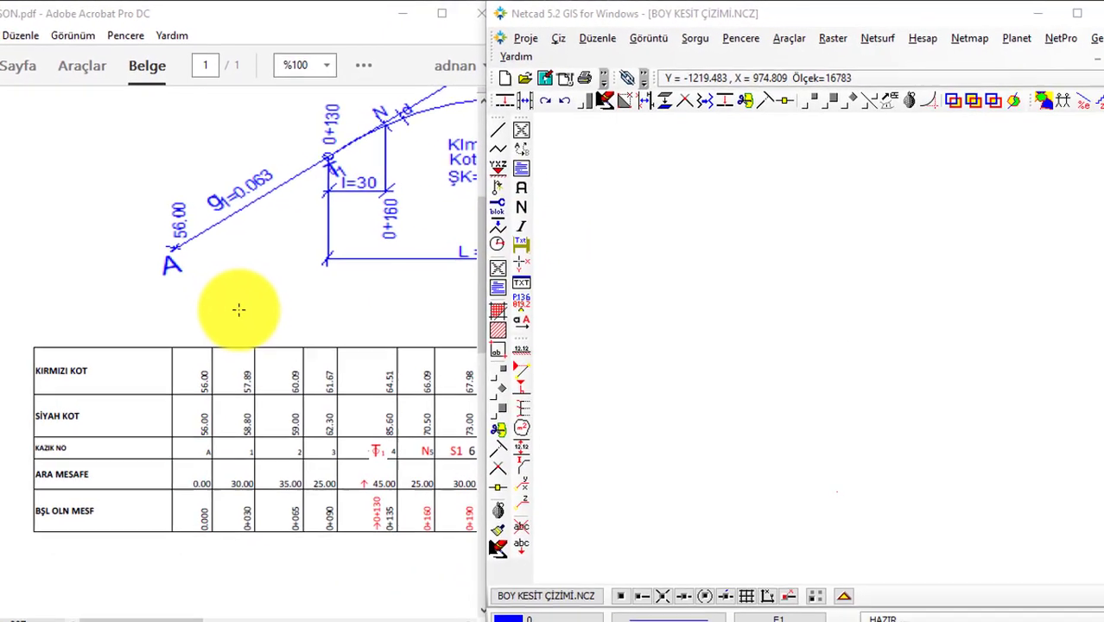
Open a new section file 'KURP ÇİZİMİ BOY KESİTİ.KSE' in the Enkesit Editörü
click(916, 42)
mouse_move(939, 121)
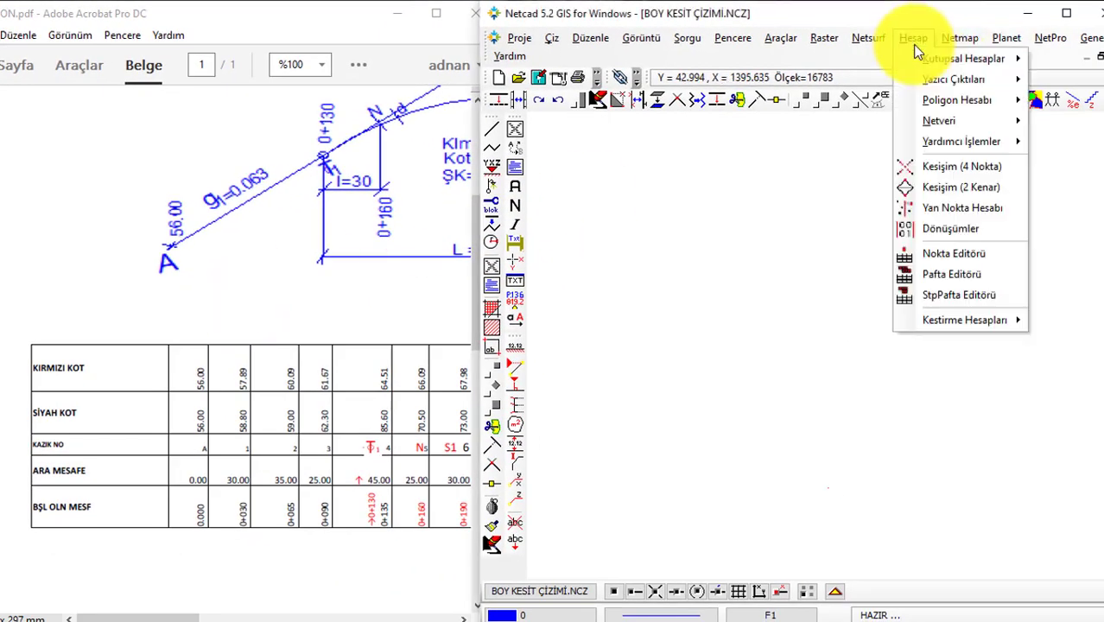
click(819, 246)
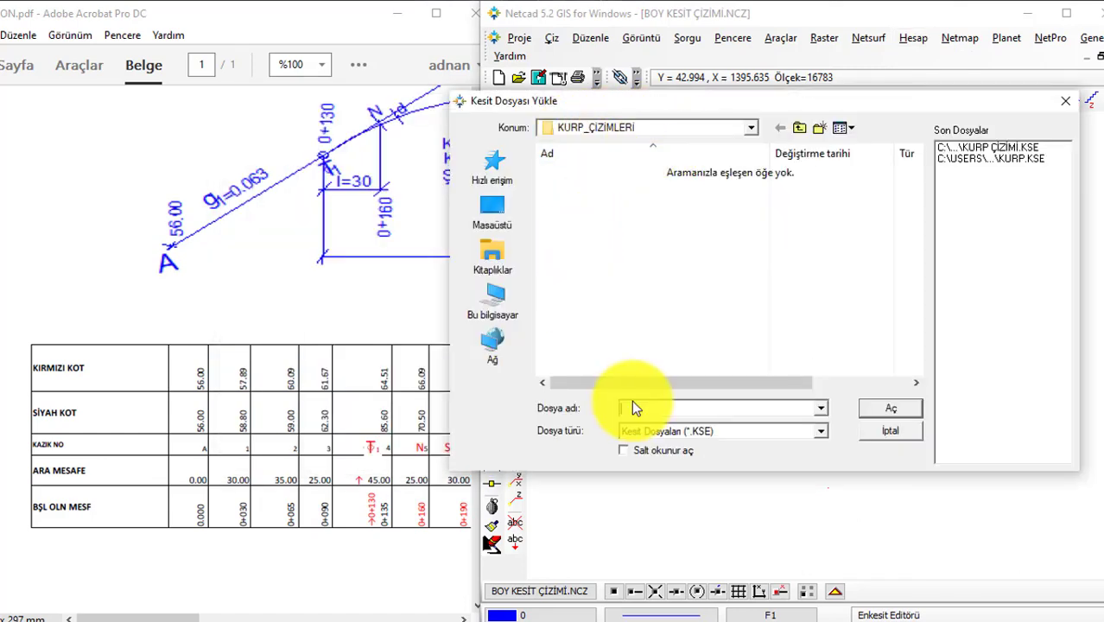
text(KURP)
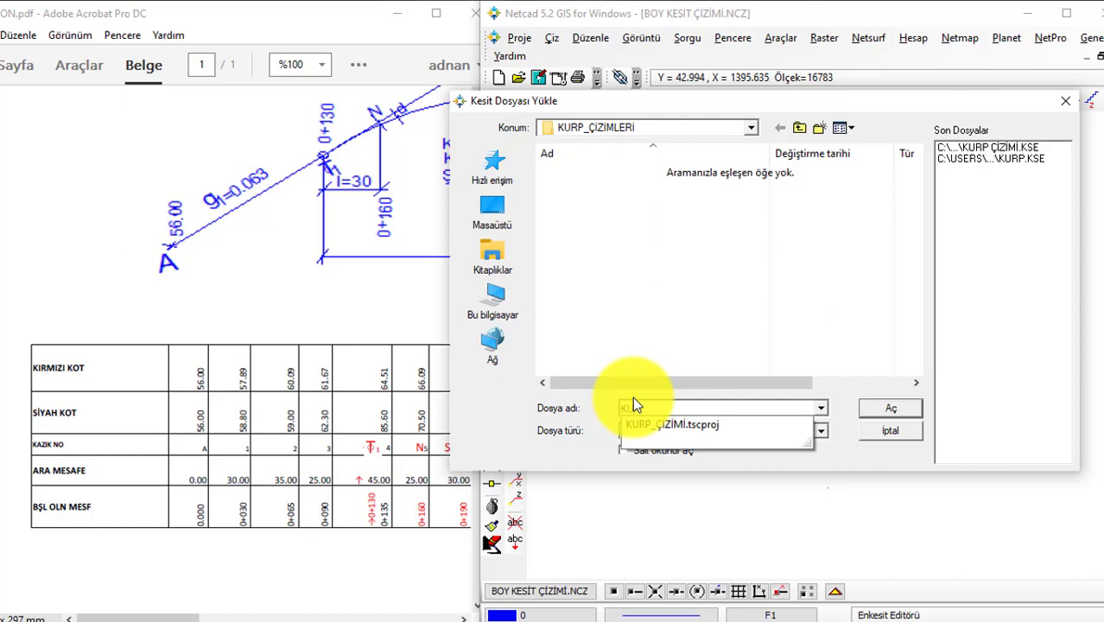
text( ÇİZİMİ BOY KESİTİ)
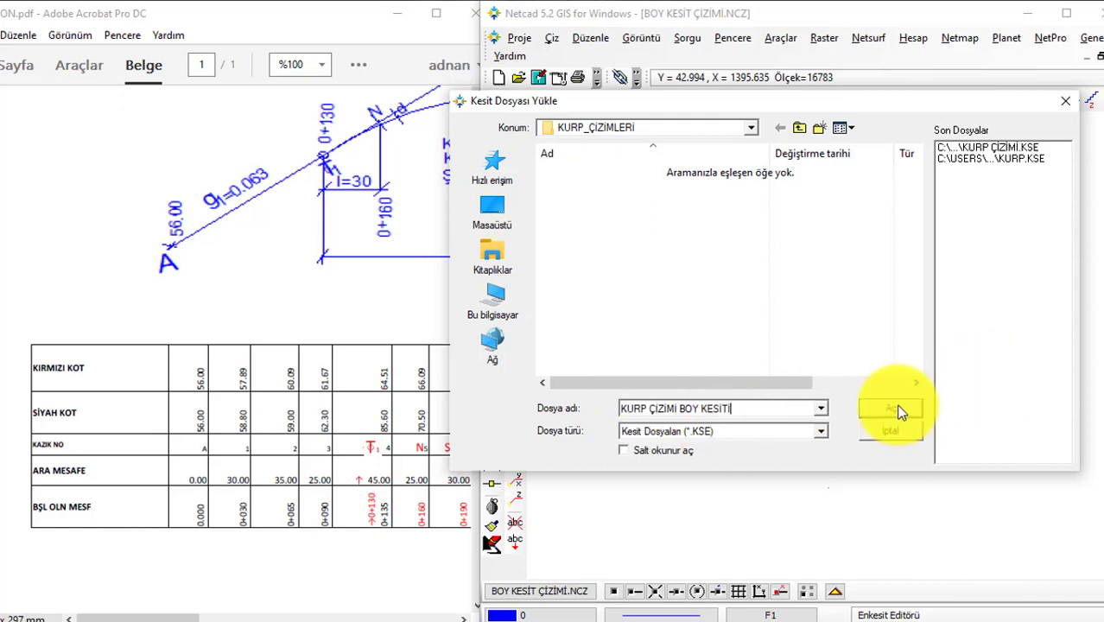
click(892, 410)
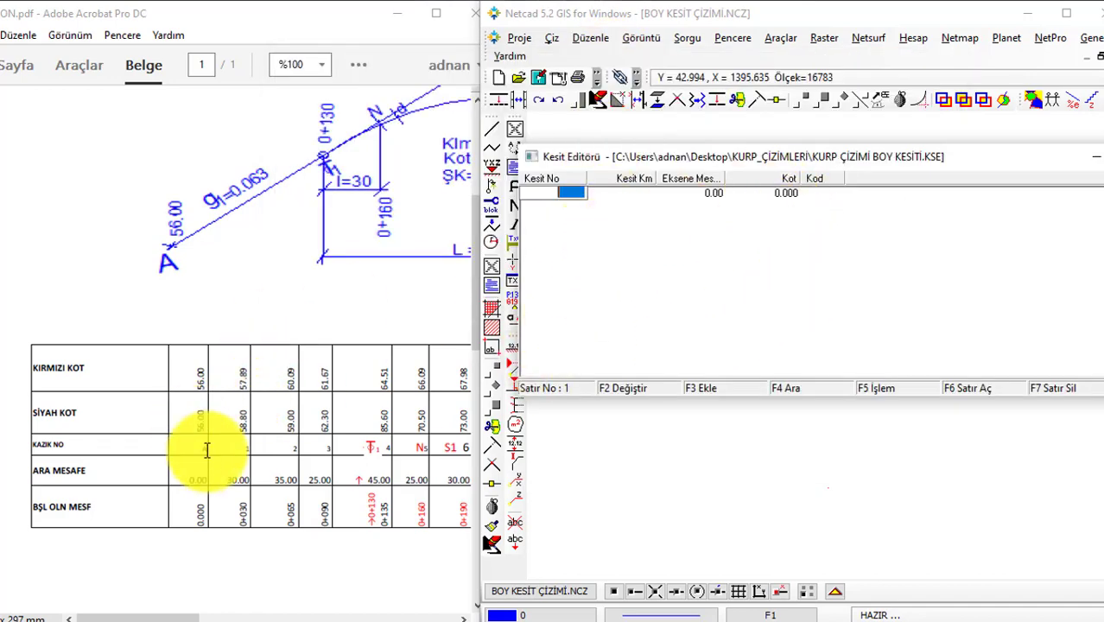
Enter the first row: station A at chainage 0.00, offset 30.00, elevation 56.00
ctrl+scroll(207, 446, up, 1)
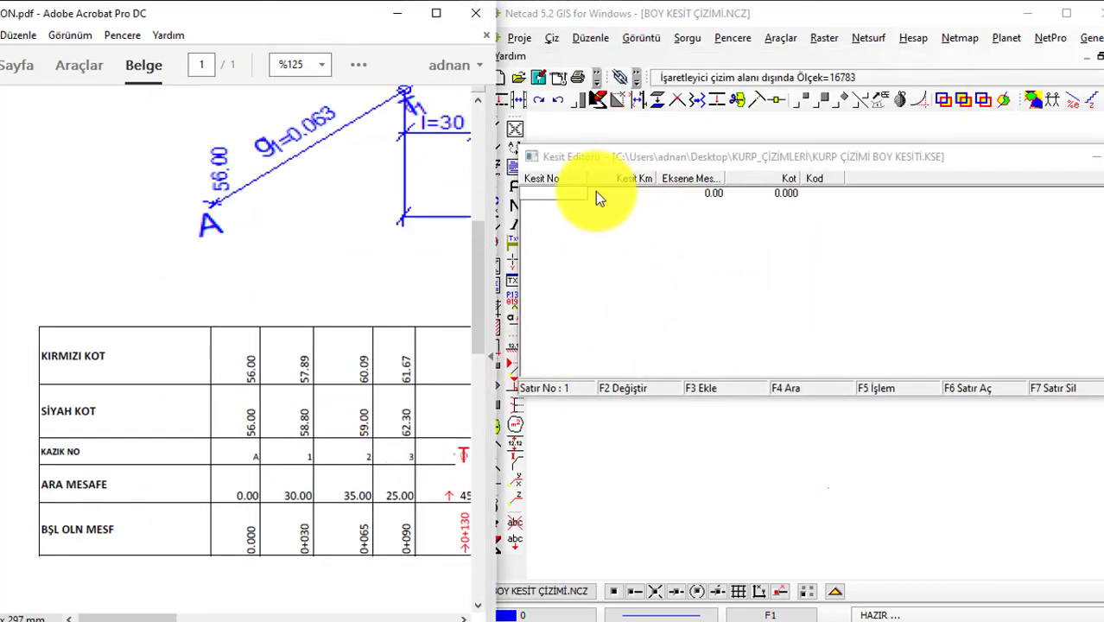
click(571, 193)
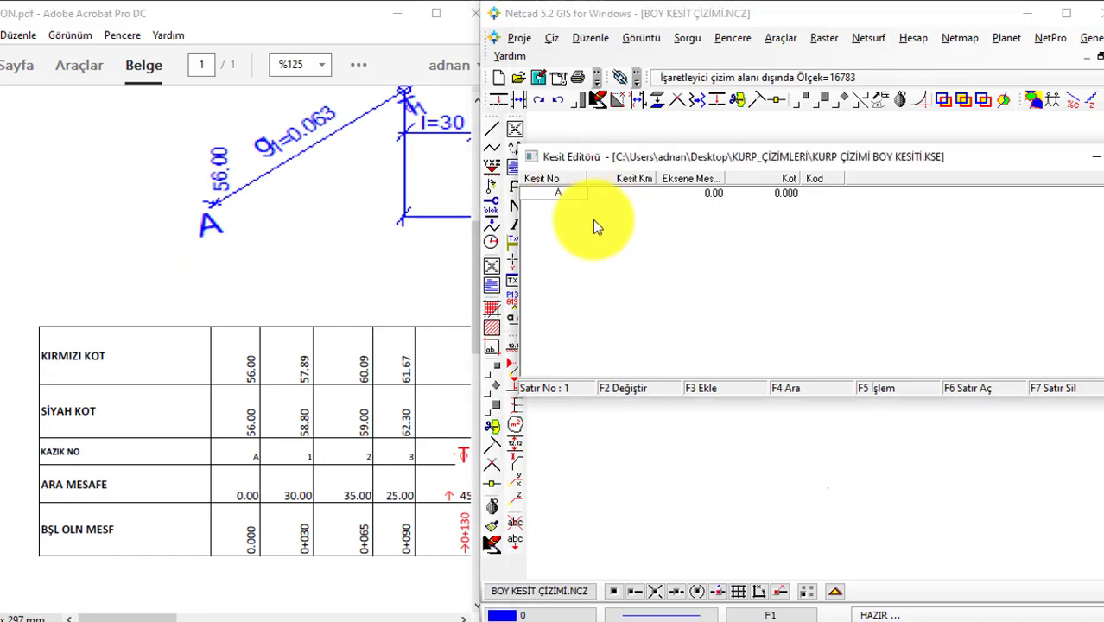
text(A)
key(Return)
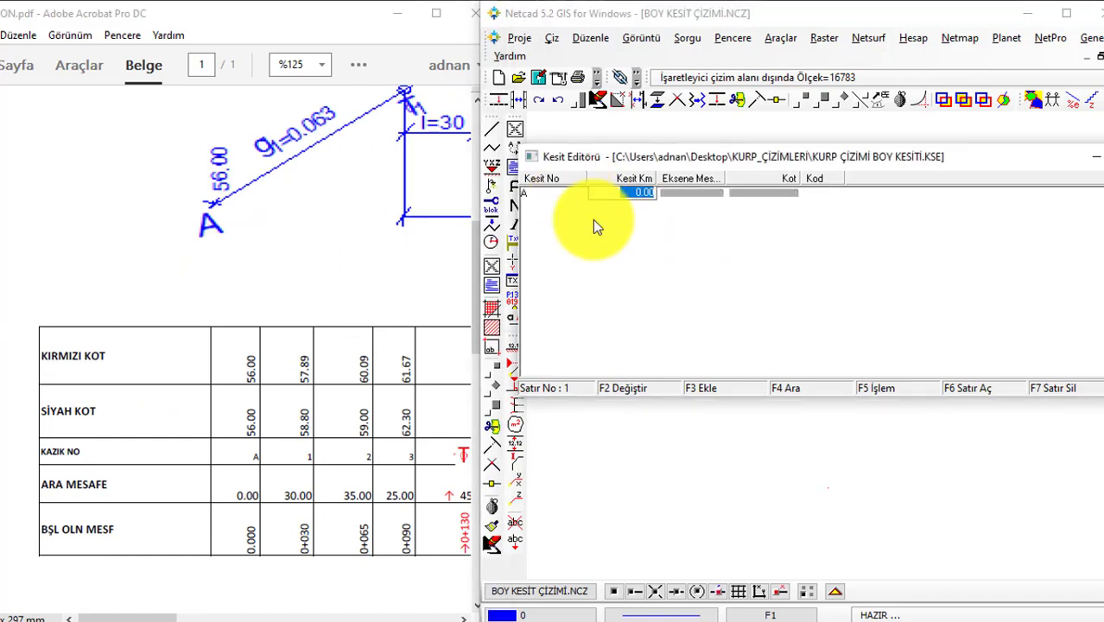
key(Return)
text(56)
key(Return)
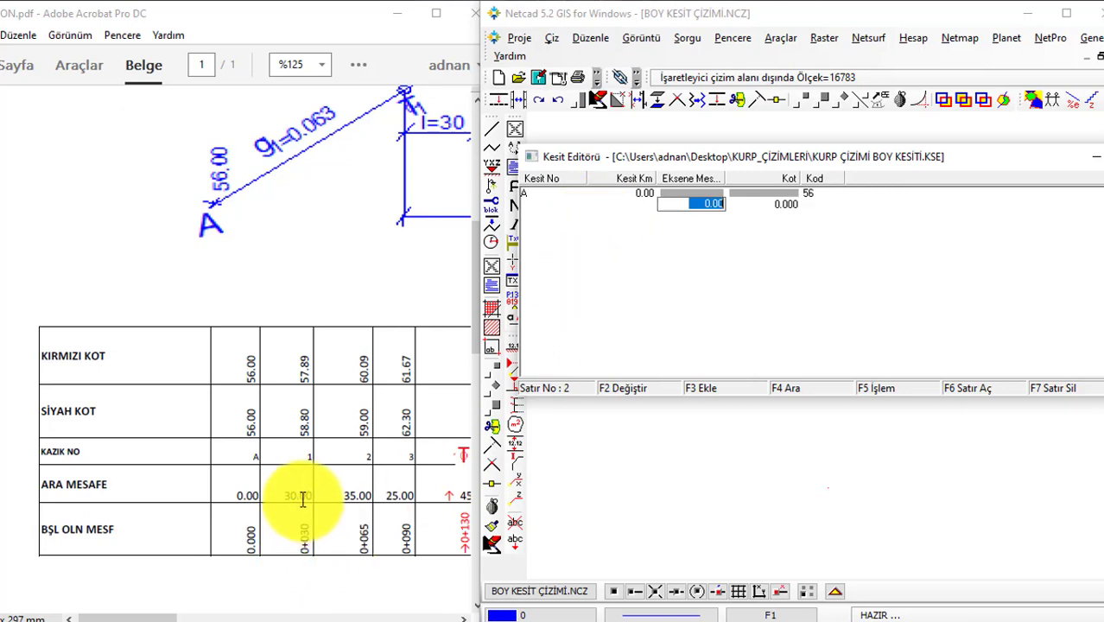
text(30)
key(Return)
text(56)
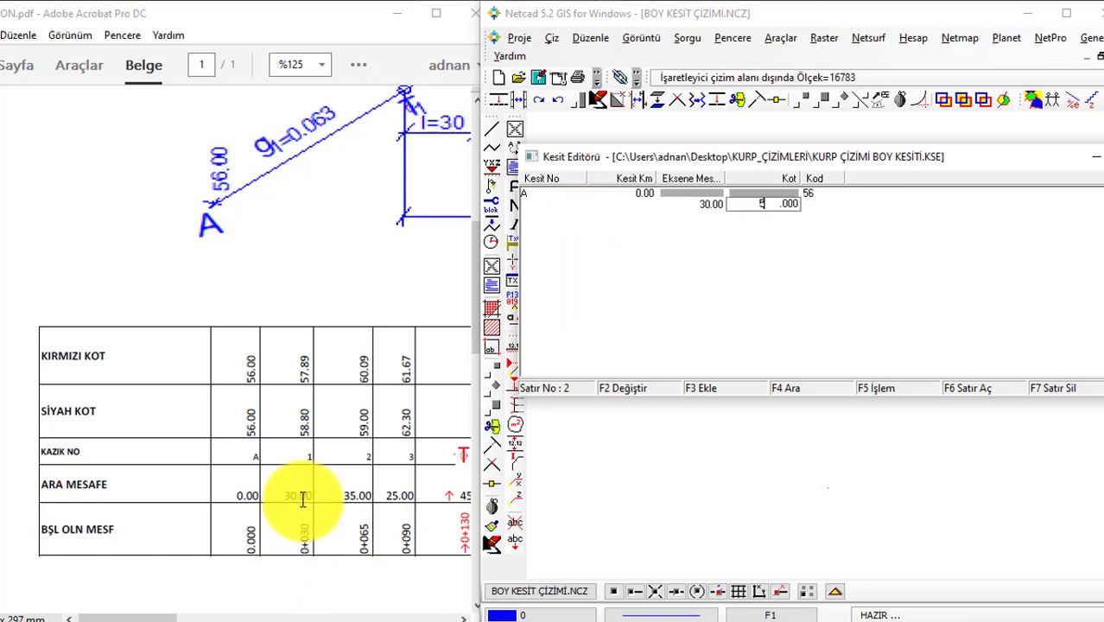
click(823, 191)
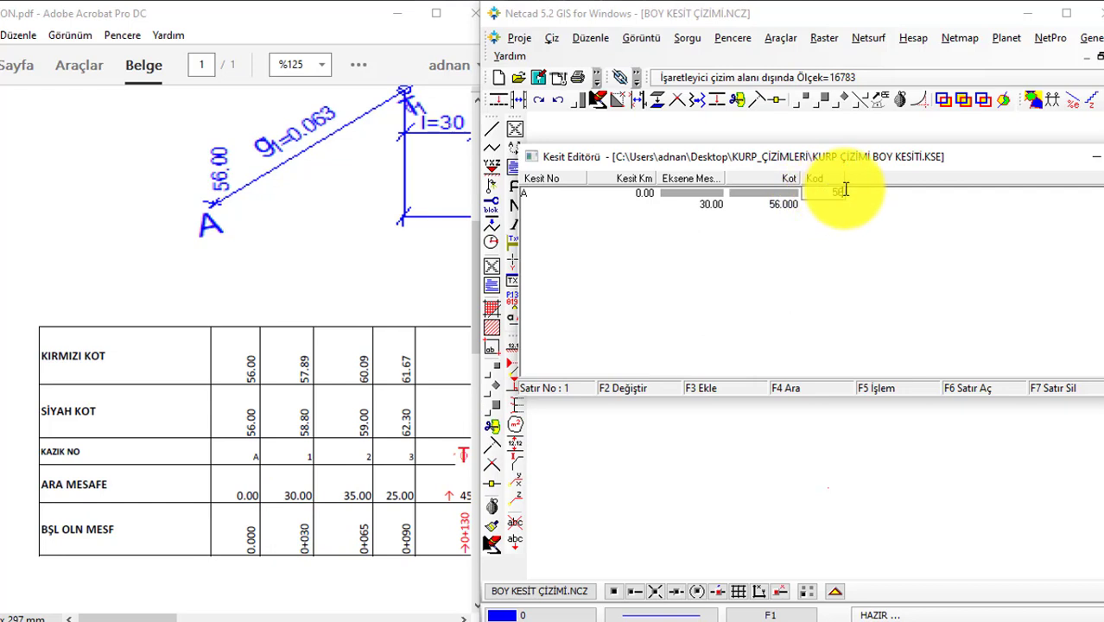
key(Return)
key(Return)
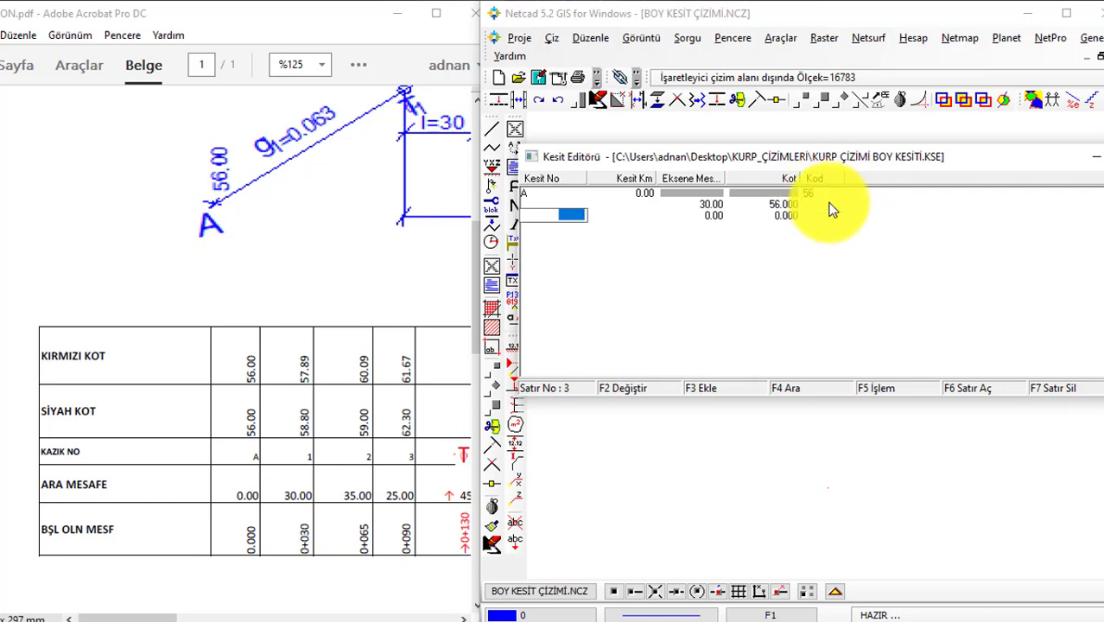
text(1)
key(Return)
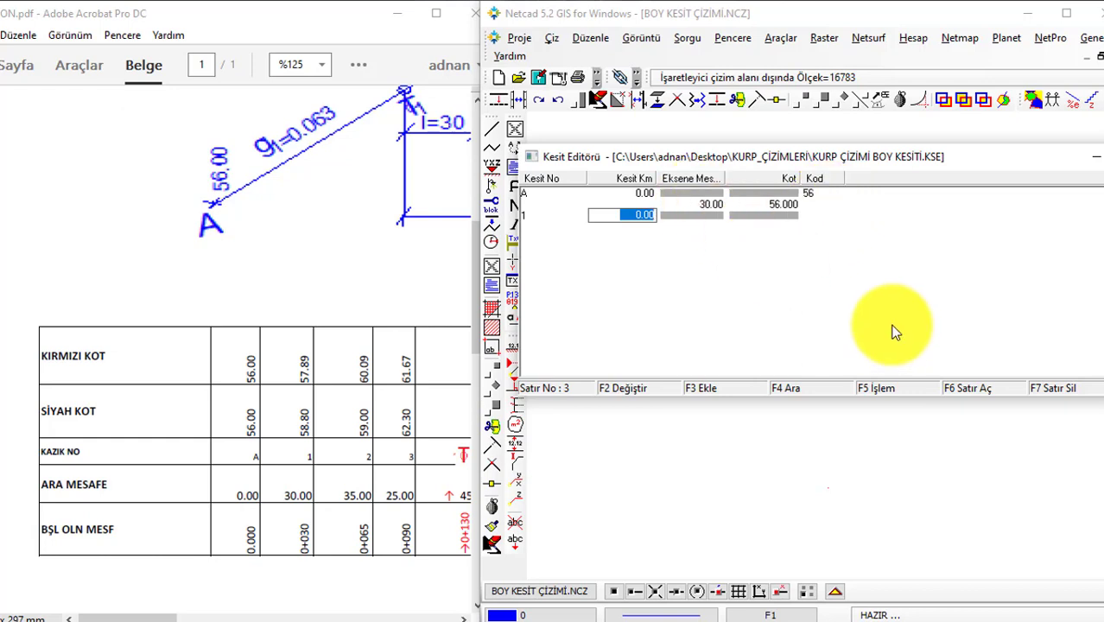
Add station 1 at chainage 30.00 with ground elevation 58.80
text(30)
key(Return)
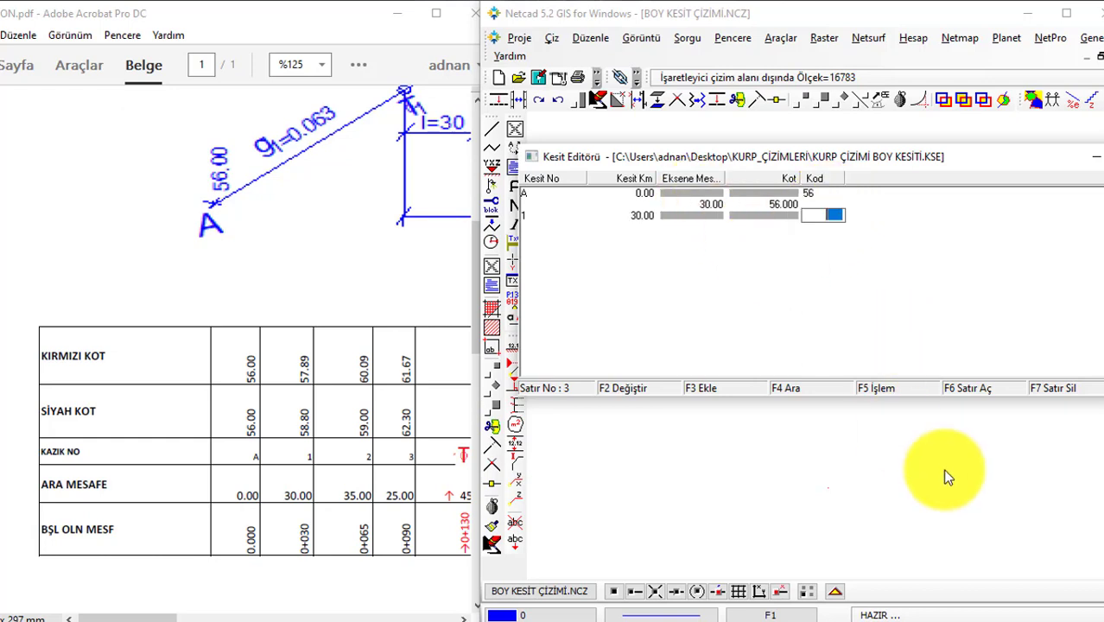
text(58.80)
key(Return)
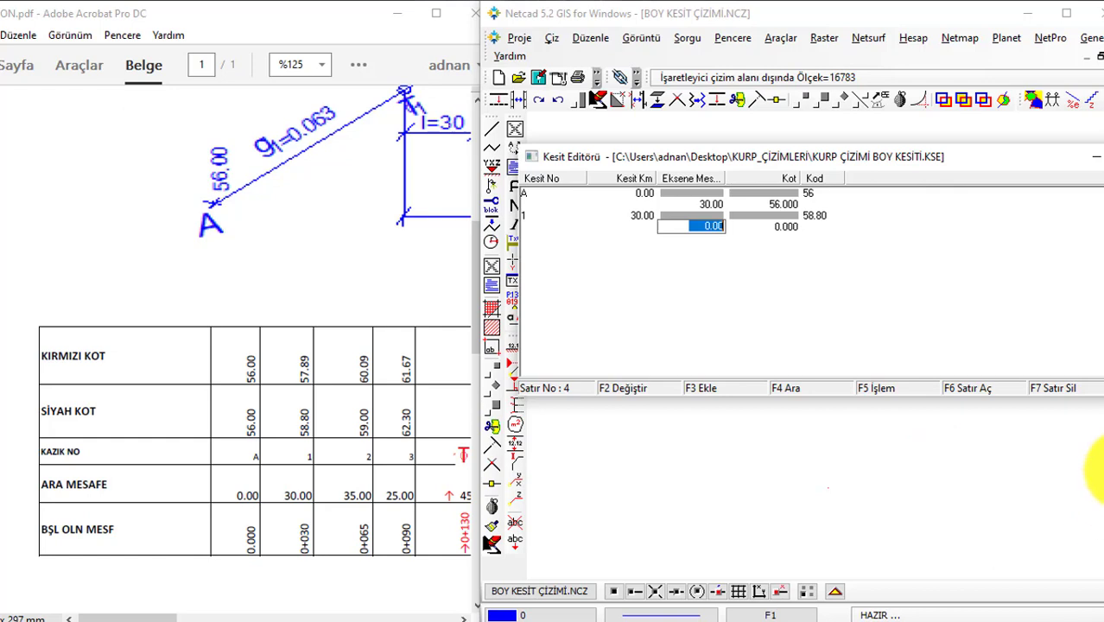
text(65)
key(Return)
text(58)
text(.8)
key(Return)
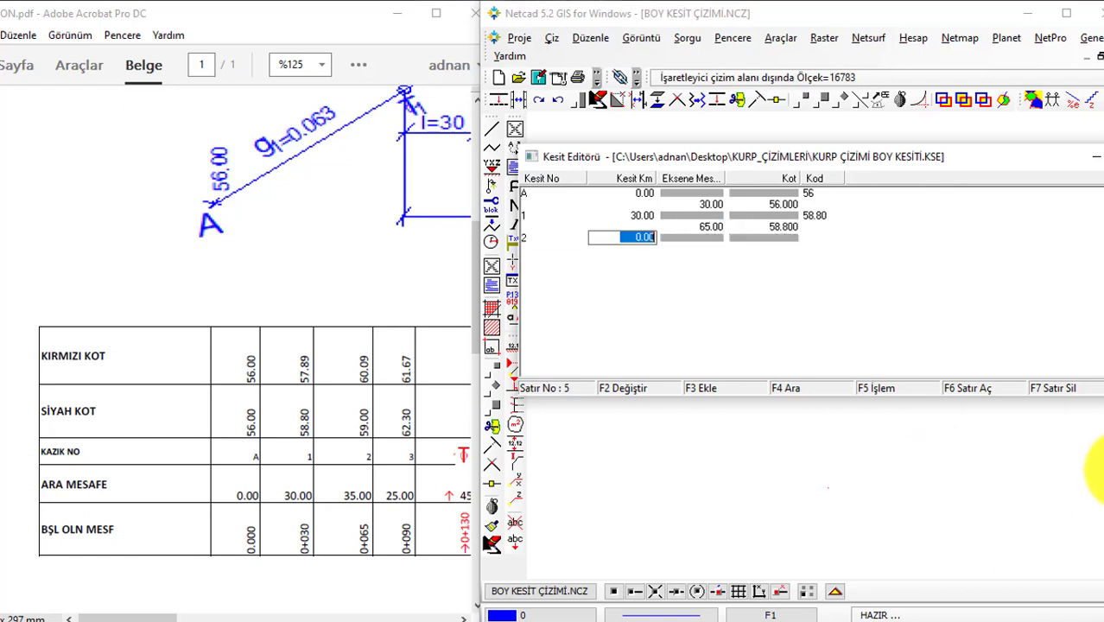
Add sections 2 and 3 at stations 65.00 and 90.00, elevations 59.00 and 62.30
text(5)
key(Return)
text(59)
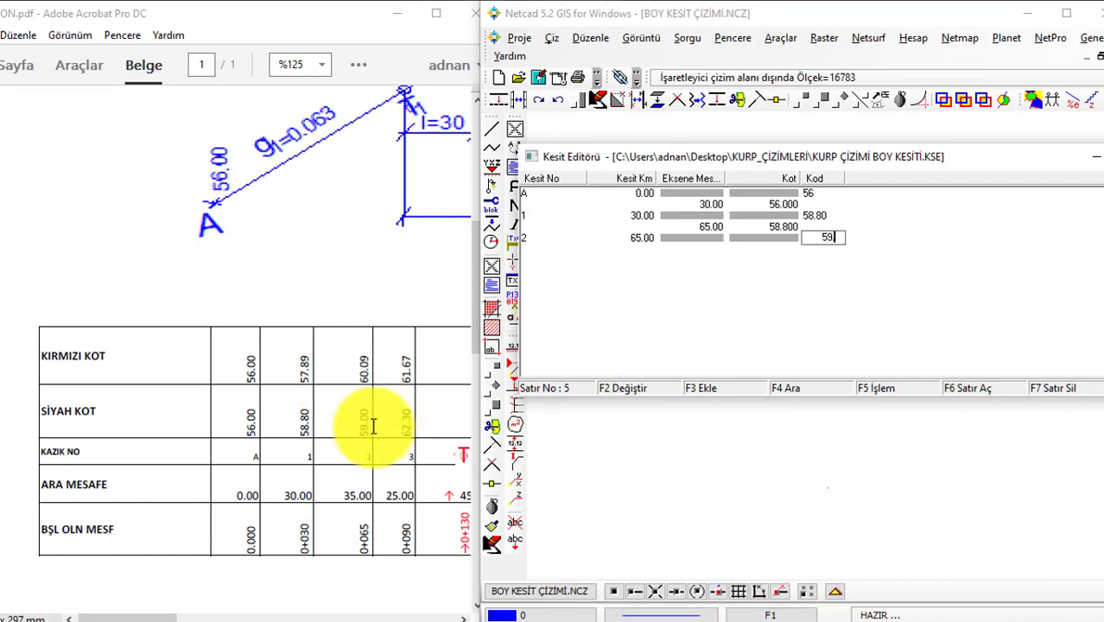
key(Return)
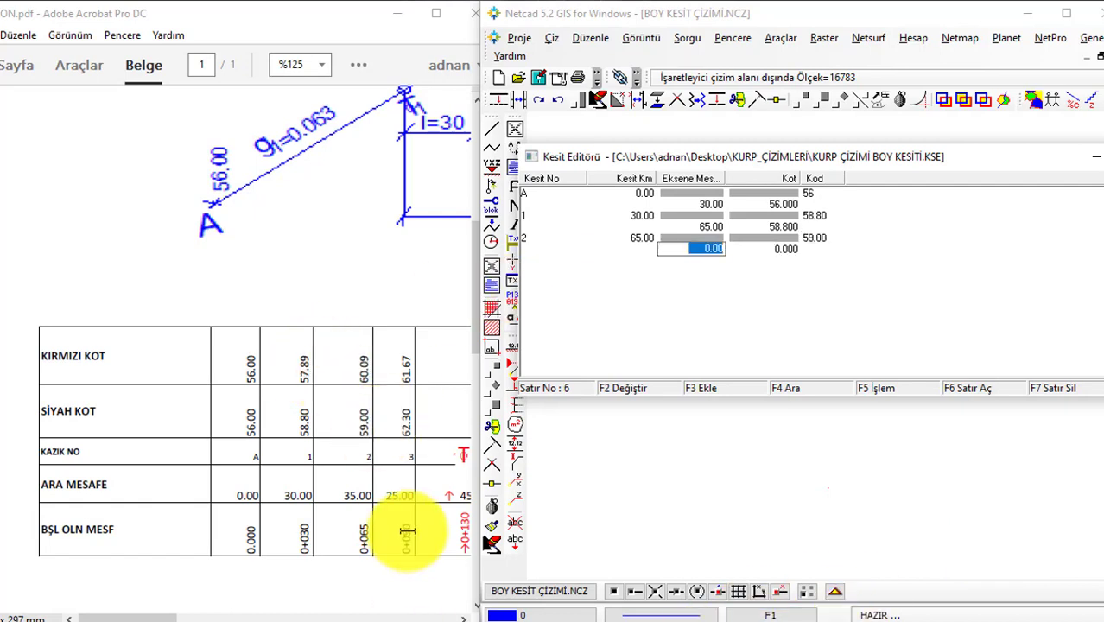
text(90)
key(Return)
text(55)
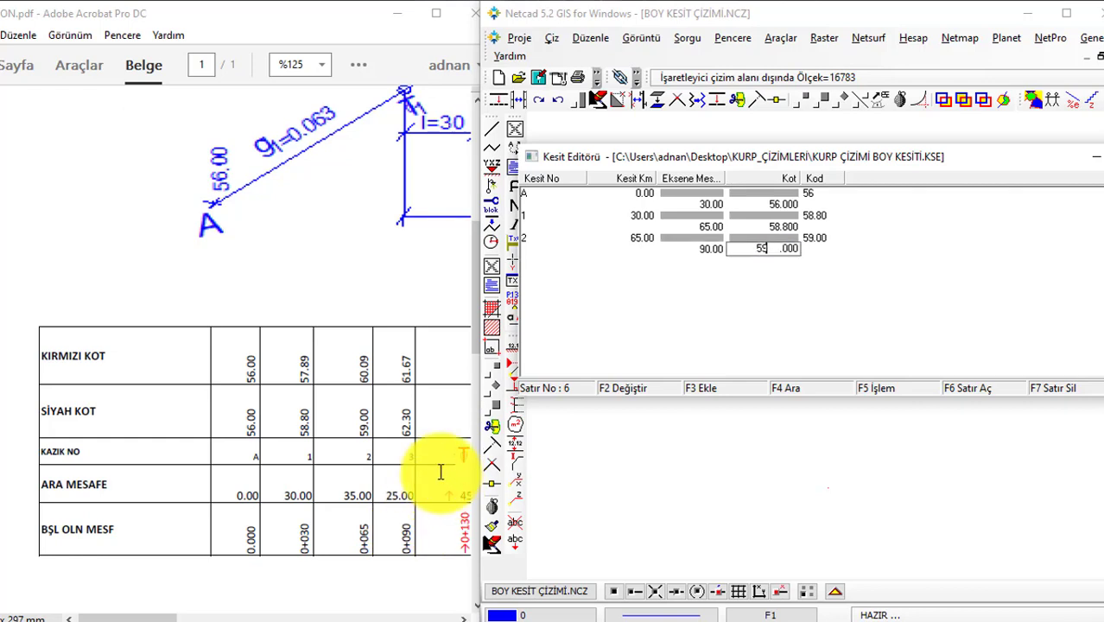
key(Return)
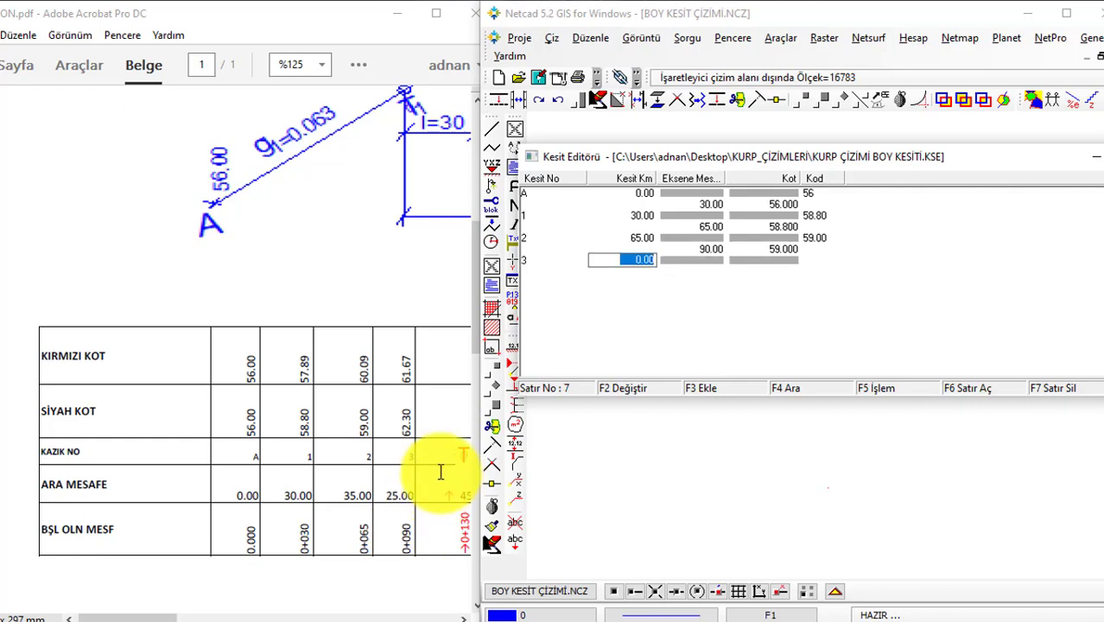
text(90)
key(Return)
text(62.30)
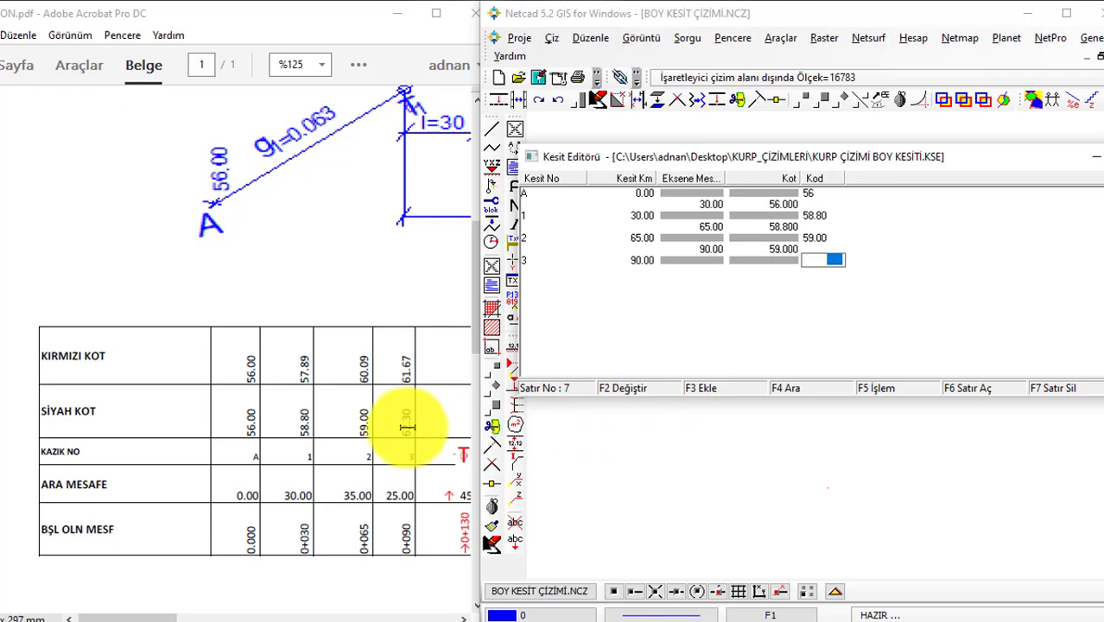
key(Return)
Check the profile table, then add section 4 at station 135.00 with elevation 85.60
click(361, 466)
scroll(360, 467, right, 3)
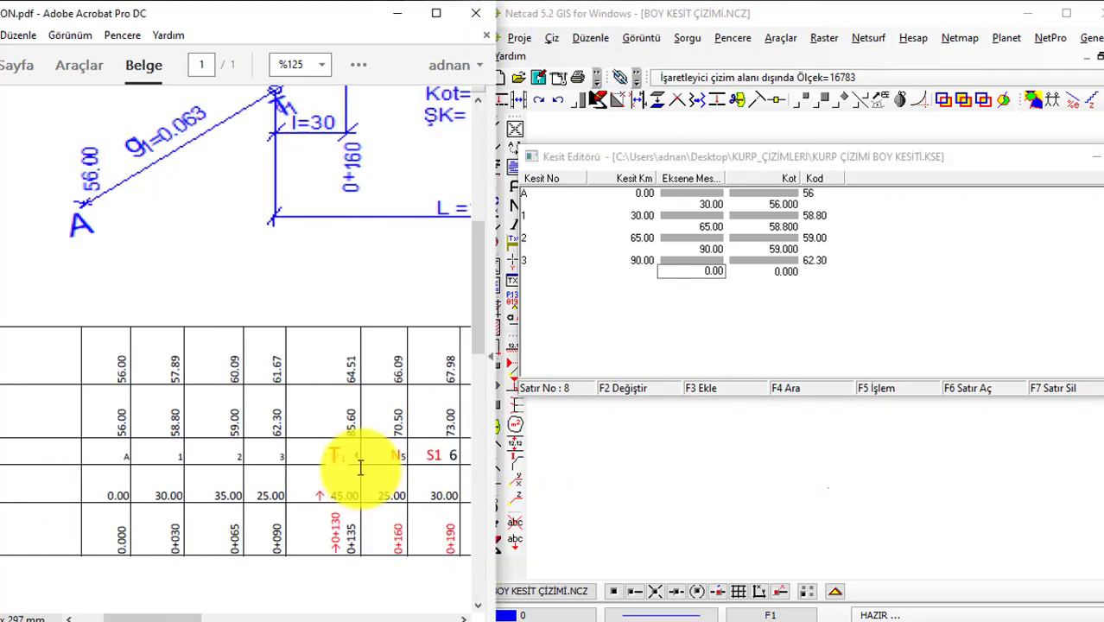
click(754, 288)
text(135)
key(Return)
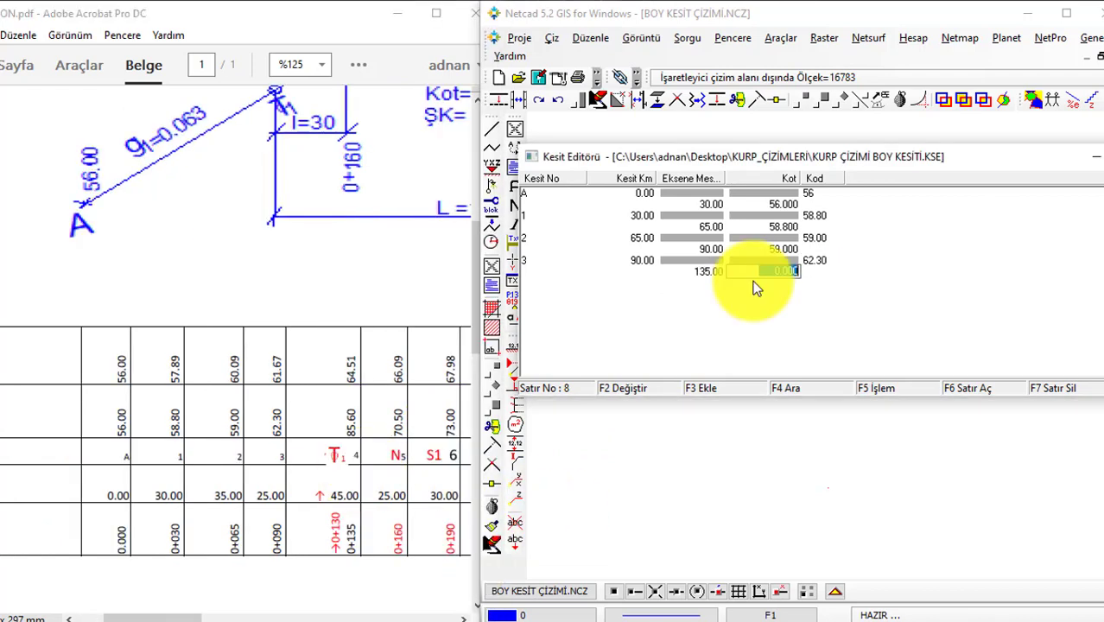
text(62.3)
key(Return)
text(4)
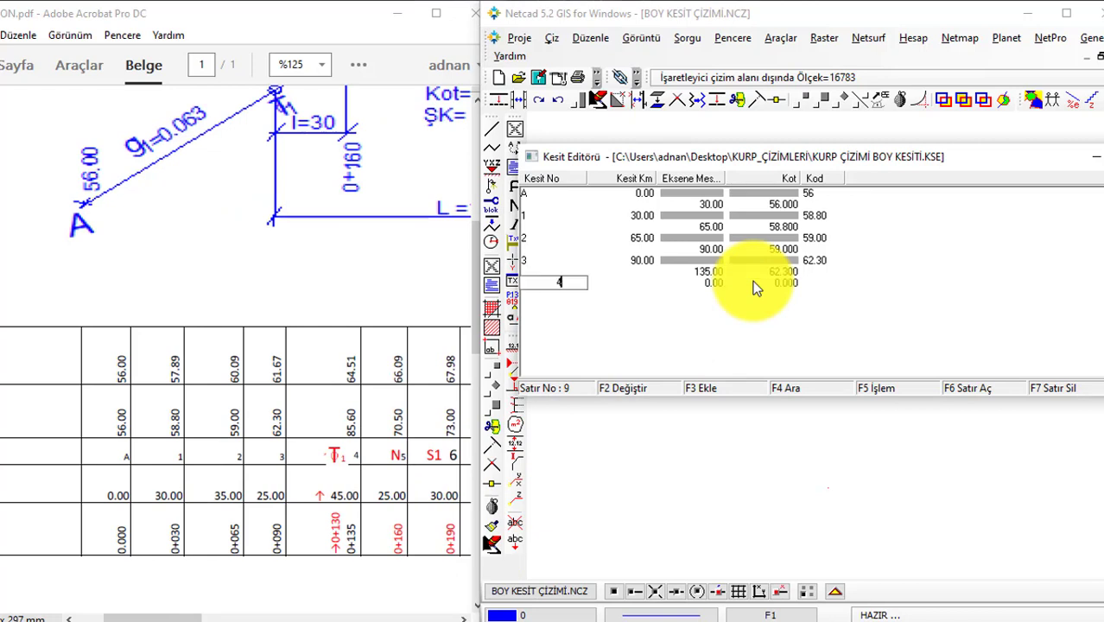
key(Return)
text(135)
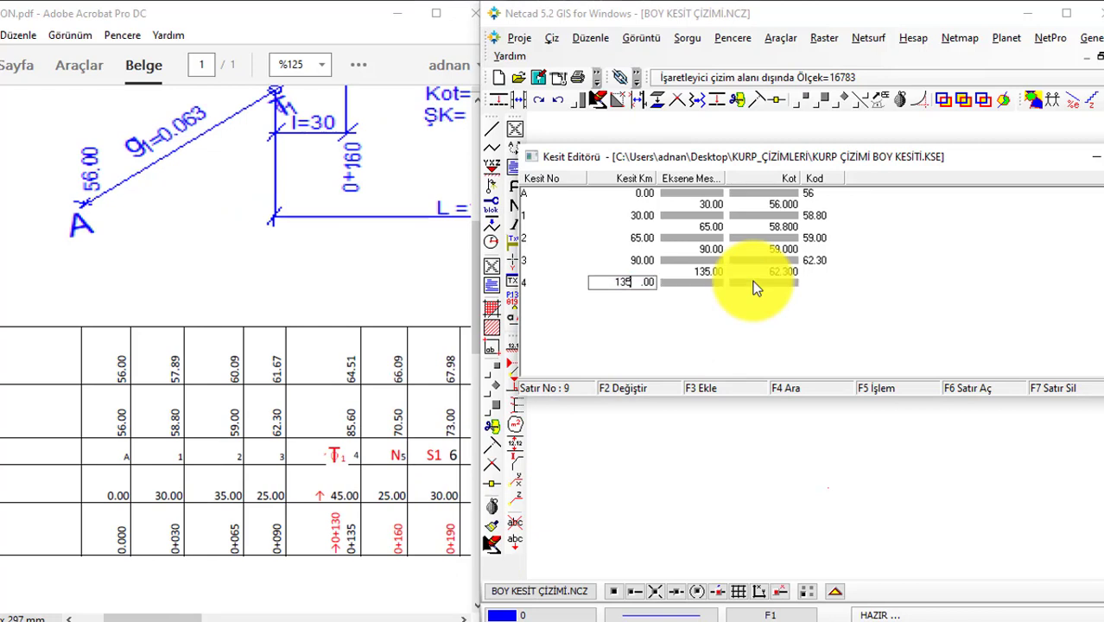
key(Return)
text(85.60)
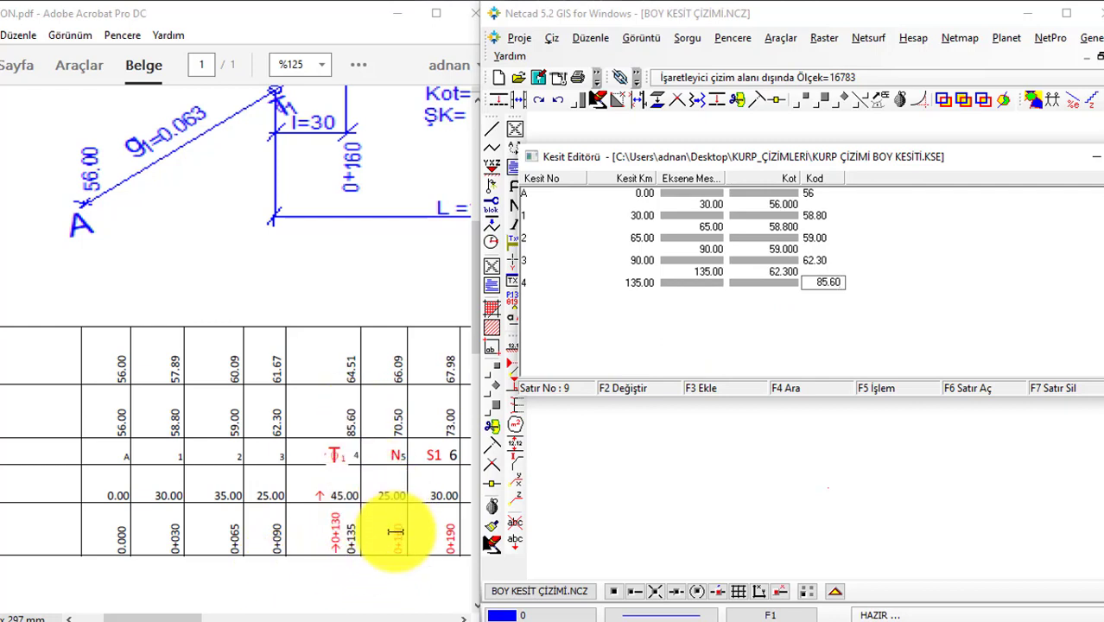
key(Return)
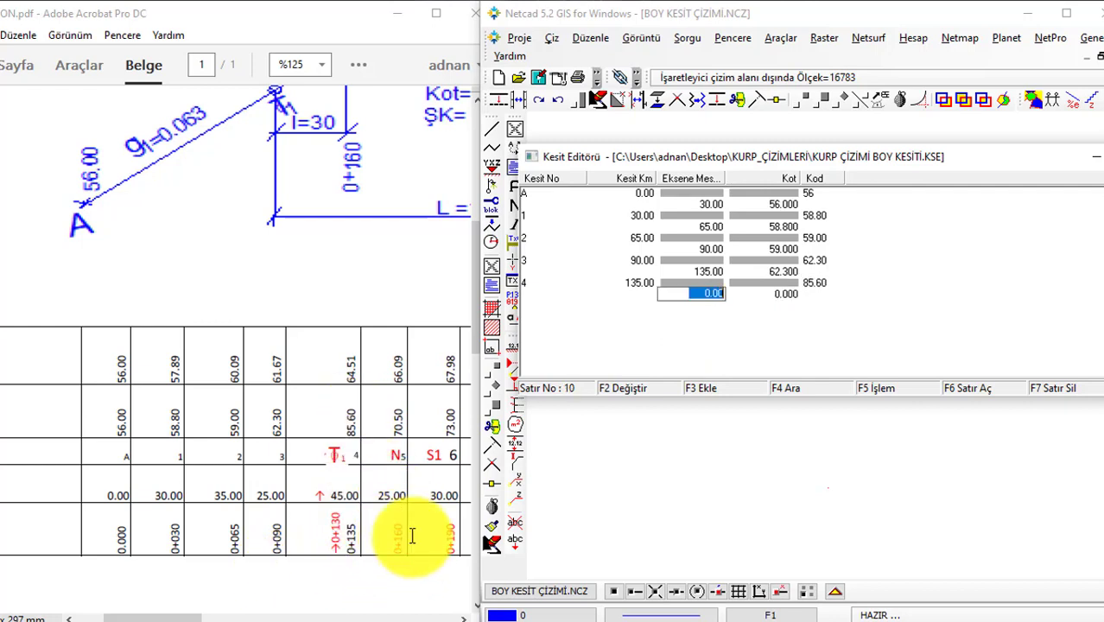
Add sections 5 and 6 at stations 160.00 and 190.00, elevations 70.50 and 73.00
text(160)
key(Return)
text(85)
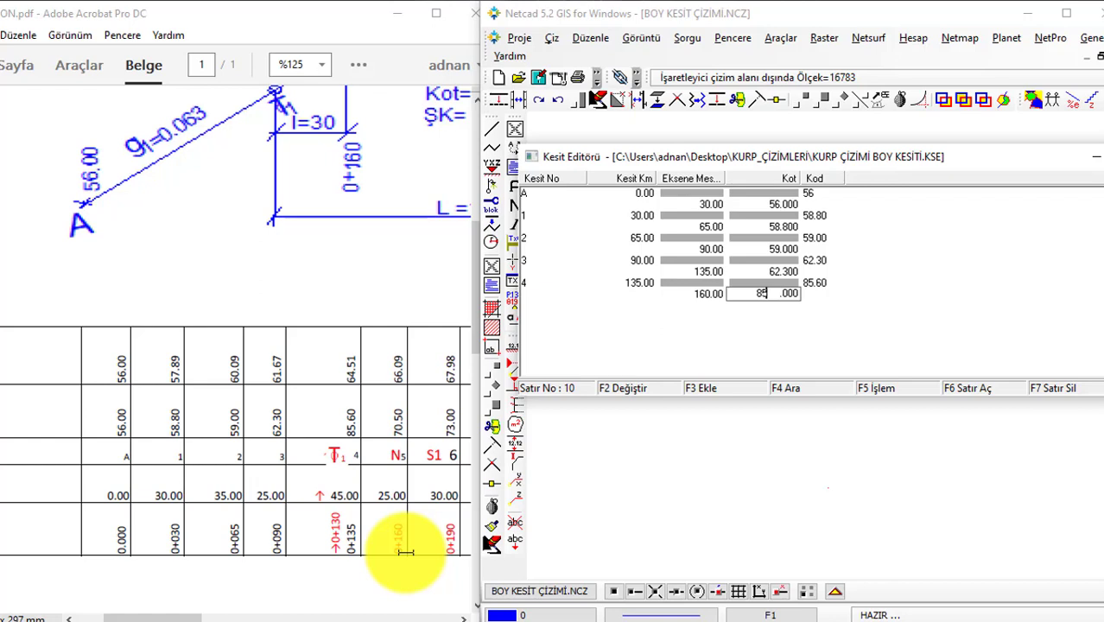
text(.6)
key(Return)
text(16)
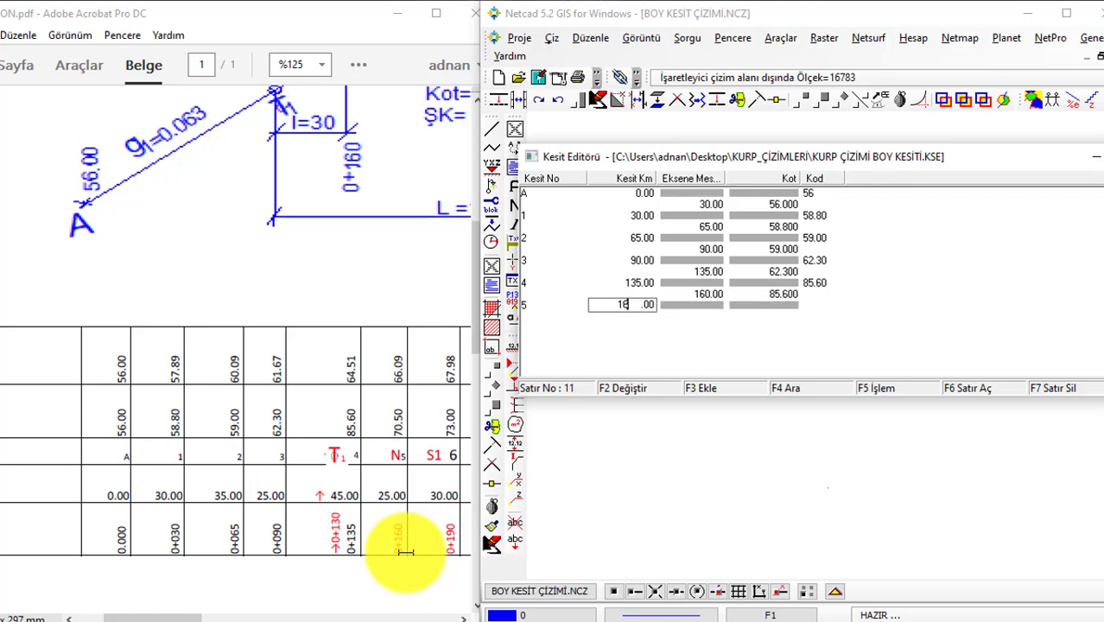
text(0)
key(Return)
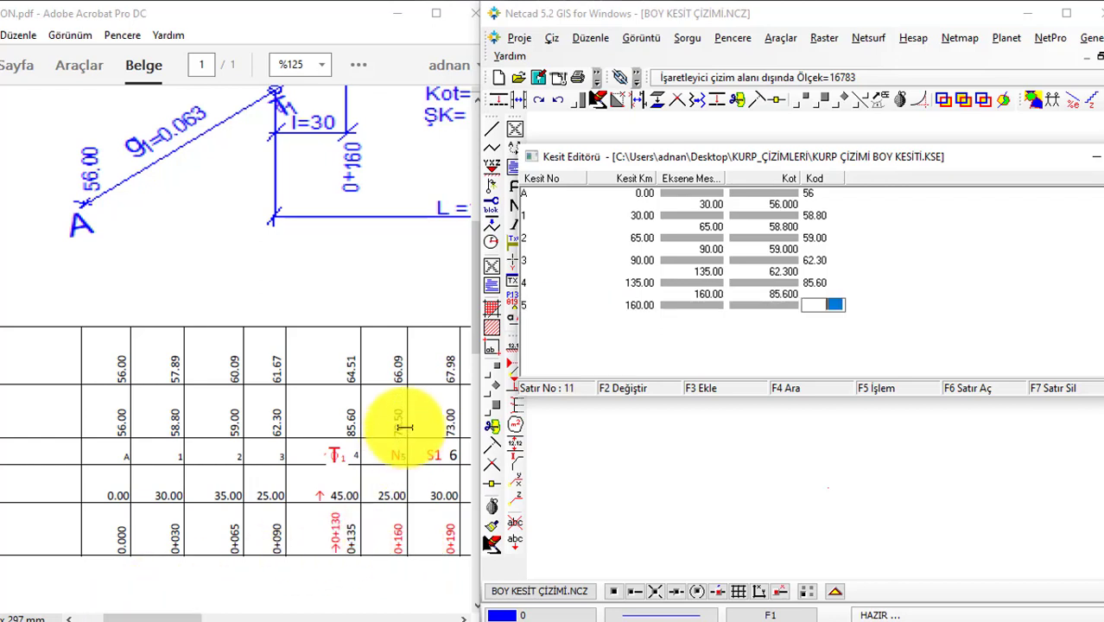
text(70.50)
key(Return)
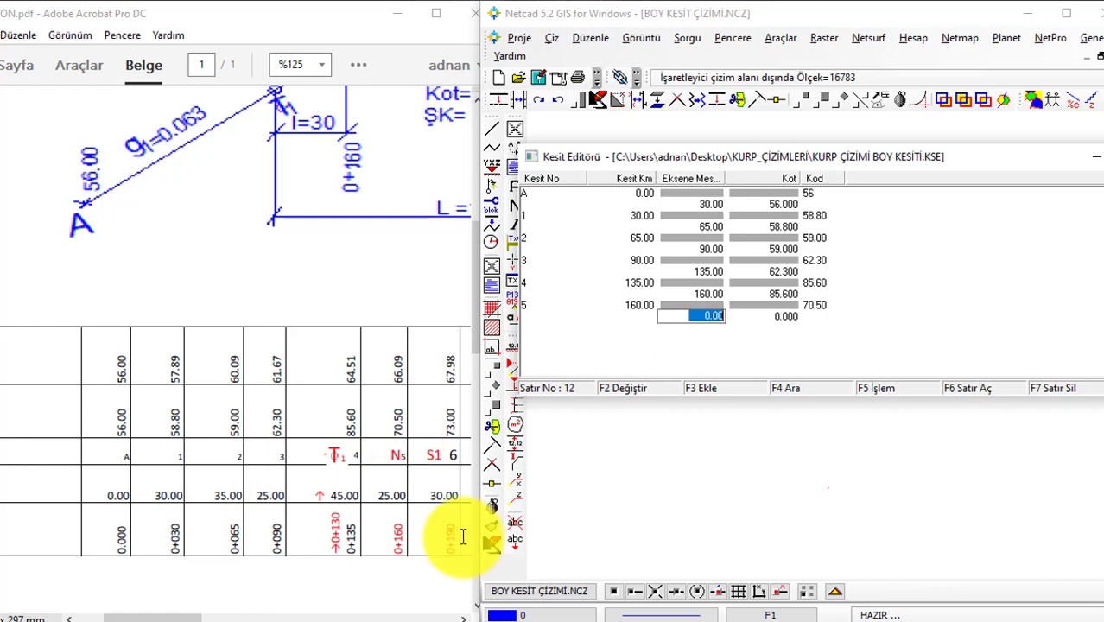
text(190)
key(Return)
key(Return)
text(6)
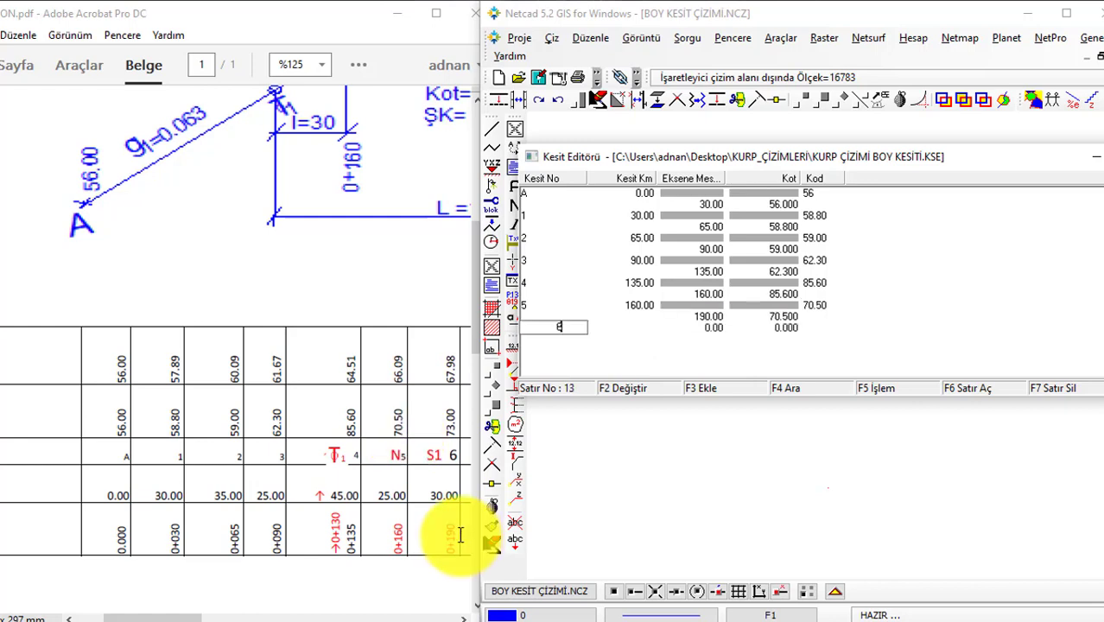
key(Return)
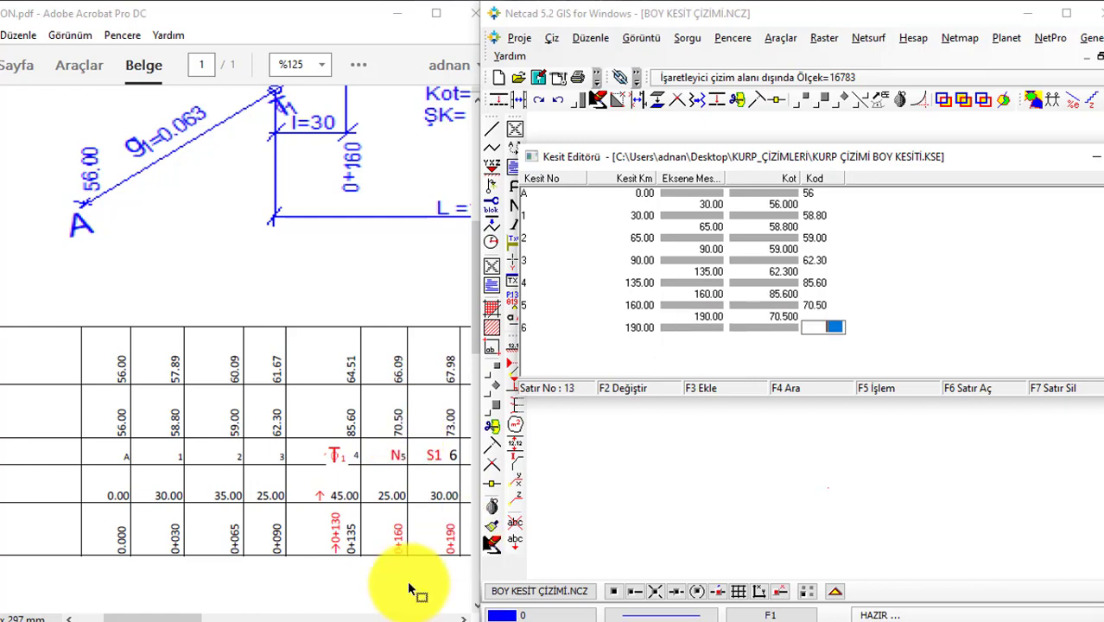
text(73)
key(Return)
Add section 7 at station 210.00 with ground elevation 72.00
scroll(459, 431, right, 3)
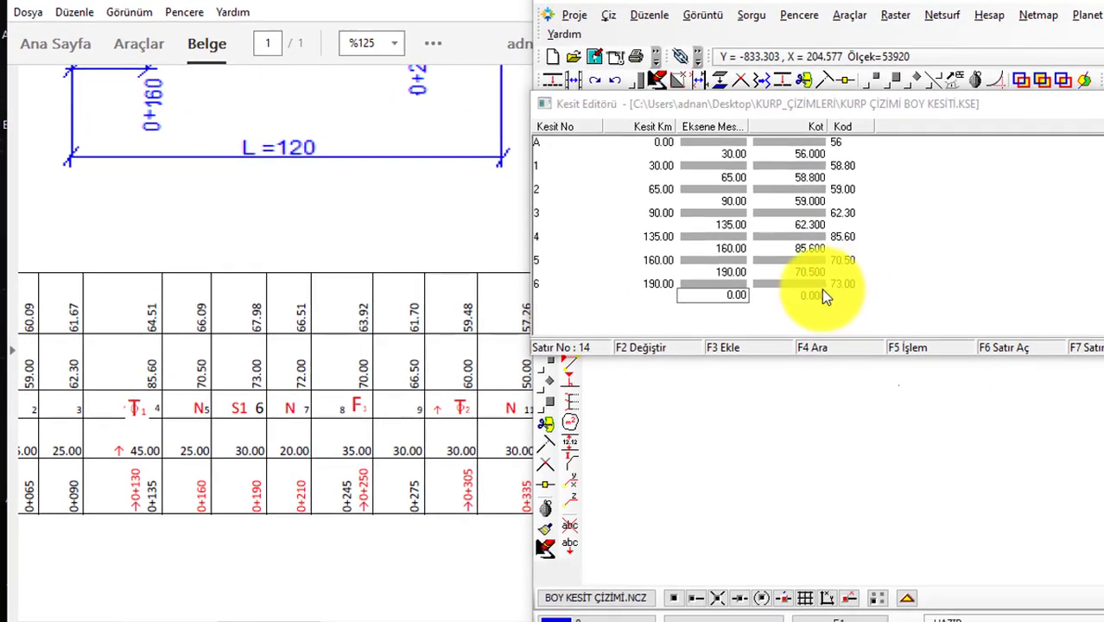
click(728, 294)
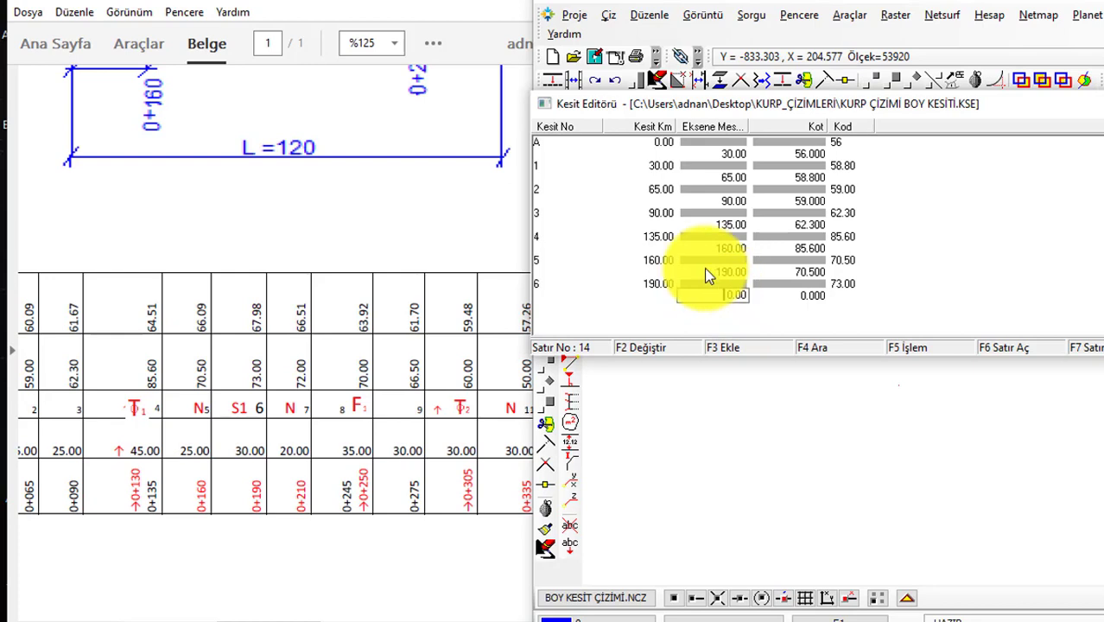
text(210)
key(Return)
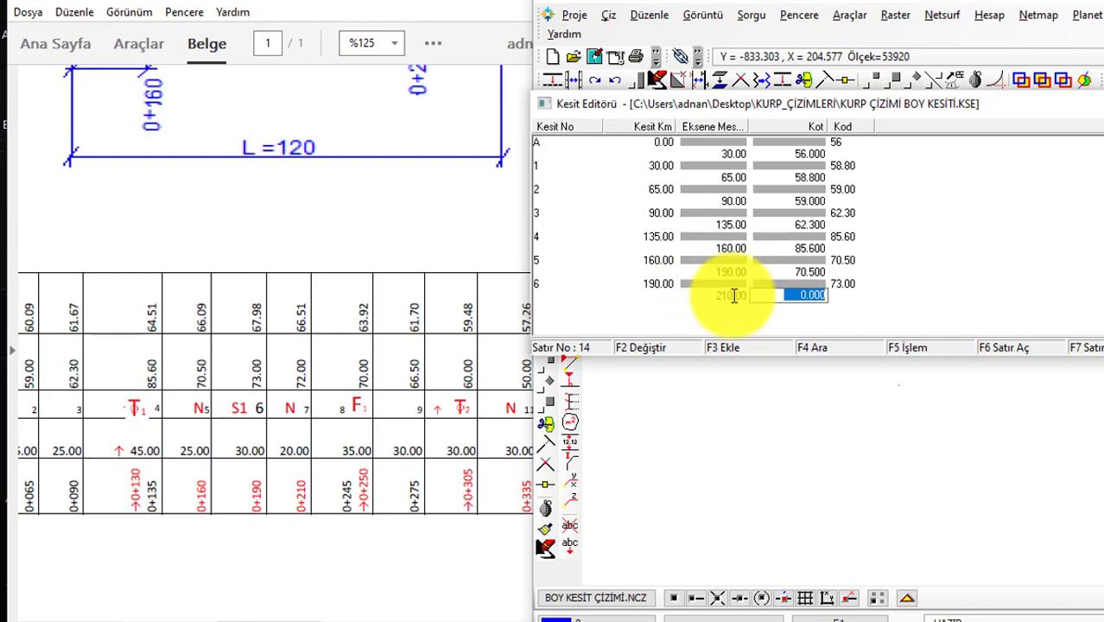
text(73)
key(Return)
key(Return)
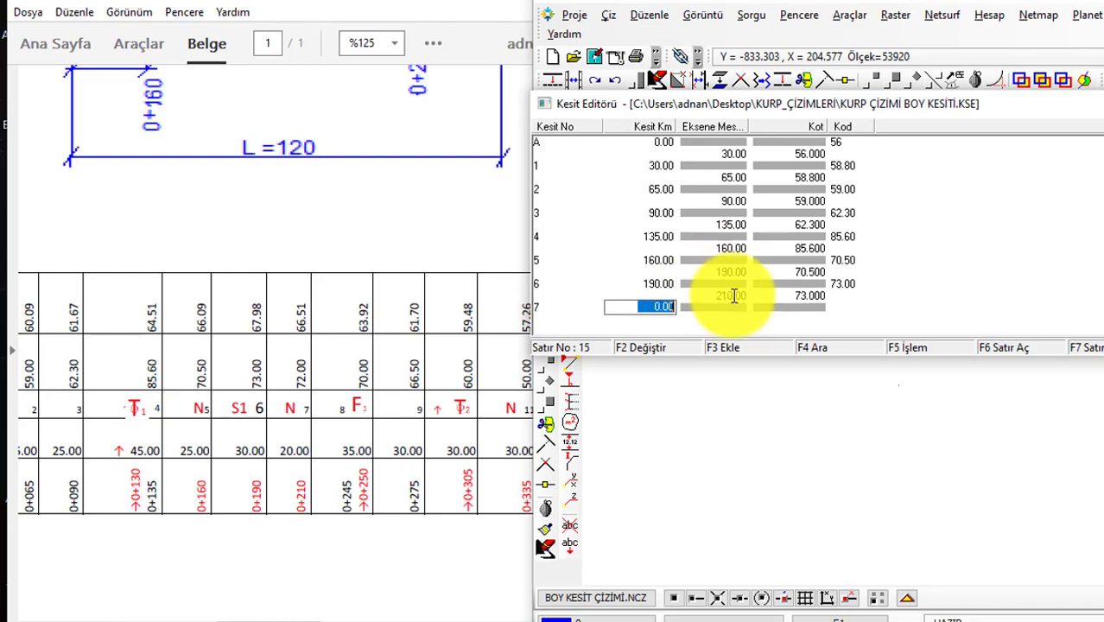
text(10)
key(Return)
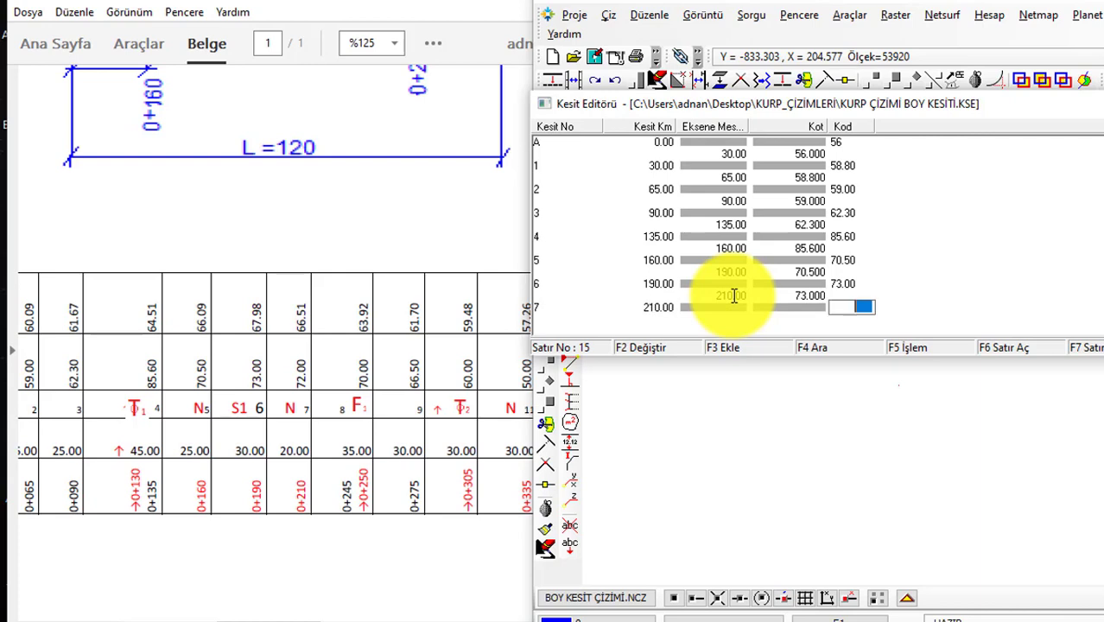
text(72)
key(Return)
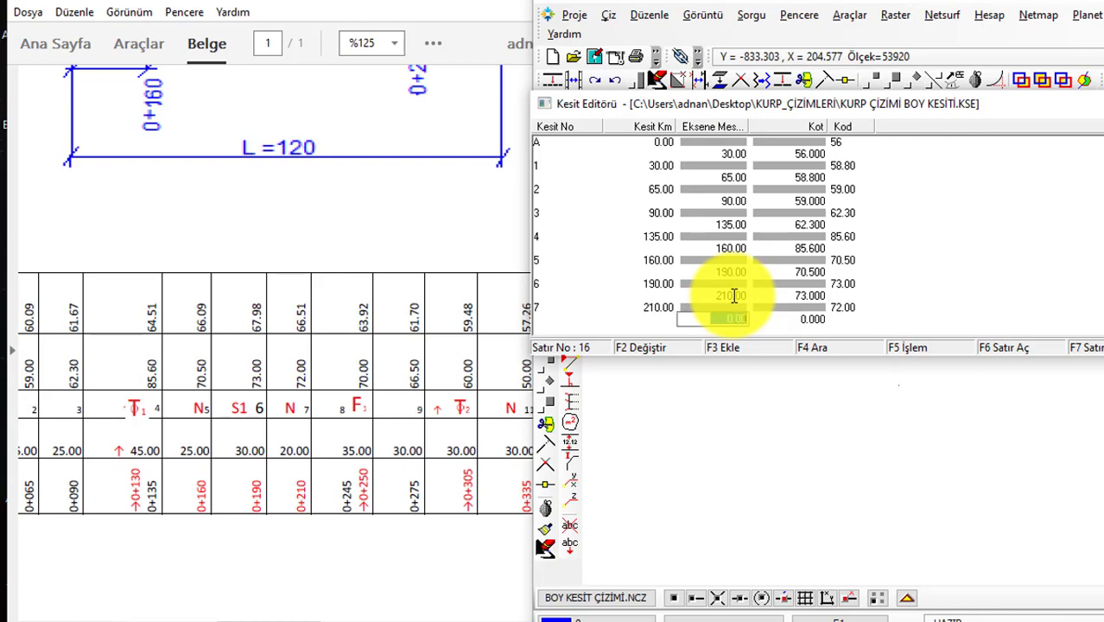
text(250)
Add section 8 at station 250.00 with ground elevation 70.00
key(Return)
text(72)
key(Return)
key(Return)
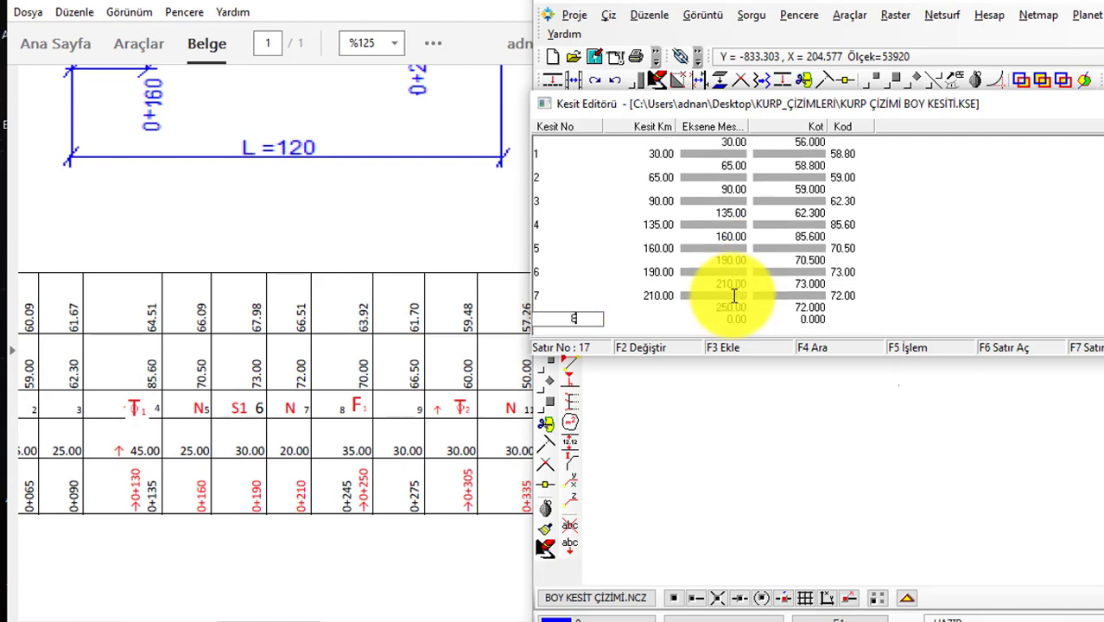
key(Return)
text(00)
key(Return)
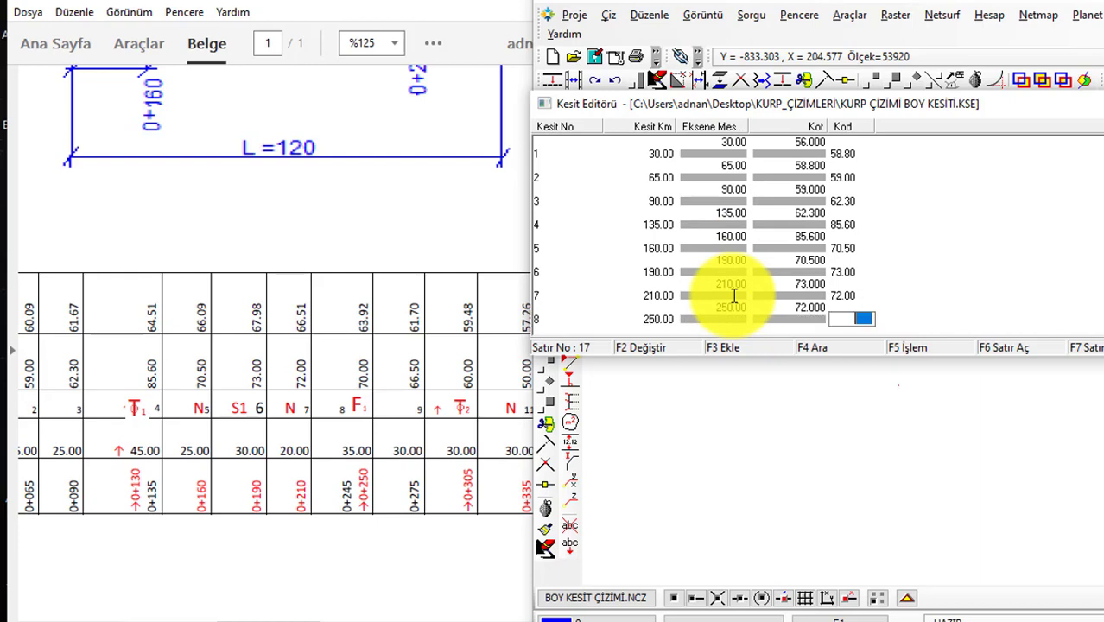
text(70)
key(Return)
Add section 9 at station 275.00 with elevation 66.50, then enter station 305.00
text(275)
key(Return)
text(70)
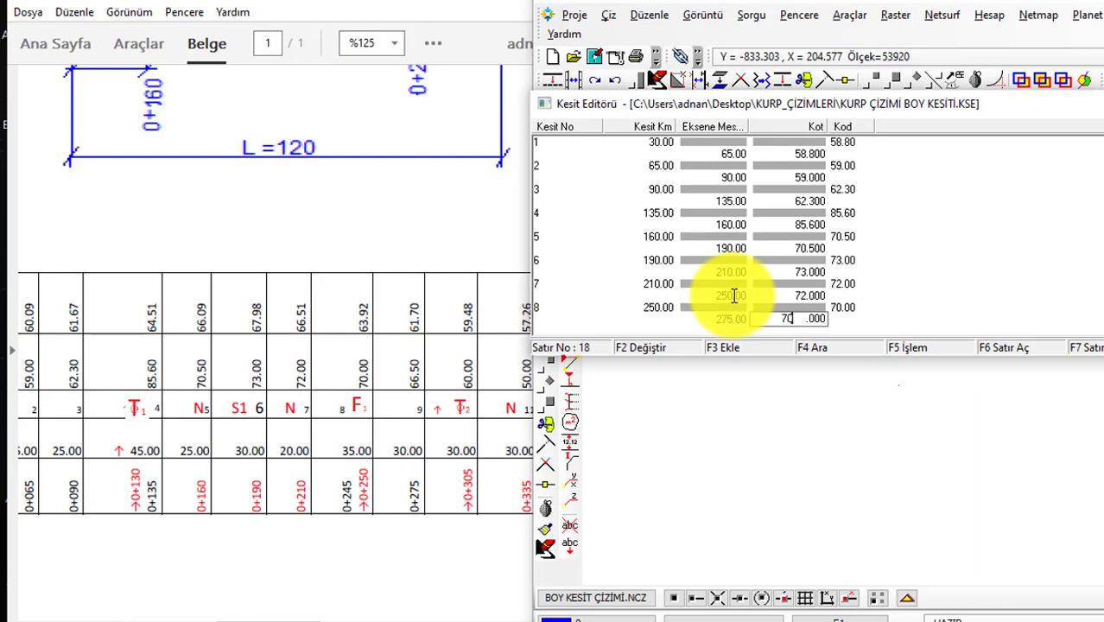
key(Return)
key(Return)
key(Return)
text(27)
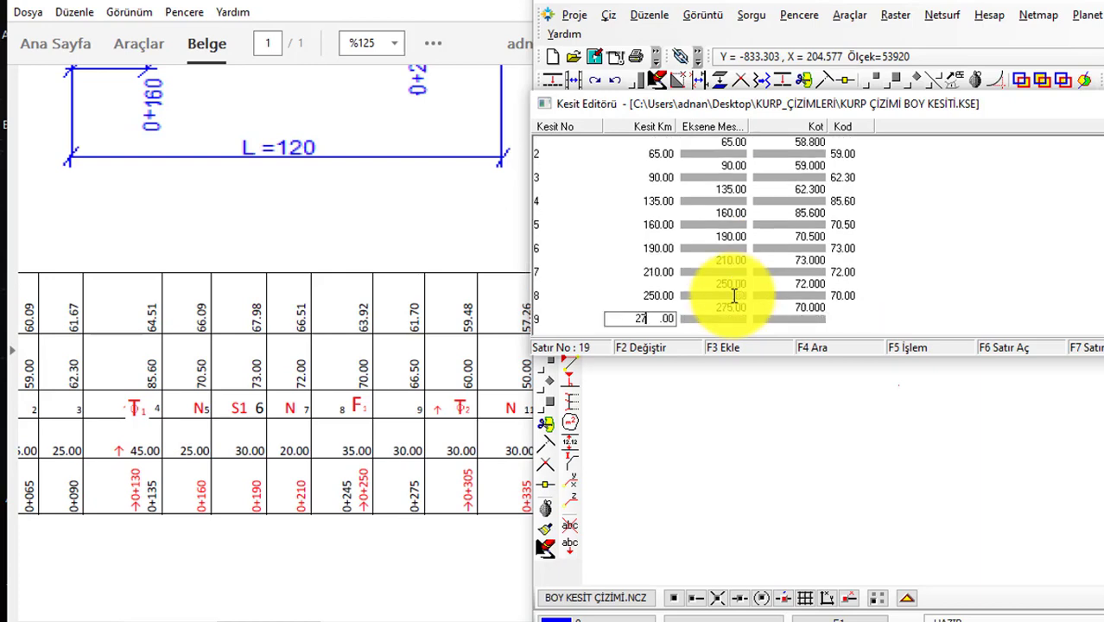
text(5)
key(Return)
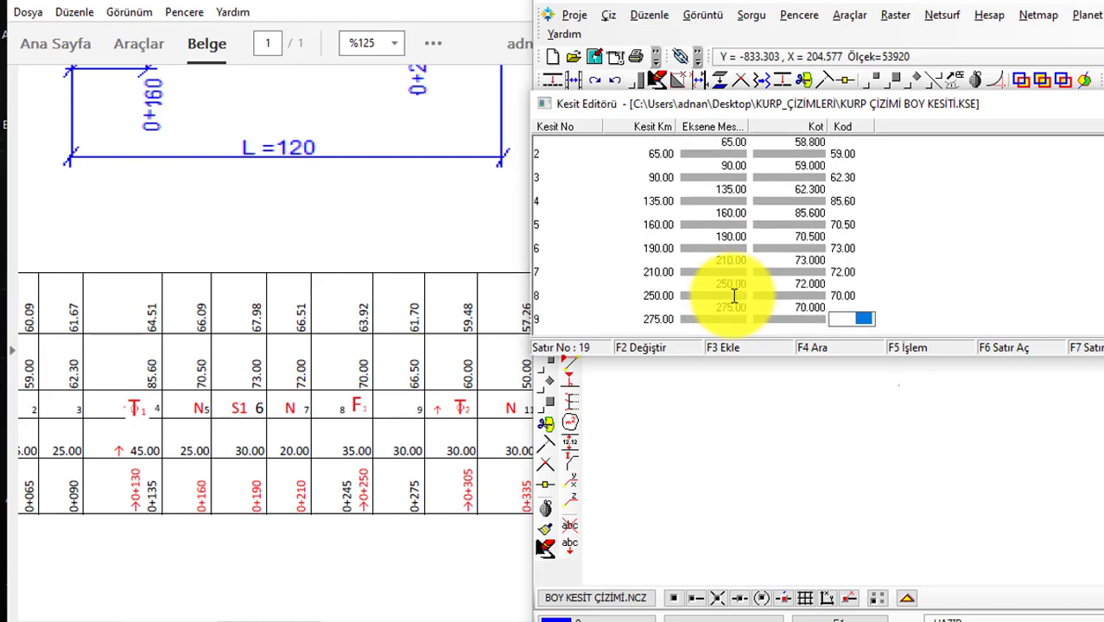
text(66.5)
key(Return)
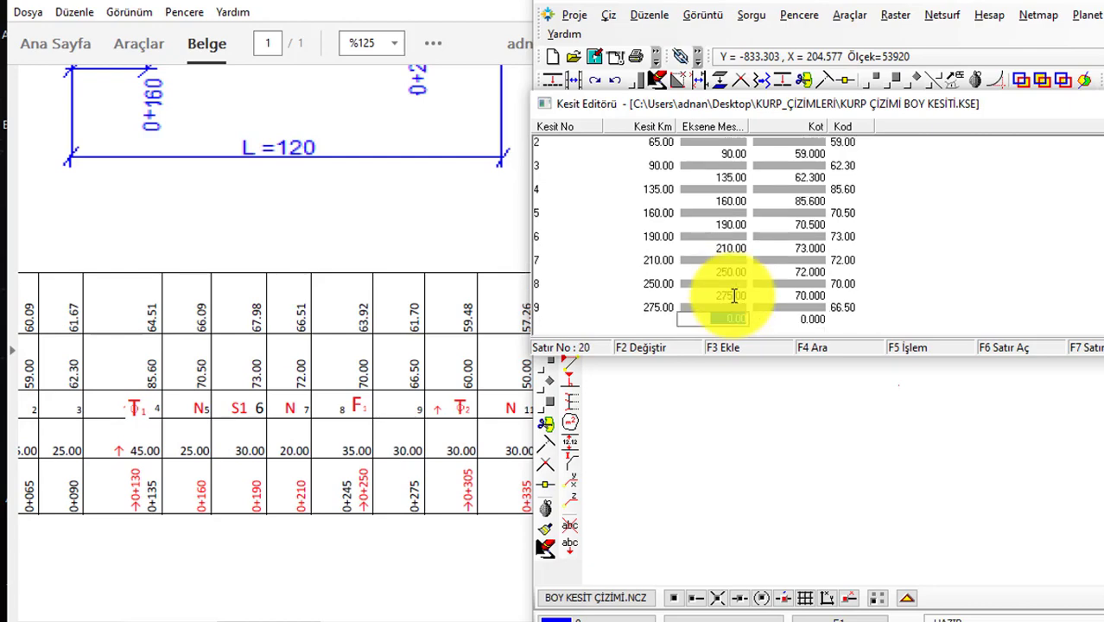
text(305)
key(Return)
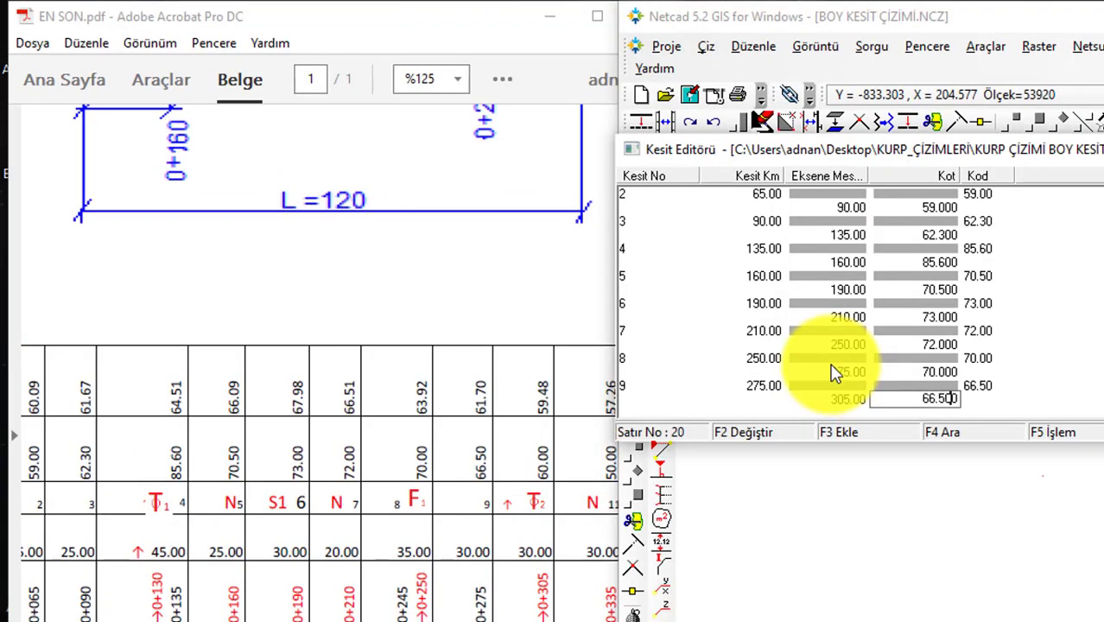
key(Return)
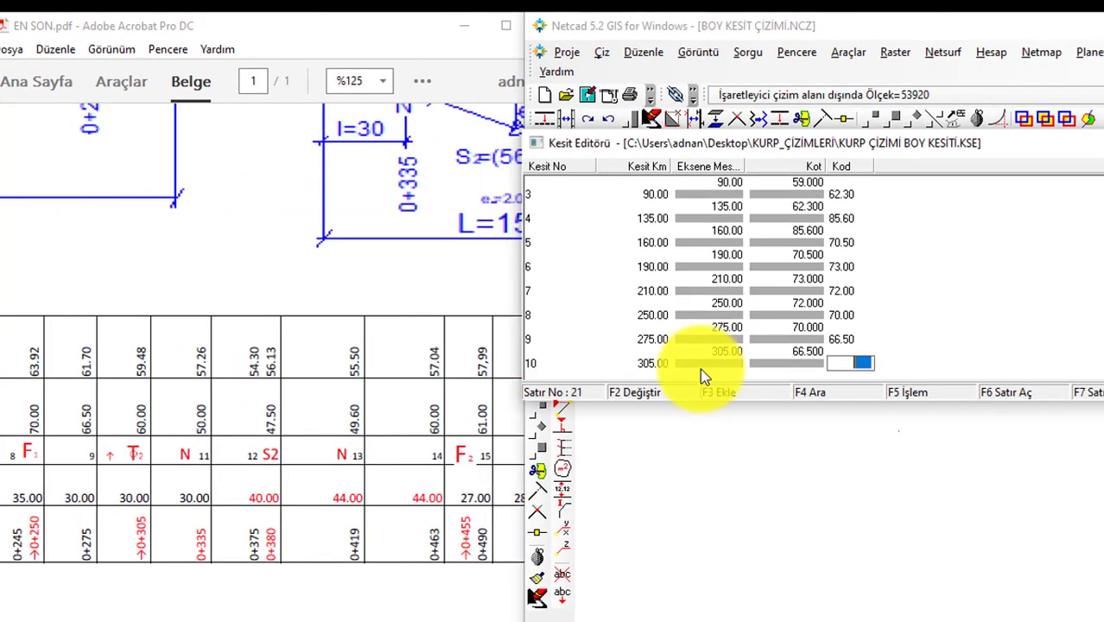
Finish section 10 with ground level 60 and a grade point at 335, level 60
text(60)
key(Return)
text(335)
key(Return)
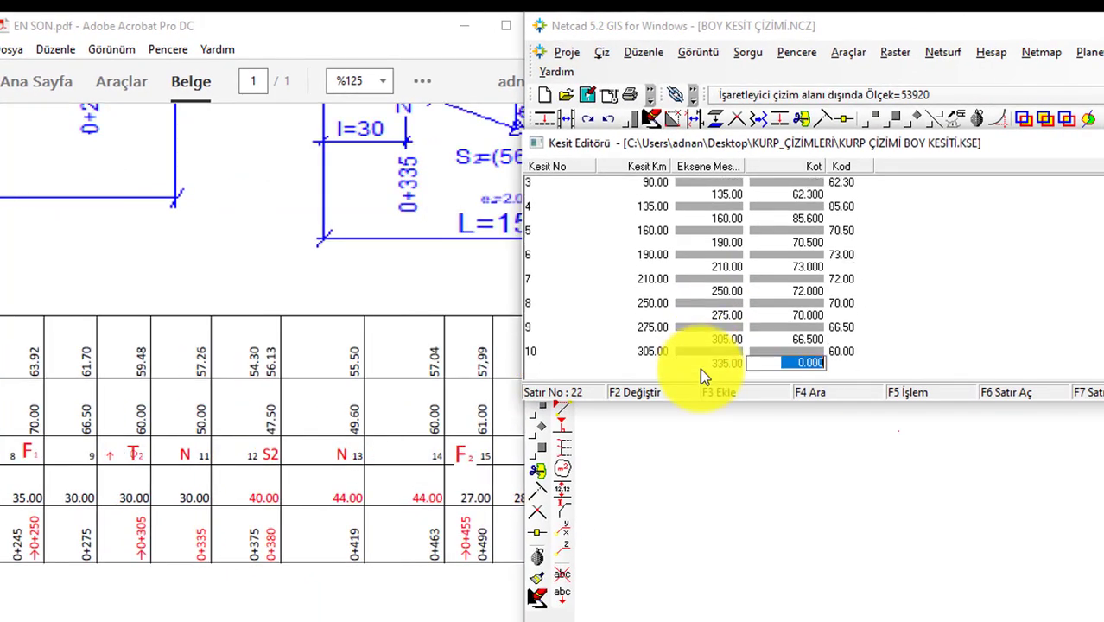
text(60)
key(Return)
Add section 11 at km 335, ground level 50, with grade point 375 / 50
text(11)
key(Return)
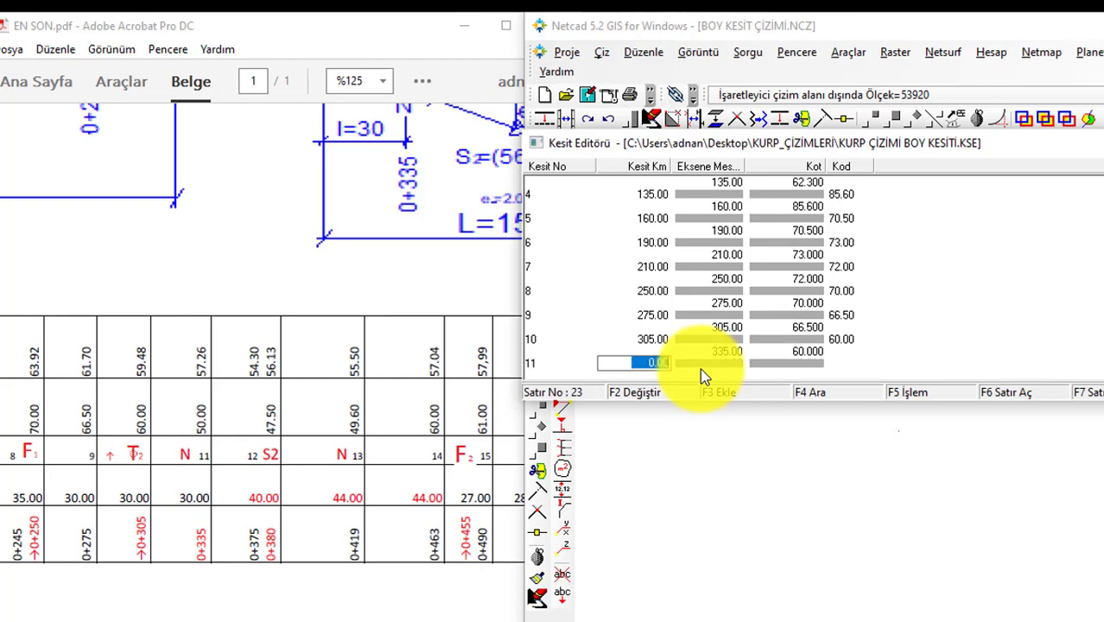
text(335)
key(Return)
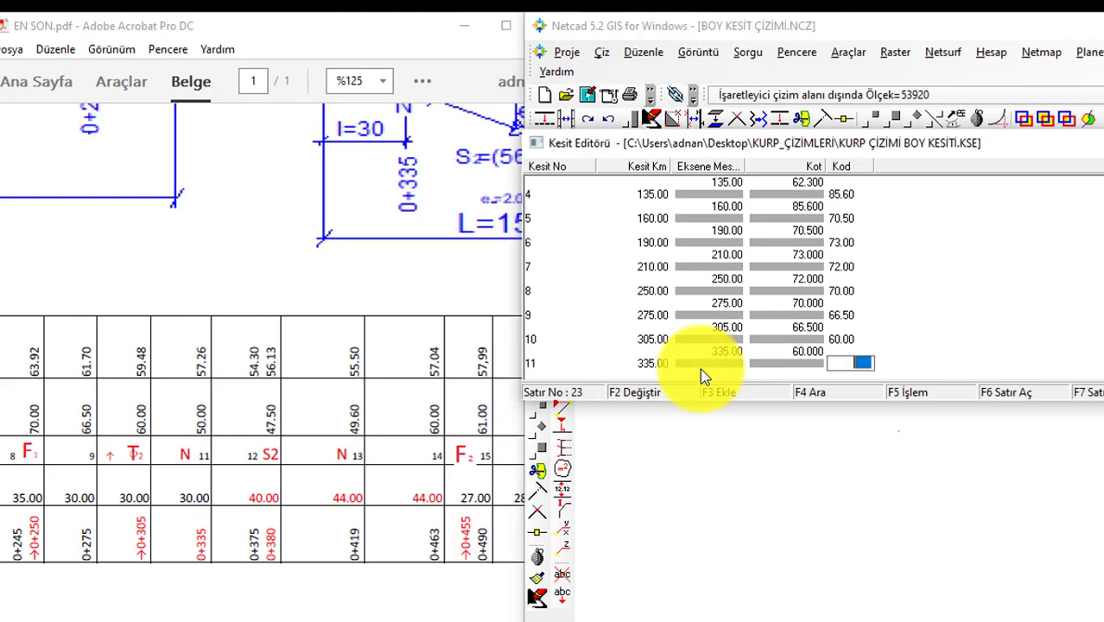
text(50)
key(Return)
text(375)
key(Return)
text(50)
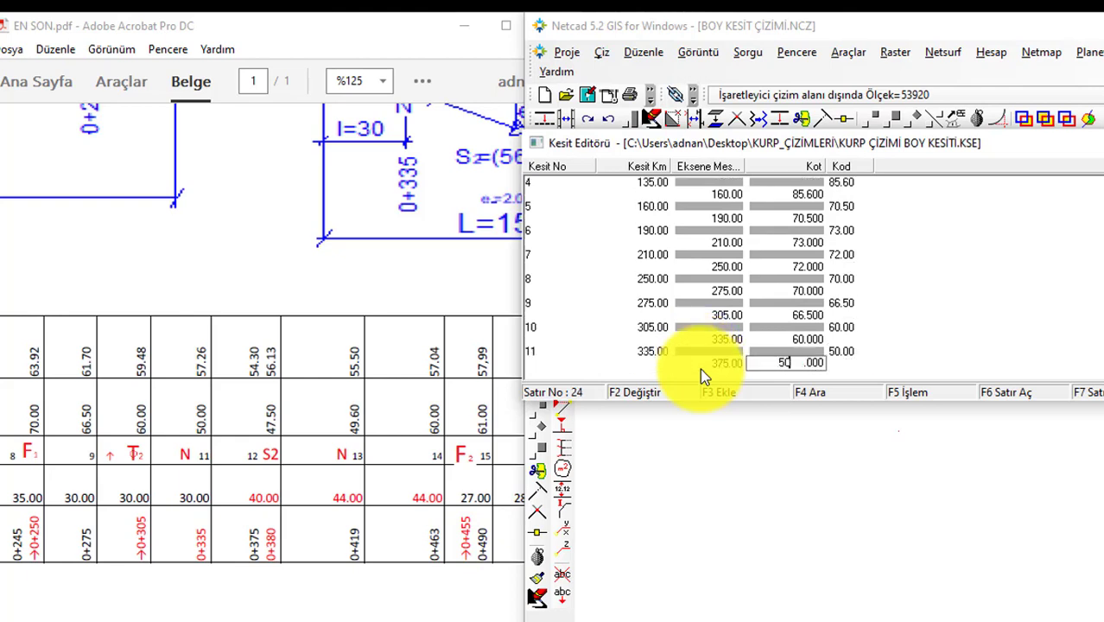
key(Return)
Add section S2 with ground level 47.50 and grade point 419 / 47.5
text(12)
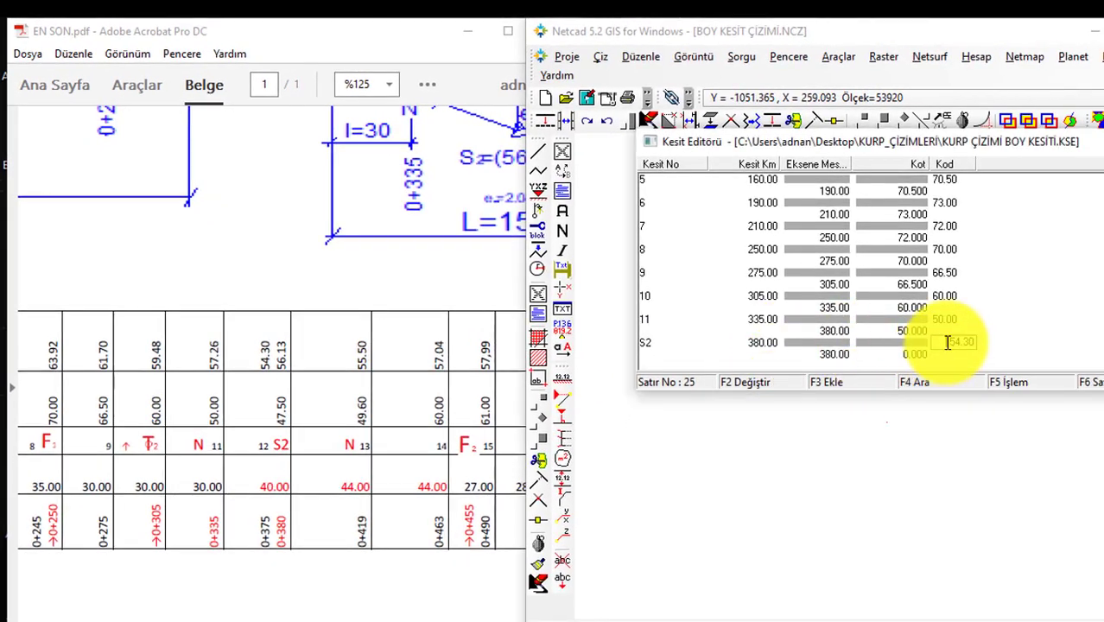
text(47.50)
key(Return)
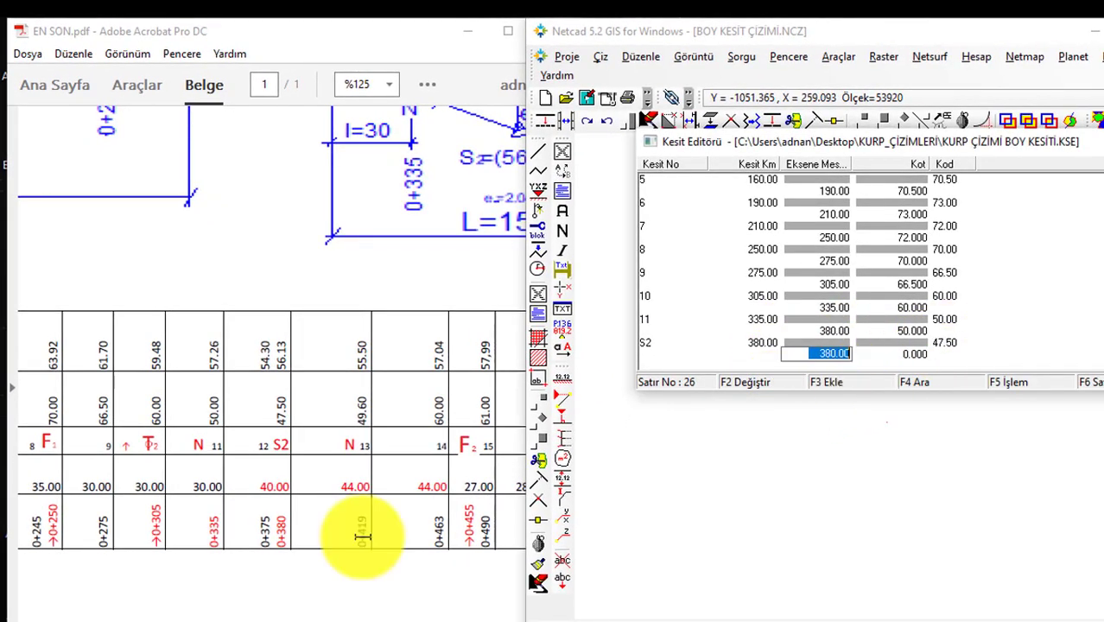
text(419)
key(Return)
text(47.5)
key(Return)
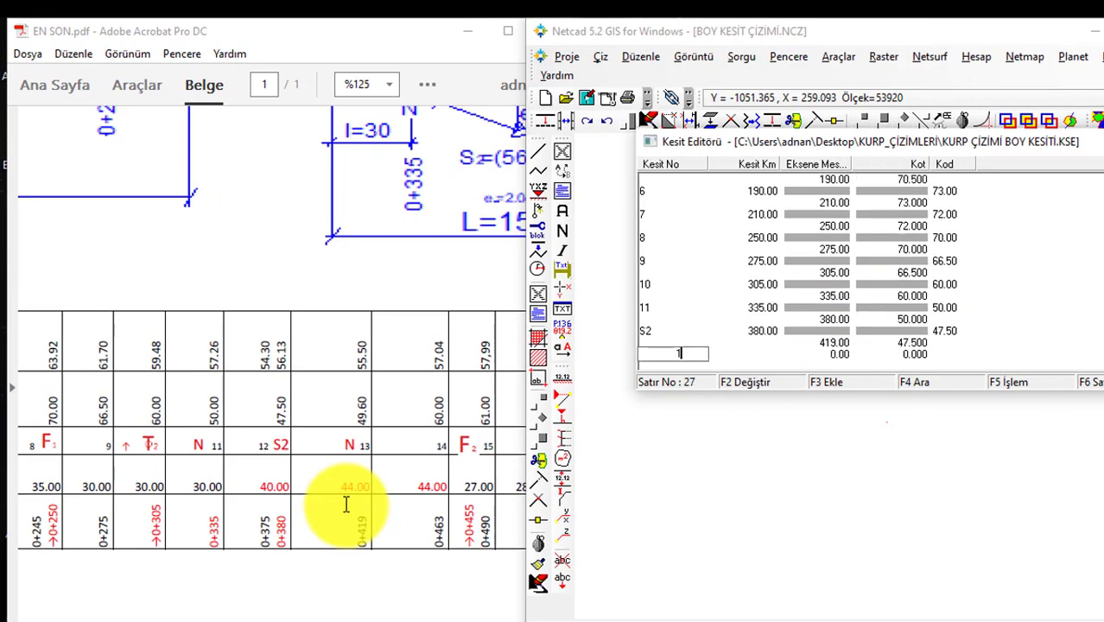
Add section 13 at km 419, ground level 49.60, with grade point 463 / 49.6
text(419)
key(Return)
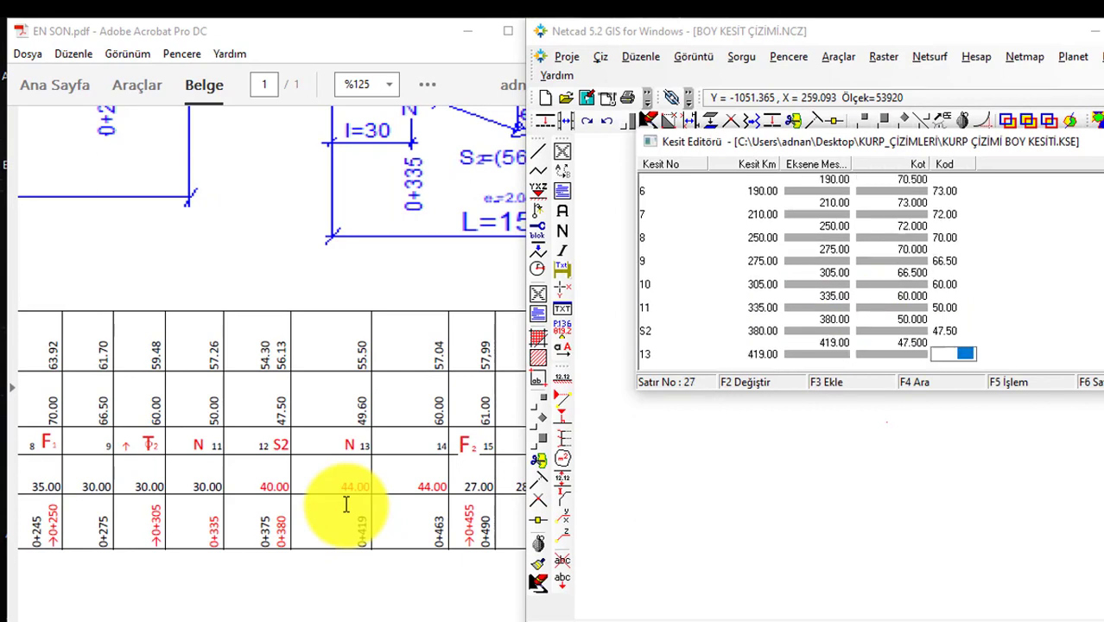
text(49.6)
key(Return)
key(Return)
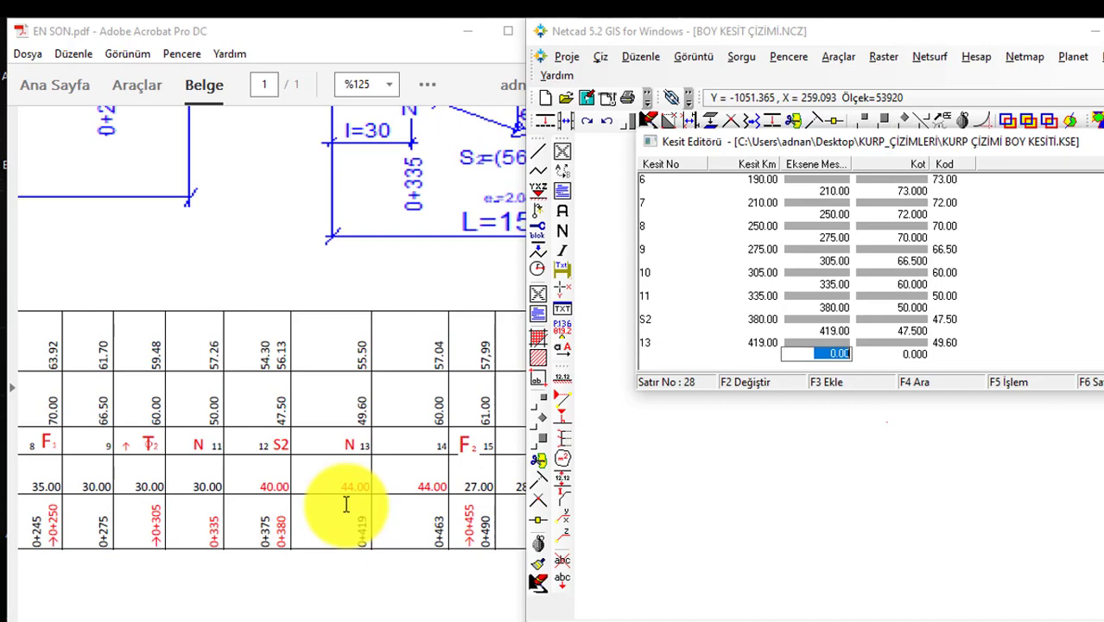
text(463)
key(Return)
text(49.6)
key(Return)
Add section 14 at km 463 (level 60) and section 15 at km 490 (level 61)
key(Return)
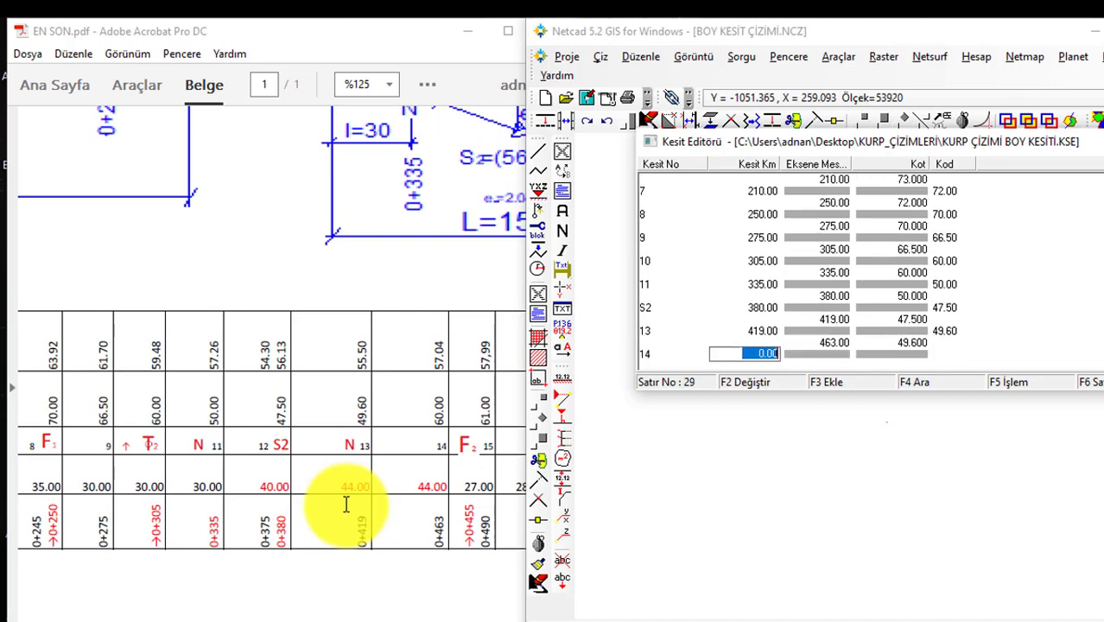
text(463)
key(Return)
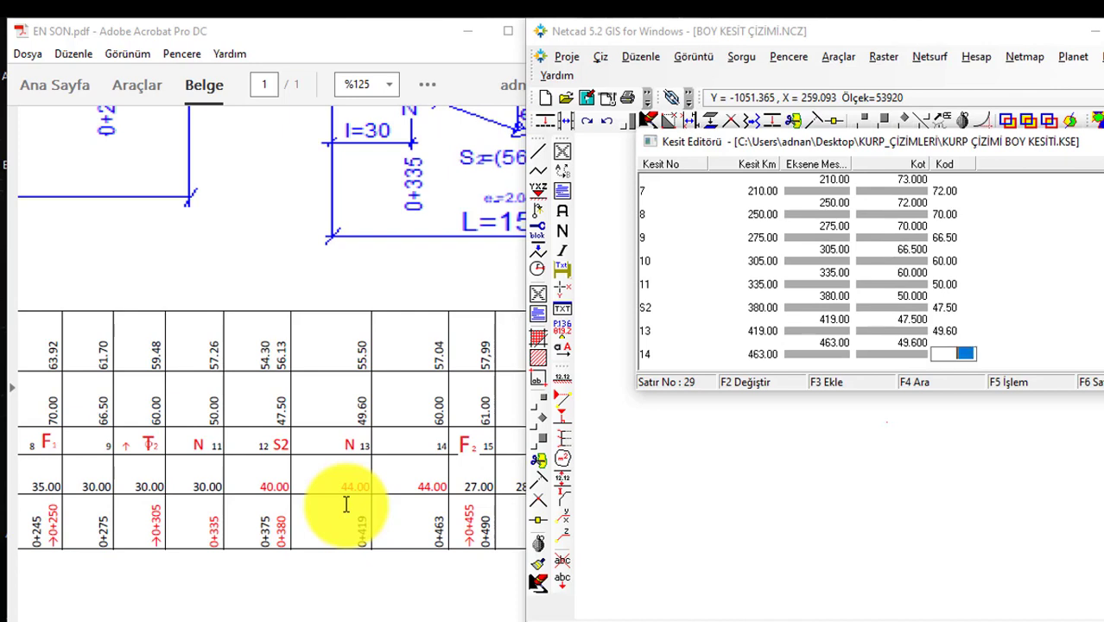
text(60)
key(Return)
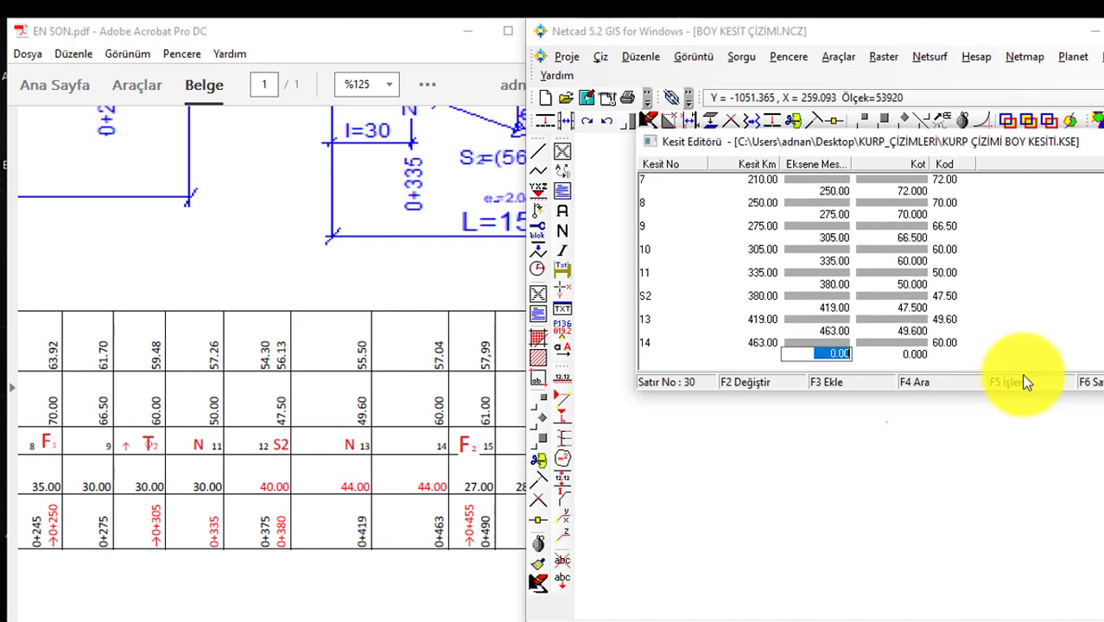
text(490)
key(Return)
text(15)
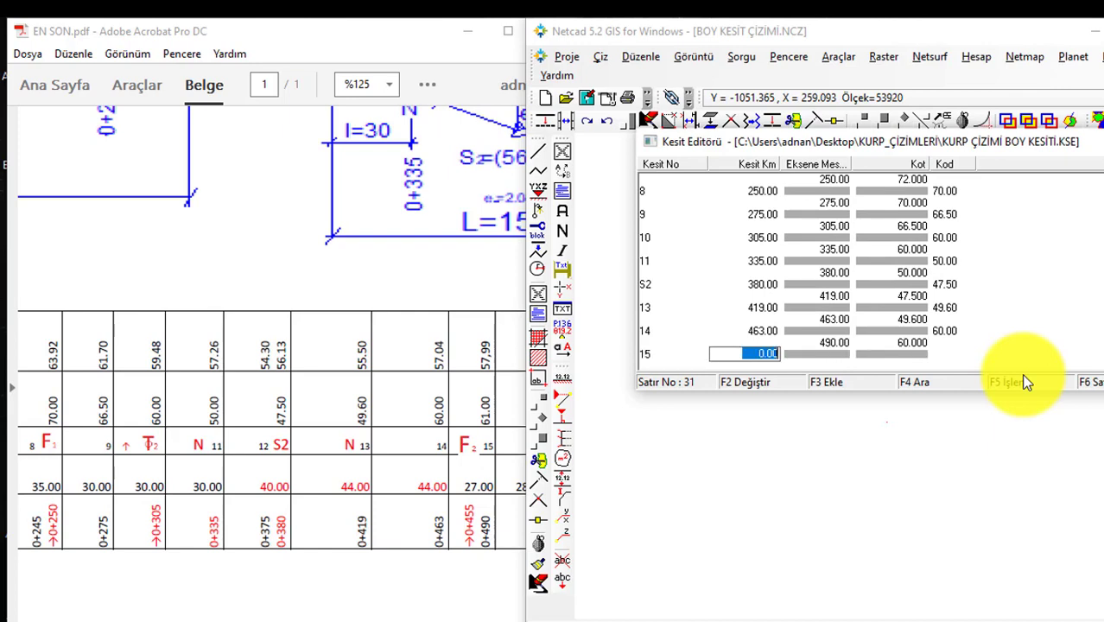
text(490)
key(Return)
text(61)
key(Return)
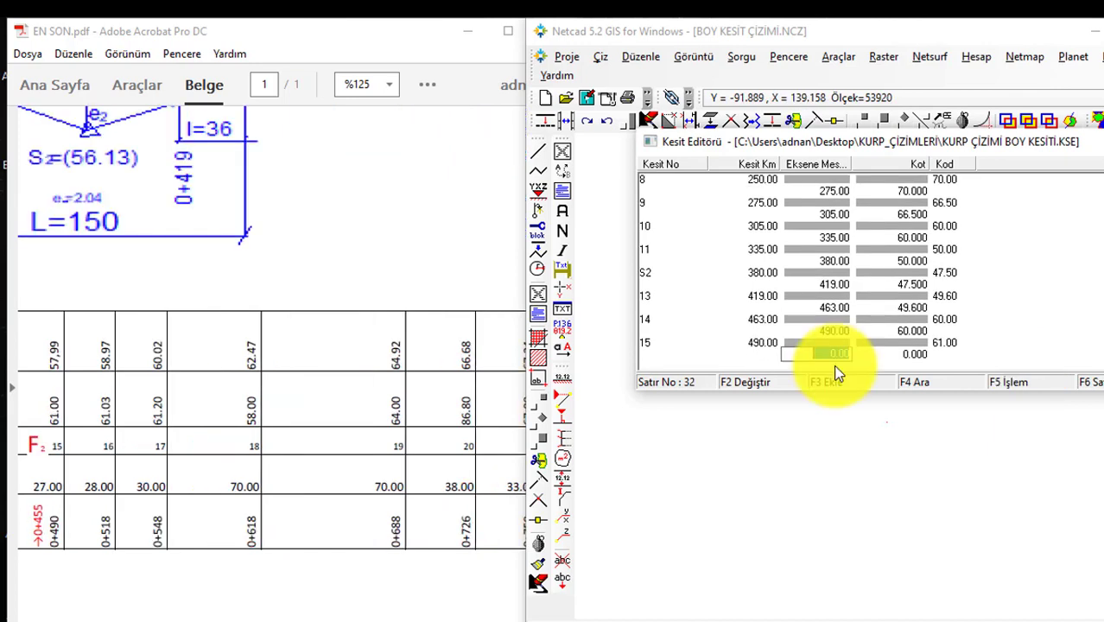
Add section 16 at km 518, ground level 61.03, with grade point 548 / 61.03
text(518)
key(Return)
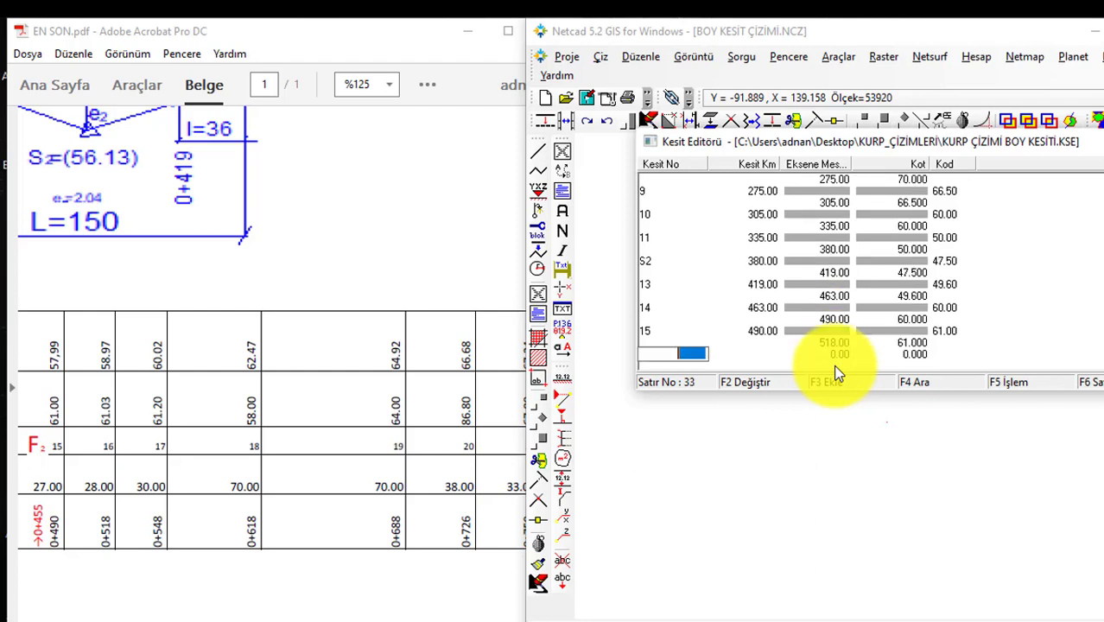
text(518)
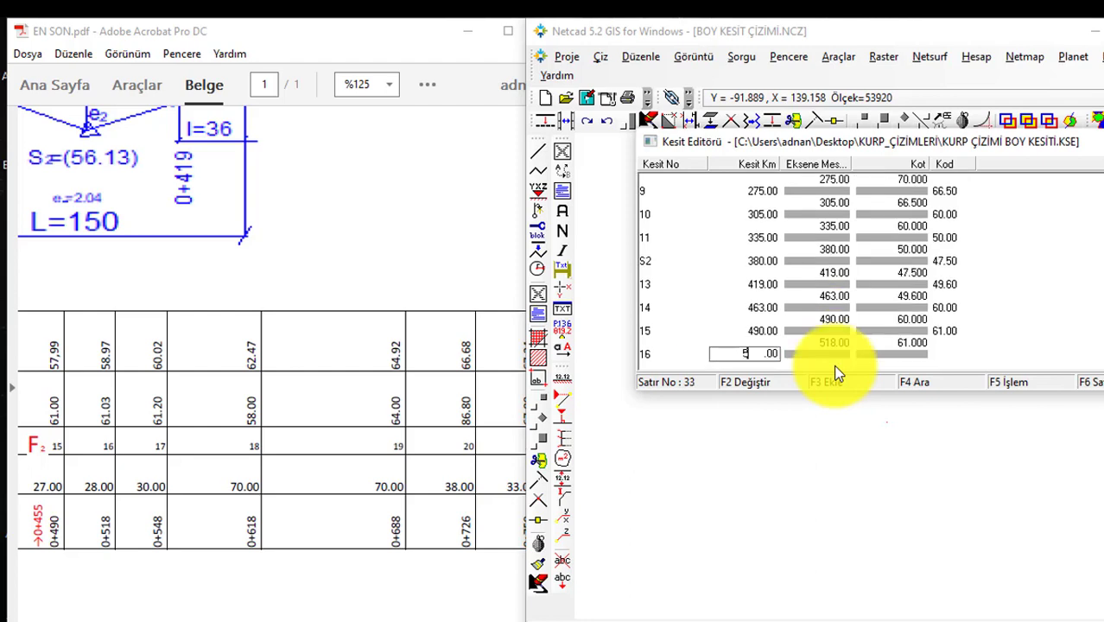
key(Return)
text(61)
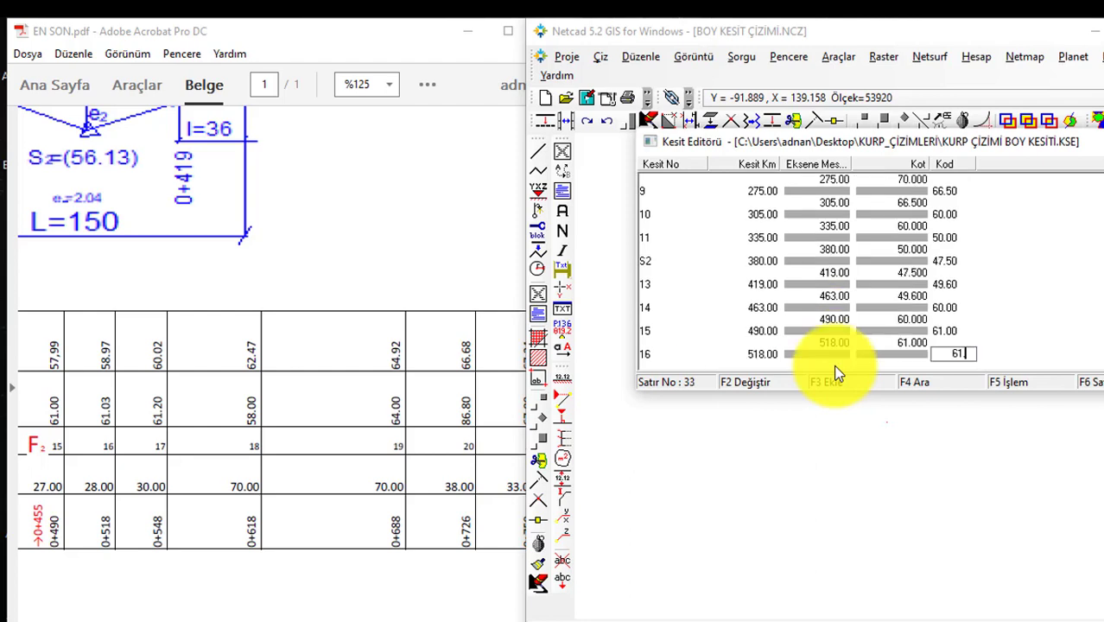
text(.03)
key(Return)
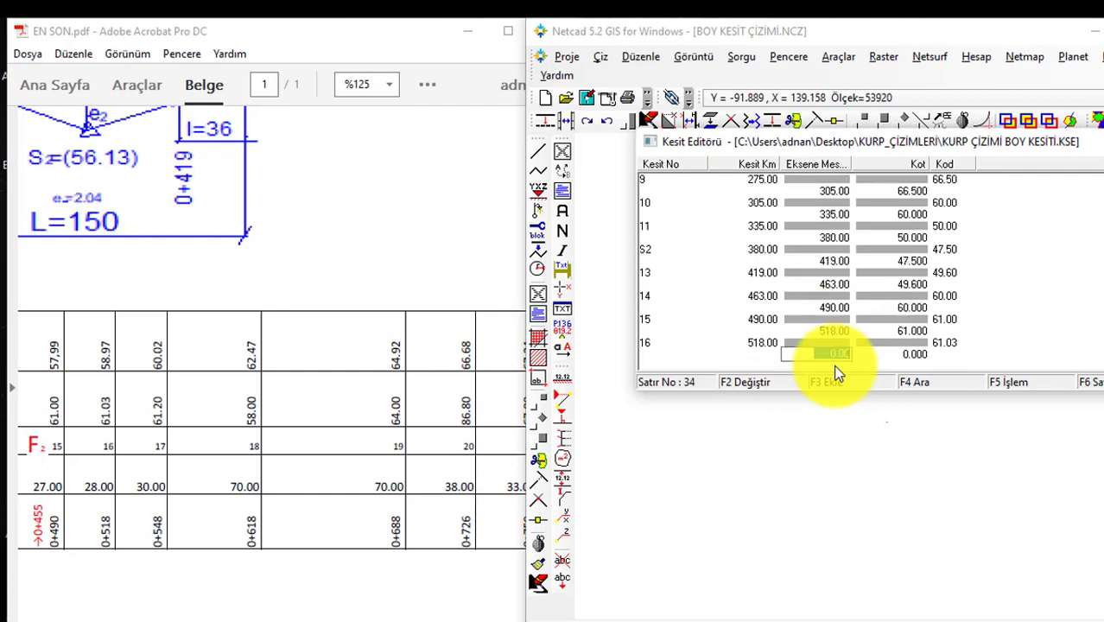
text(548)
key(Return)
text(61.0)
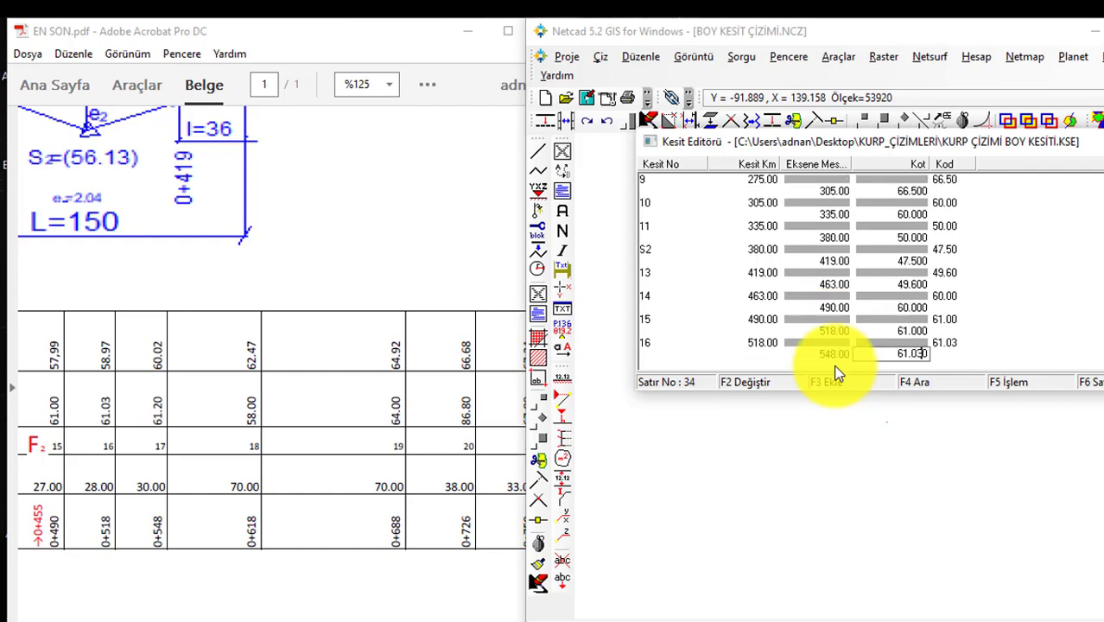
key(Return)
Add section 17 at km 548, ground level 61.20, with grade level 61.2
text(17)
key(Return)
text(548)
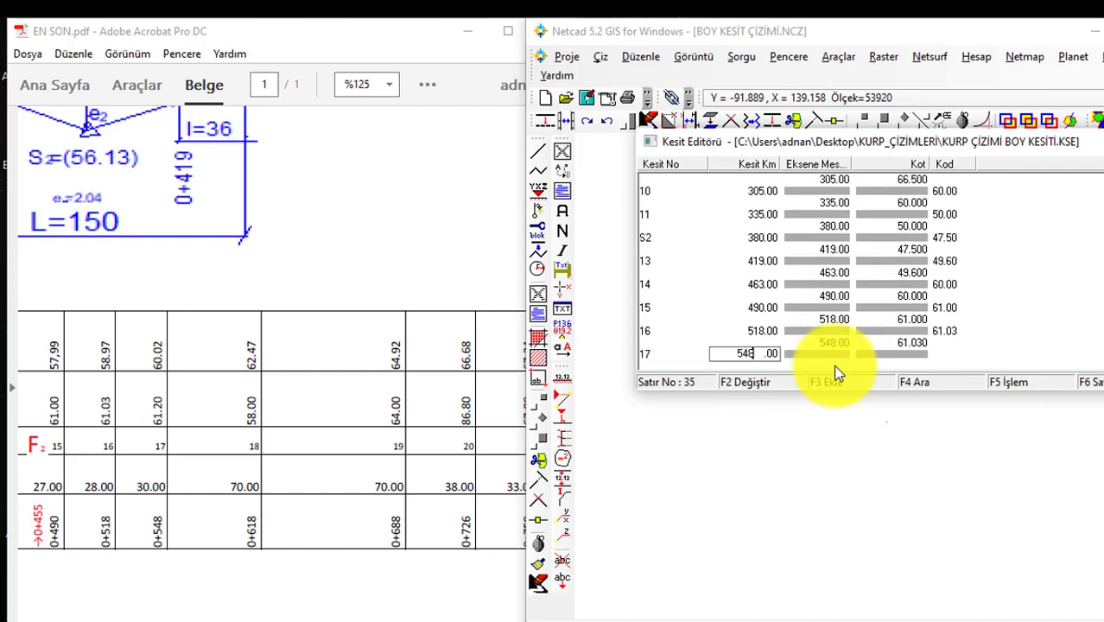
key(Return)
text(61.2)
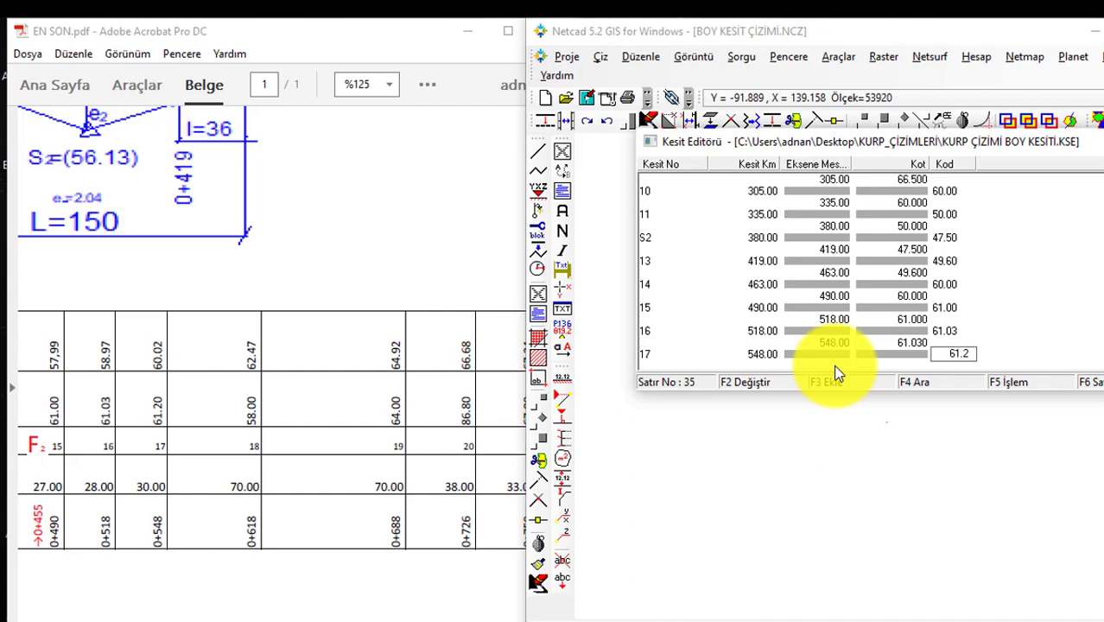
key(Return)
text(618)
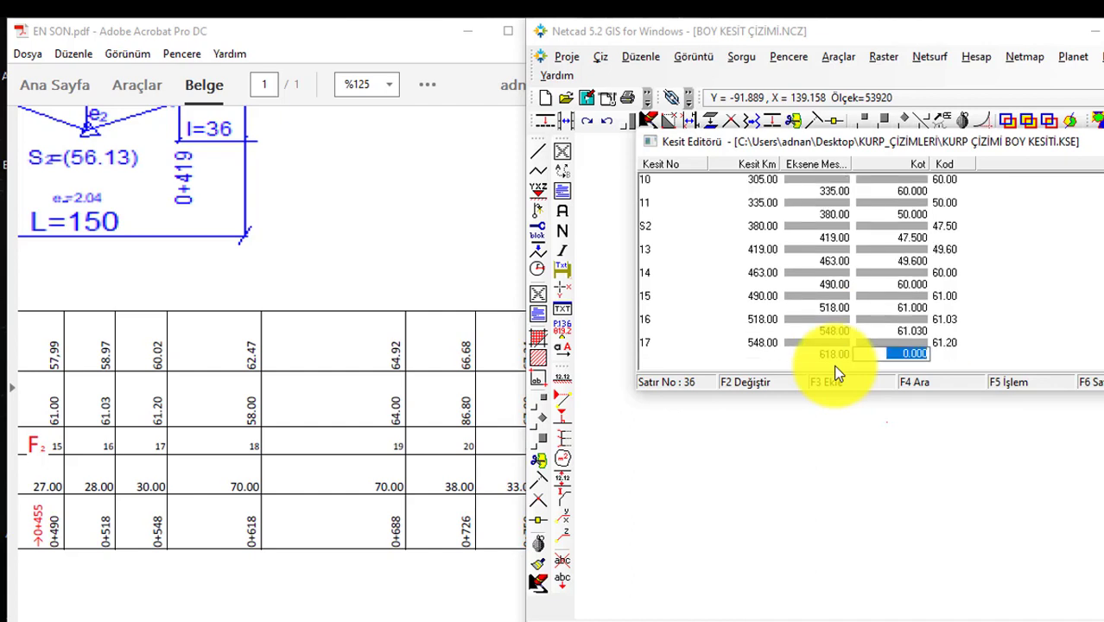
text(61.2)
key(Return)
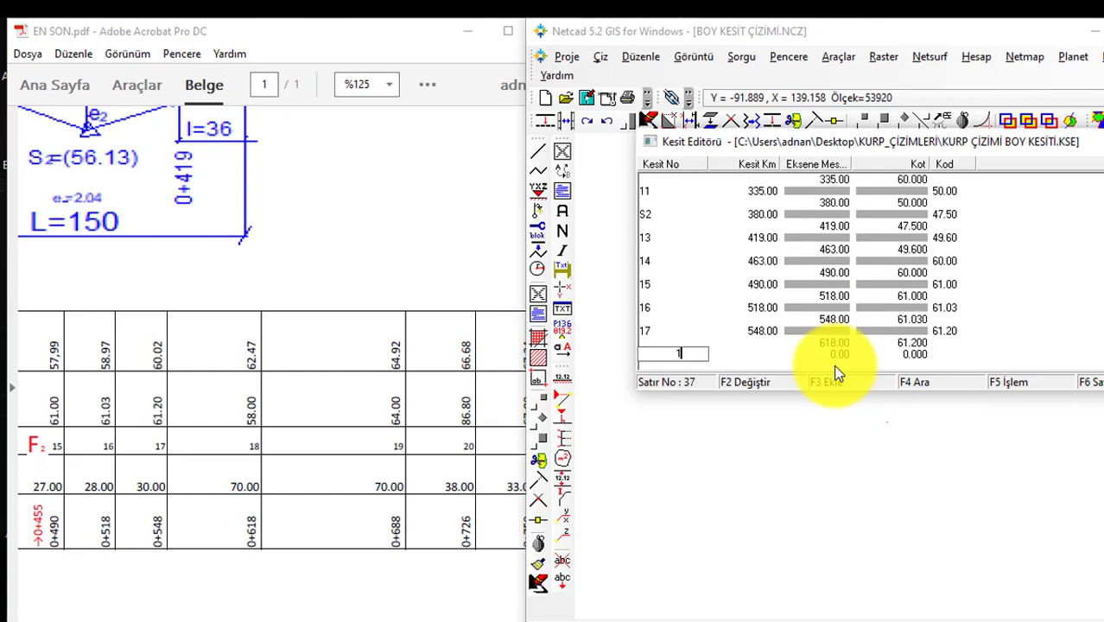
Add section 18 at km 618, ground level 58, with grade point 688 / 58
text(18)
key(Return)
text(618)
key(Return)
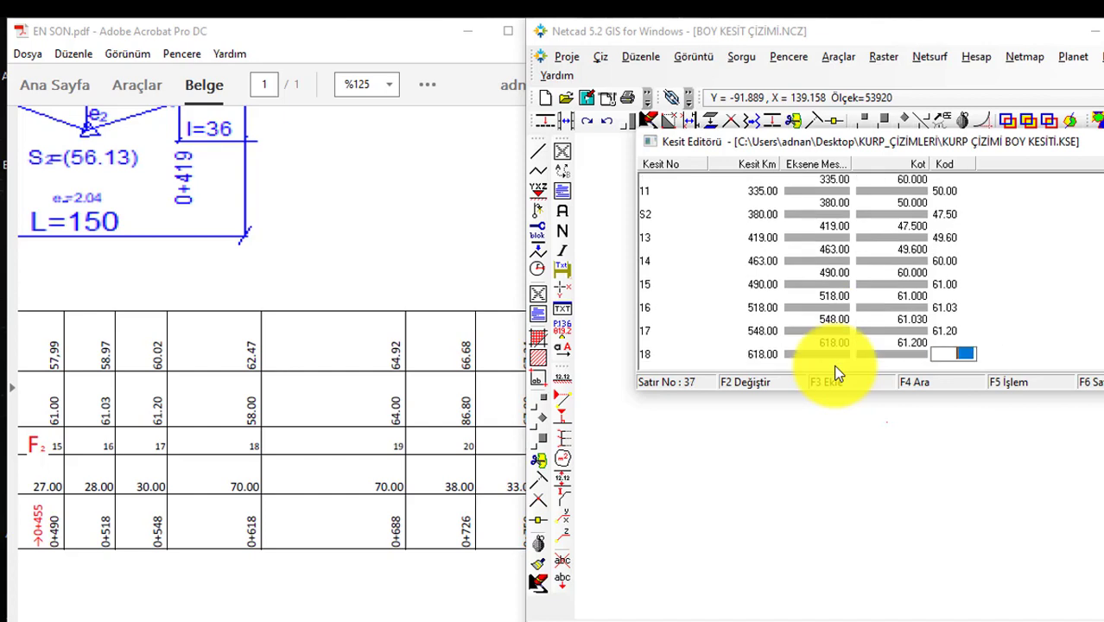
text(58)
key(Return)
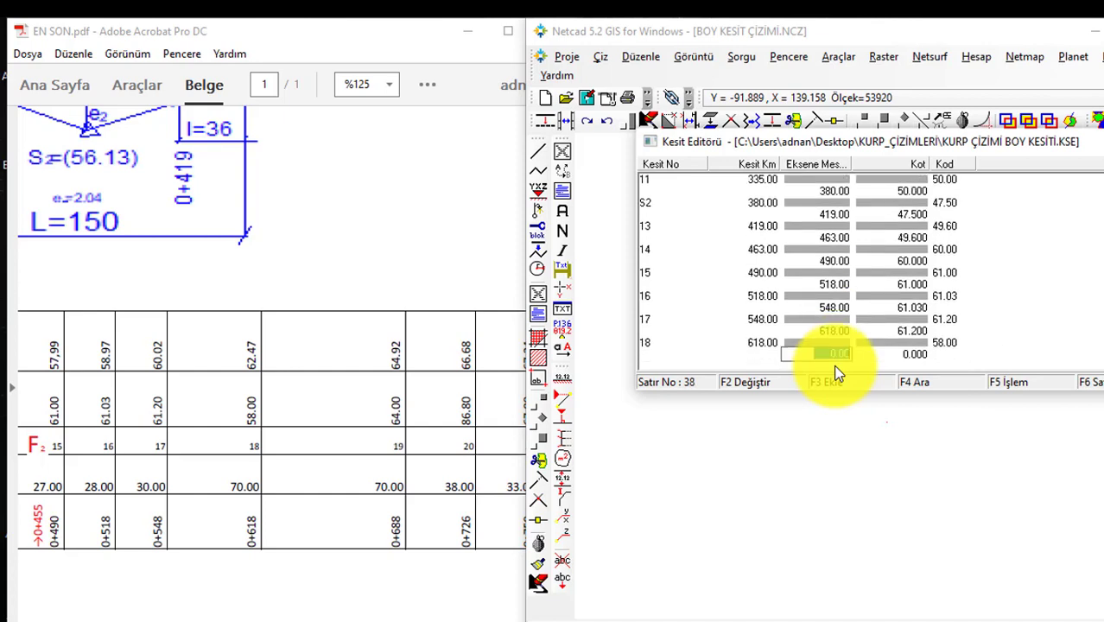
text(688)
key(Return)
text(58)
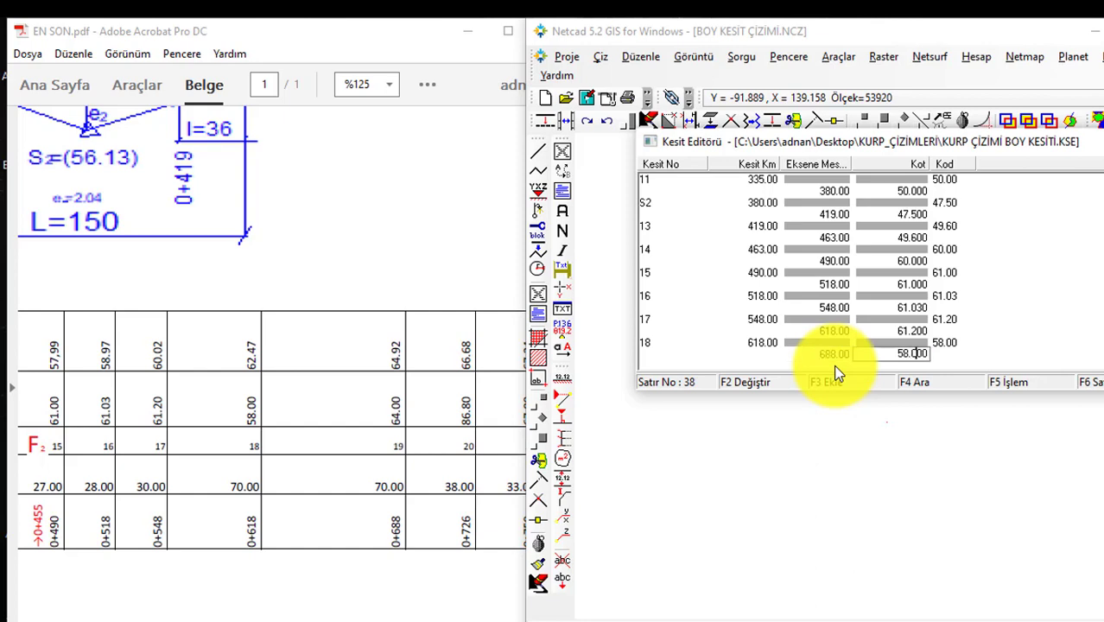
key(Return)
Add section 19 at km 688, ground level 64, with grade point 726 / 64
text(19)
key(Return)
text(688)
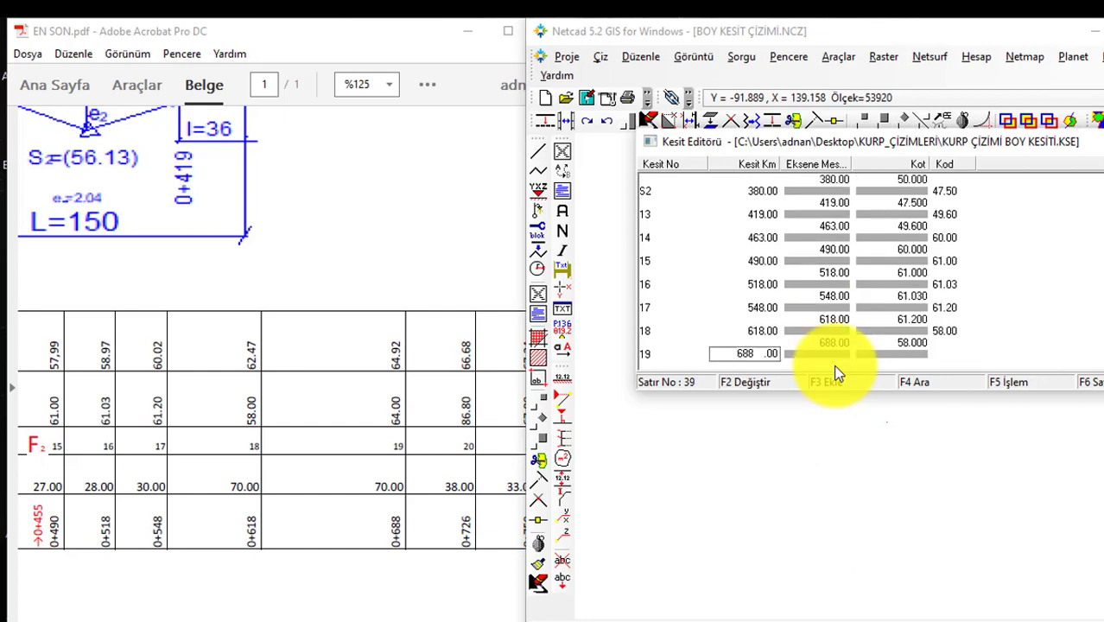
key(Return)
text(64)
key(Return)
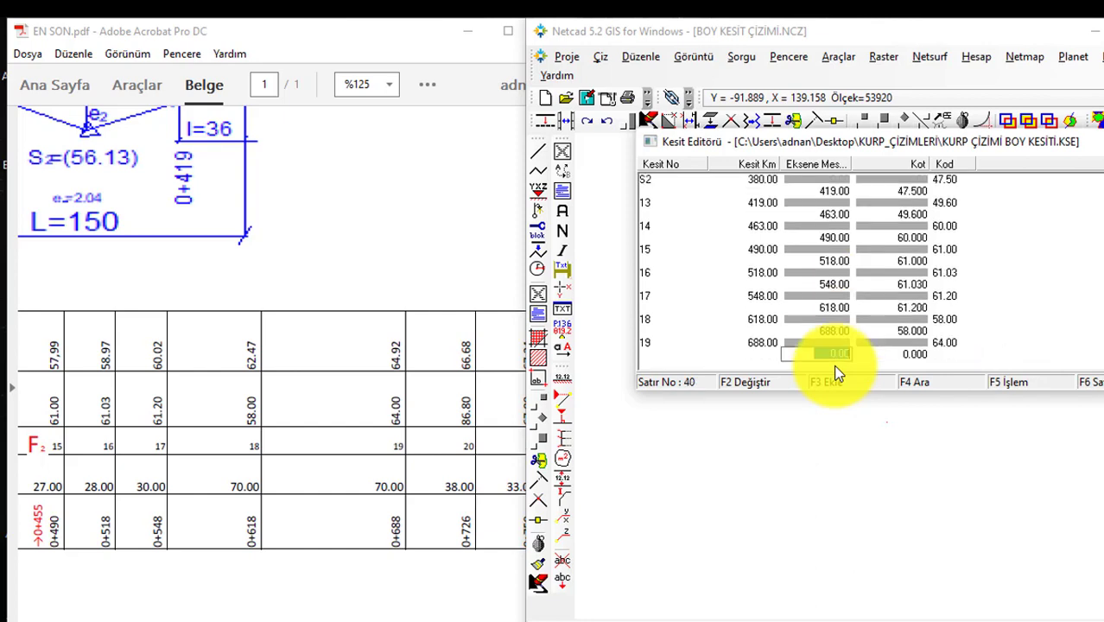
text(726)
key(Return)
text(6)
text(4)
key(Return)
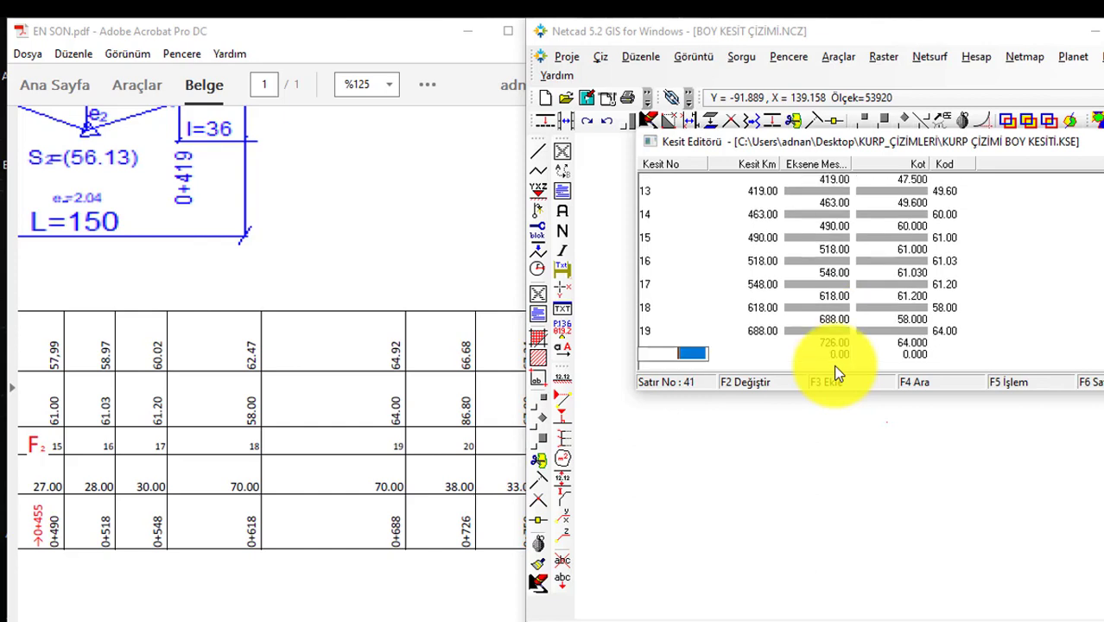
Add section 20 at km 726, ground level 86.80, with grade point 759 / 86.8
text(20)
key(Return)
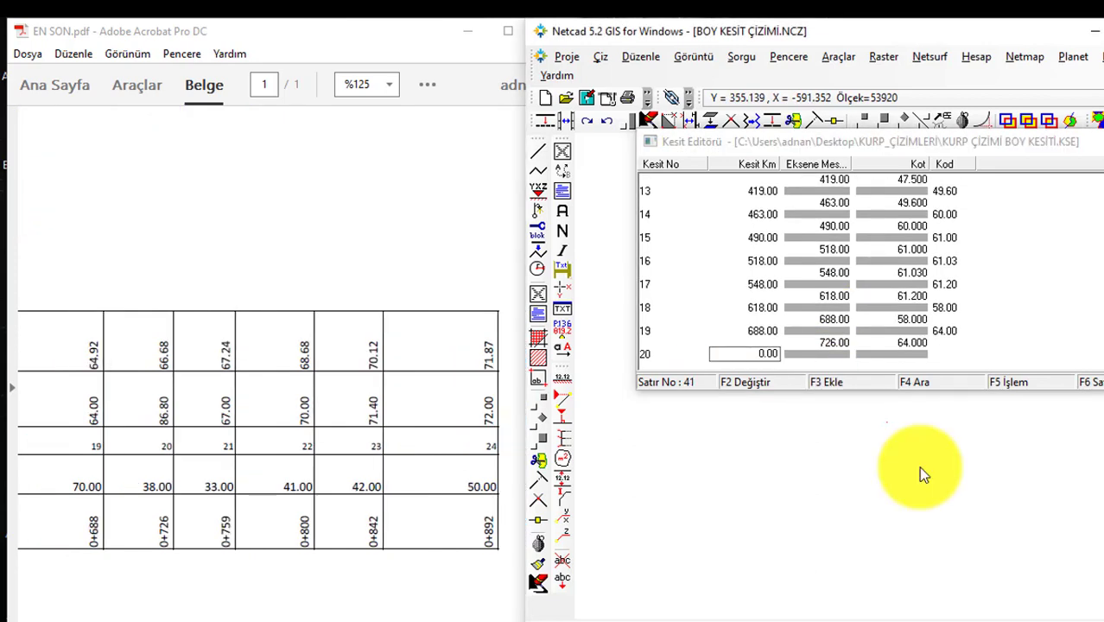
key(Return)
text(86.80)
key(Return)
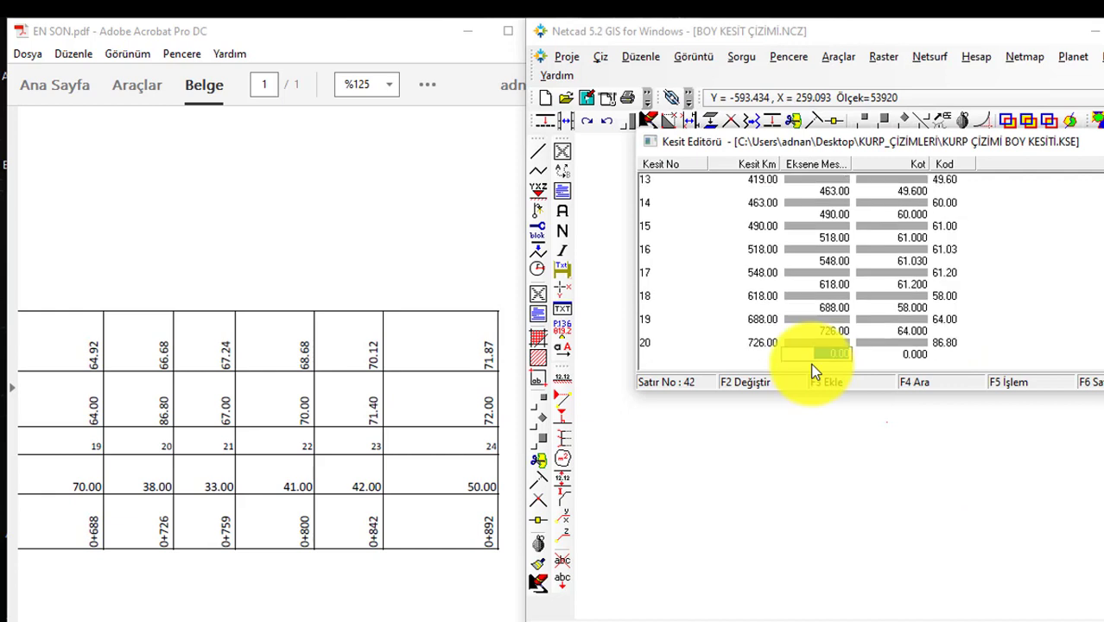
text(759)
key(Return)
text(86.8)
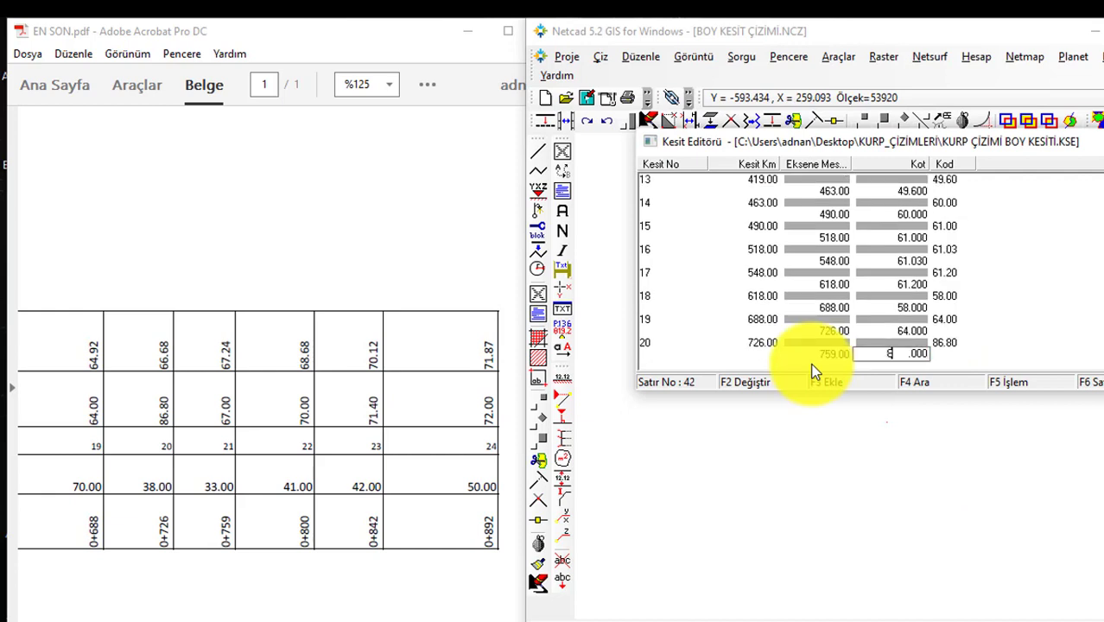
key(Return)
Add section 21 at km 759 with level 67.00
key(Return)
text(759)
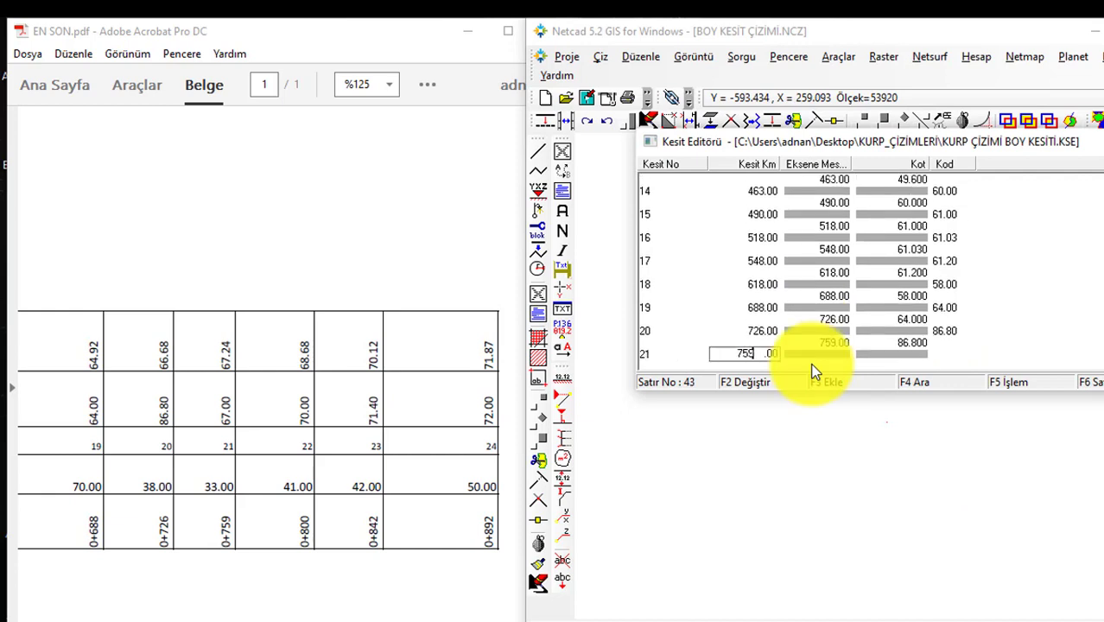
key(Return)
text(67)
key(Return)
text(6)
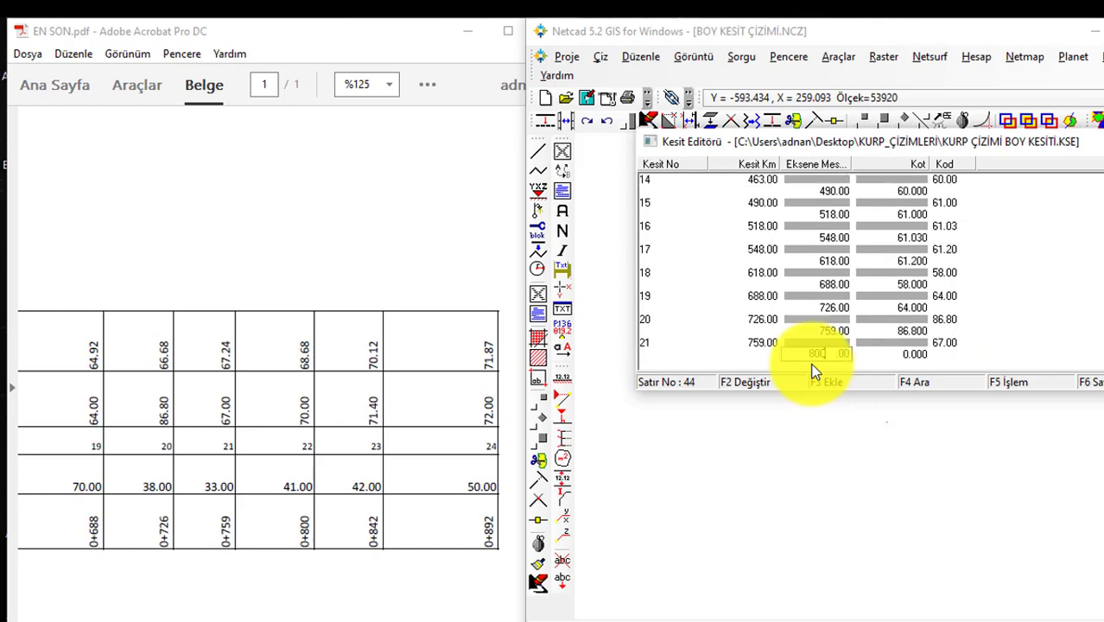
Add section 22 at km 800 with level 70.00
key(Return)
text(67)
key(Return)
text(800)
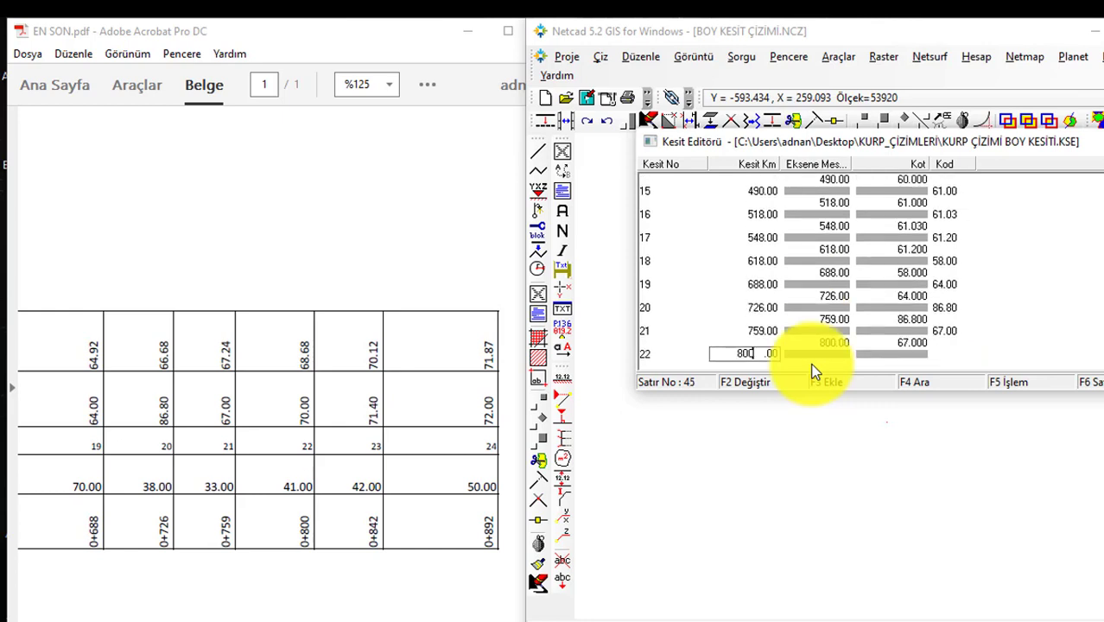
key(Return)
text(70)
key(Return)
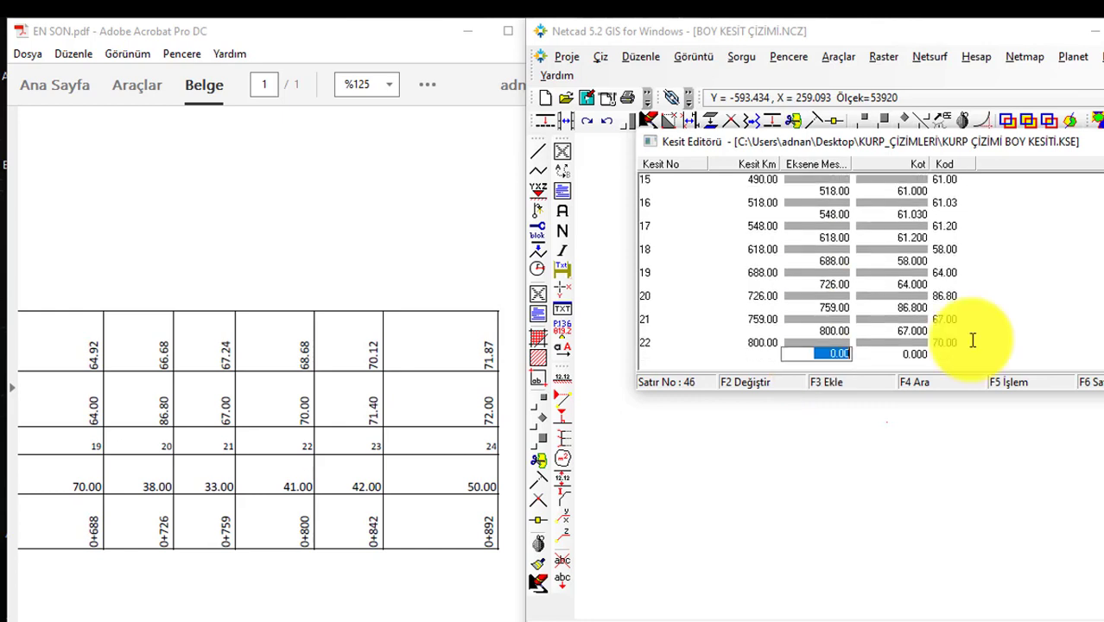
text(842)
Add section 23 at km 842 with level 71.40, ending the axis at 892
key(Return)
text(70)
key(Return)
text(842)
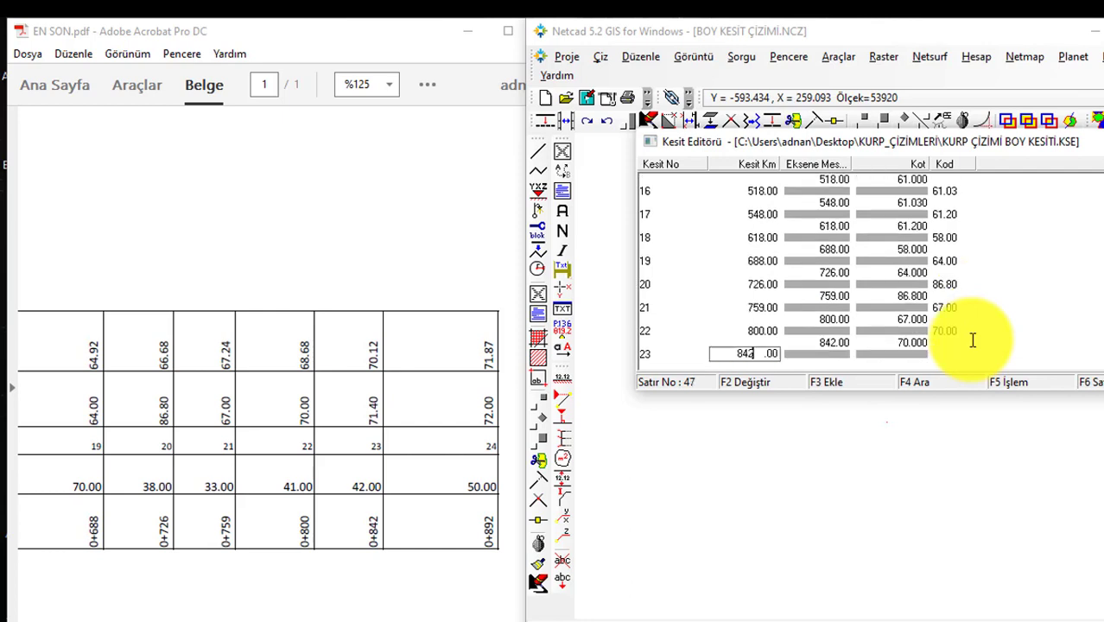
key(Return)
key(Return)
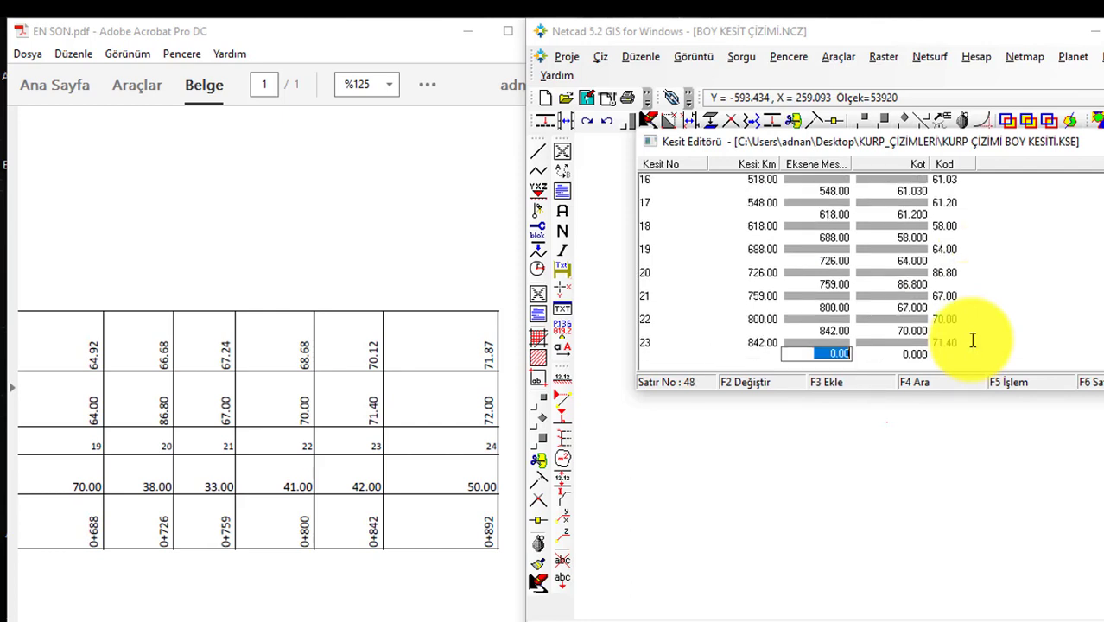
text(892)
key(Return)
text(71.4)
key(Return)
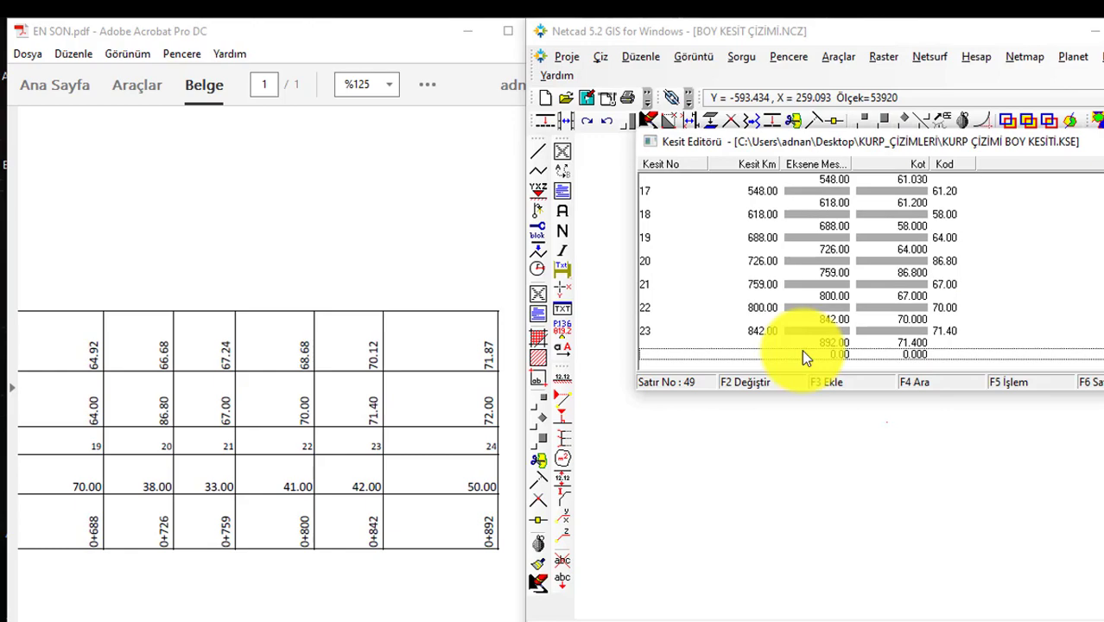
Save the section table with F6 and remove the empty trailing row
key(F6)
click(783, 394)
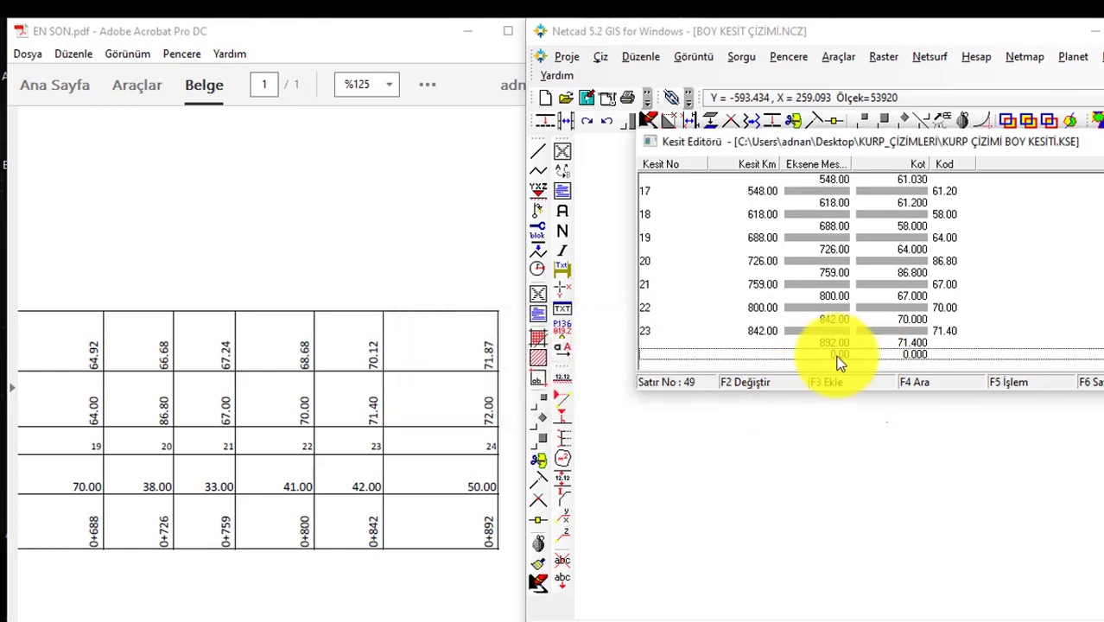
key(Up)
Confirm deleting the empty row and save the section file again
key(Return)
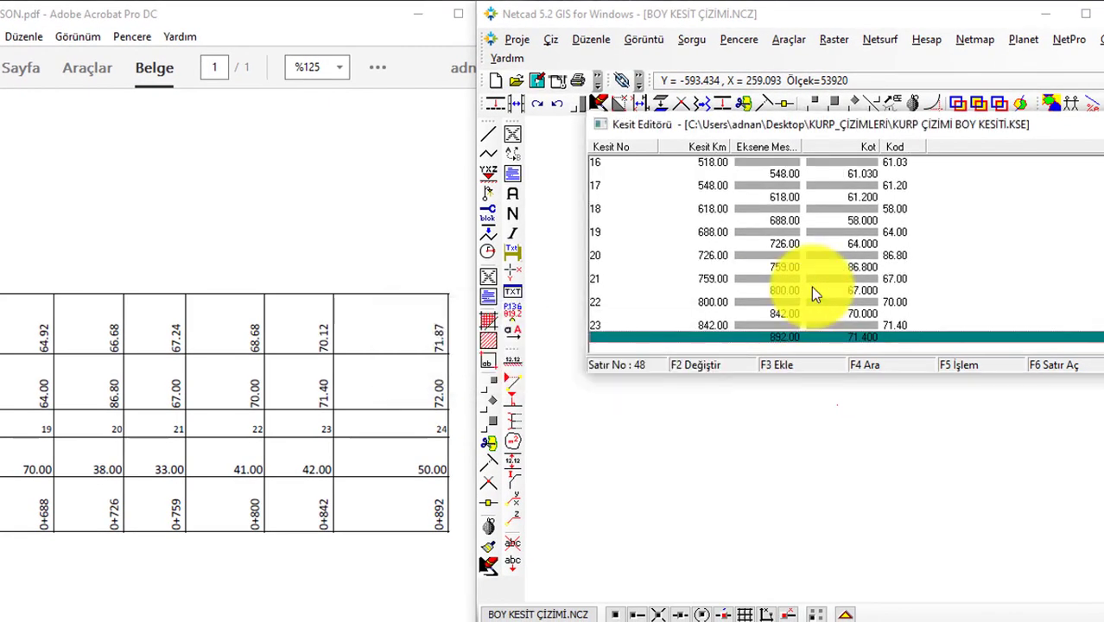
key(F9)
click(708, 382)
mouse_move(870, 124)
mouse_down()
mouse_move(733, 150)
mouse_move(571, 154)
mouse_up()
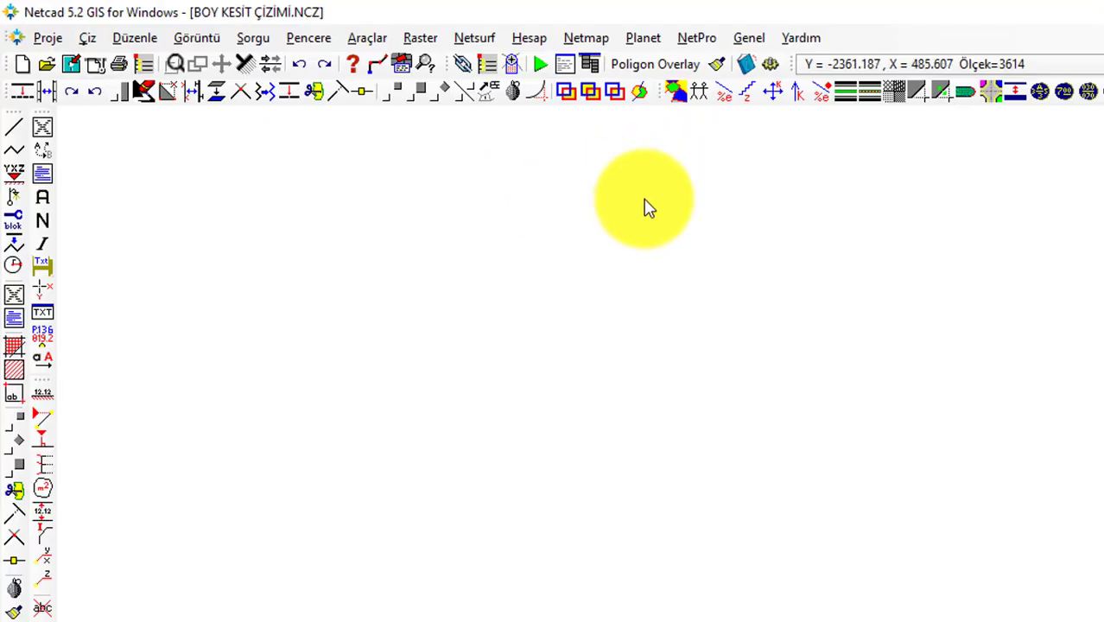
Reopen KURP ÇİZİMİ BOY KESİTİ.KSE in the Enkesit Editörü
click(529, 38)
mouse_move(511, 139)
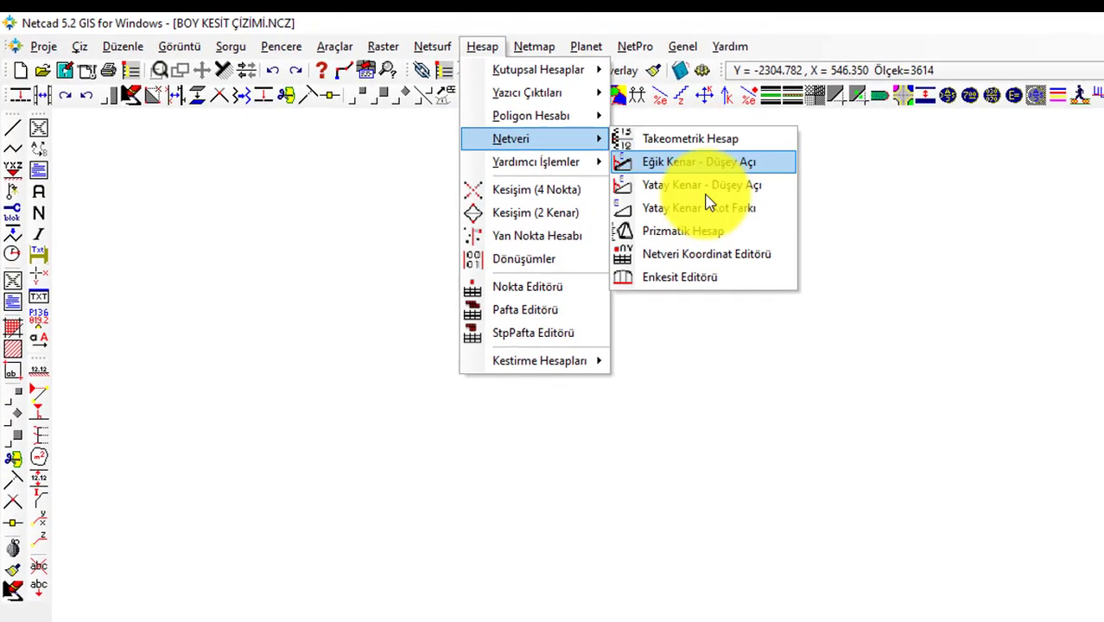
click(665, 273)
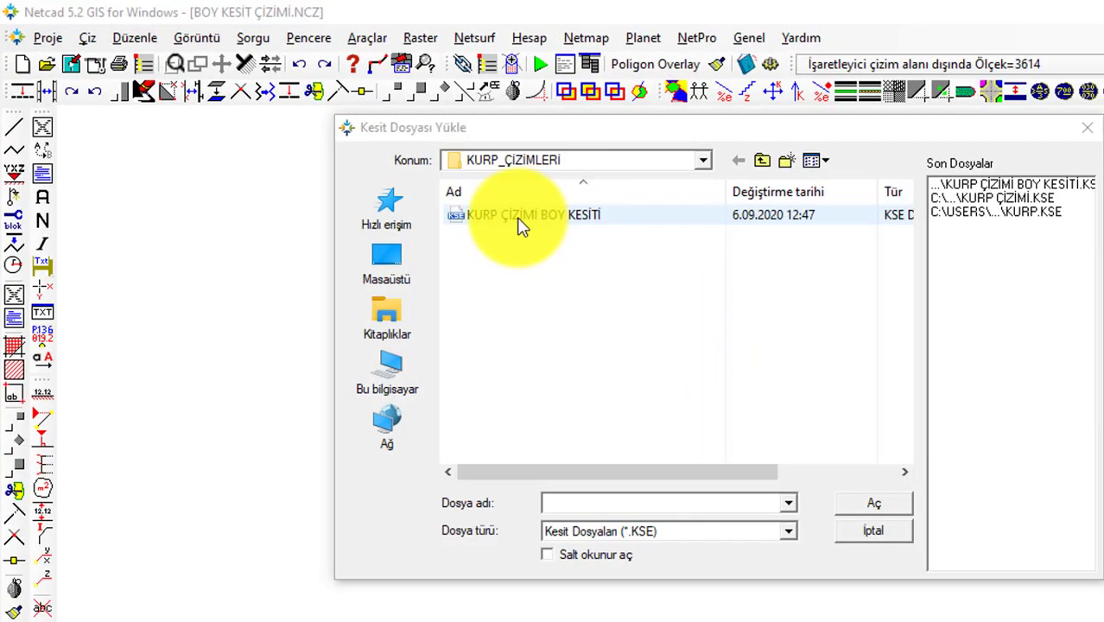
click(523, 225)
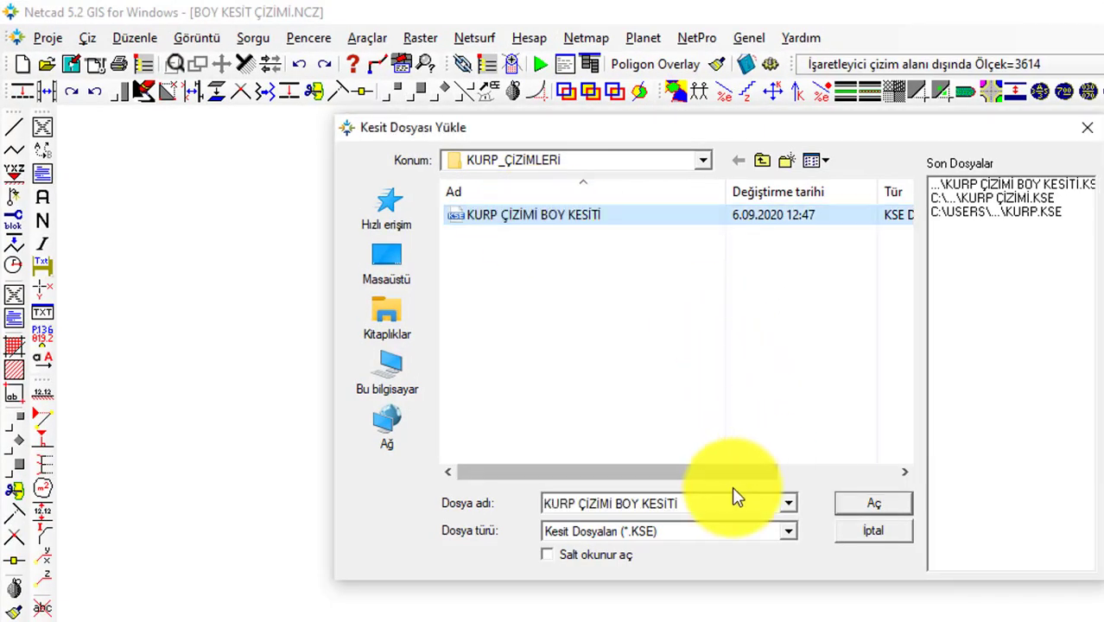
click(863, 510)
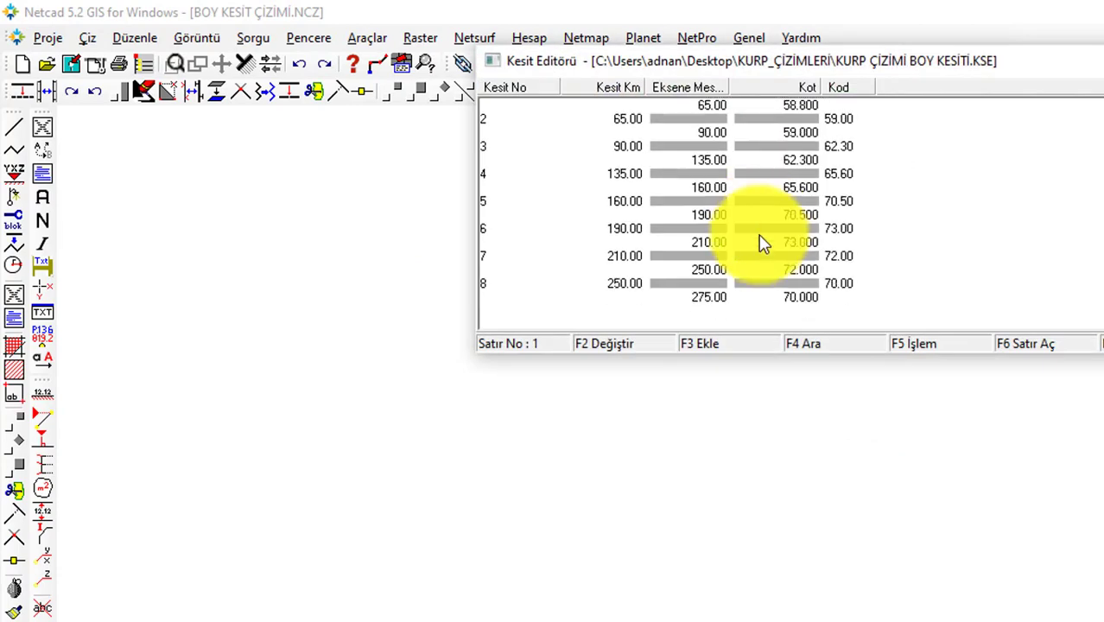
scroll(759, 241, down, 3)
scroll(757, 238, up, 3)
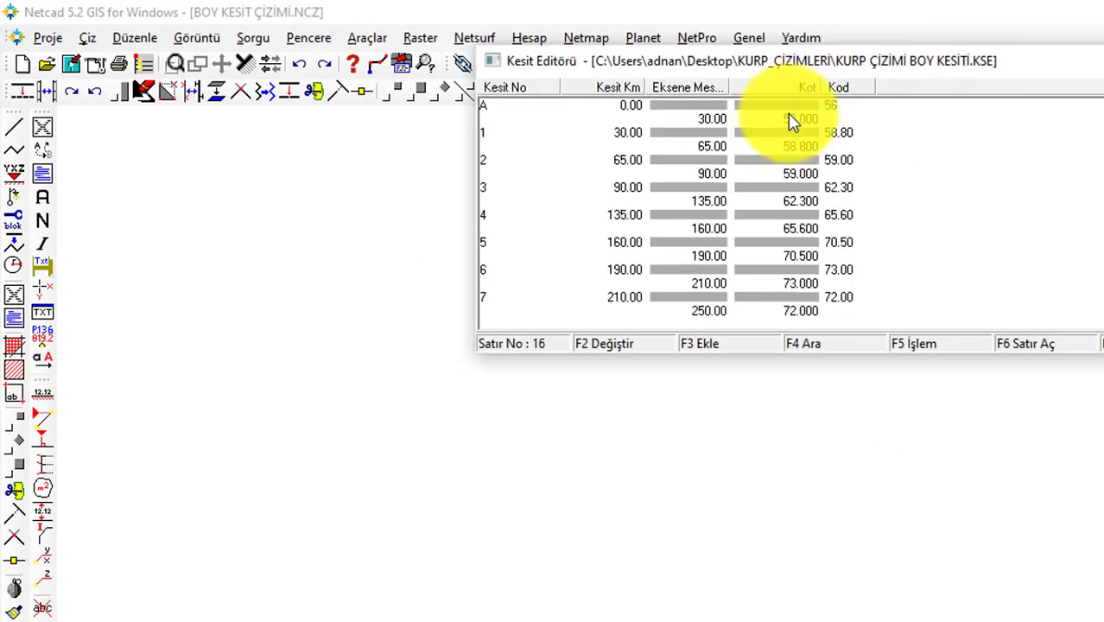
Set station A's level to 56.0, save the file and close the editor
click(827, 111)
click(826, 98)
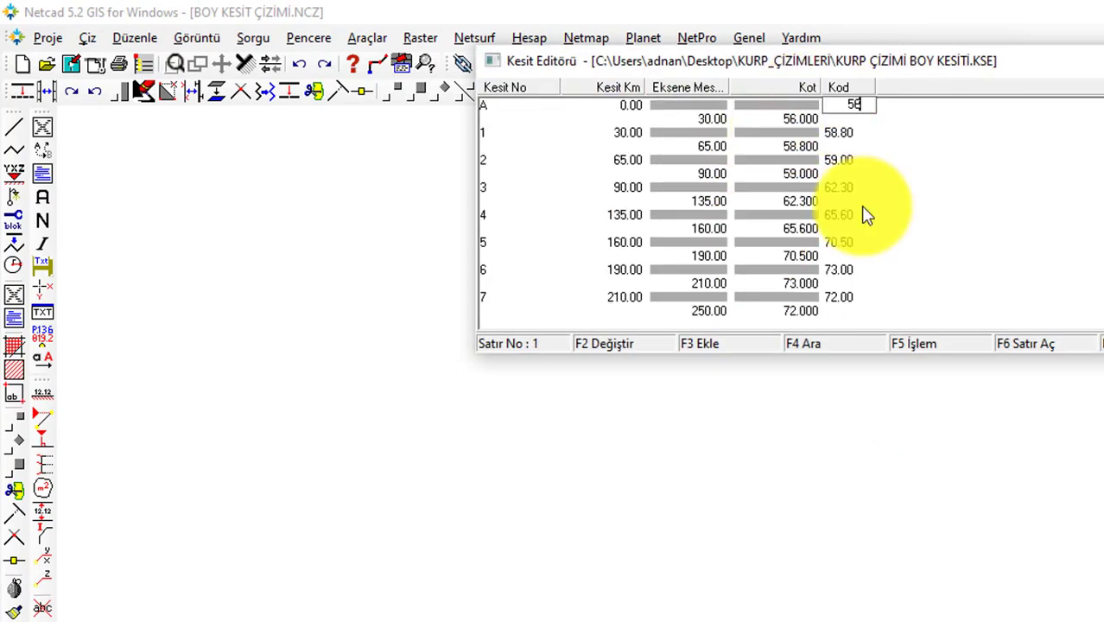
text(.0)
scroll(866, 216, down, 3)
click(823, 268)
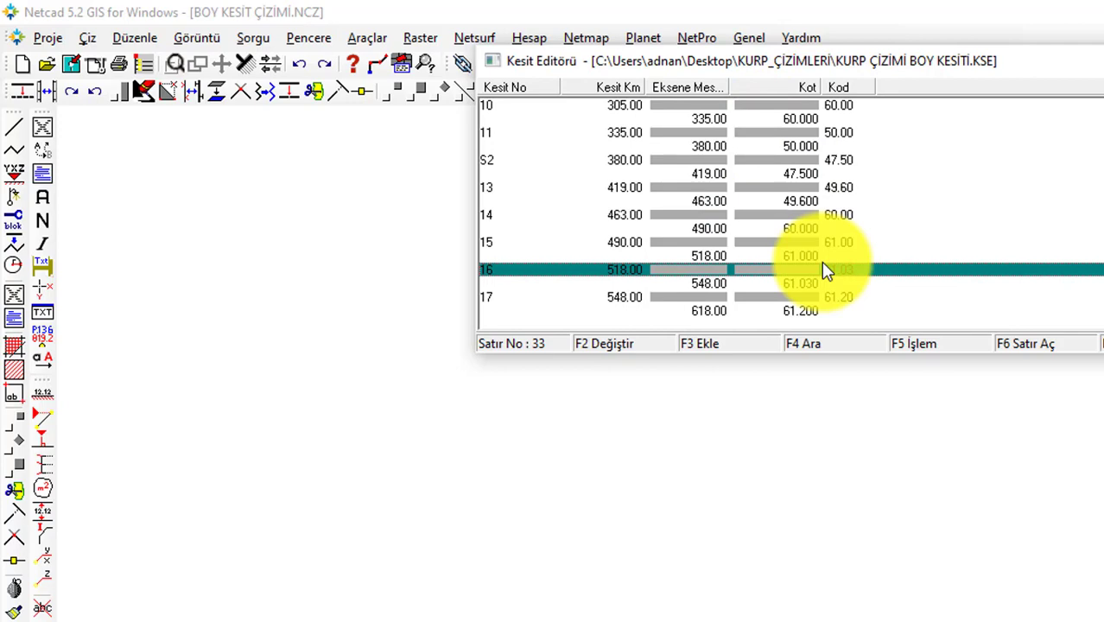
key(ctrl+s)
click(922, 447)
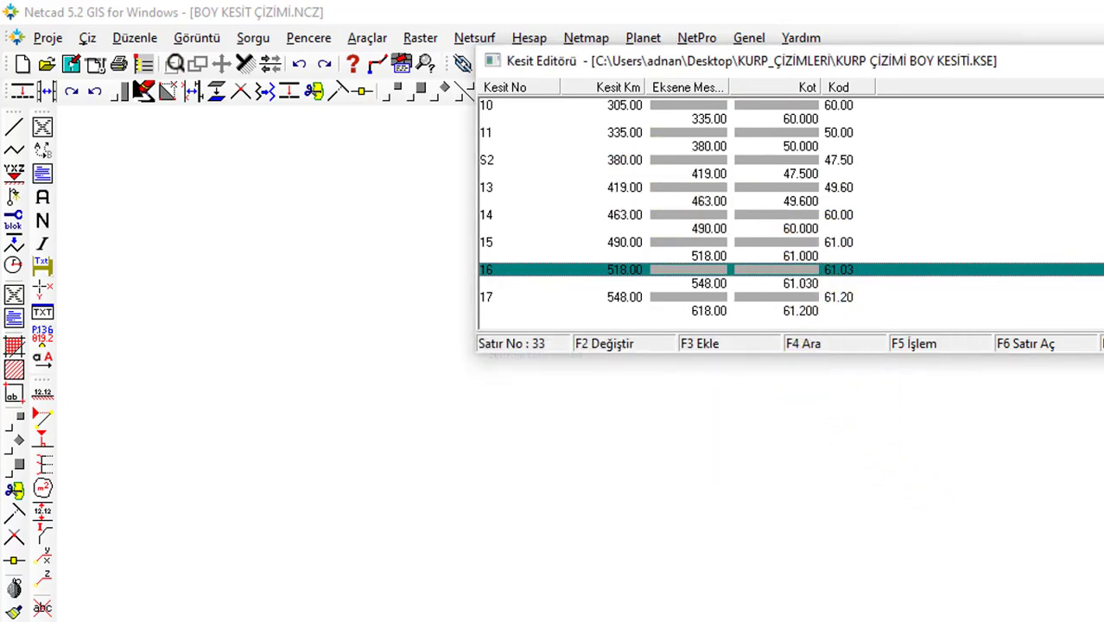
key(Escape)
click(527, 38)
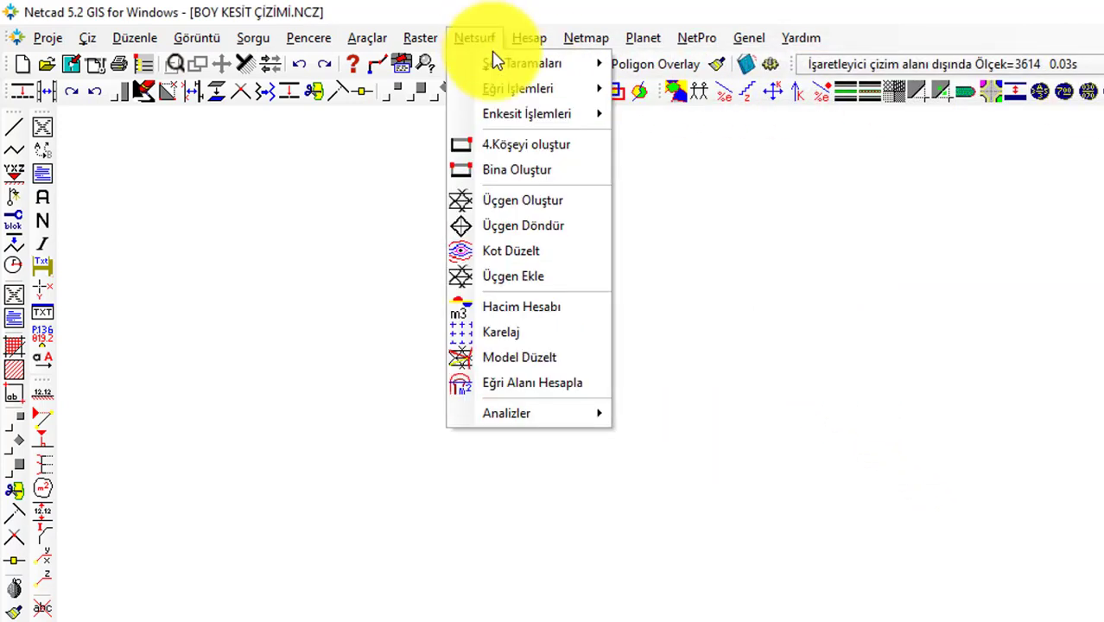
mouse_move(527, 113)
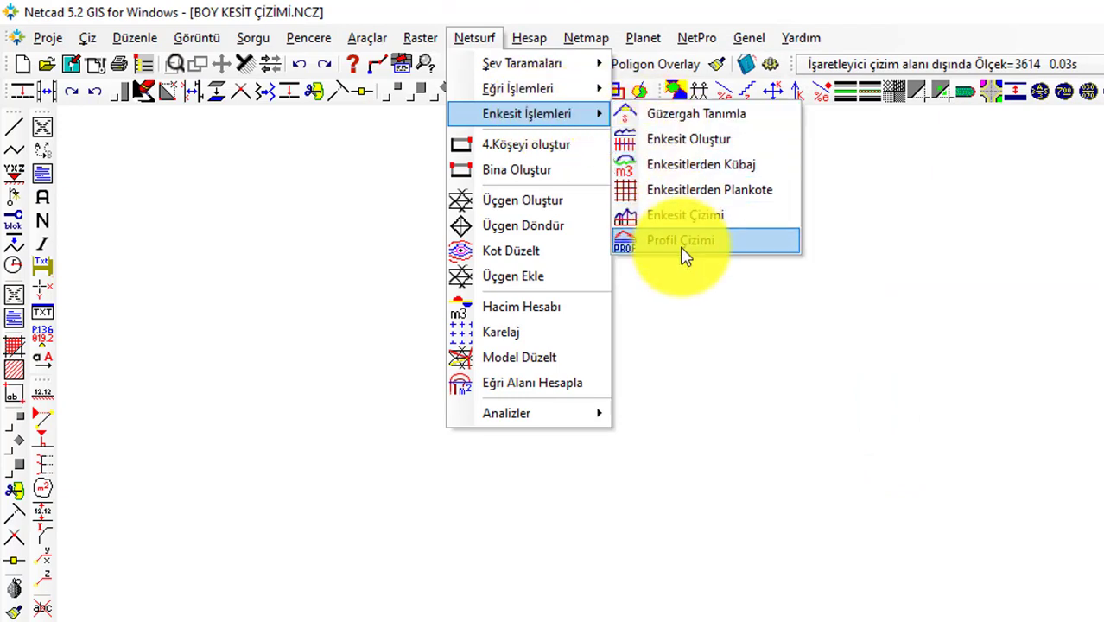
Draw the profile from KURP ÇİZİMİ BOY KESİTİ.KSE using the active font at text height 2
click(679, 235)
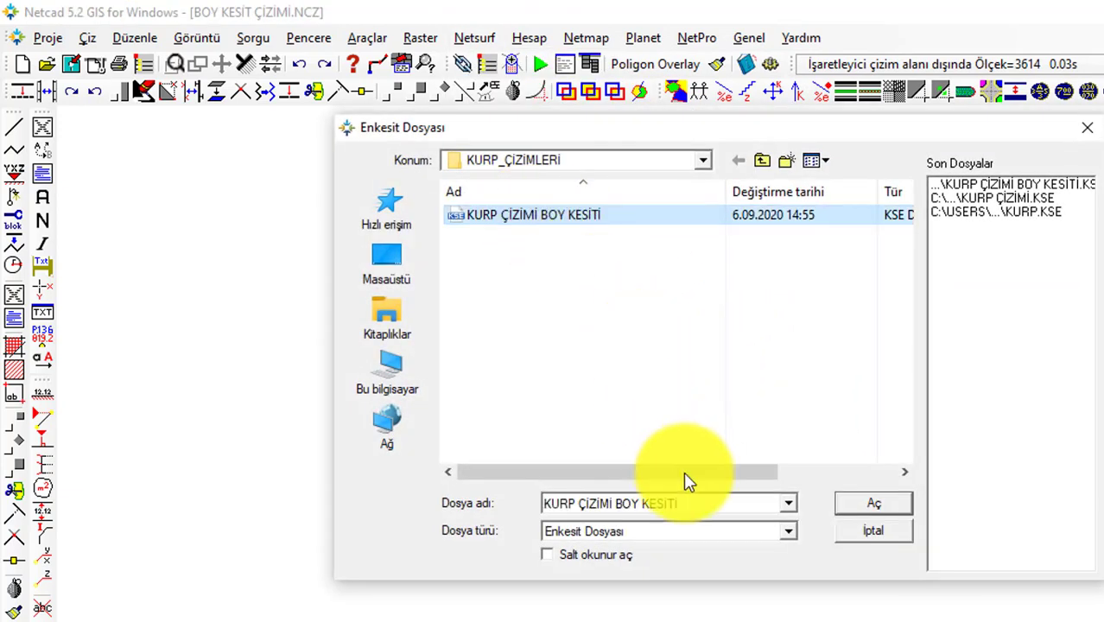
click(851, 507)
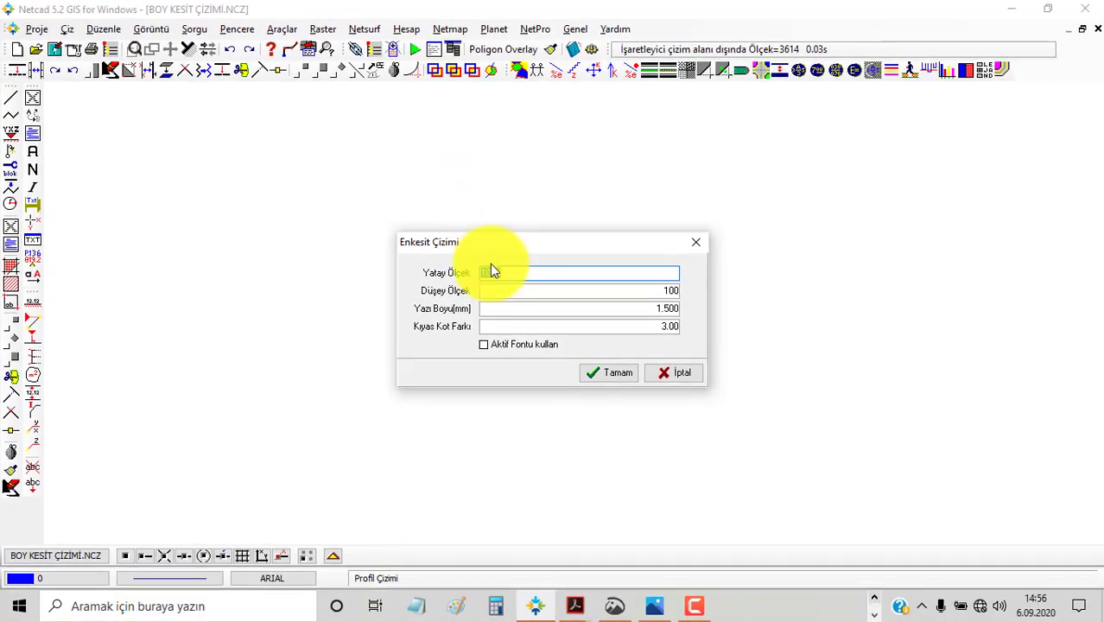
text(00)
click(547, 390)
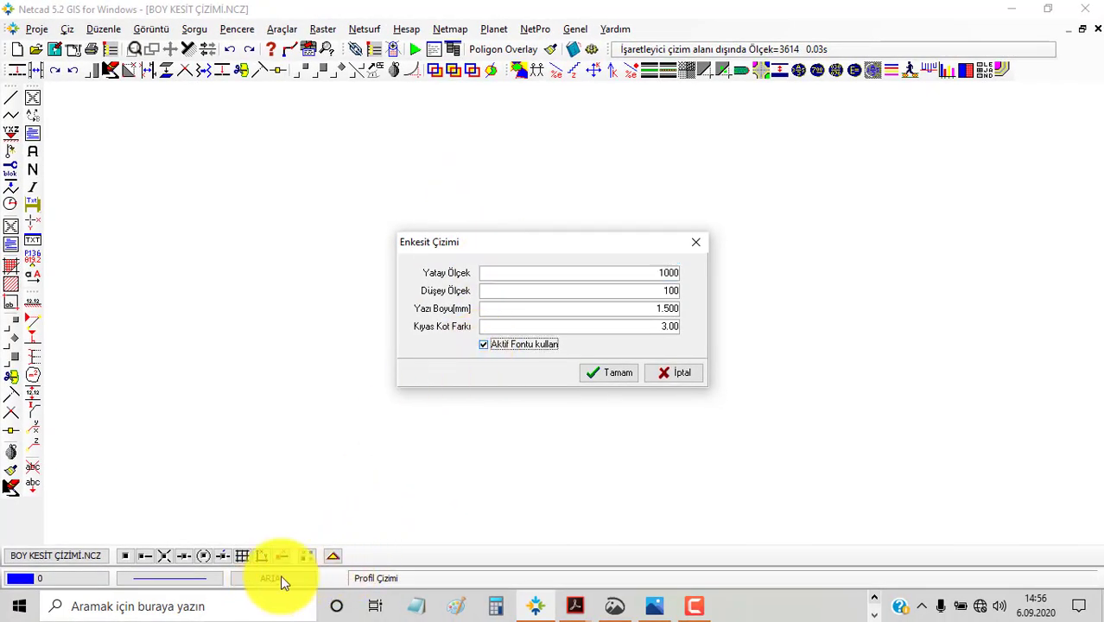
click(665, 308)
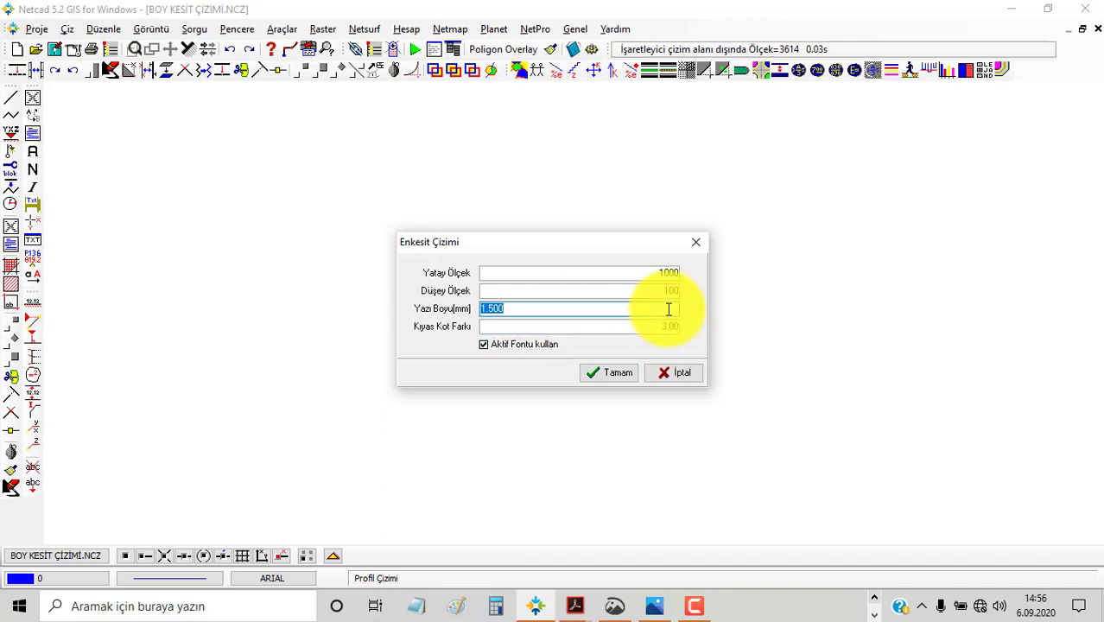
text(2)
key(Tab)
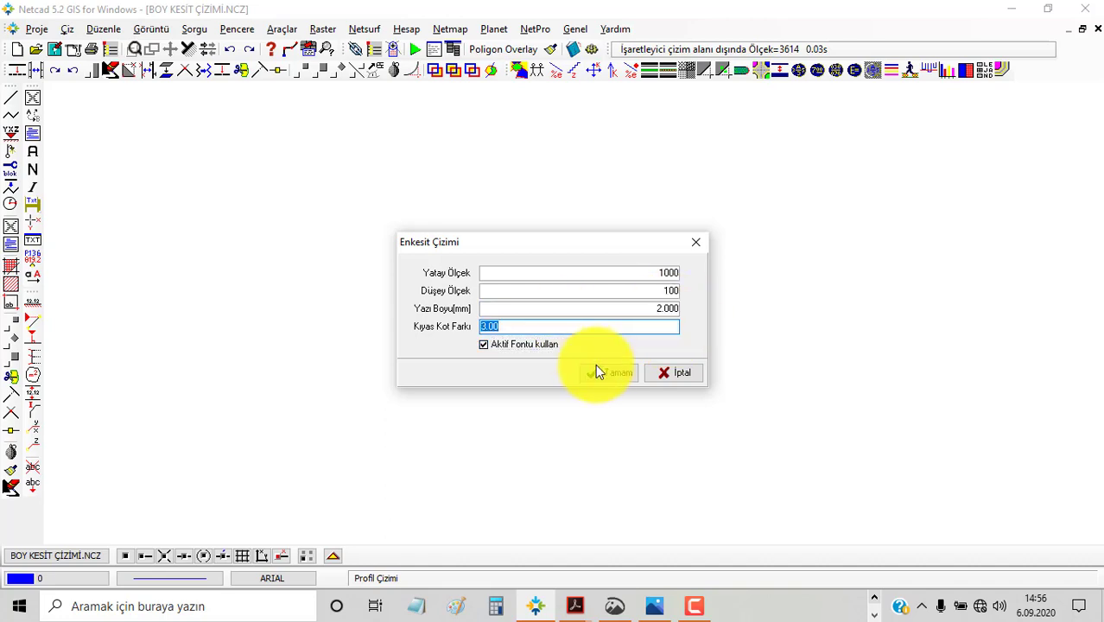
click(602, 372)
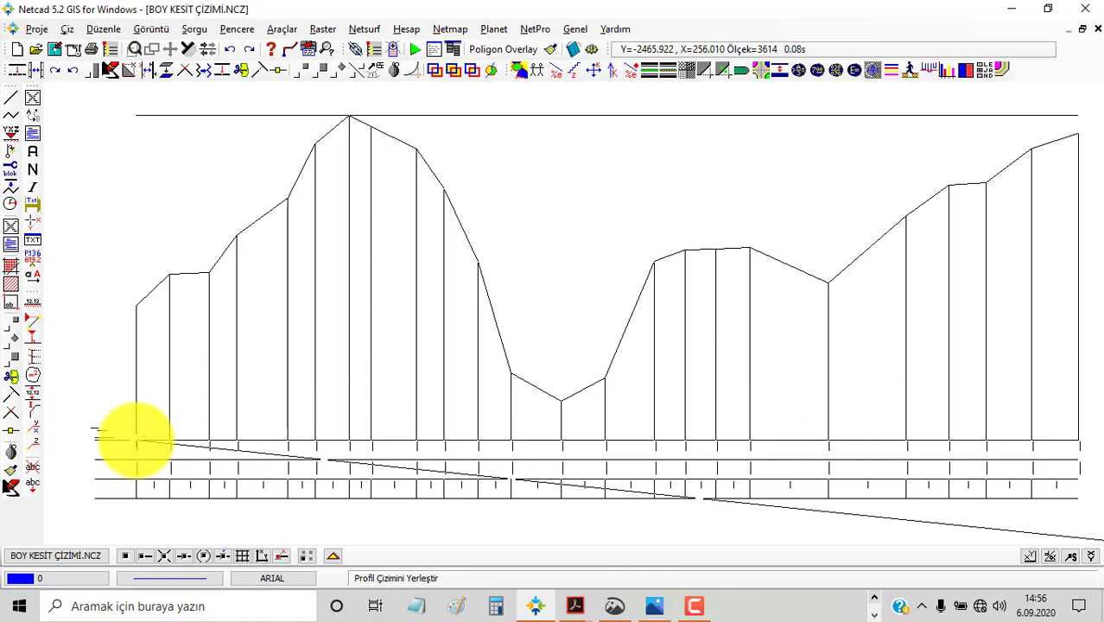
Place the profile drawing in the document and pan the view over it
click(135, 441)
scroll(337, 370, up, 2)
scroll(337, 370, down, 3)
middle_drag(346, 378, 446, 306)
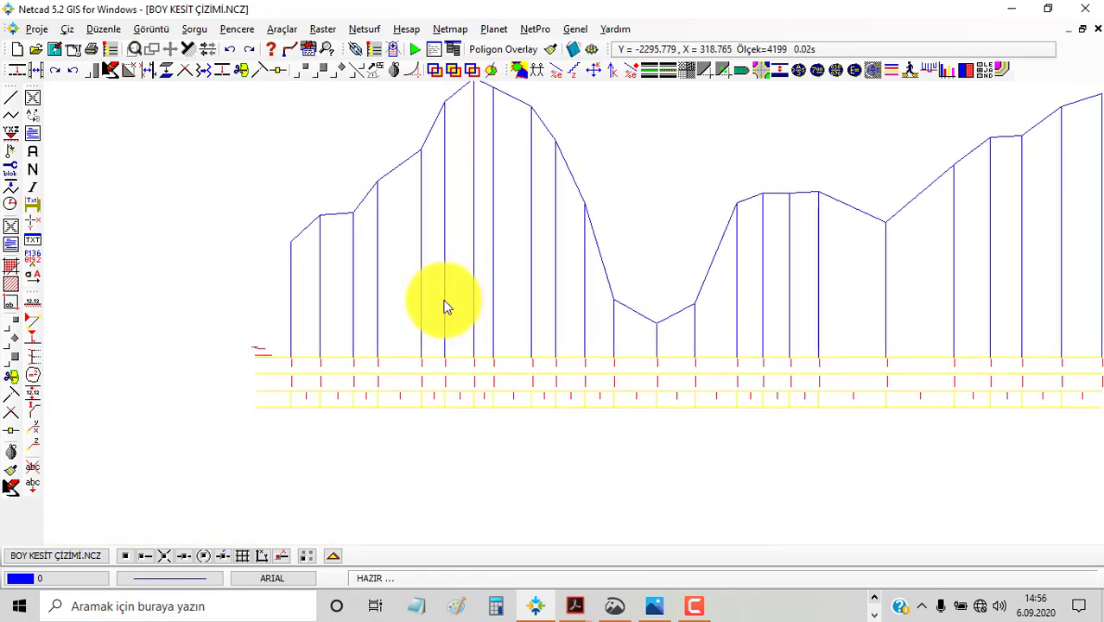
scroll(327, 407, up, 3)
scroll(320, 407, up, 3)
scroll(321, 407, down, 7)
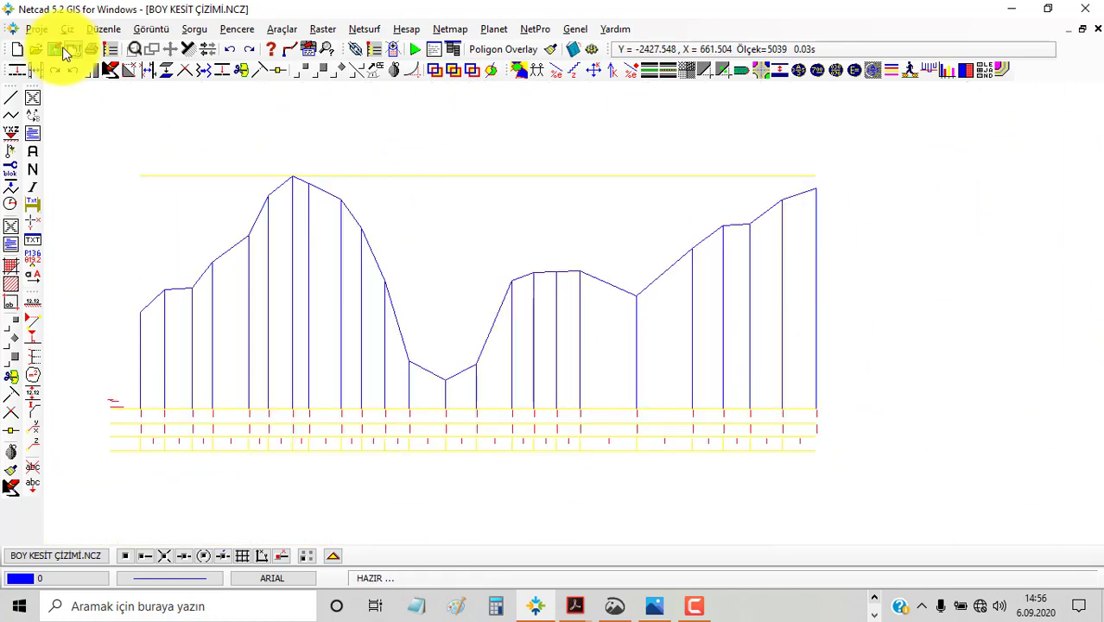
Save the drawing as 'BOY KESİT KIRMIZI KOT ÇİZİMİ' and shrink its window to reveal the PDF
click(17, 50)
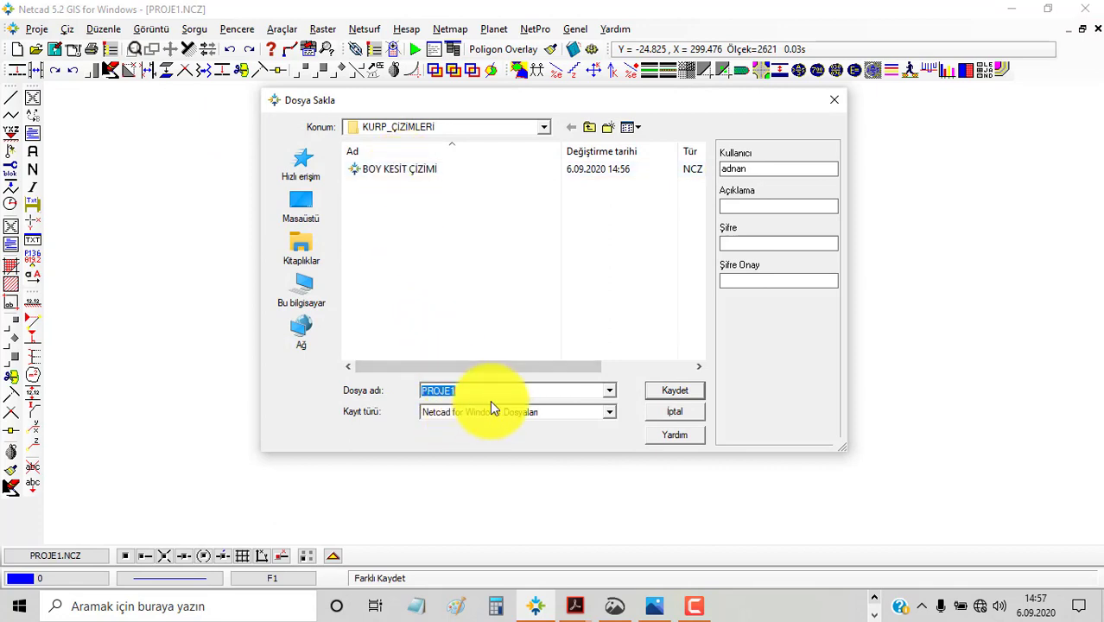
text(BOY KESİT Kİ)
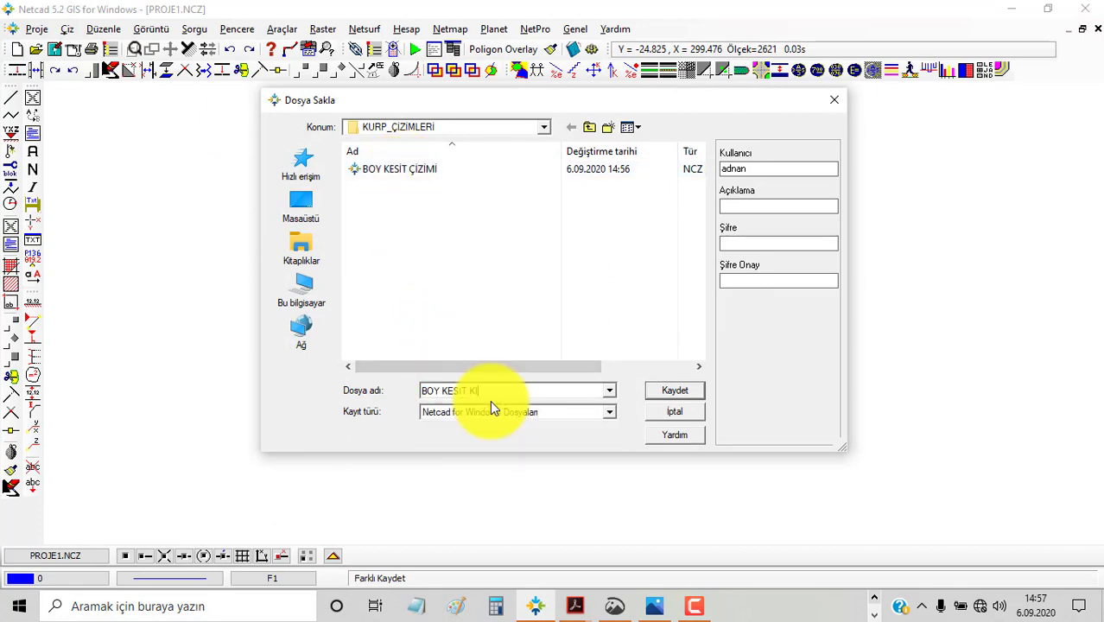
text(MIZI KOT ÇİZİMİ)
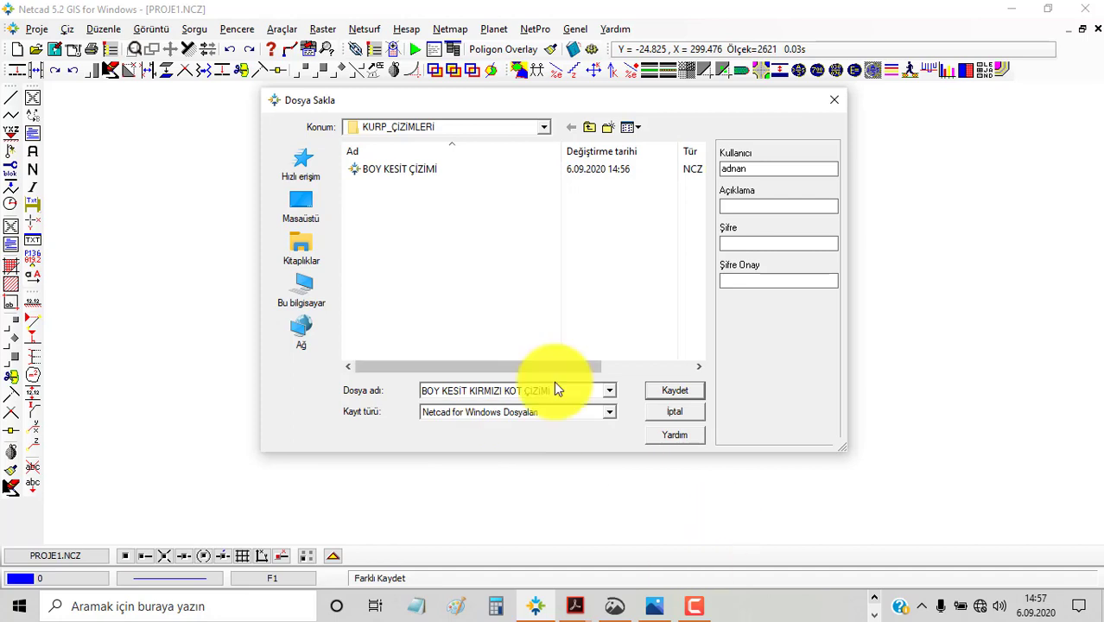
click(667, 390)
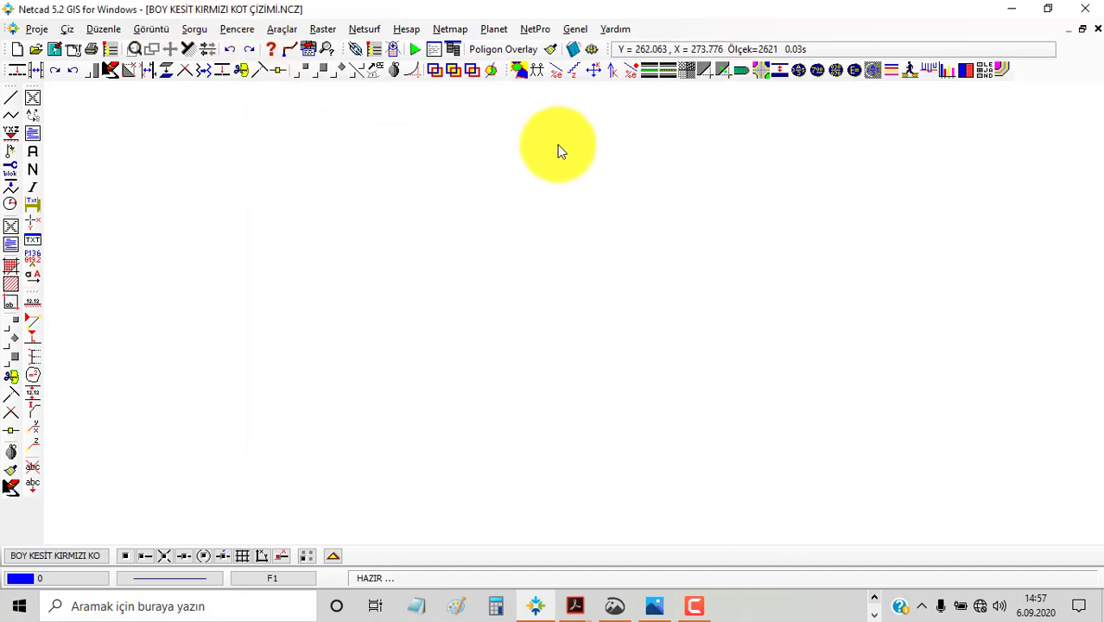
click(1050, 13)
Place the PDF beside the drawing and open section file KIRMIZI KOT ÇİZİMİ in the Kesit Editörü
drag(349, 26, 836, 43)
click(424, 587)
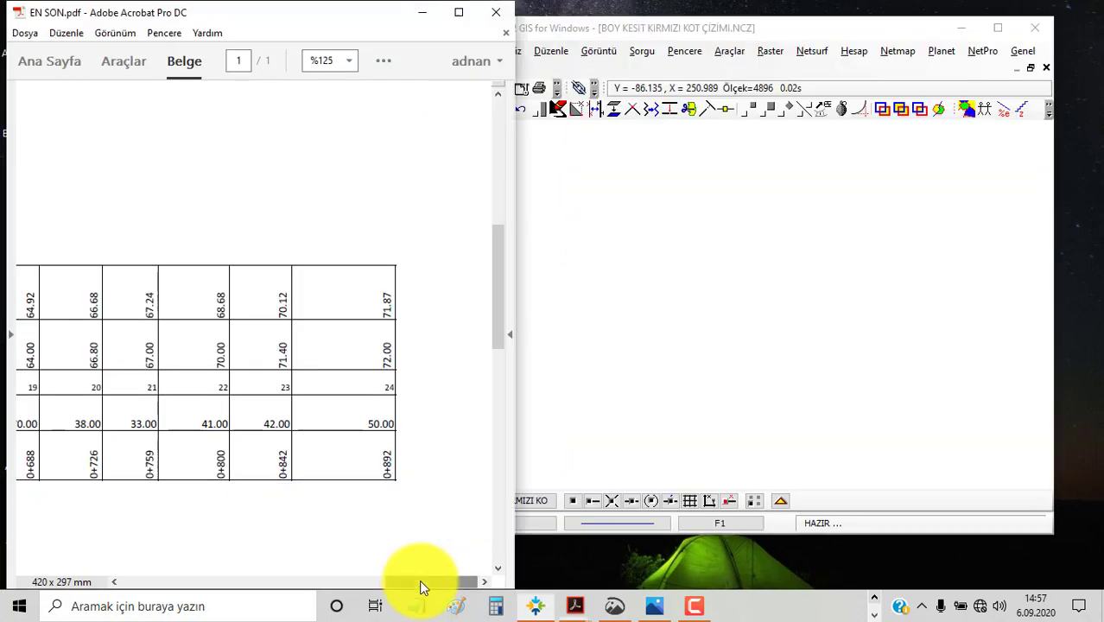
drag(423, 588, 185, 573)
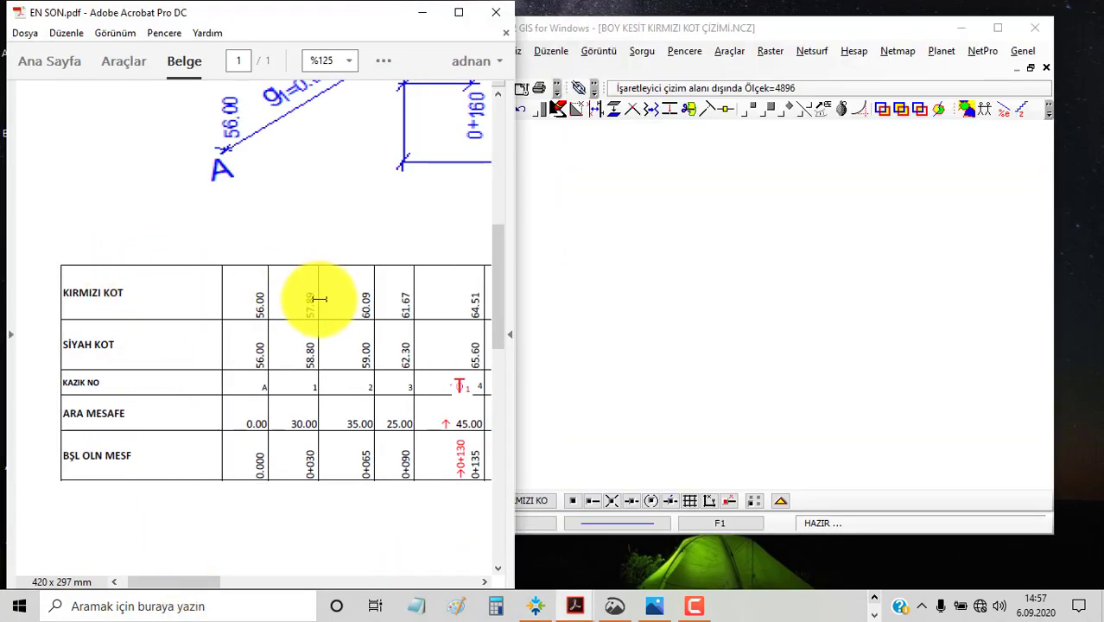
click(854, 51)
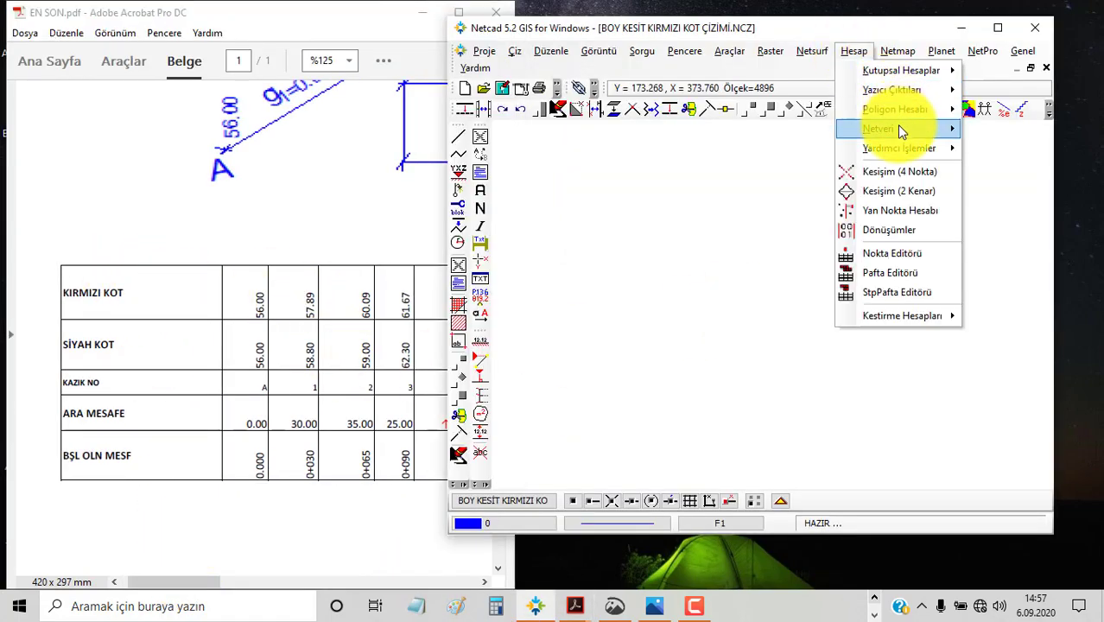
mouse_move(894, 128)
click(760, 247)
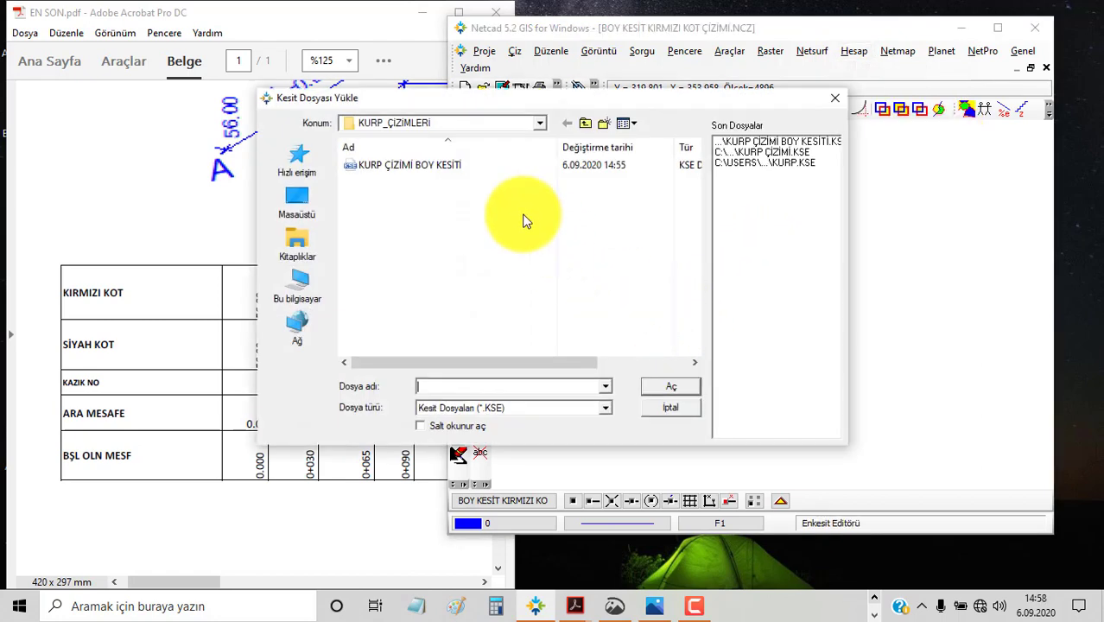
text(KIRMIZI KOT Ç)
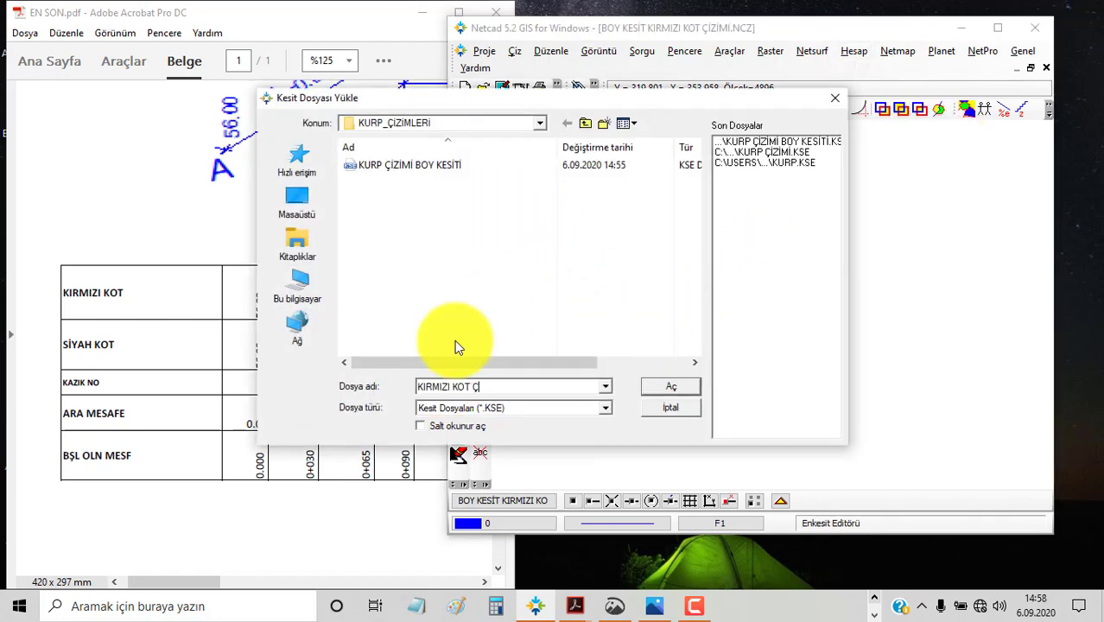
text(İZİMİ)
click(669, 385)
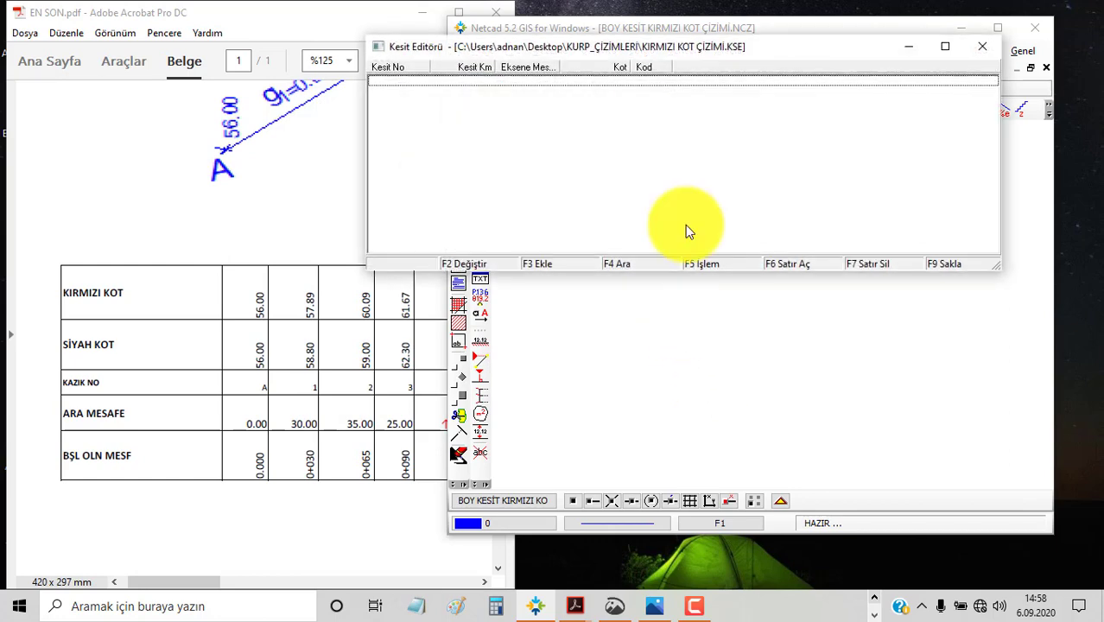
Enter section A with elevation 56.00 and a 30.00 distance
click(453, 152)
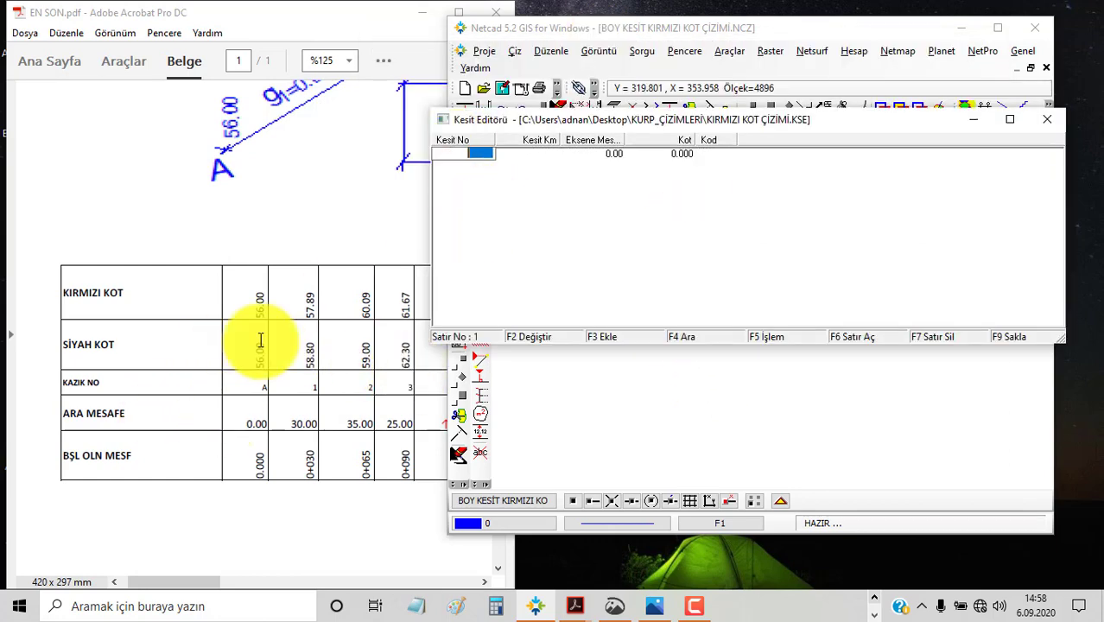
text(A)
key(Return)
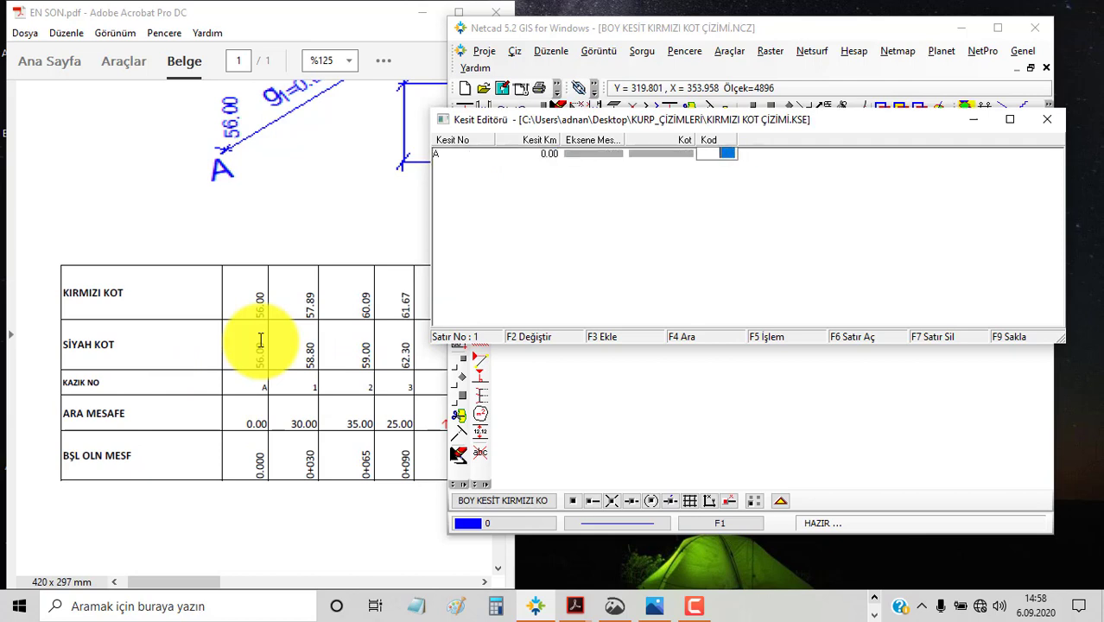
text(56)
key(Return)
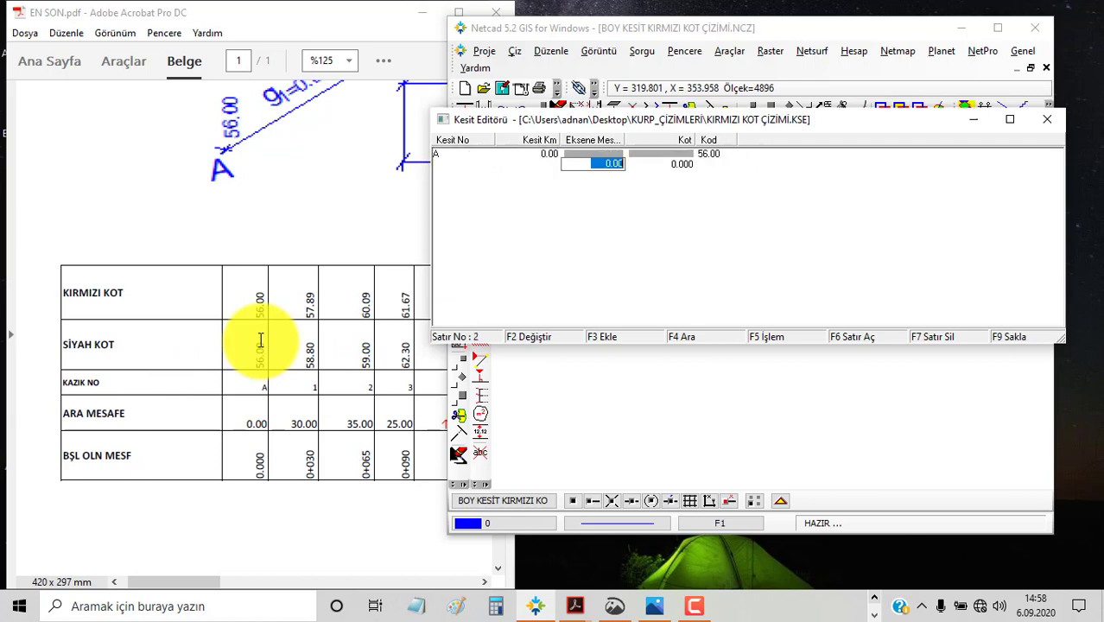
text(30)
key(Return)
text(56)
key(Return)
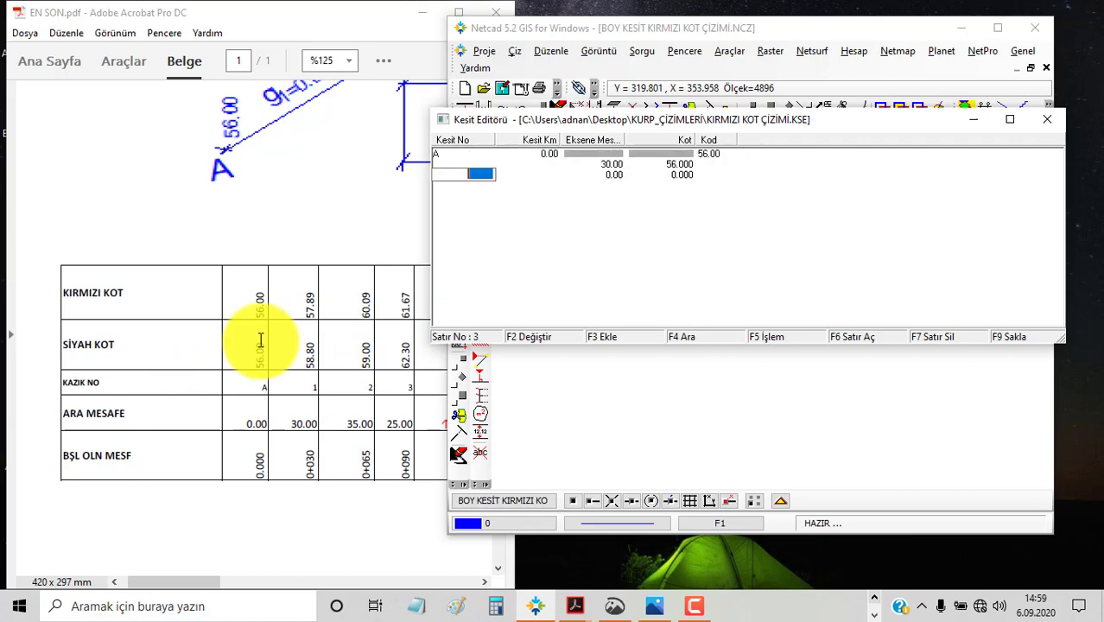
Enter section 1 at 30.00 with elevation 57.89 and a 65.00 distance
text(1)
key(Return)
text(30.00)
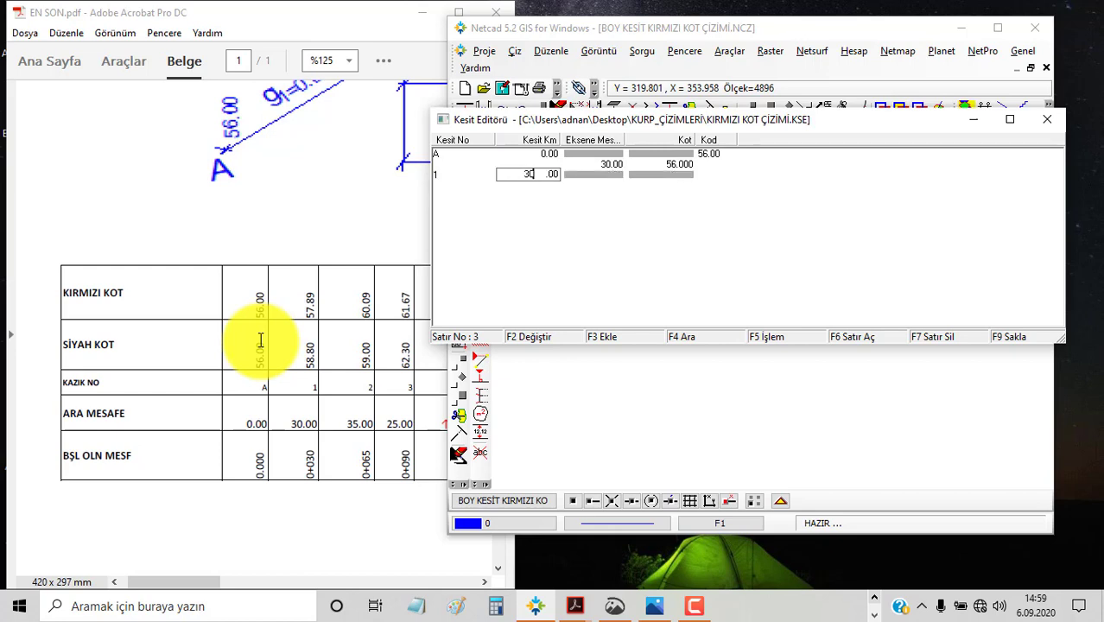
key(Return)
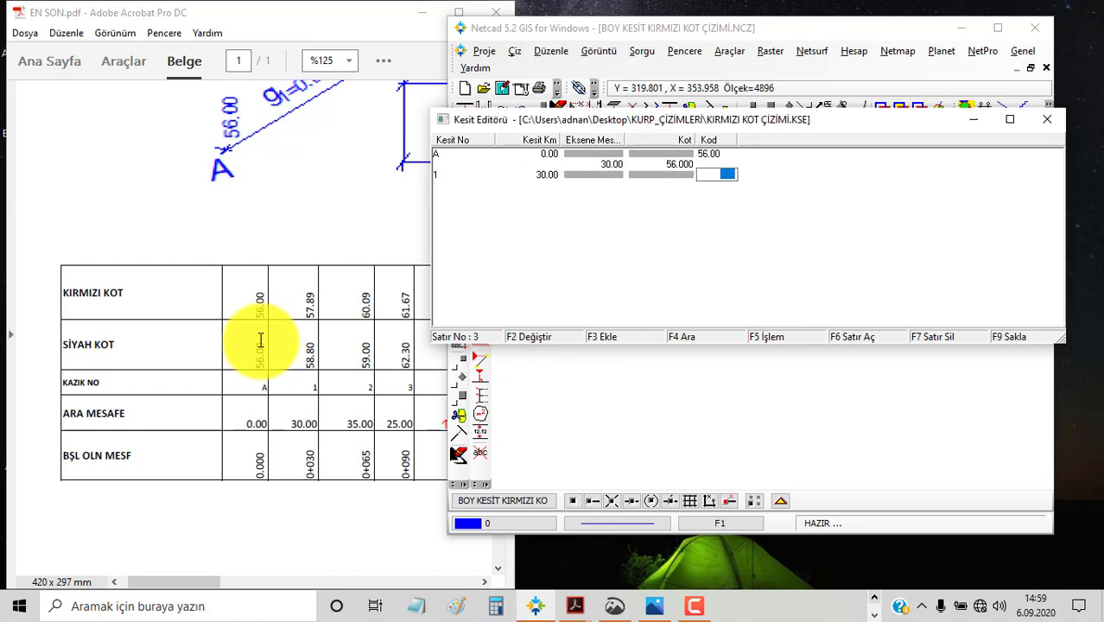
text(57.89)
key(Return)
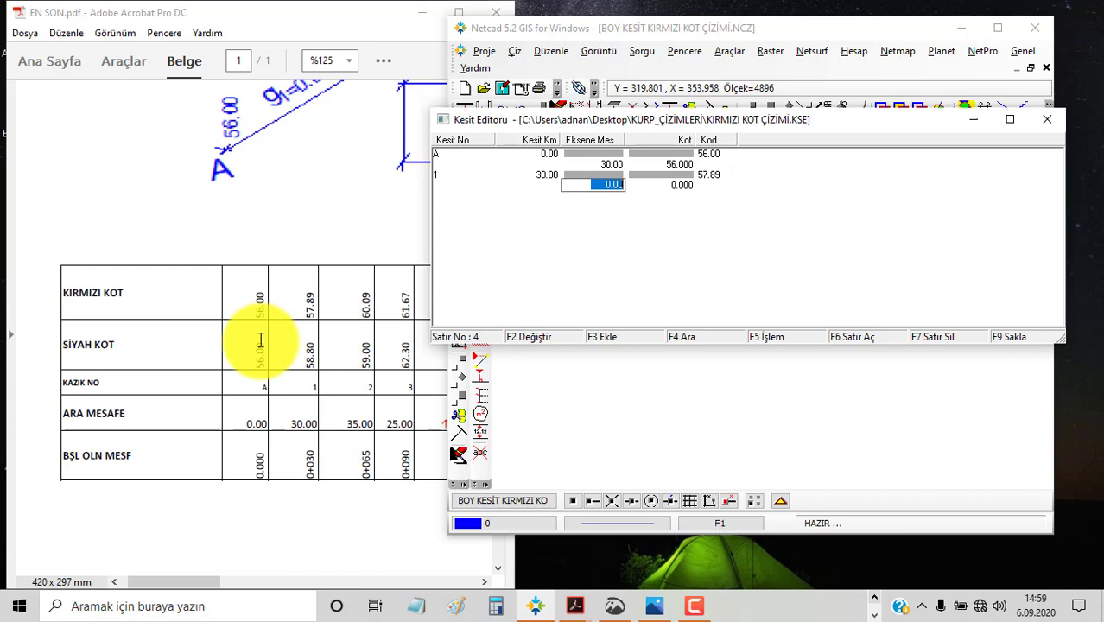
text(65)
key(Return)
text(5)
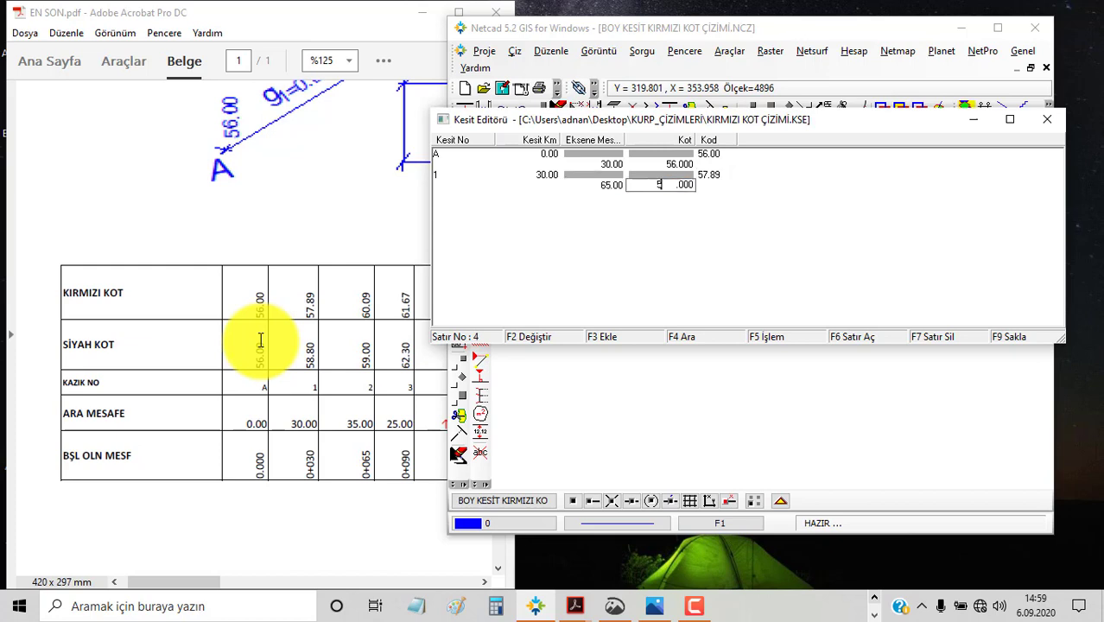
text(7.89)
key(Return)
key(Return)
text(6)
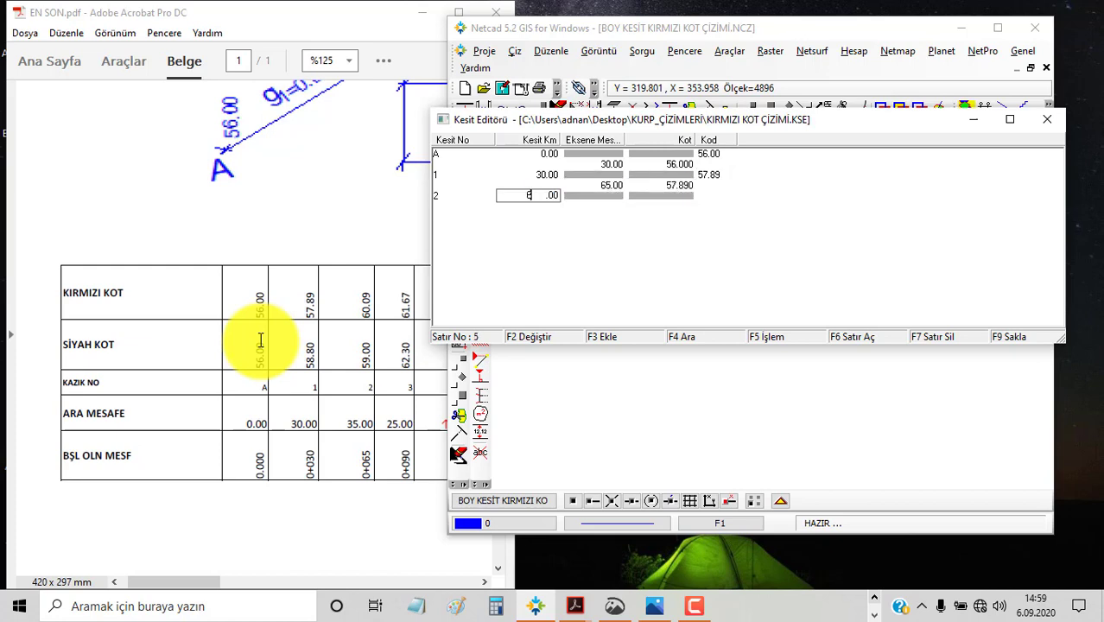
text(5)
key(Return)
Enter section 2 at 65.00 (elevation 59.00) and section 3 at 90.00 (elevation 61.67)
key(Return)
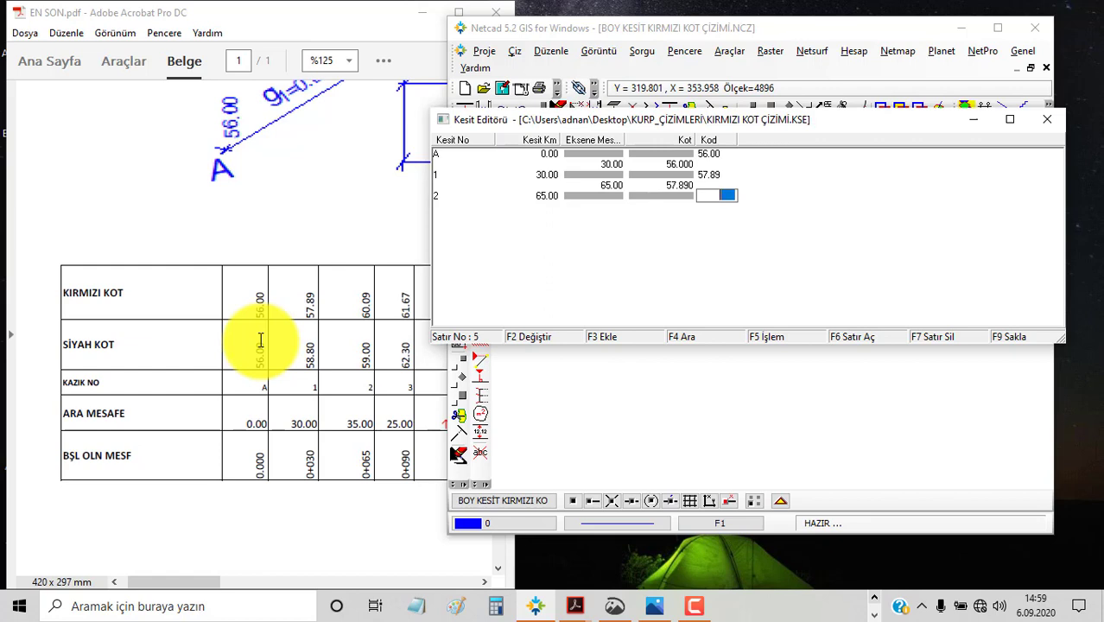
text(59)
key(Return)
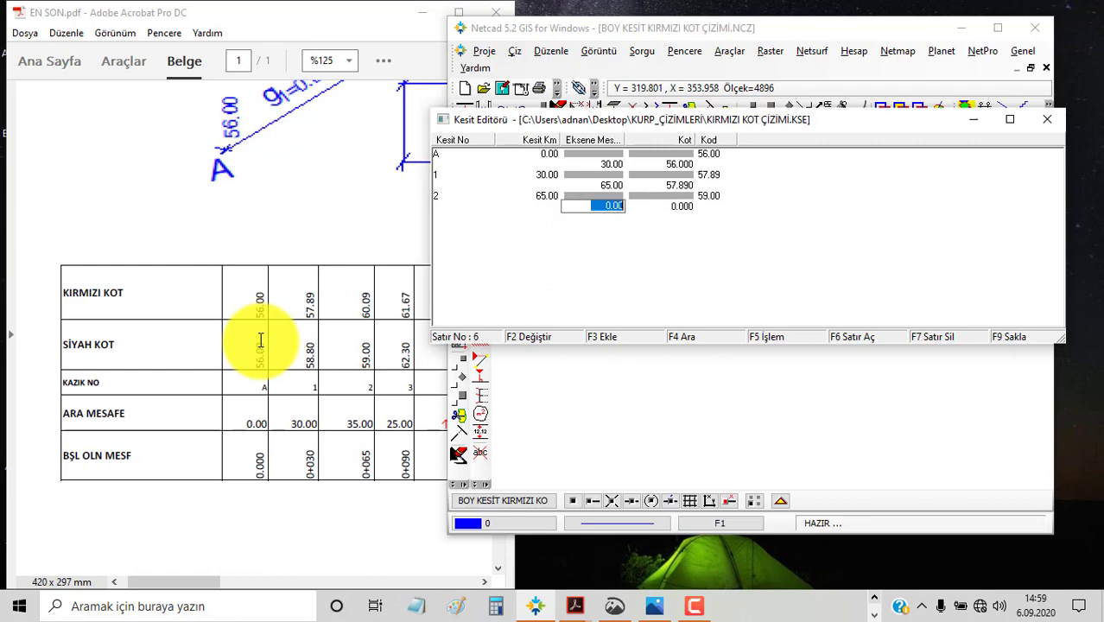
text(90)
key(Return)
text(5)
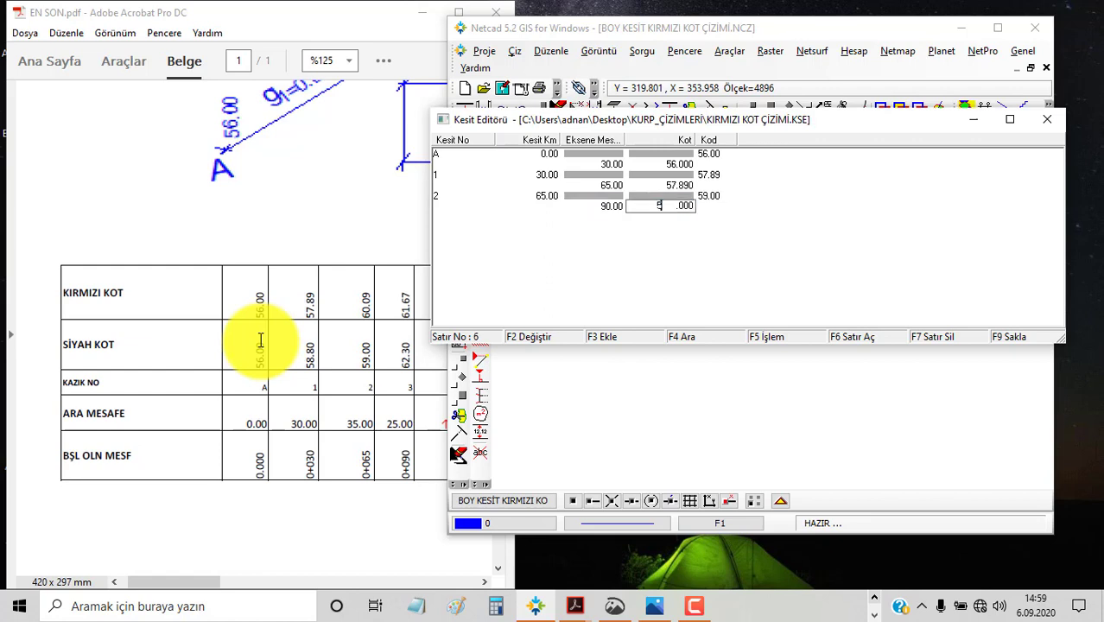
key(Return)
key(Return)
text(90)
key(Return)
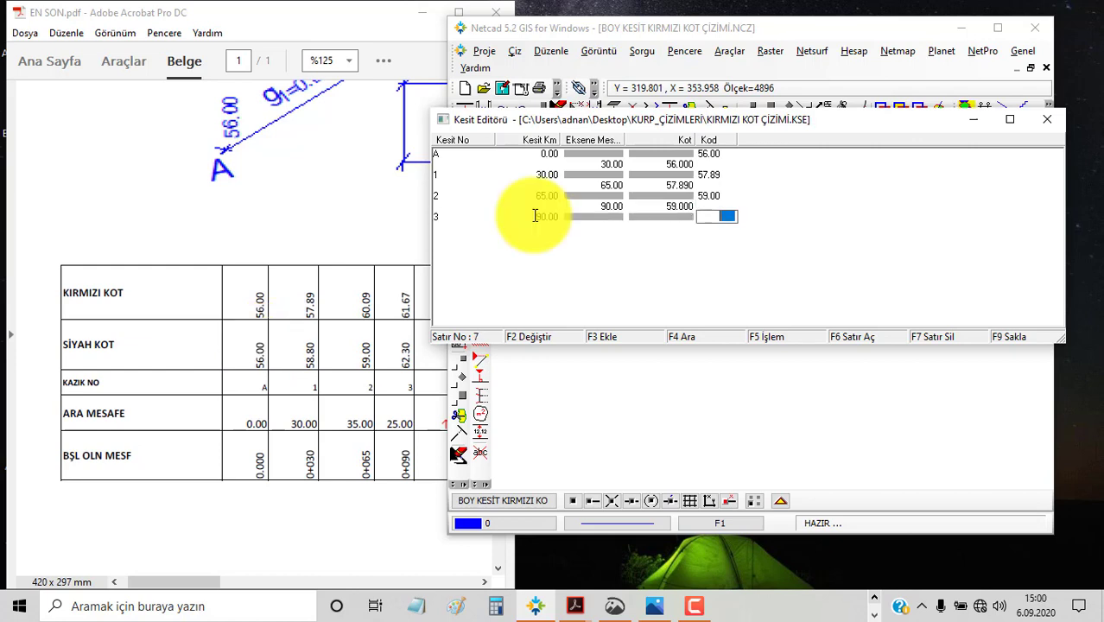
text(61.67)
key(Return)
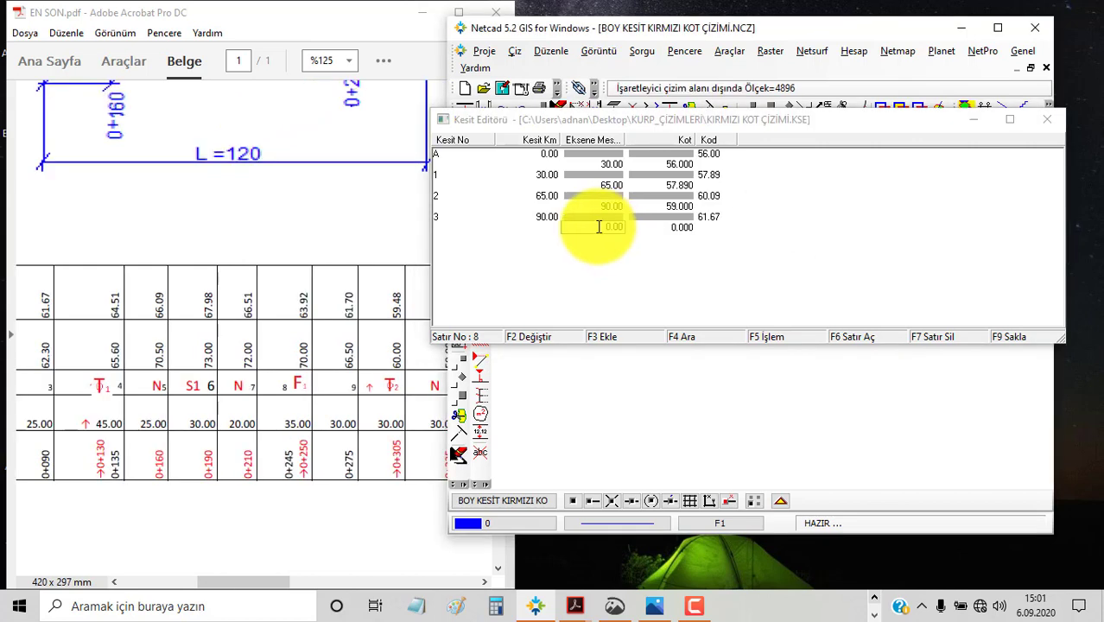
text(61.67)
key(Return)
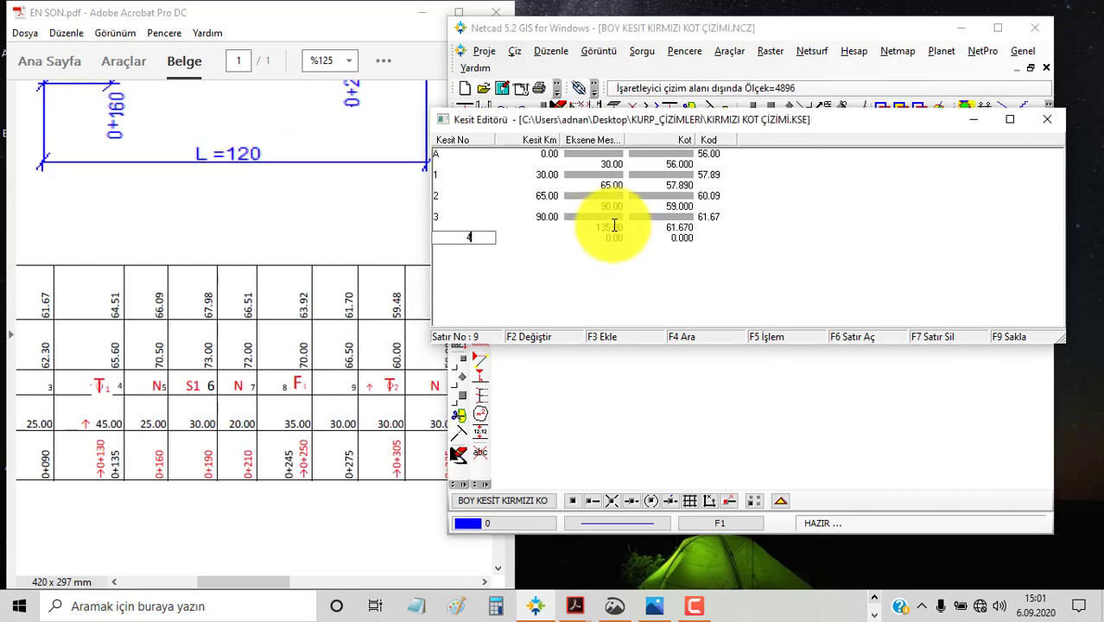
Enter section 4 at 135.00 with elevation 64.51 and a 160.00 distance
key(Return)
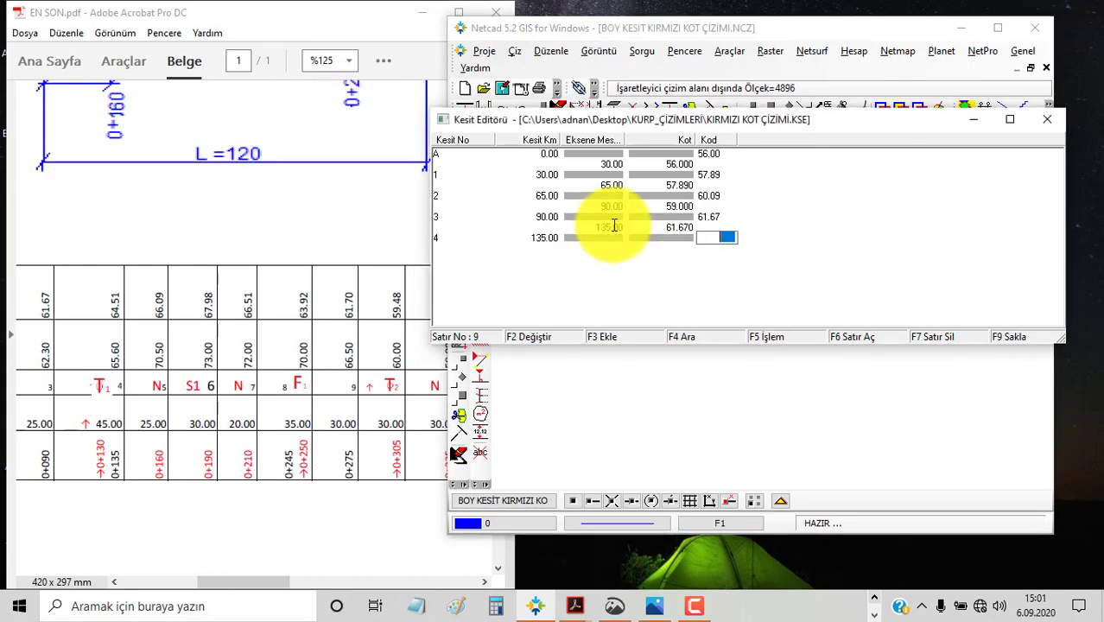
text(64.51)
key(Return)
text(160)
key(Return)
text(64.51)
key(Return)
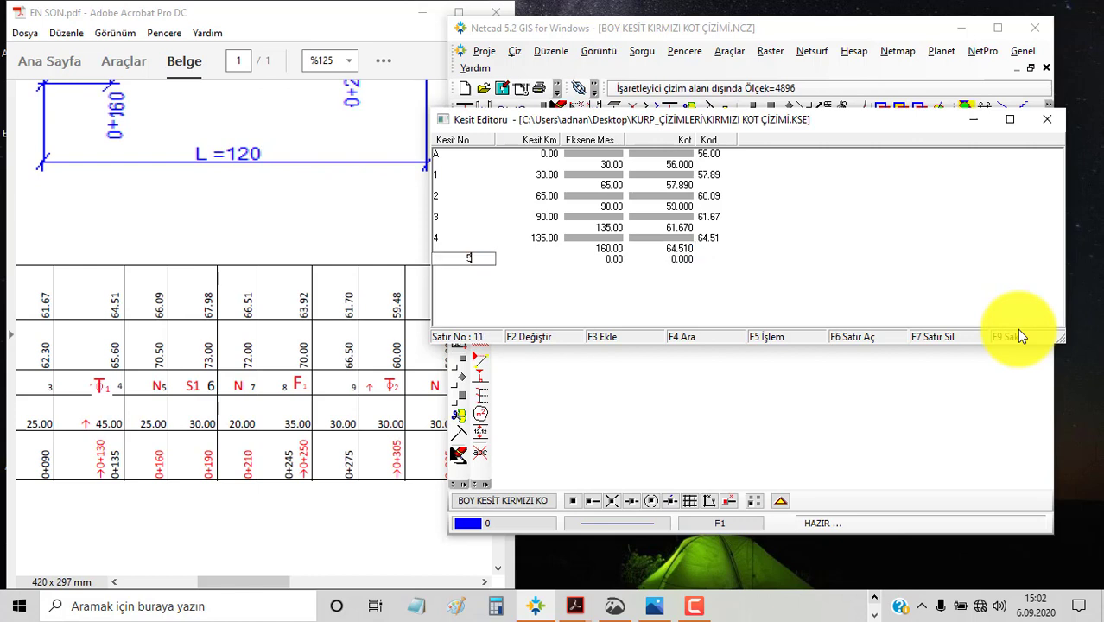
Enter section 5 at 160.00 with elevation 66.09 and a 190.00 distance
key(Return)
text(16)
text(00)
key(Return)
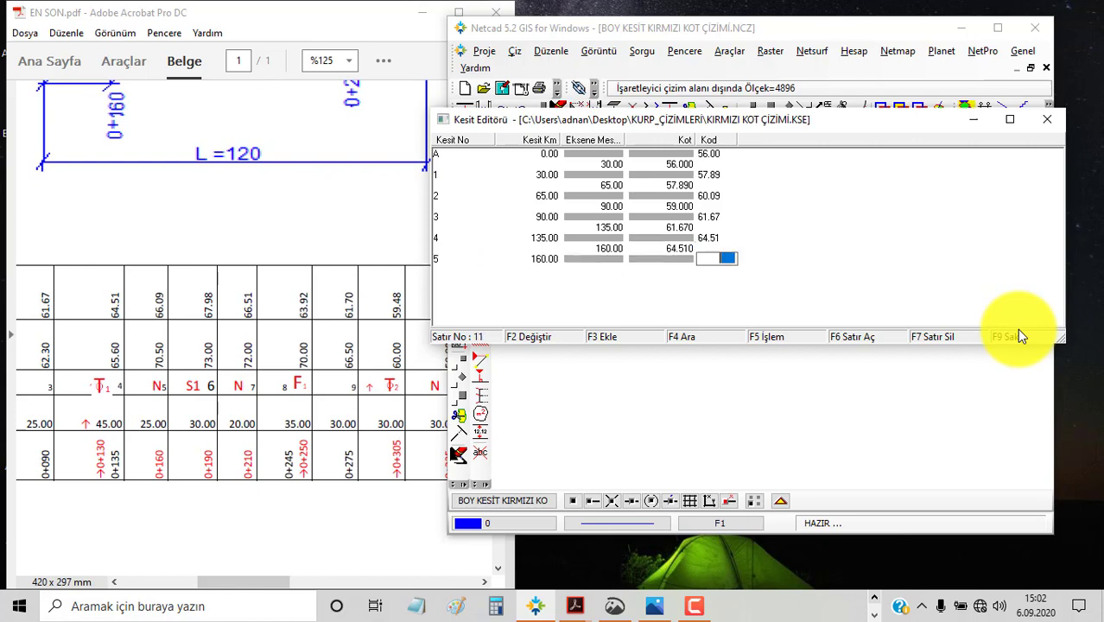
text(66.09)
key(Return)
text(190)
key(Return)
text(66)
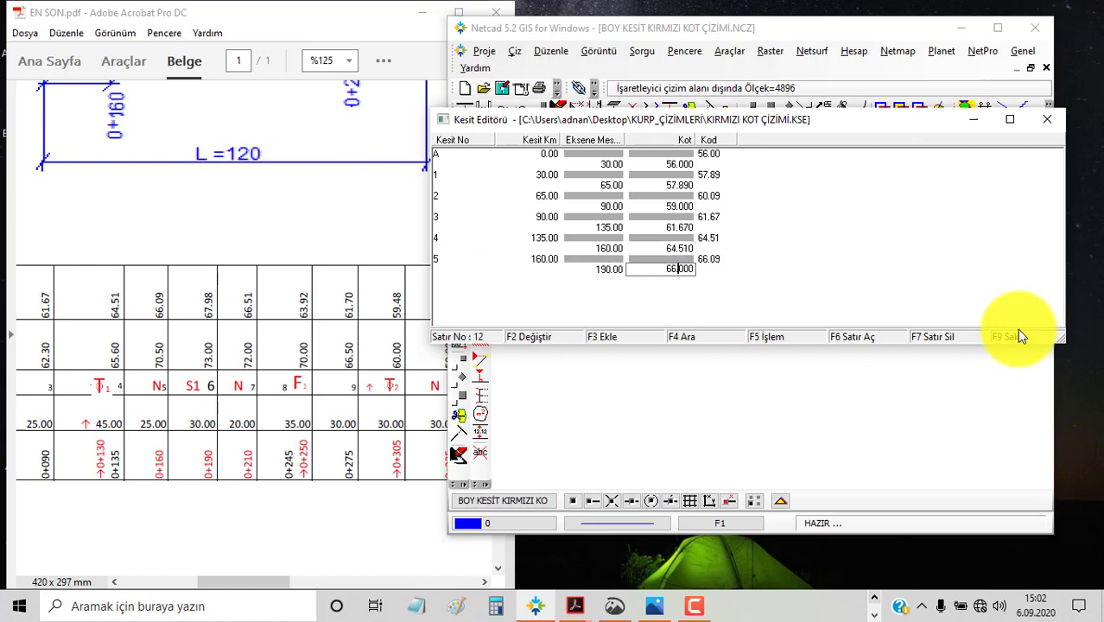
key(Return)
Enter section 6 at 210.00 (elevation 66.51) and section 7 at 250.00
text(210)
key(Return)
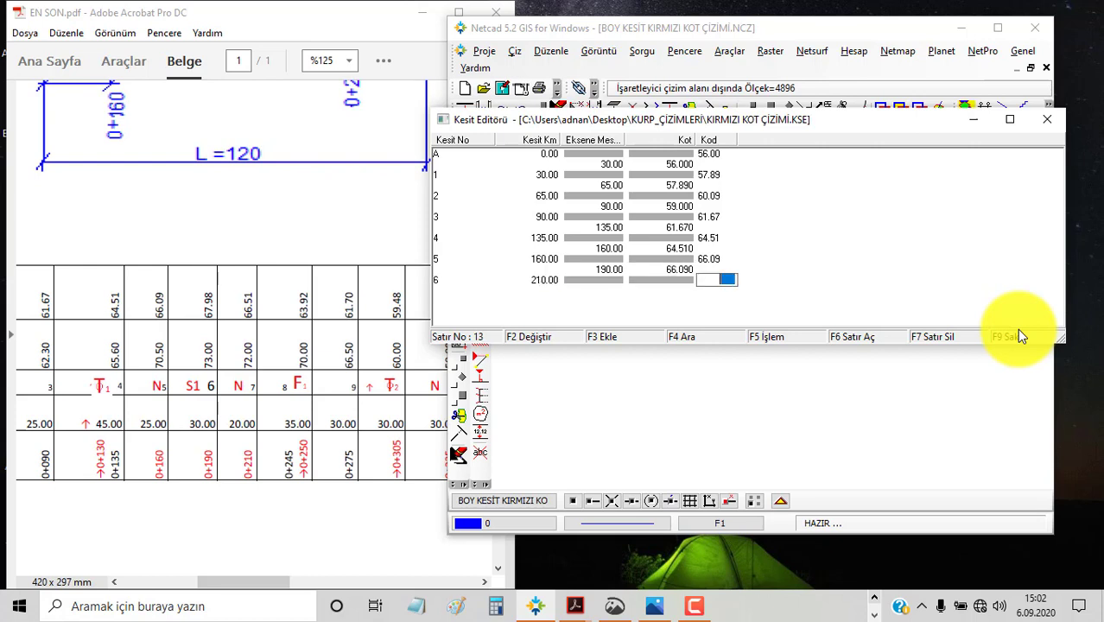
text(66.51)
key(Return)
text(250)
key(Return)
key(Return)
key(Return)
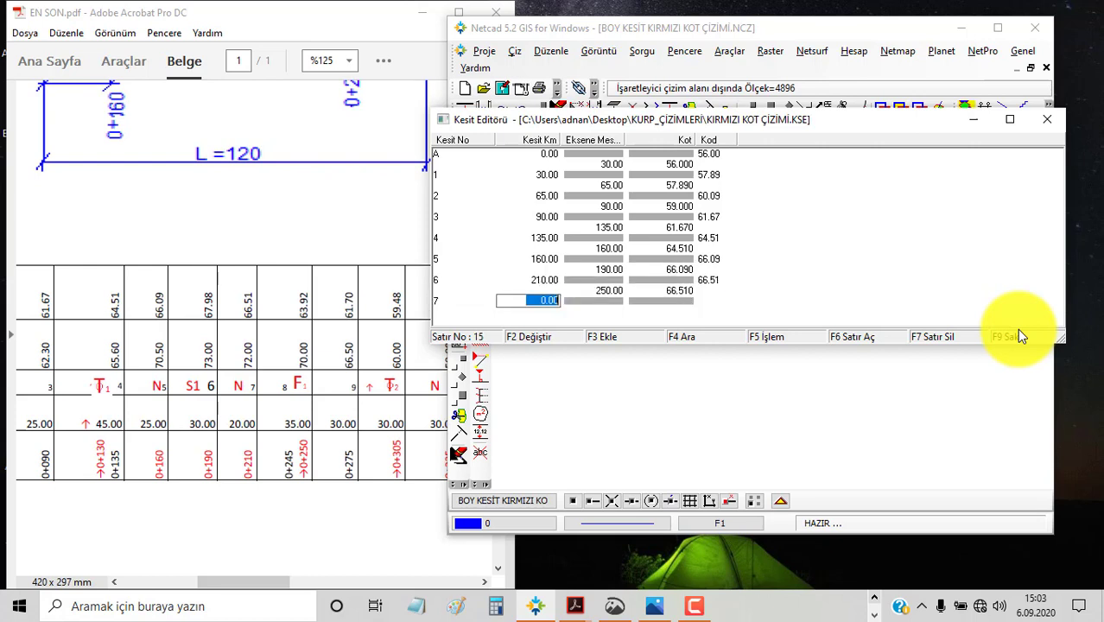
text(250)
key(Return)
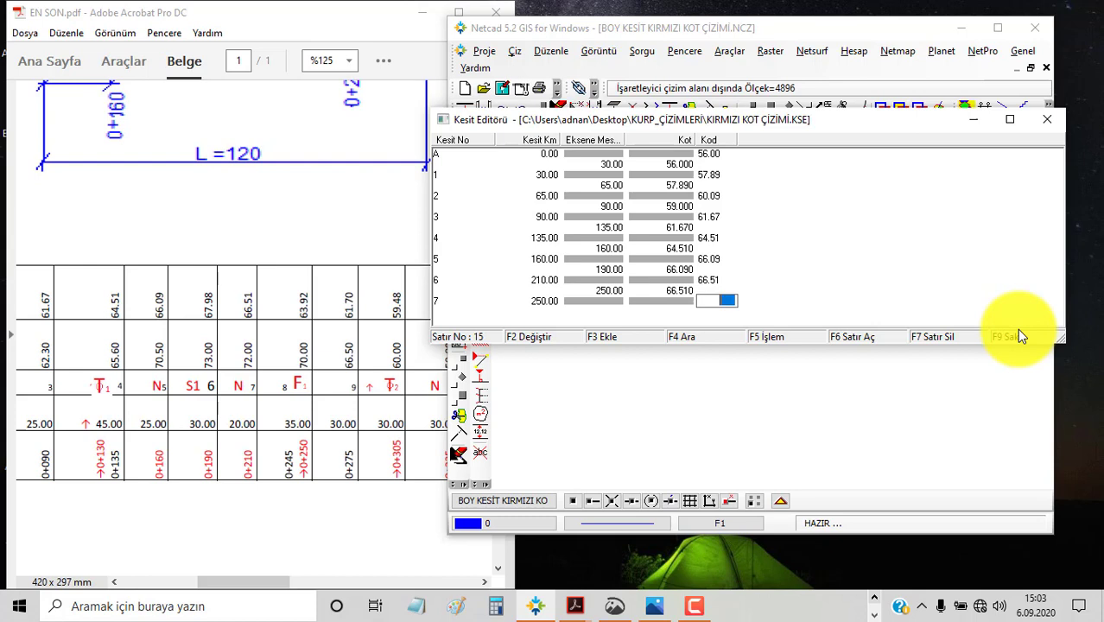
text(63.92)
Give section 7 elevation 63.92 and add section 8 at 275.00 with elevation 61.70
key(Return)
text(275)
key(Return)
text(63)
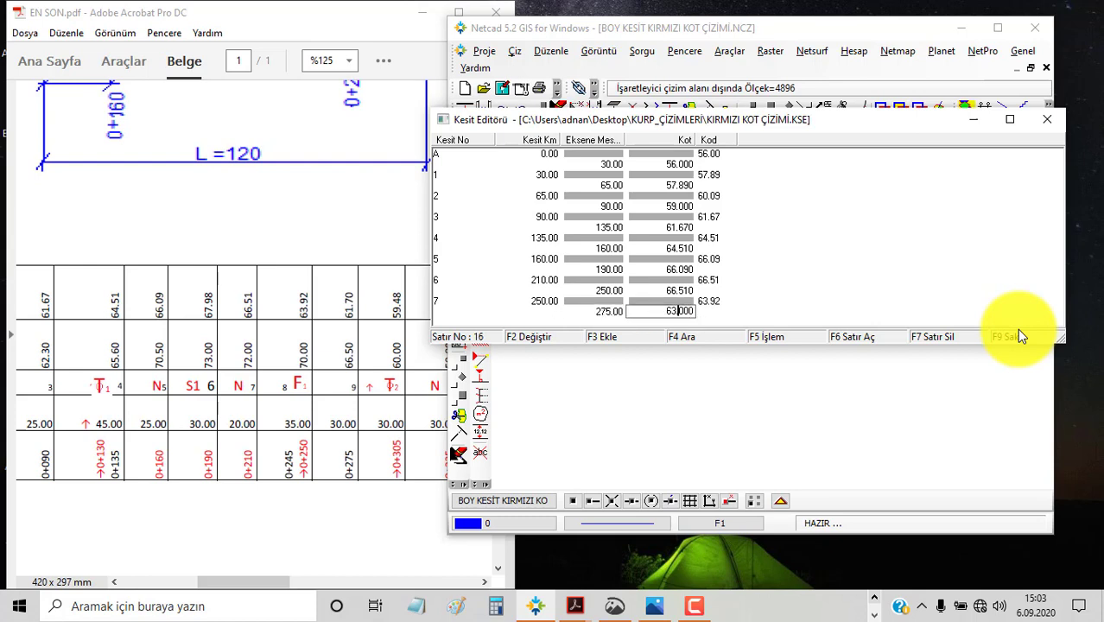
key(Return)
key(Return)
text(275.00)
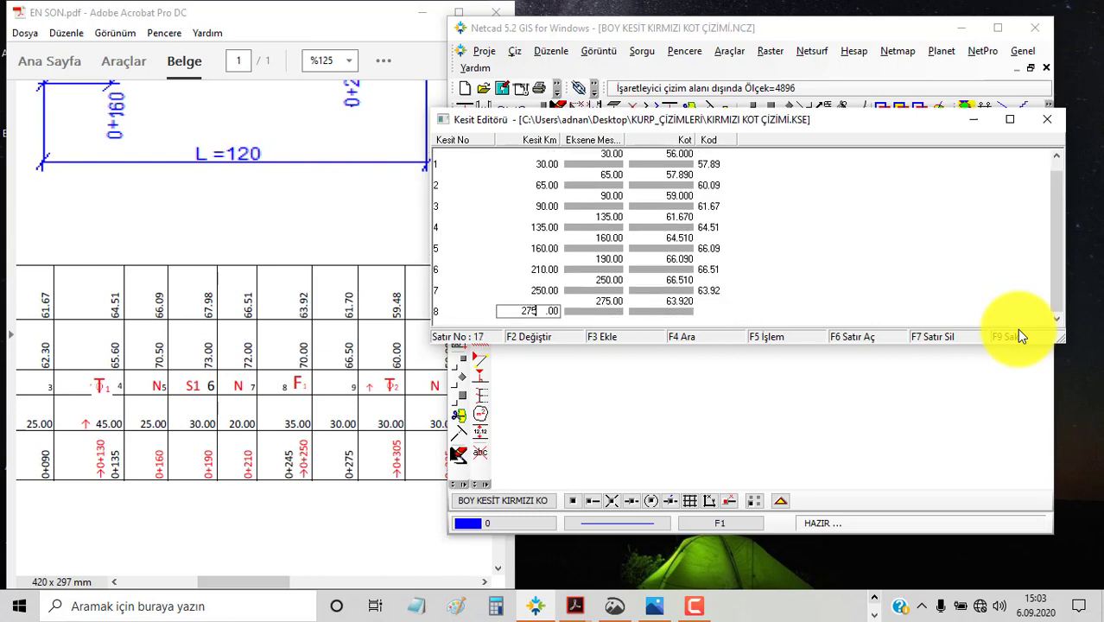
key(Return)
text(61.70)
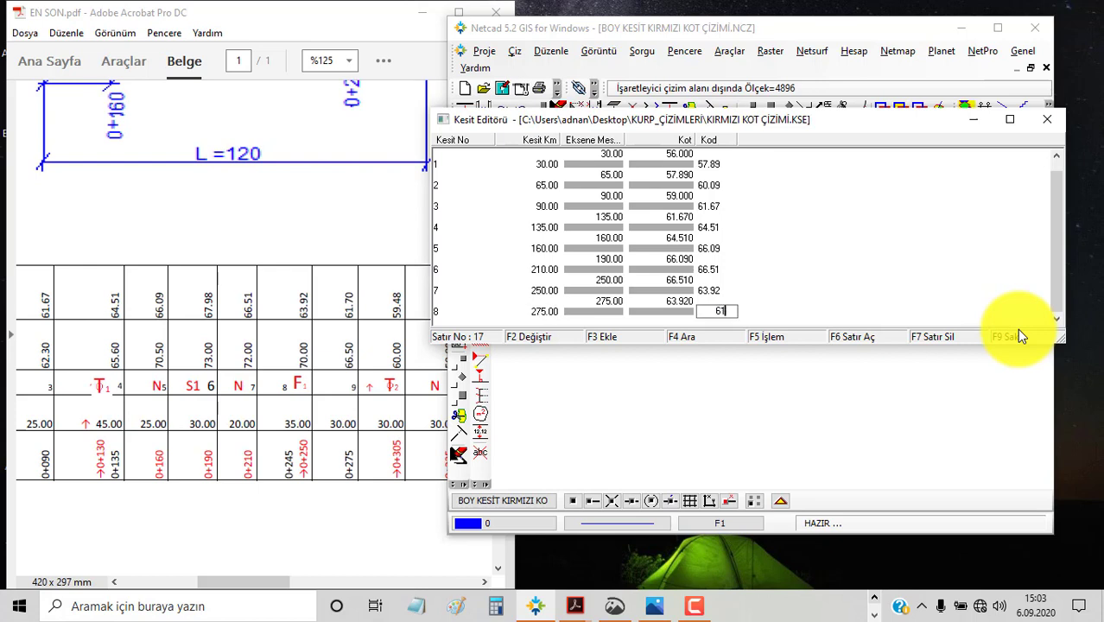
key(Return)
text(305)
key(Return)
Add a ground point at distance 210 with elevation 67.98 after section 6
text(61)
click(503, 290)
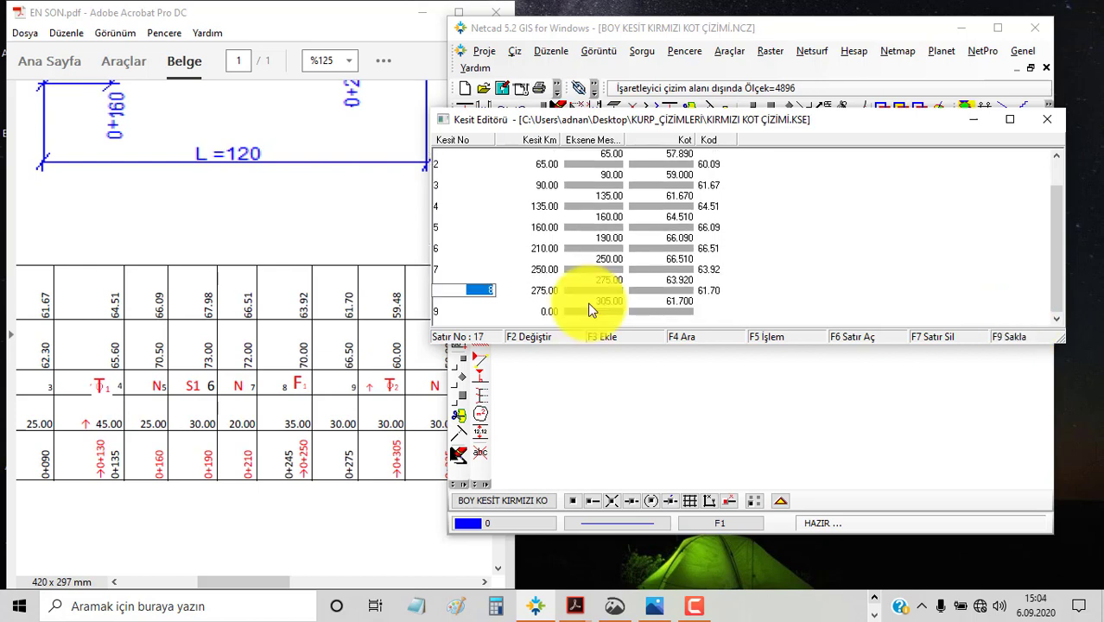
text(1)
key(Return)
click(639, 289)
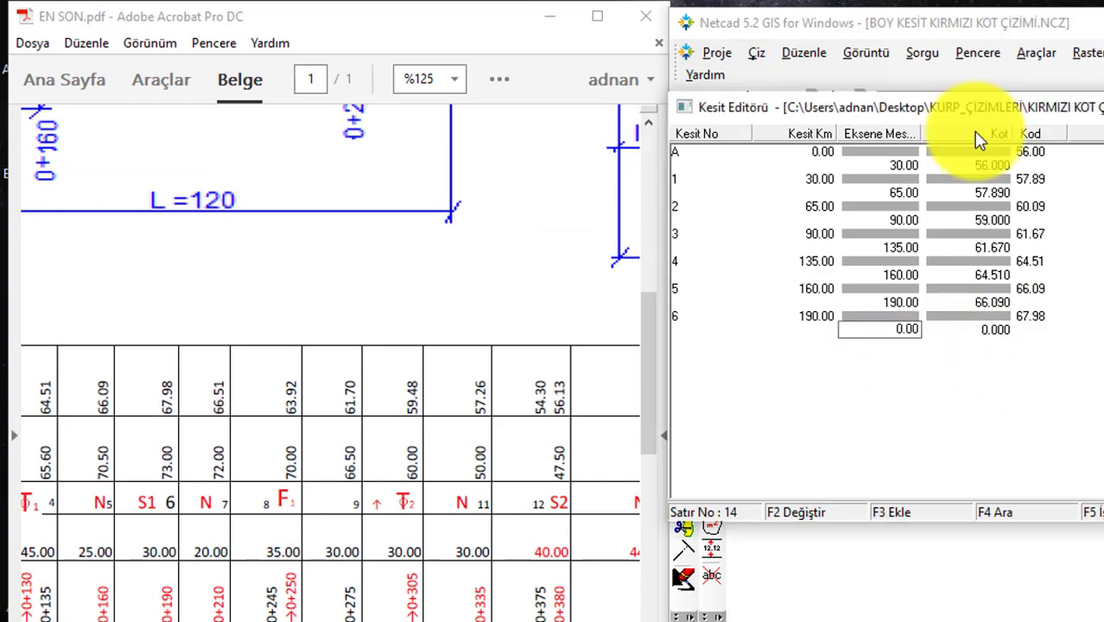
text(210)
key(Return)
text(6)
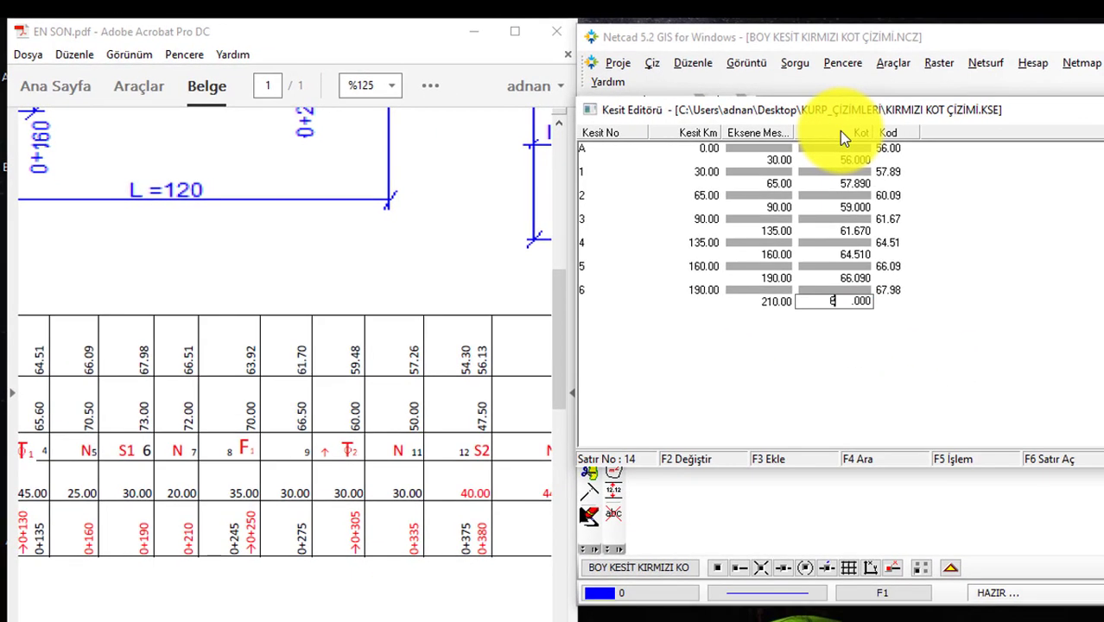
text(7.98)
key(Return)
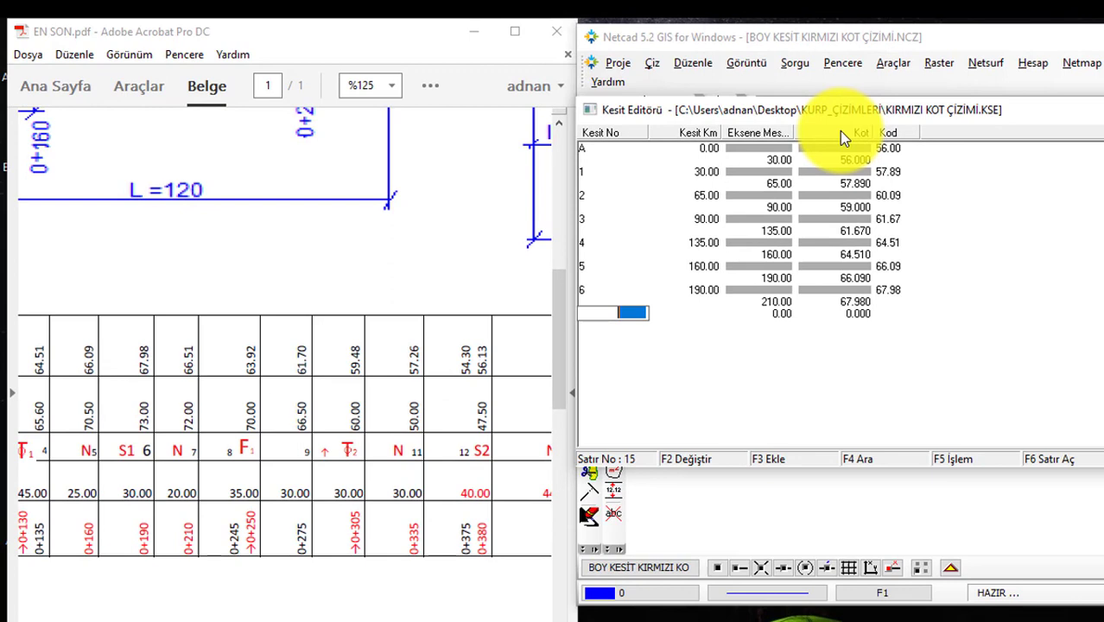
Enter section 7 at station 210.00, elevation 66.51, plus a 250 point at 66.51
text(7)
key(Return)
text(210)
key(Return)
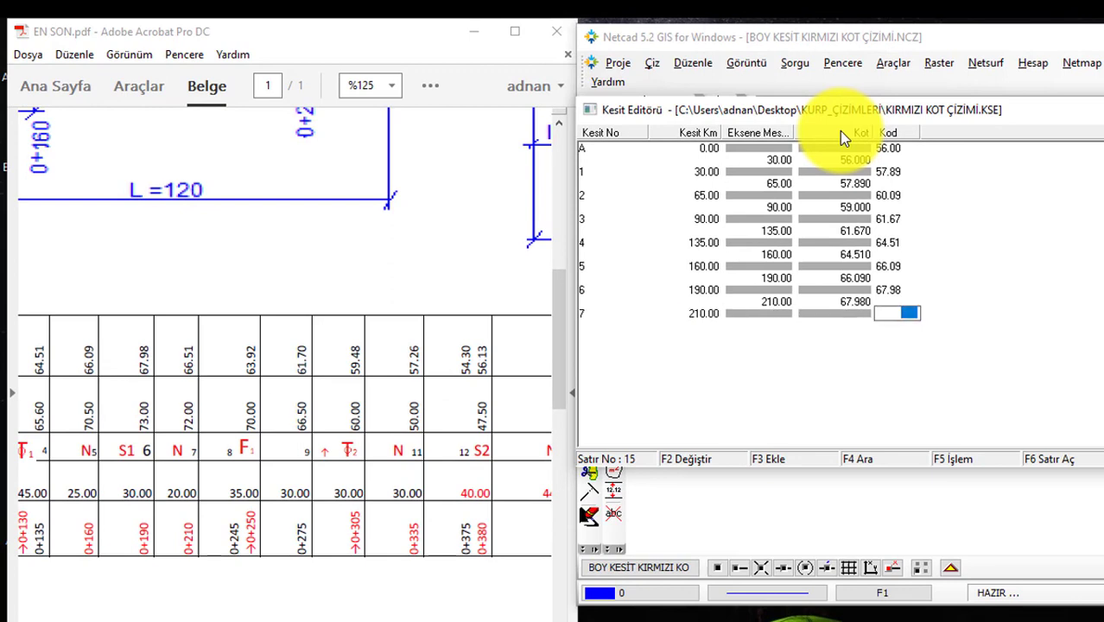
text(66.51)
key(Return)
text(250)
key(Return)
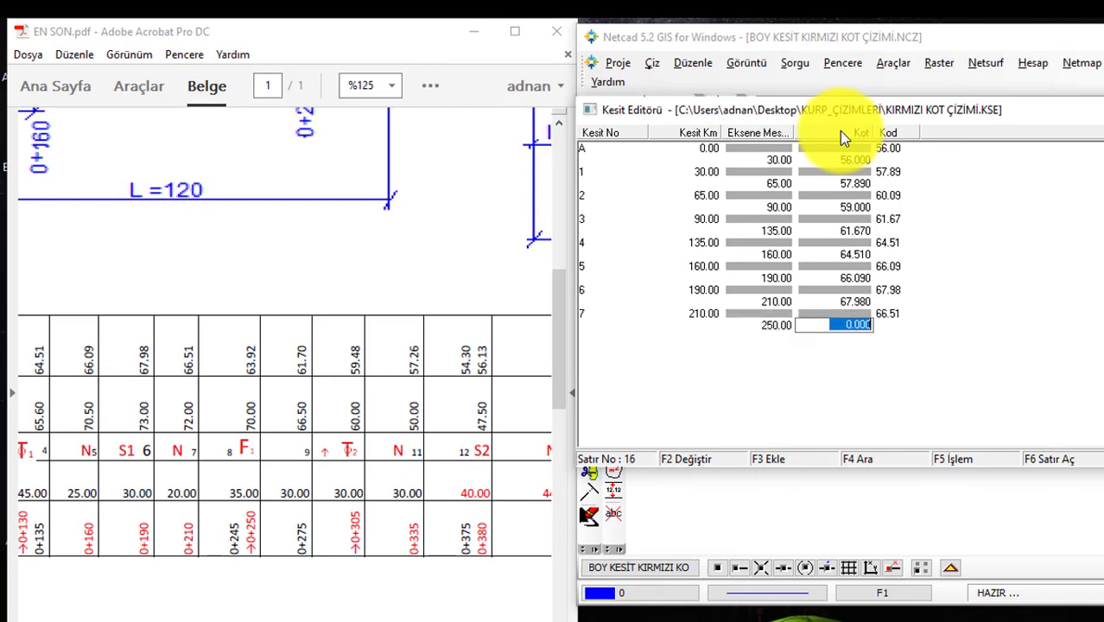
text(66.51)
key(Return)
Enter section 8 at station 250.00, elevation 63.92, and a 275 point at 63.92
text(8)
key(Return)
text(250.00)
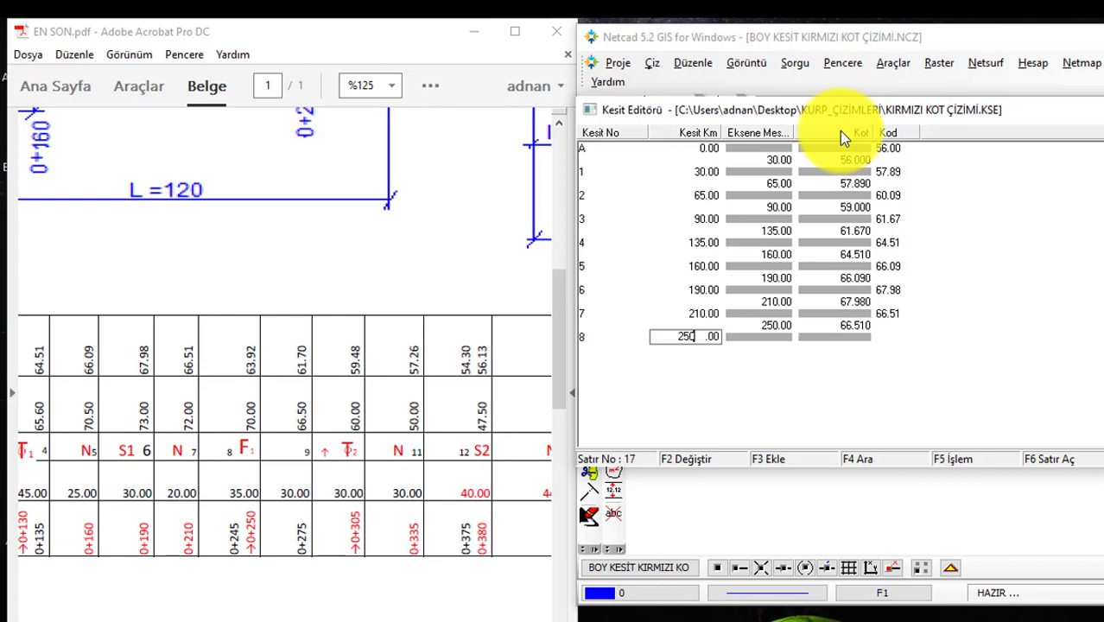
key(Return)
text(63.92)
key(Return)
text(2)
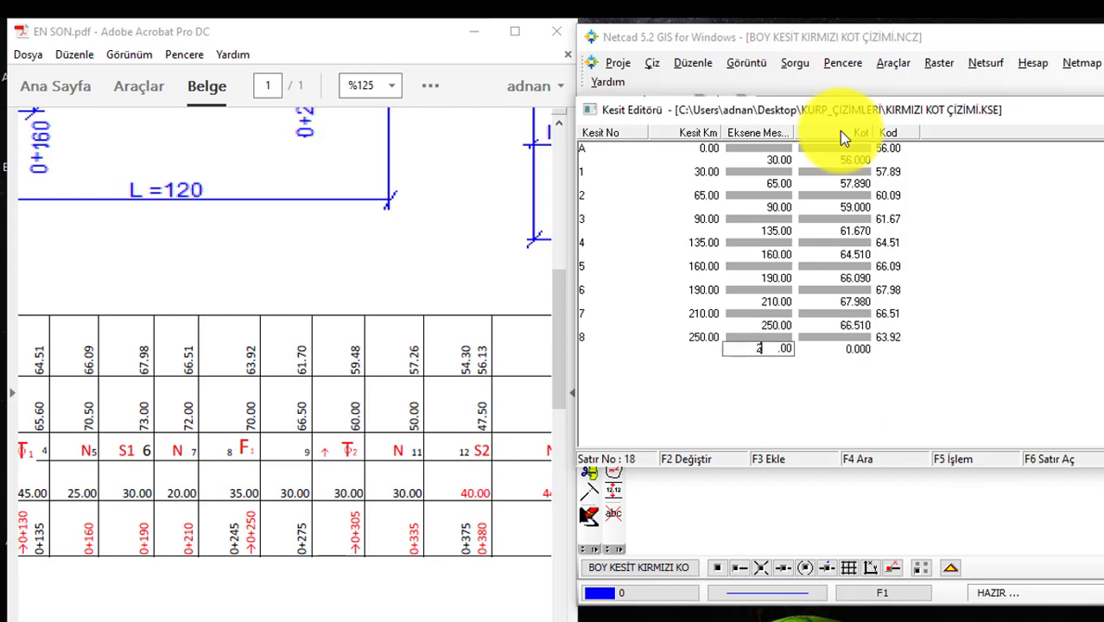
text(5)
key(Return)
key(Return)
text(2)
Enter section 9 at station 275.00, elevation 61.70, and a 305 point at 61.70
key(Return)
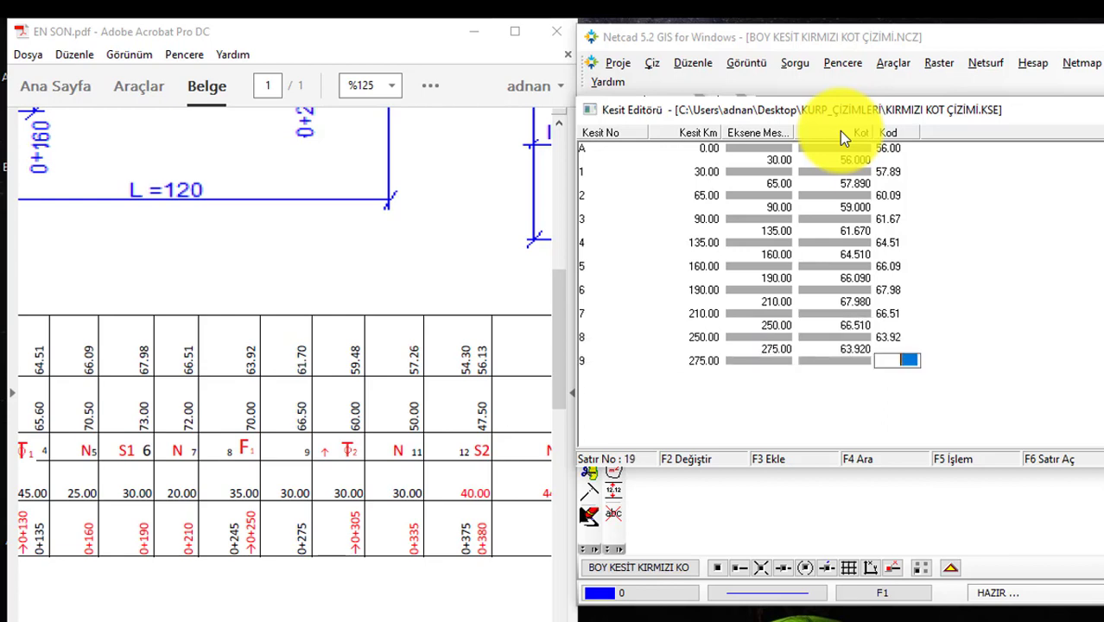
text(61.7)
key(Return)
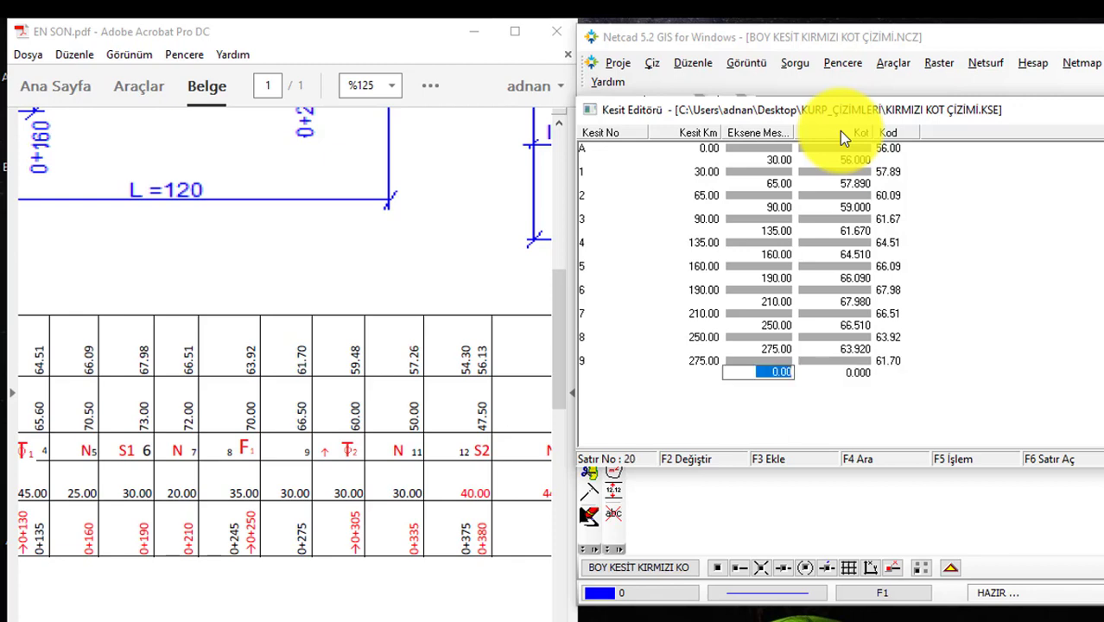
text(305)
key(Return)
text(61)
text(.7)
key(Return)
text(10)
key(Return)
text(305)
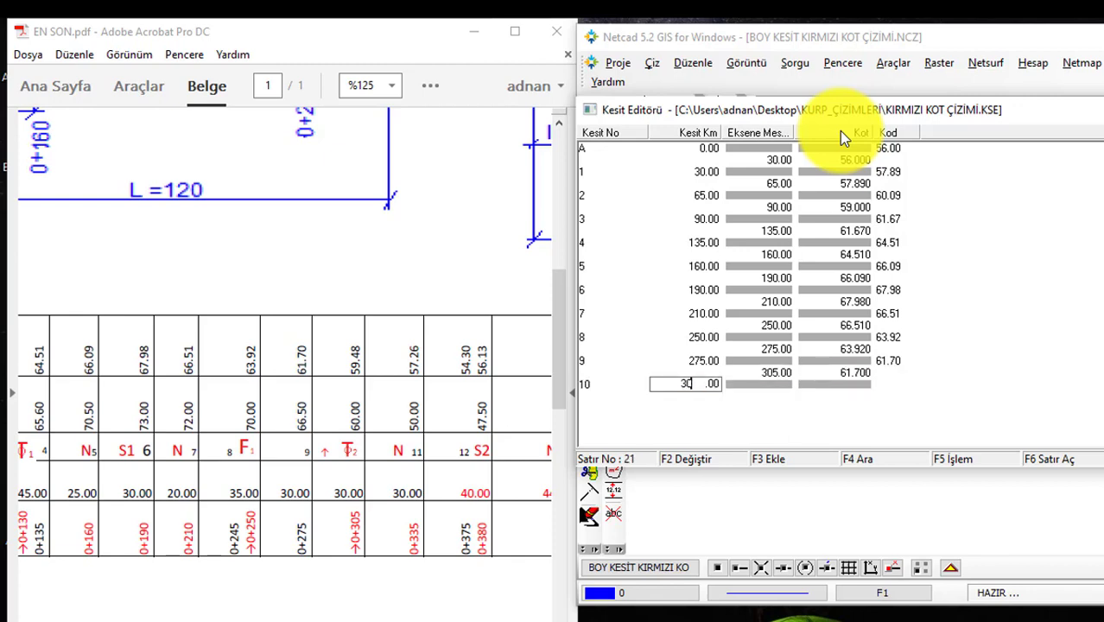
Enter sections 10 and 11 at stations 305.00 and 335.00, elevations 59.48 and 57.26
key(Return)
text(59.48)
key(Return)
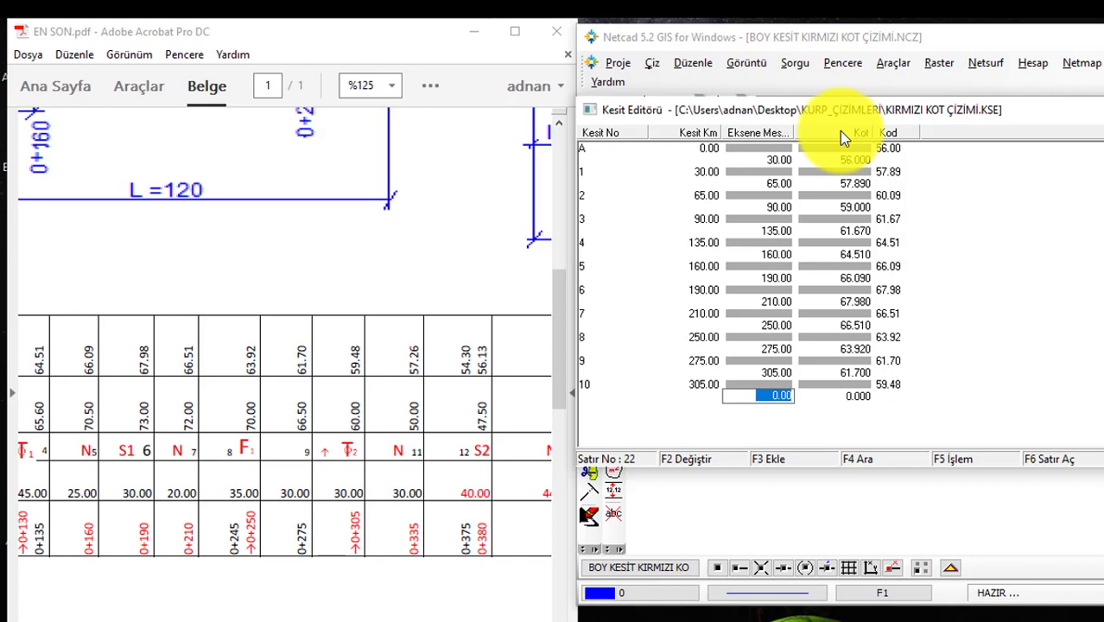
text(335)
key(Return)
key(Return)
text(35)
key(Return)
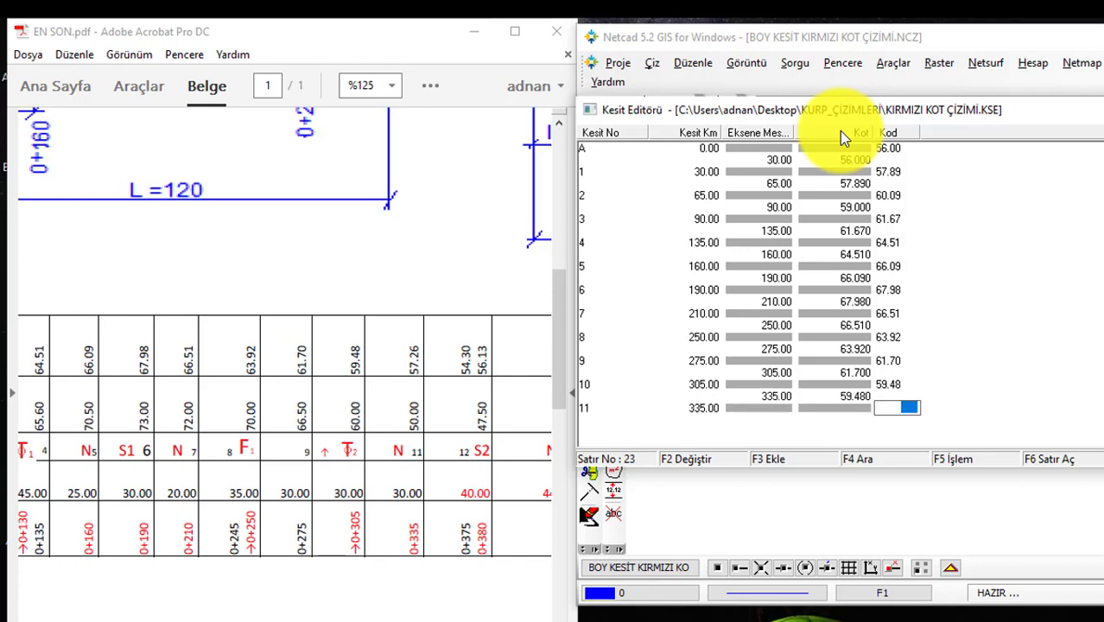
text(57.26)
key(Return)
text(375)
key(Return)
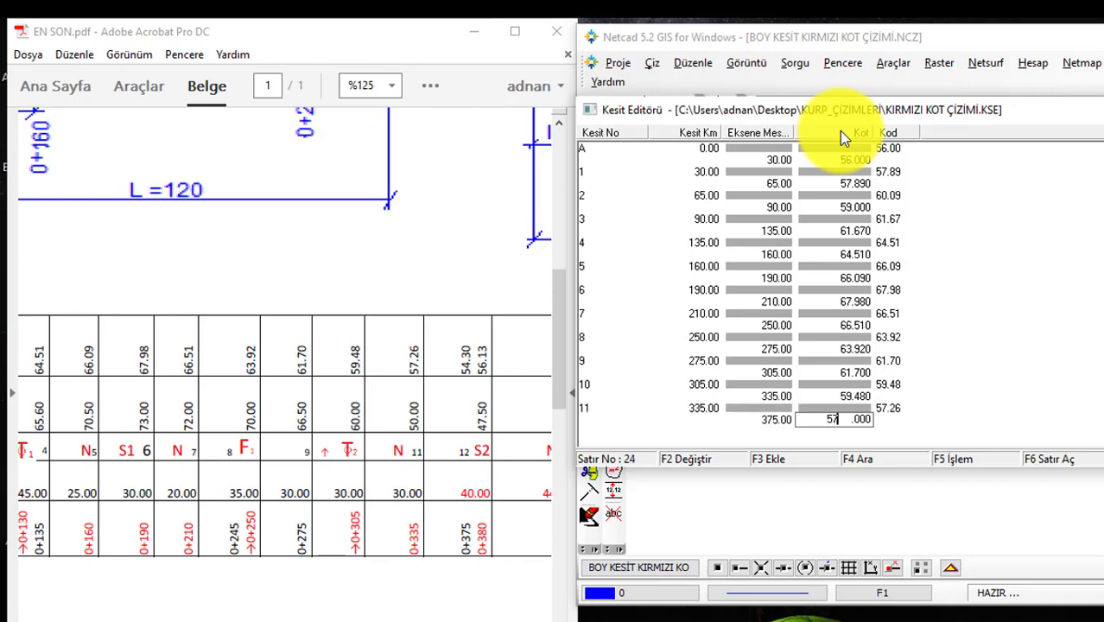
Enter section 12 at 375.00, elevation 54.30, and S2 at 380.00, elevation 56.13
key(Return)
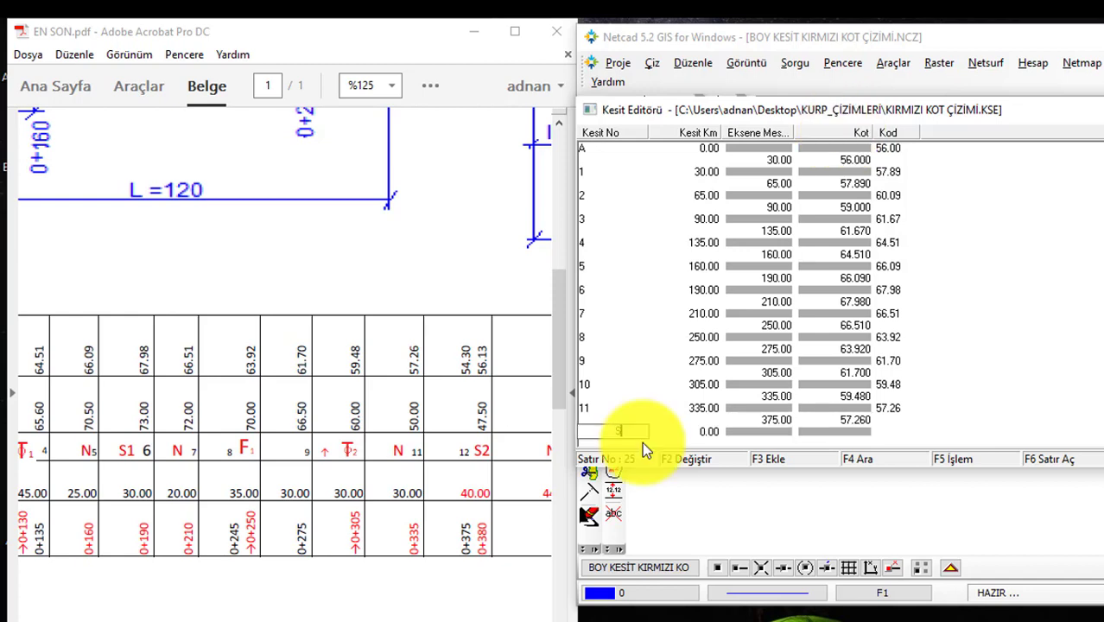
text(2)
key(Return)
key(Return)
text(54.30)
key(Return)
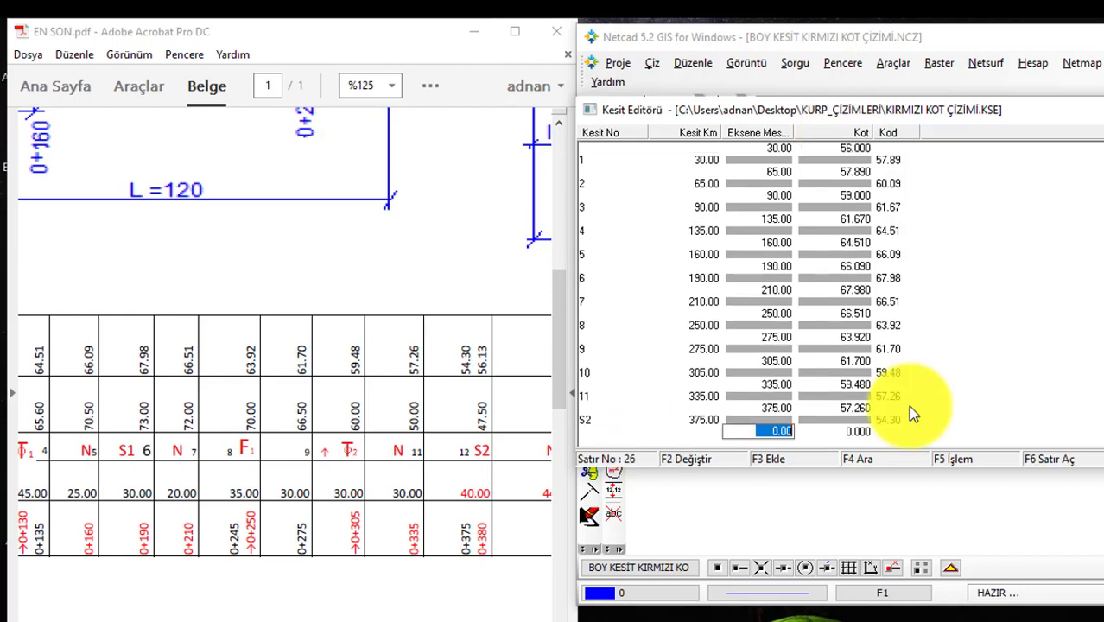
text(380)
key(Return)
key(Return)
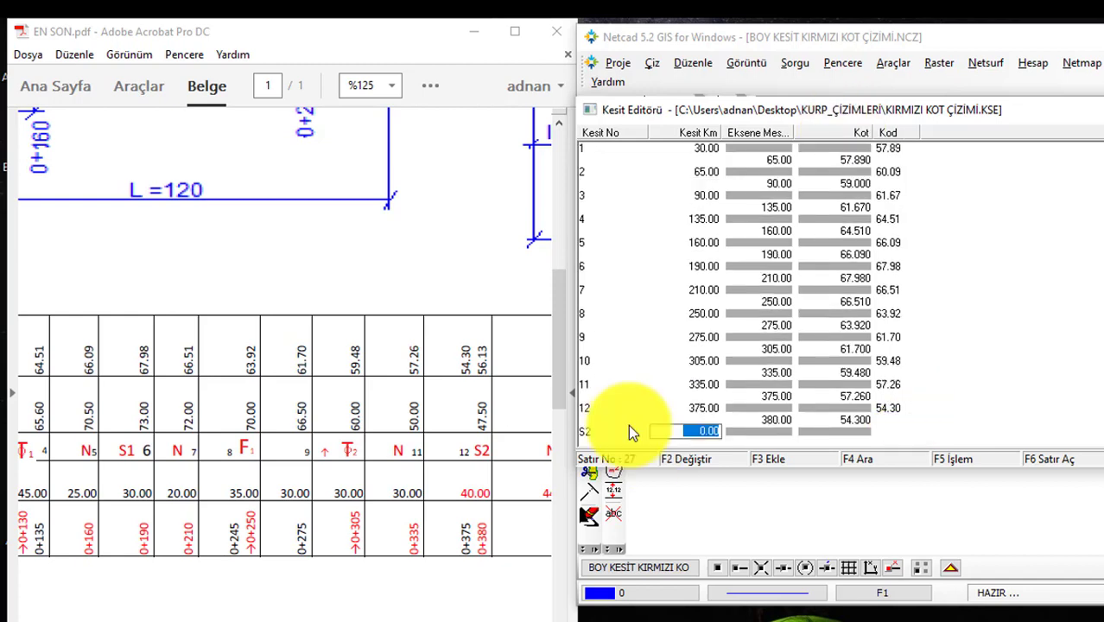
text(380)
key(Return)
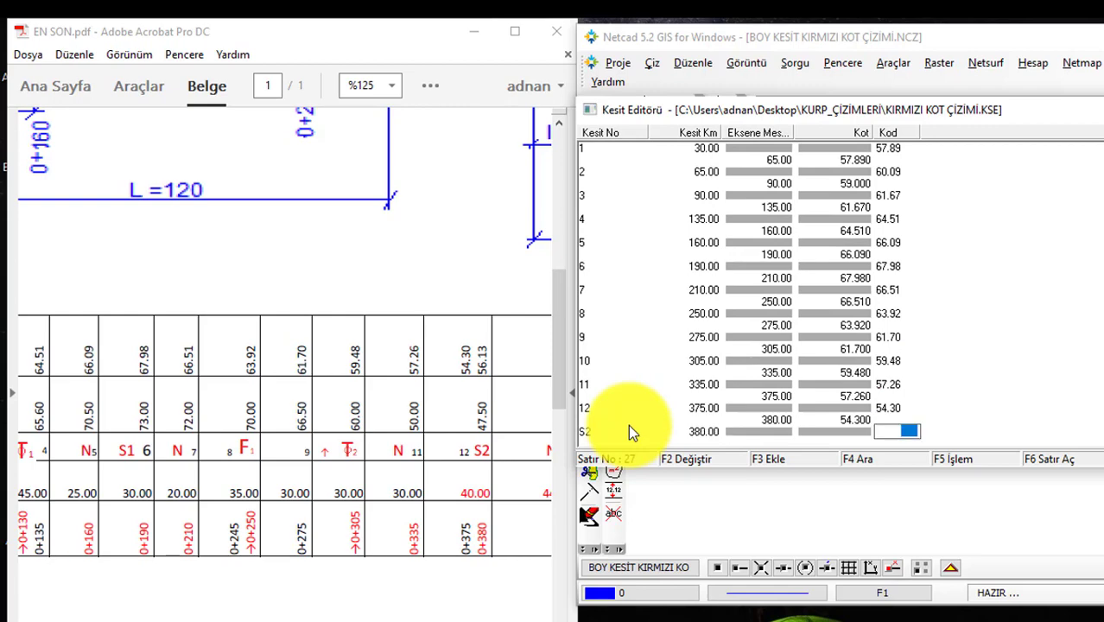
text(56.13)
Enter the 419 entry at 56.13 and section 13 at station 419 with elevation 55.50
key(Return)
text(419)
key(Return)
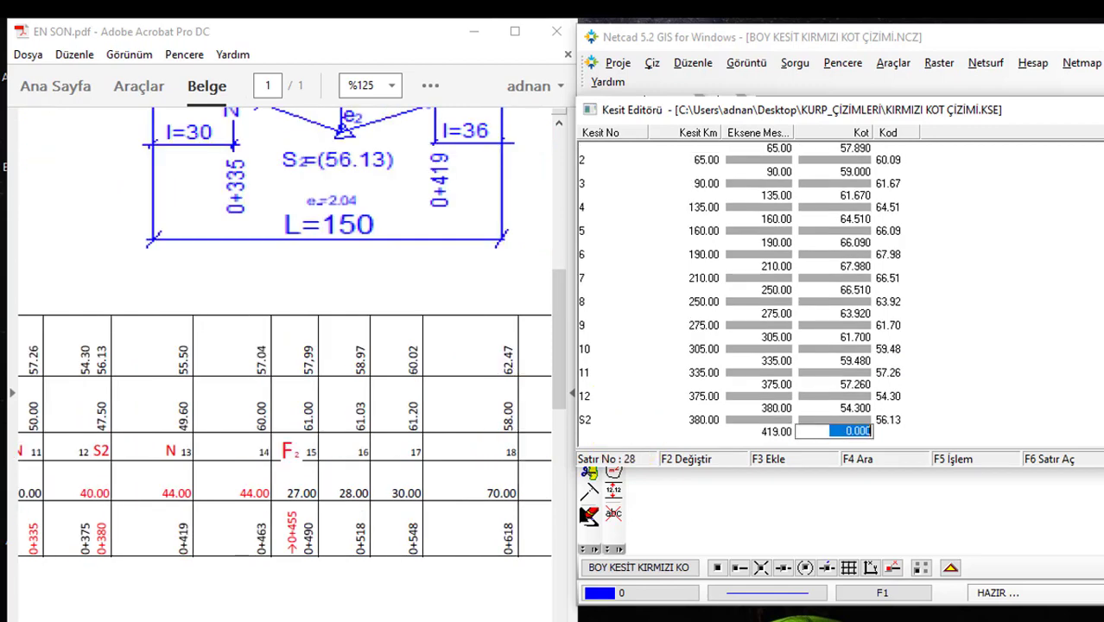
text(56.13)
key(Return)
text(13)
key(Return)
text(415)
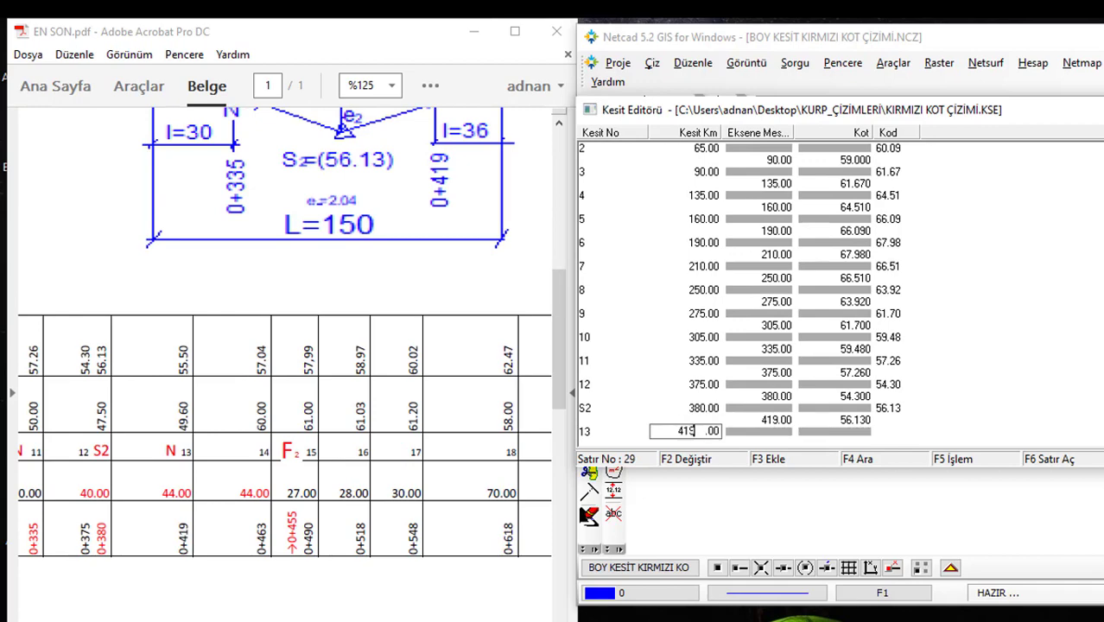
key(Return)
text(55.50)
Enter the 463 entry at 55.50 and section 14's elevation 57.04
key(Return)
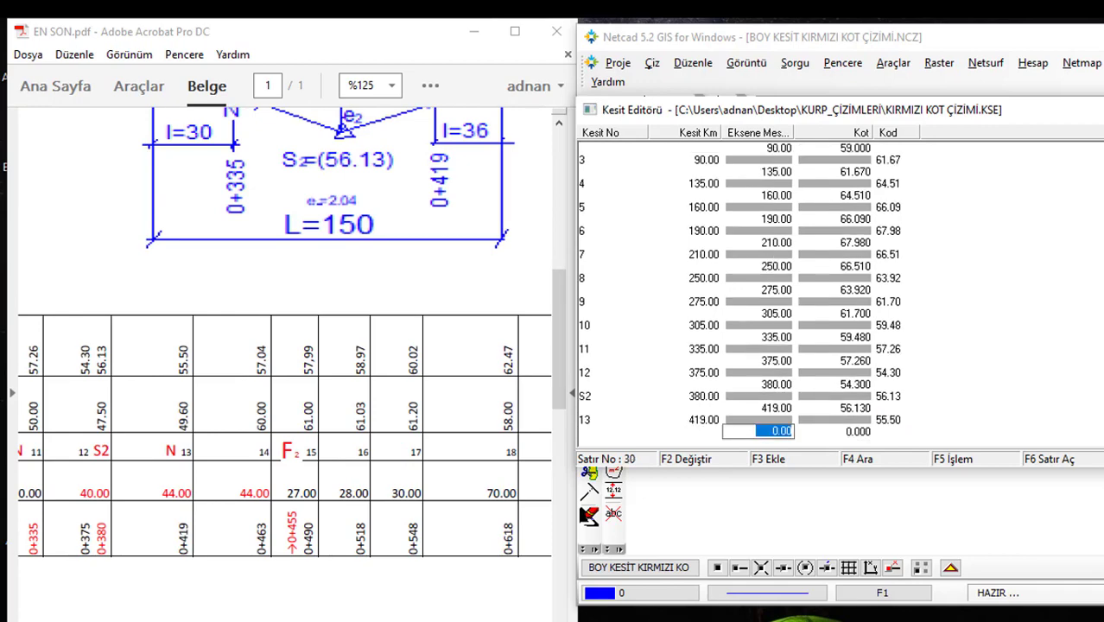
text(463)
key(Return)
text(55)
text(.5)
key(Return)
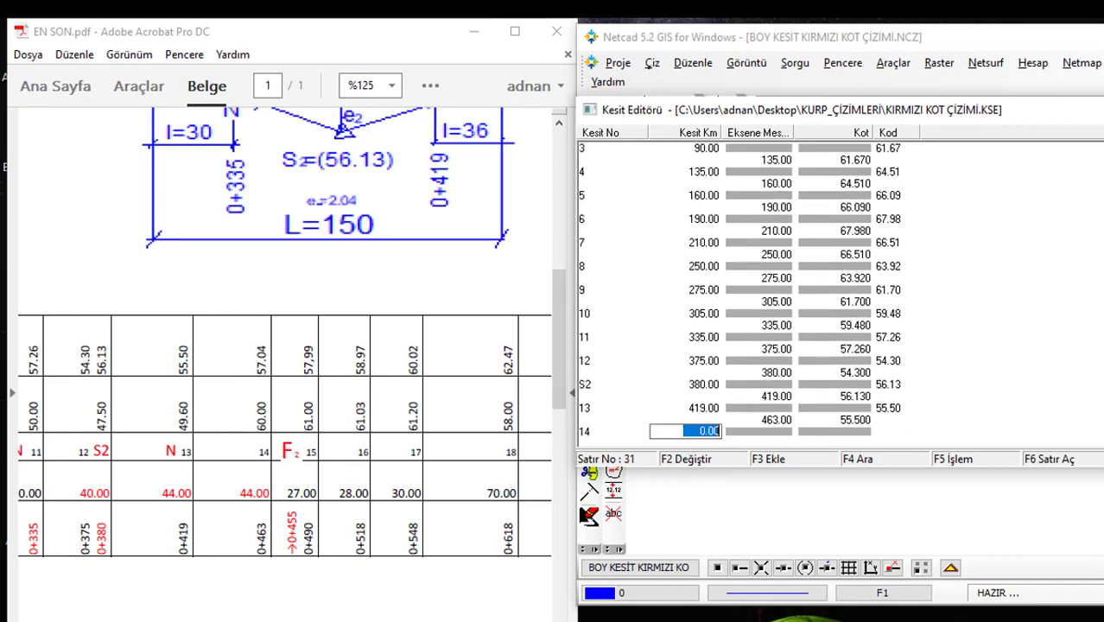
text(57.04)
key(Return)
text(490)
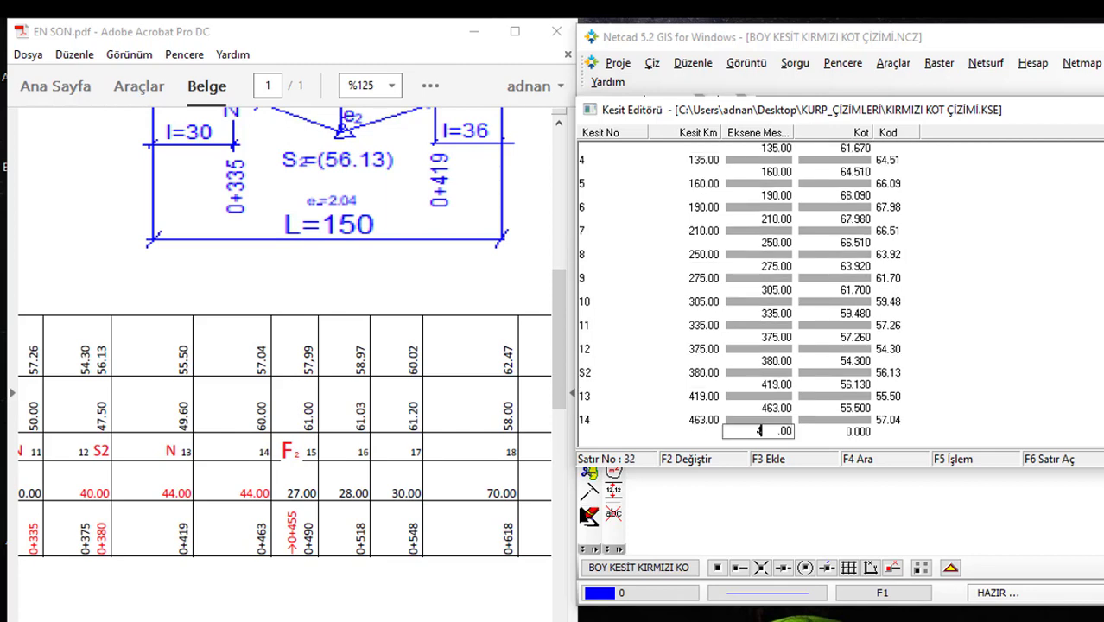
key(Return)
key(Return)
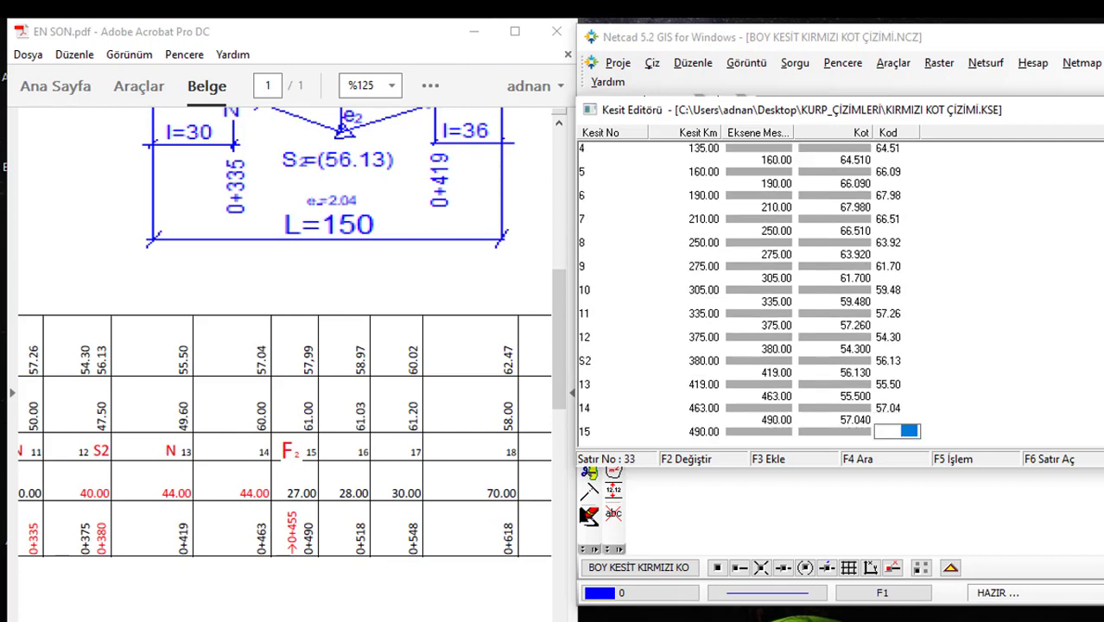
Add section 15 at elevation 57.99 and section 16 at station 518, elevation 58.97
text(57.99)
key(Return)
text(518)
key(Return)
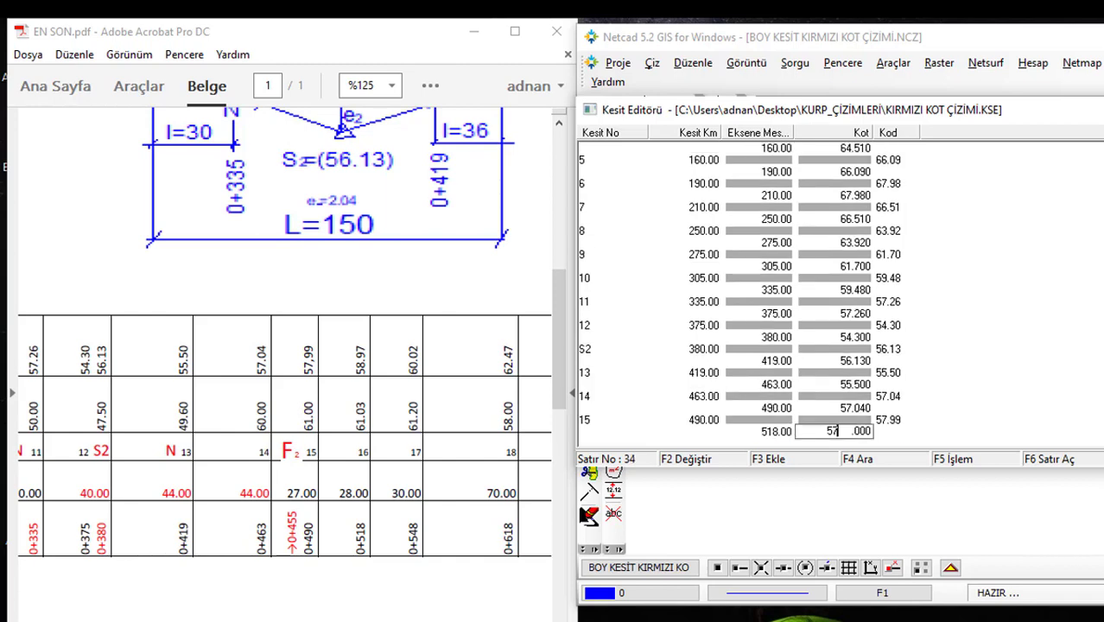
text(57)
key(Return)
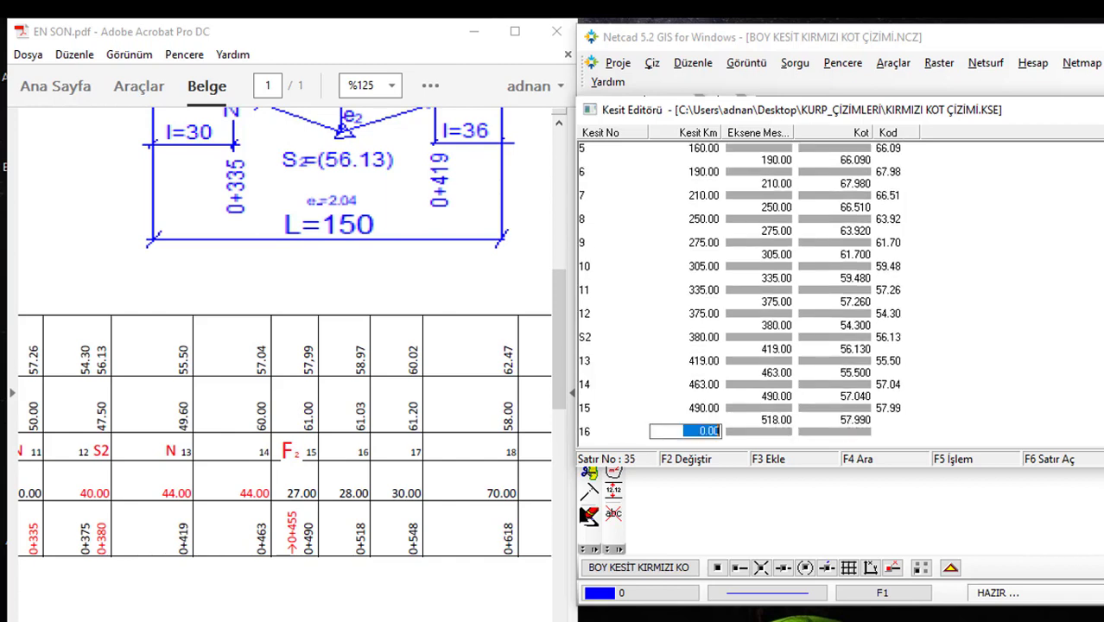
text(518)
key(Return)
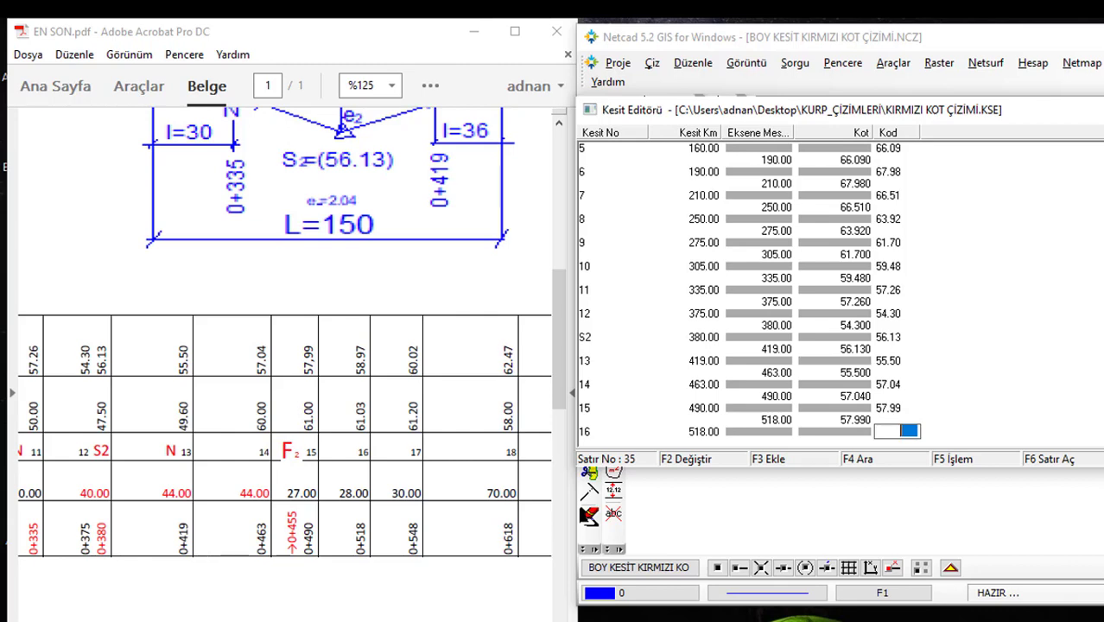
text(58.97)
key(Return)
Add the 548 entry at 58.97 and section 17 at station 548, elevation 60.02
text(548)
key(Return)
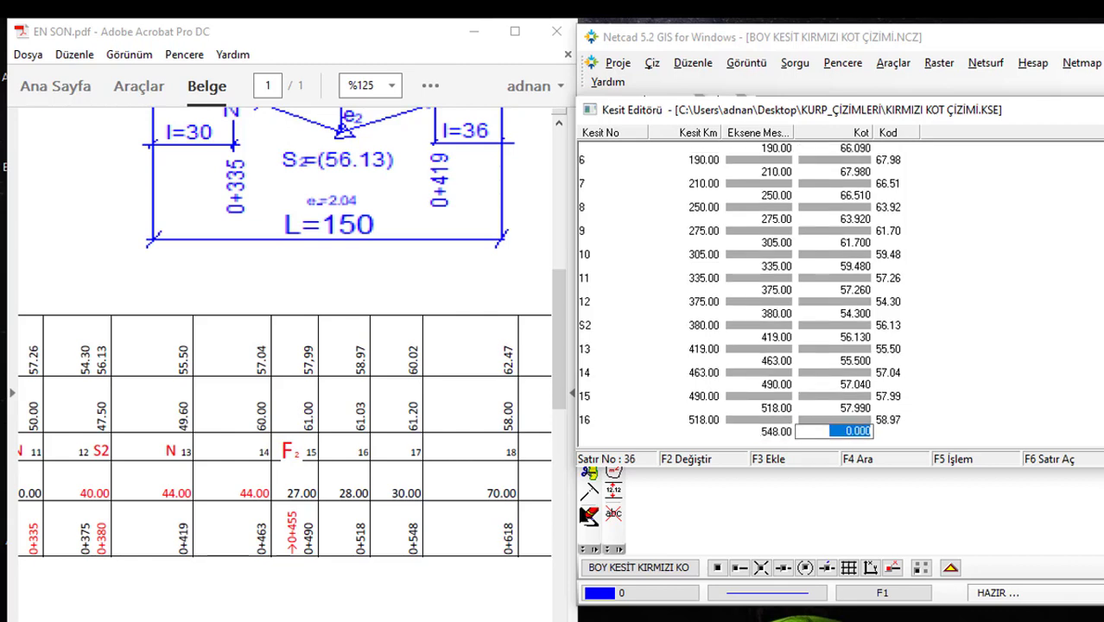
text(58.97)
key(Return)
text(5)
key(Return)
text(60.0)
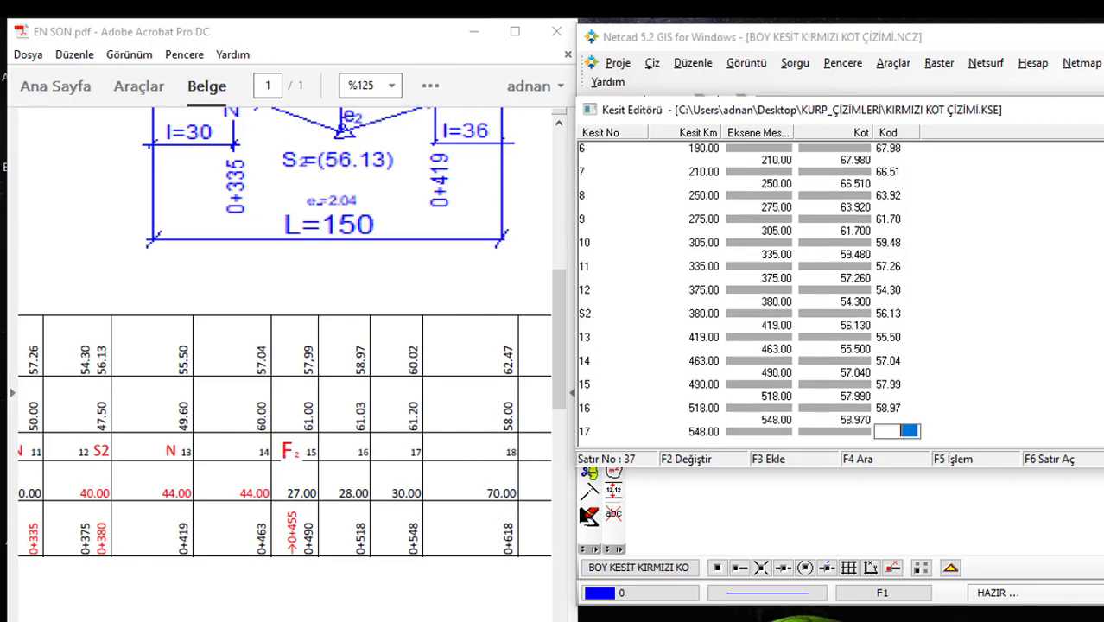
text(2)
key(Return)
text(618)
key(Return)
text(60.02)
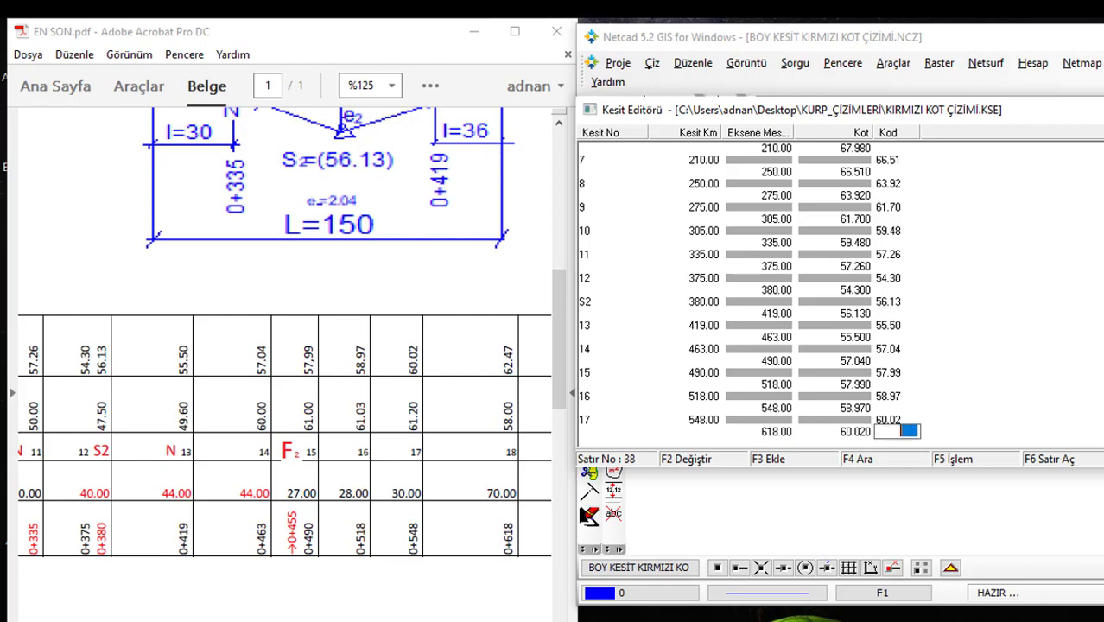
Add row 18 at station 618 with elevation 62.47
key(Return)
text(61)
text(8)
key(Return)
text(62.47)
key(Return)
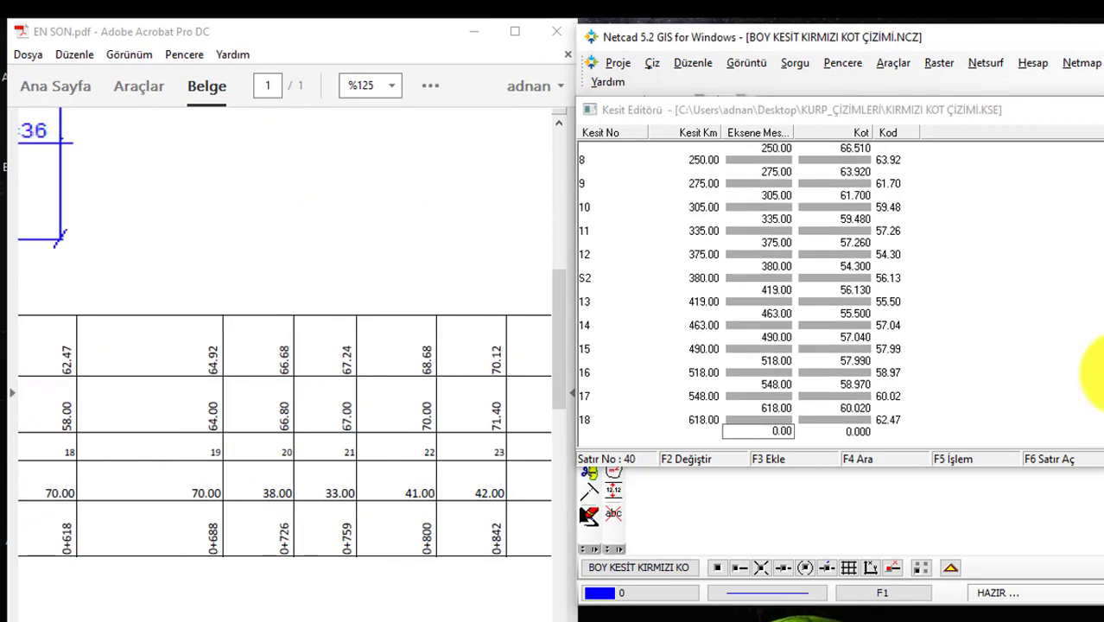
text(688)
key(Return)
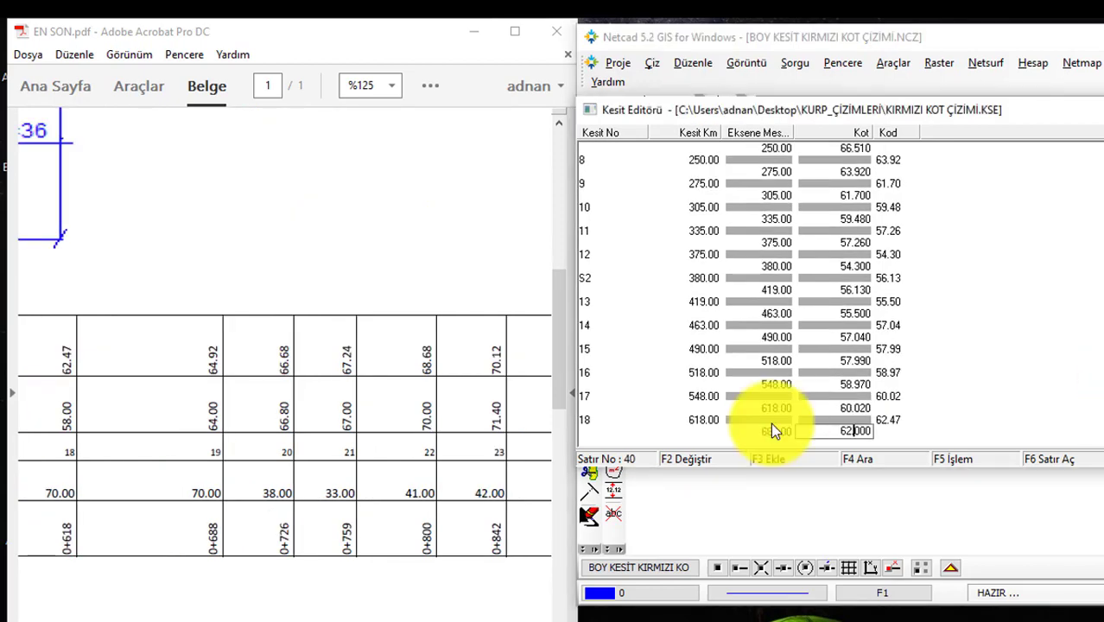
Add row 19 at station 688 with elevation 64.92
text(62.47)
key(Return)
text(688)
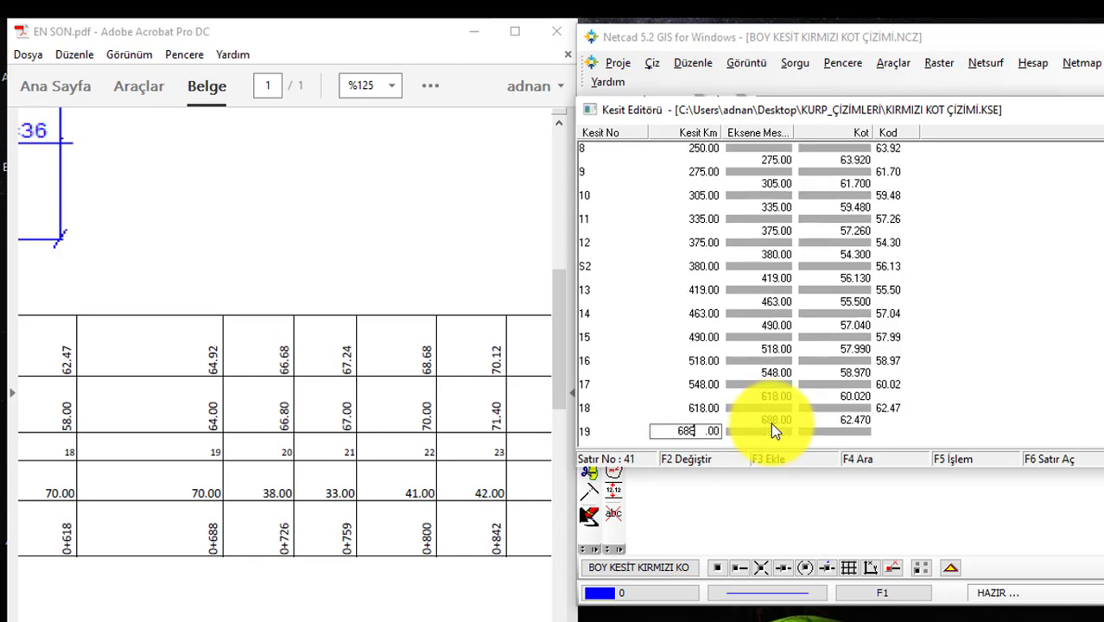
key(Return)
text(64.92)
key(Return)
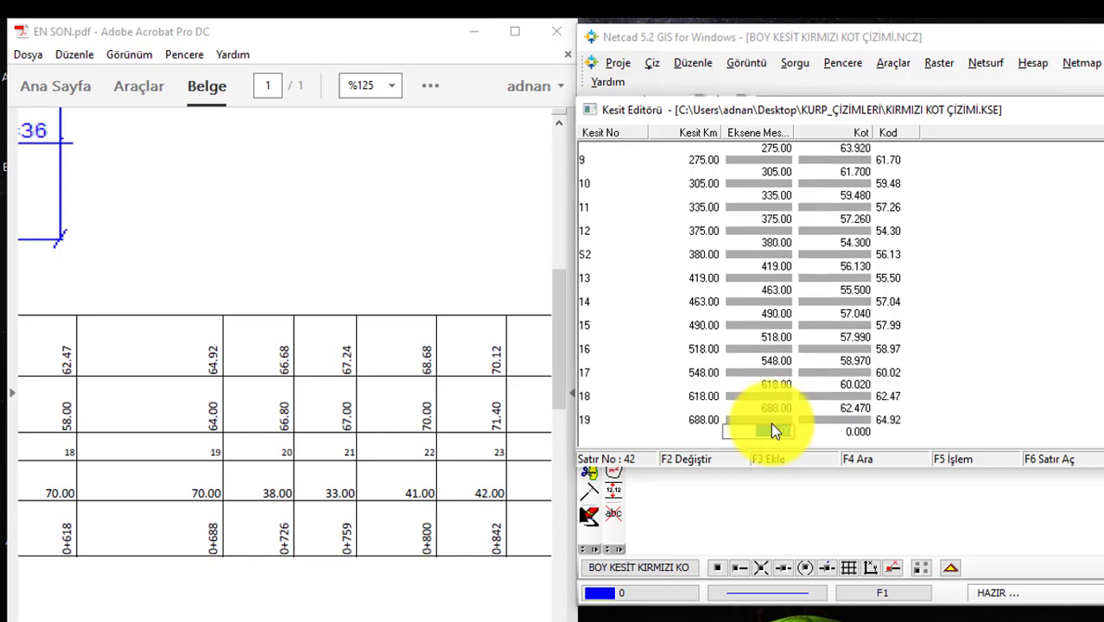
key(Return)
text(64.92)
key(Return)
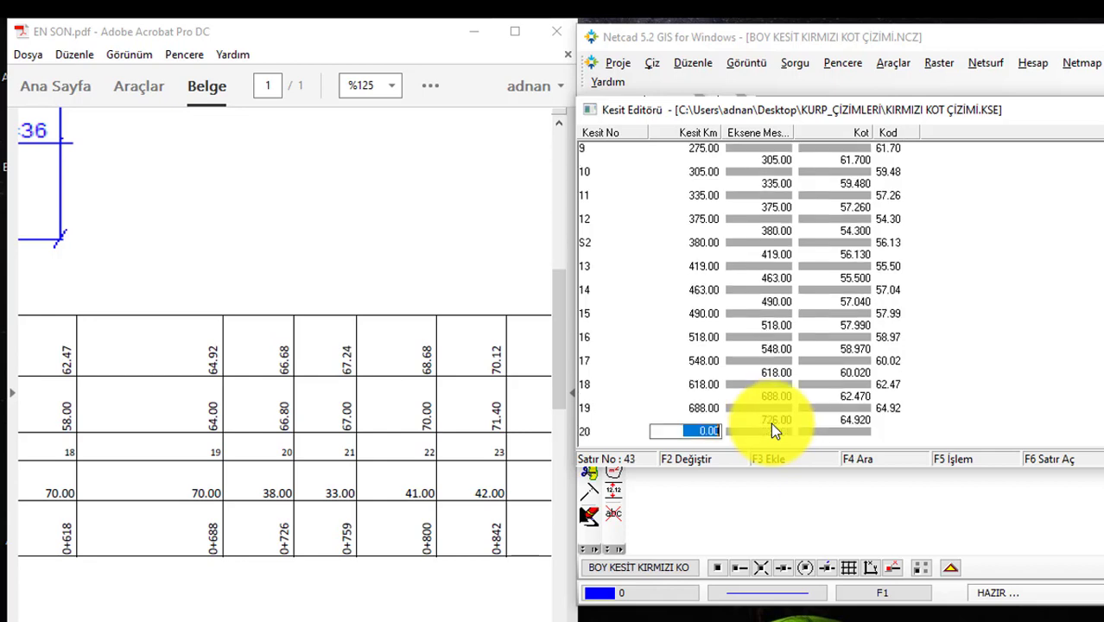
Add row 20 at station 726 with elevation 66.68
text(726)
key(Return)
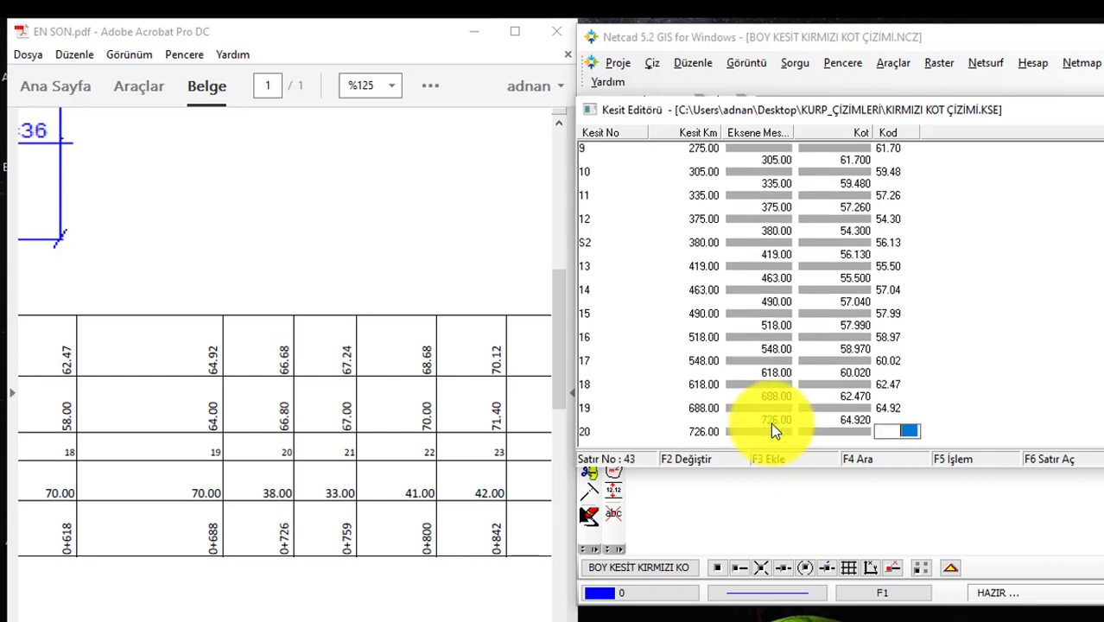
text(66.68)
key(Return)
text(759)
key(Return)
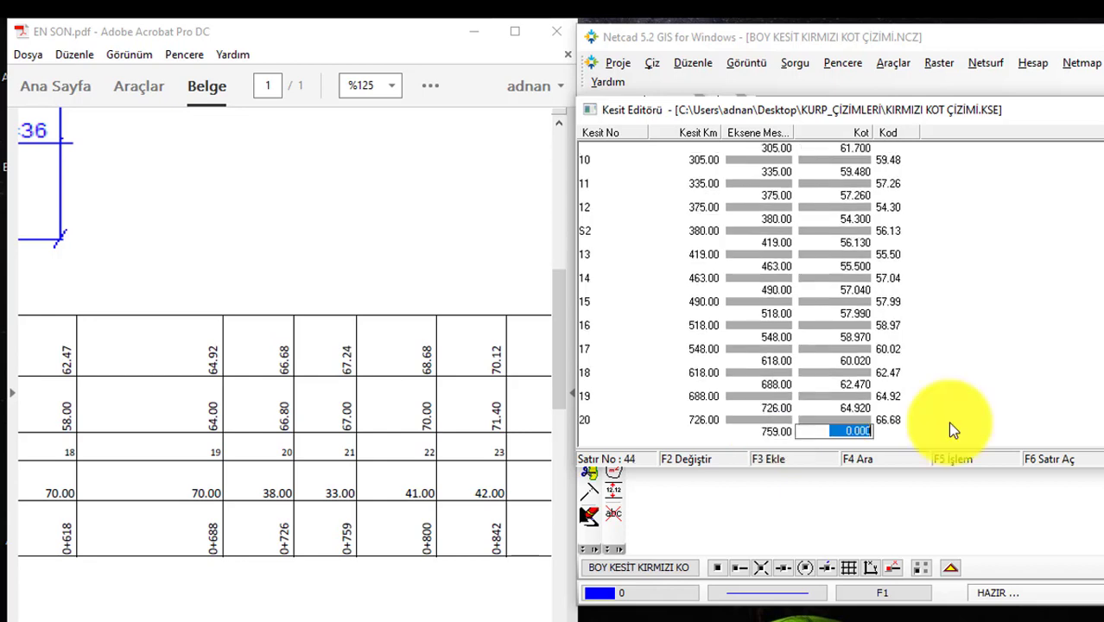
text(66.68)
key(Return)
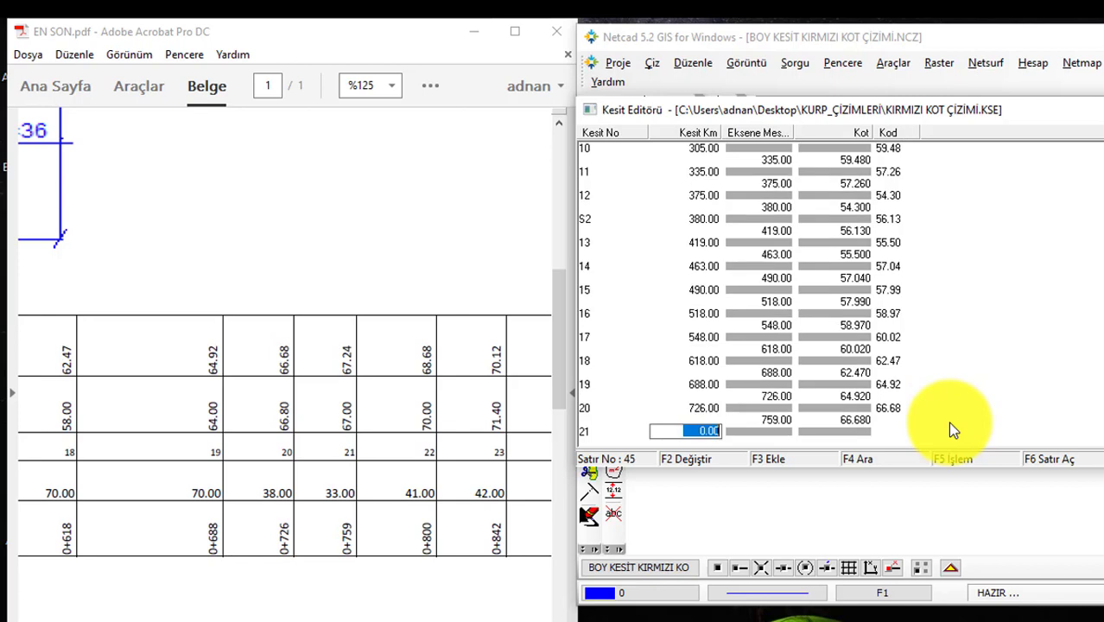
Add row 21 at station 759 with elevation 67.24
text(759)
key(Return)
text(67.24)
key(Return)
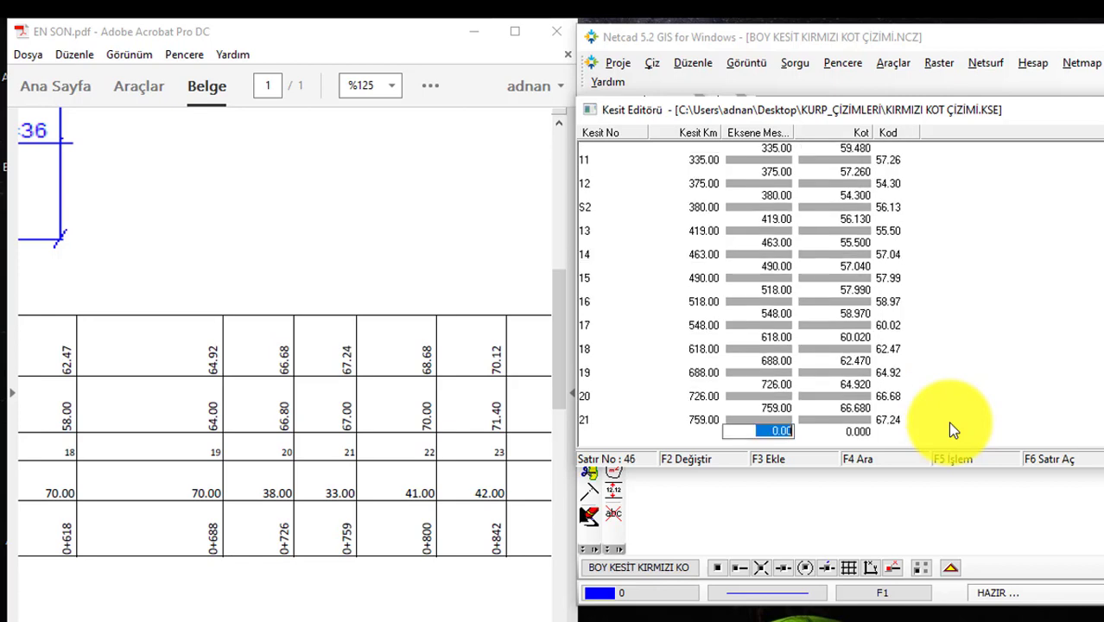
text(800)
key(Return)
Add row 22 at station 800 with elevation 68.68
text(67.24)
key(Return)
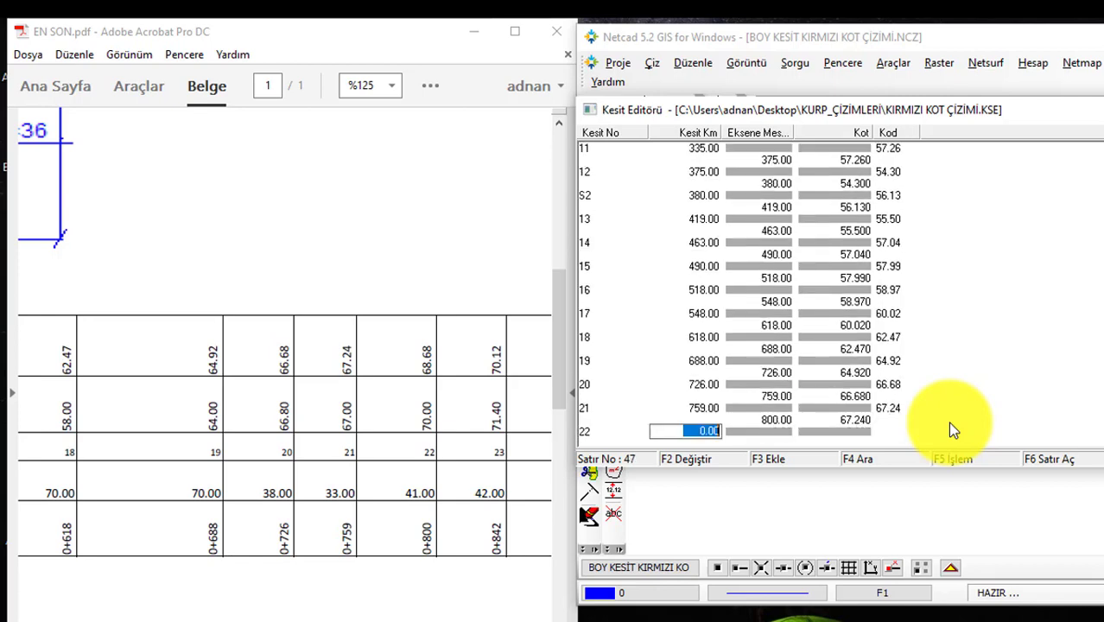
text(800)
key(Return)
text(68.68)
key(Return)
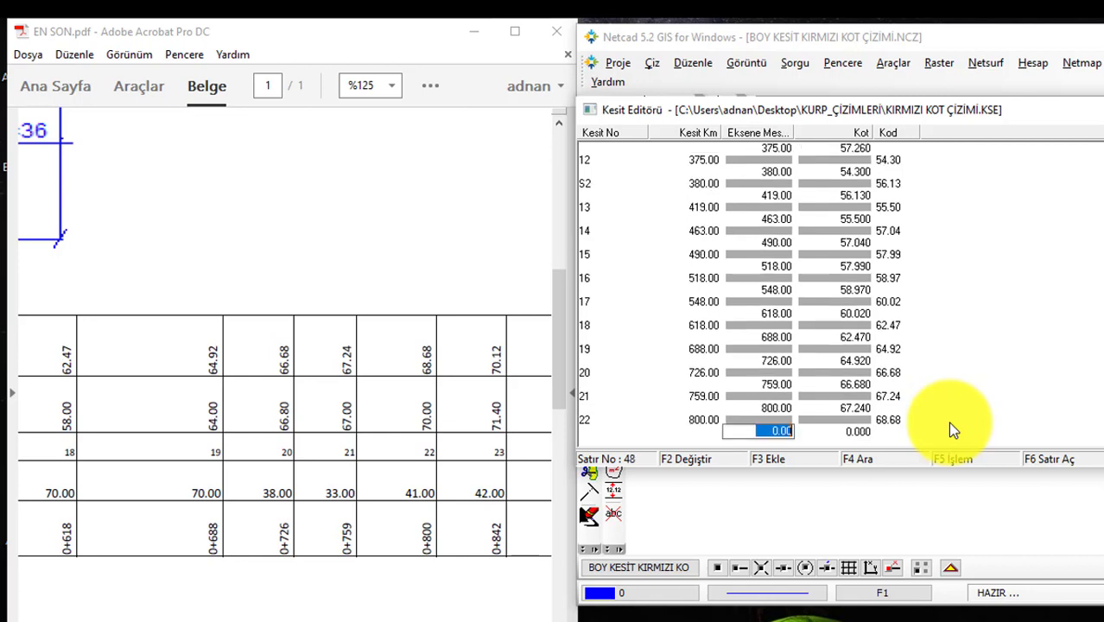
text(842)
key(Return)
Add row 23 at station 842 with elevation 70.12 and enter station 892 for row 24
text(68.68)
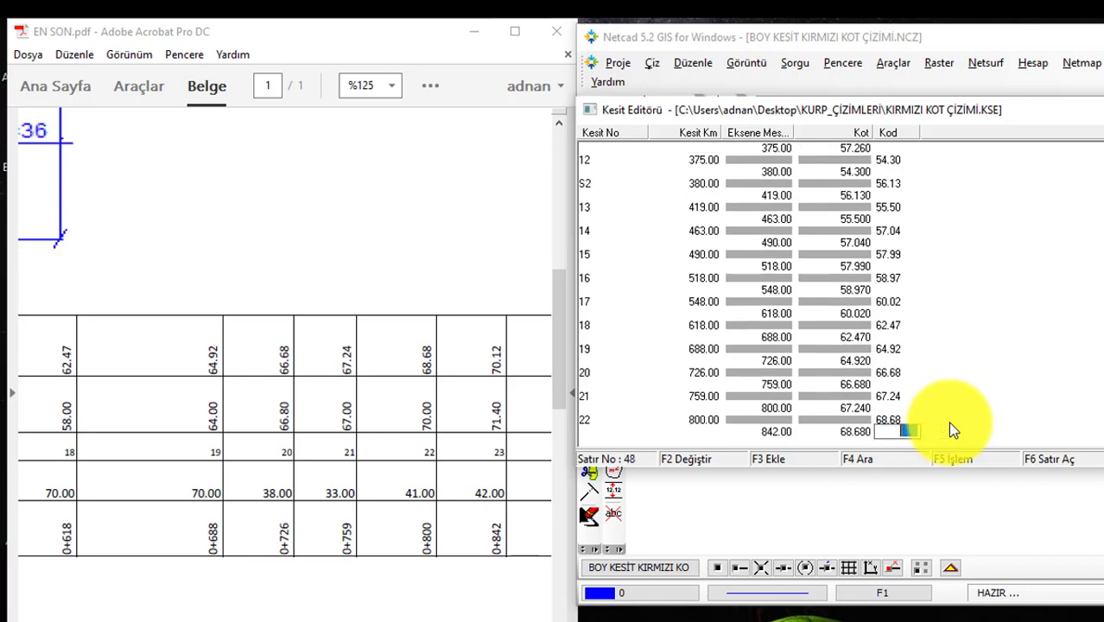
key(Return)
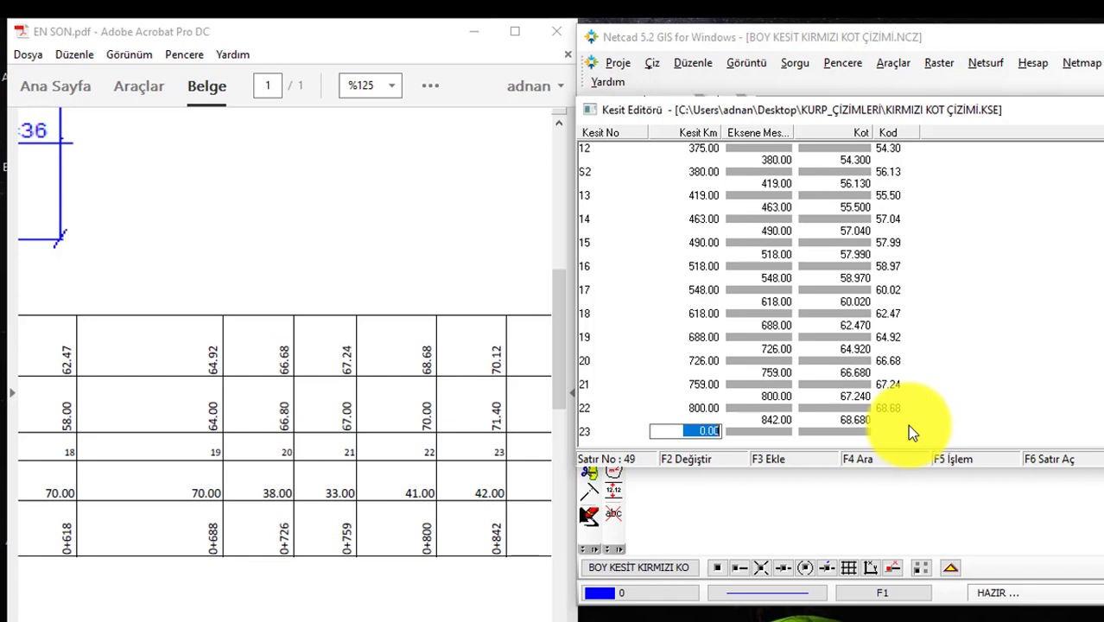
text(842)
key(Return)
text(70.12)
key(Return)
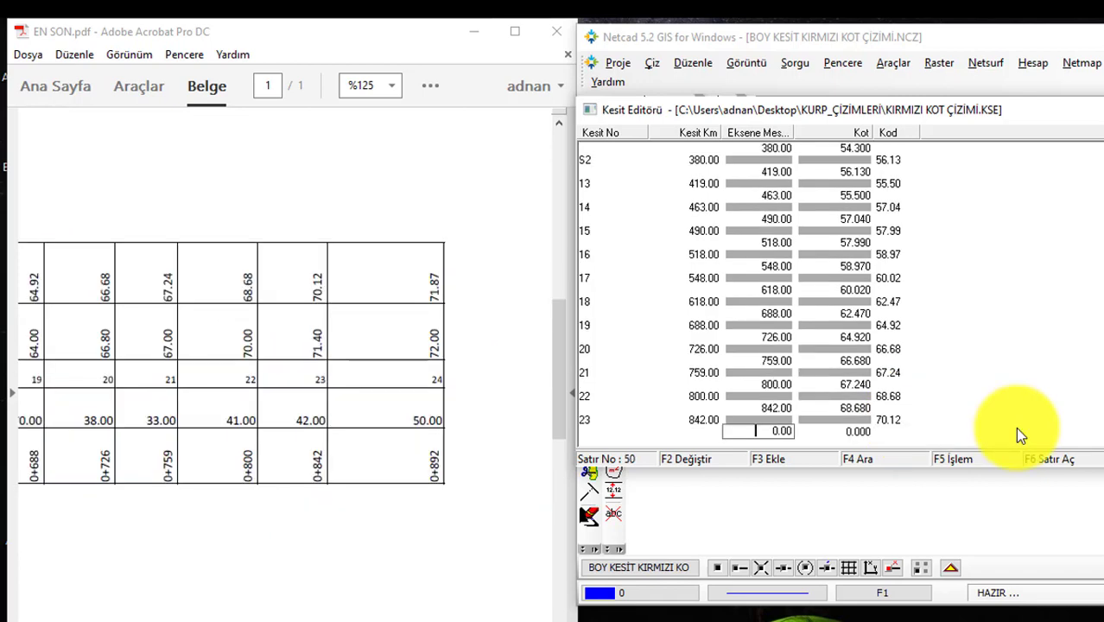
text(892)
key(Return)
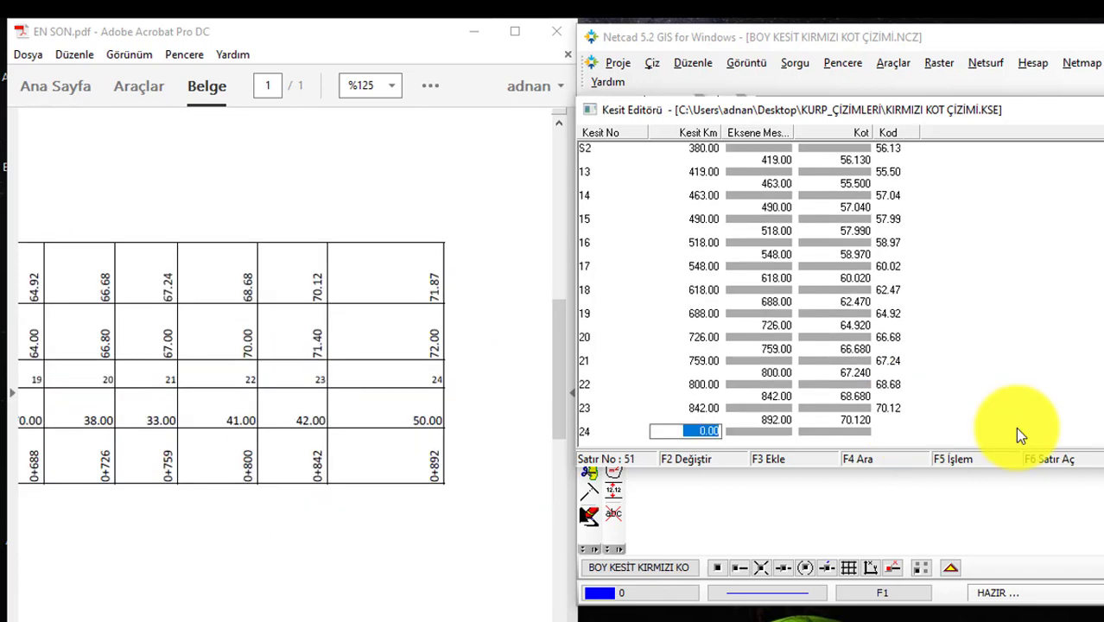
key(Return)
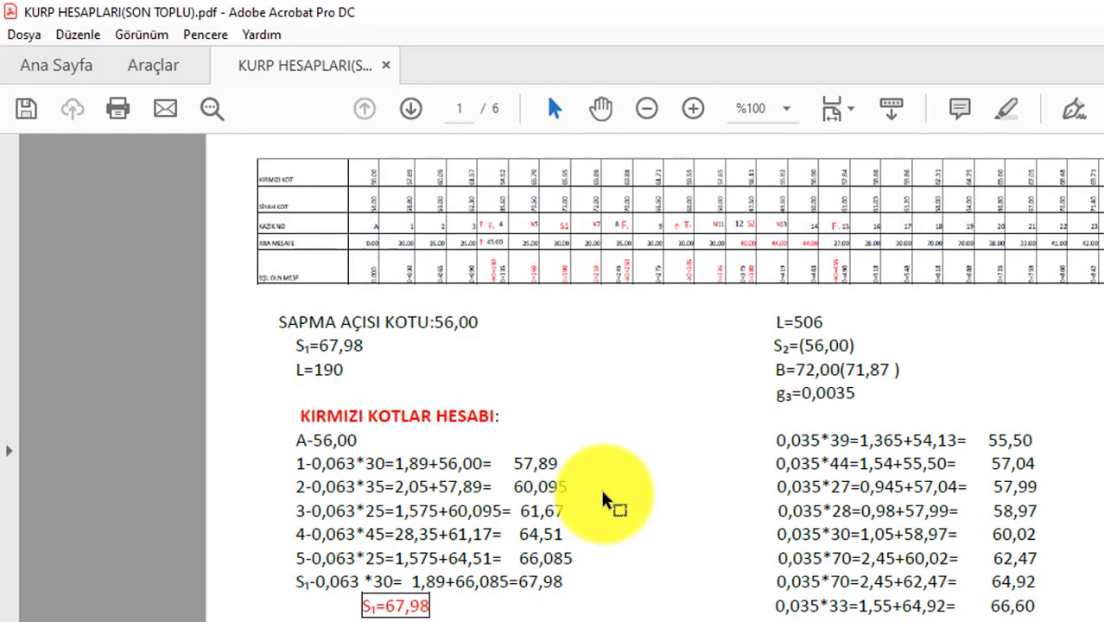
Reload the KIRMIZI KOT ÇİZİMİ section file into the section table
scroll(592, 483, down, 3)
ctrl+scroll(600, 363, down, 1)
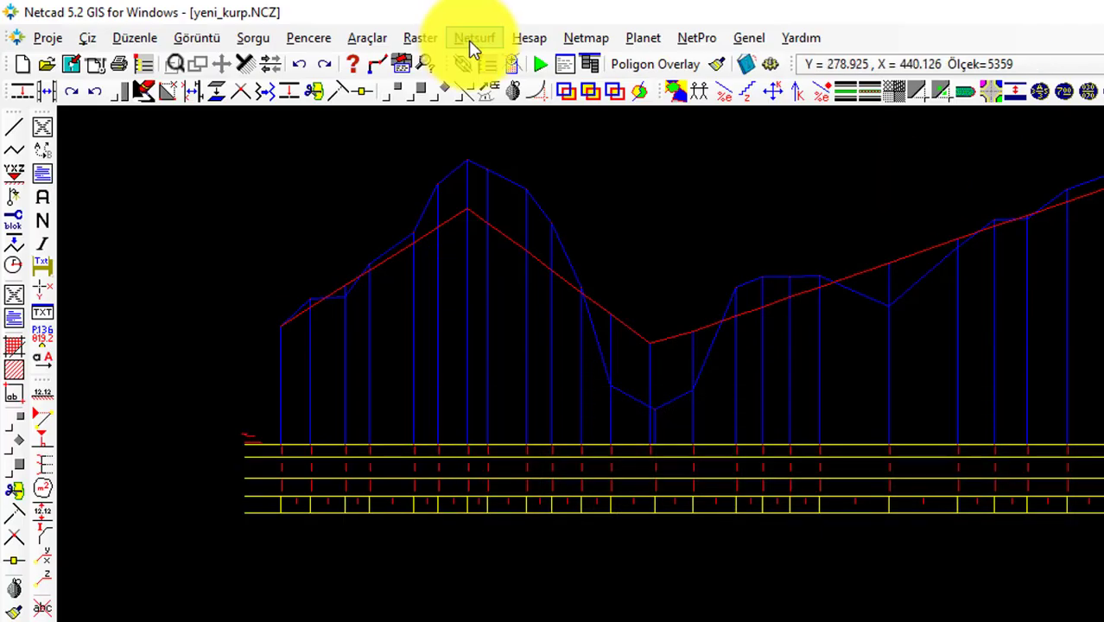
click(529, 38)
click(710, 291)
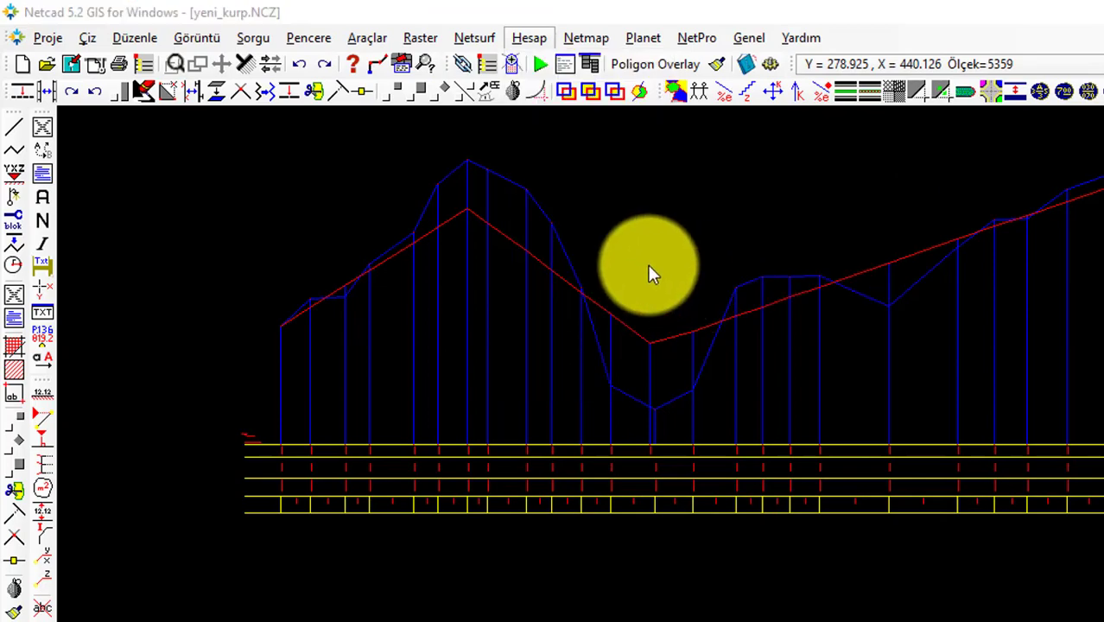
double_click(499, 251)
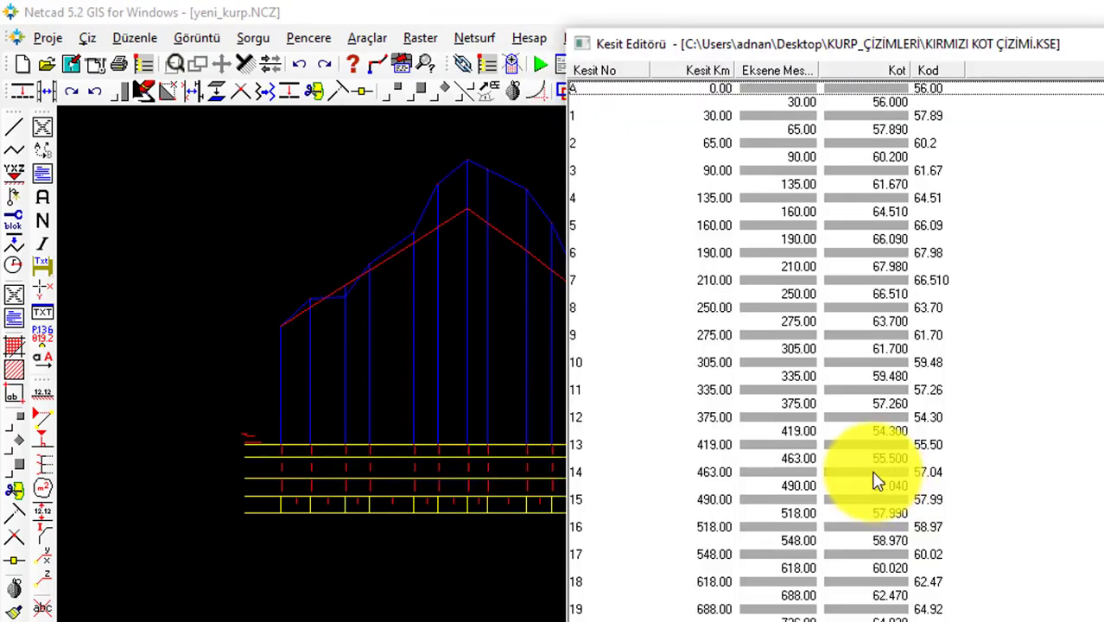
Scroll the PDF to the KIRMIZI KOTLAR HESABI and EĞİM HESABI calculations
scroll(880, 156, down, 1)
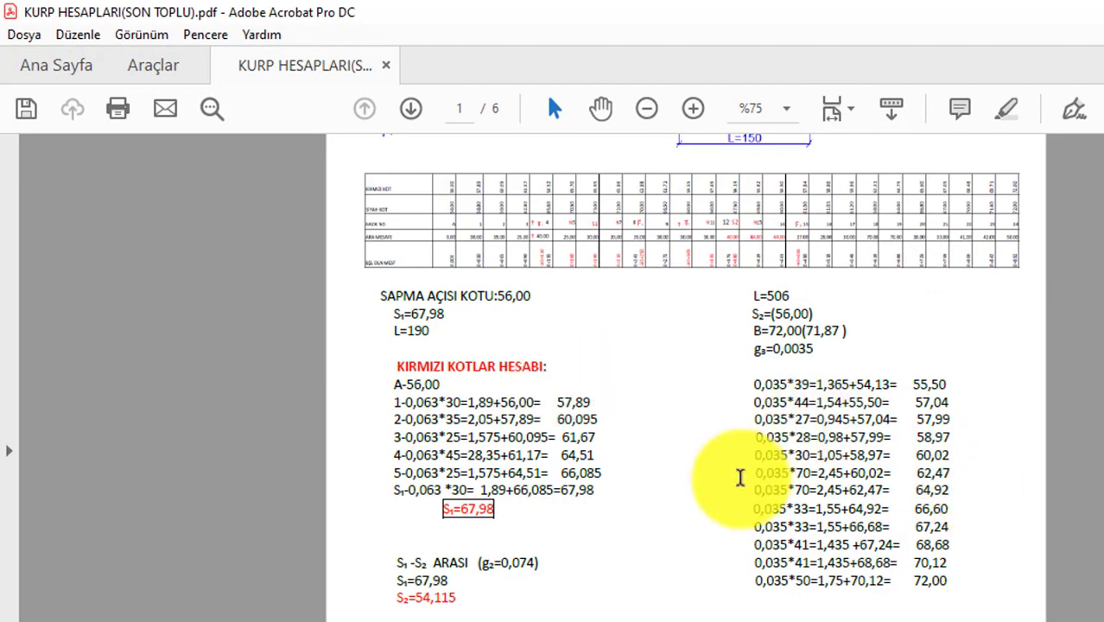
scroll(747, 441, down, 3)
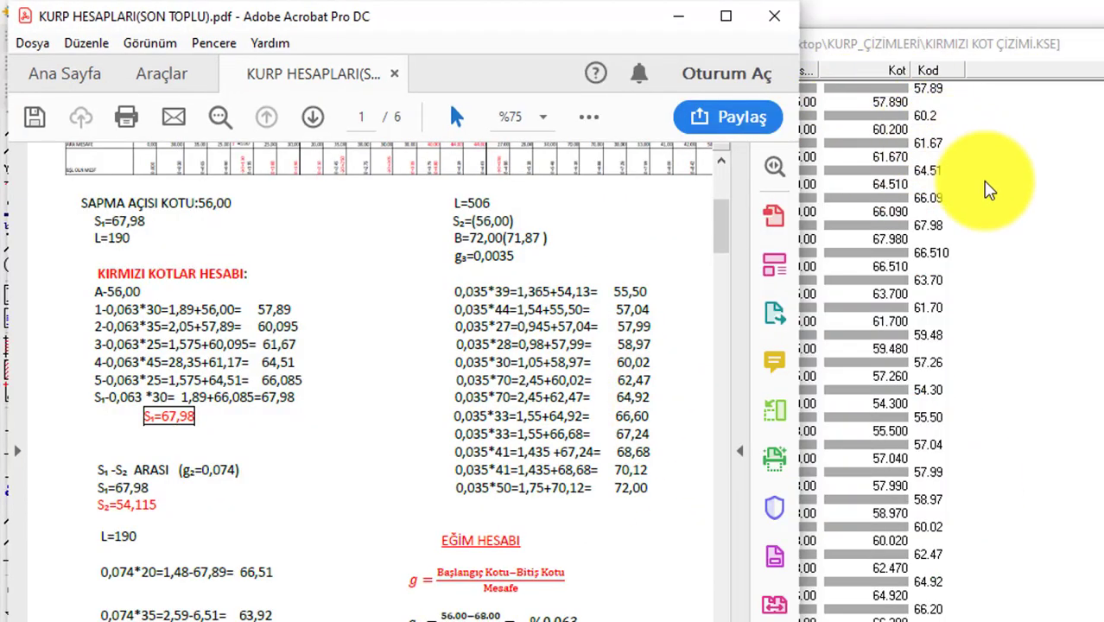
scroll(983, 185, up, 1)
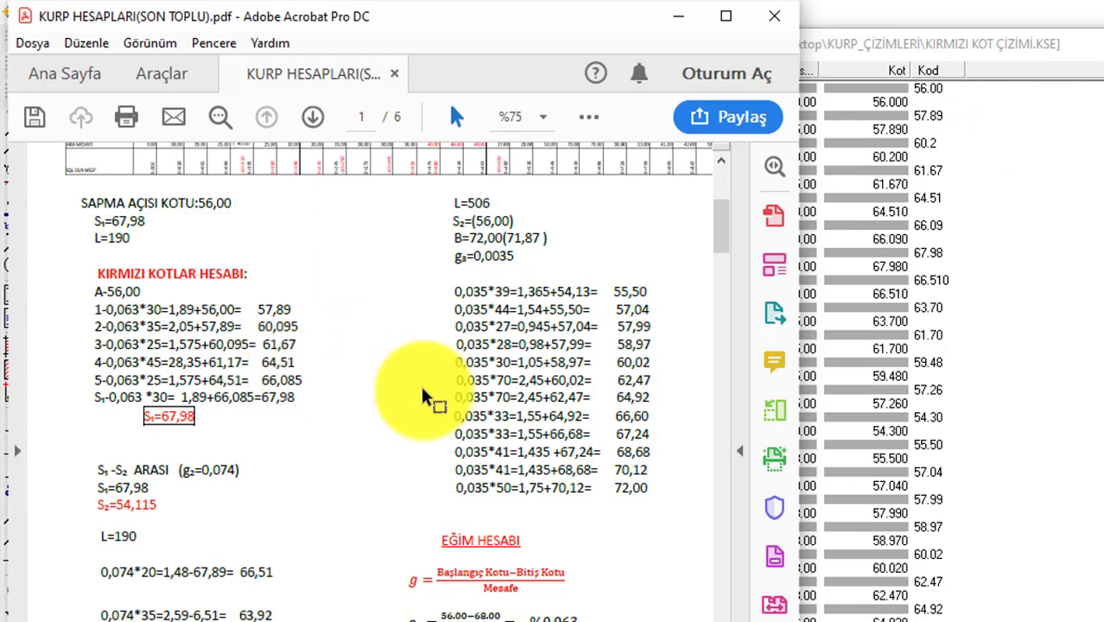
scroll(976, 402, down, 1)
scroll(603, 530, down, 2)
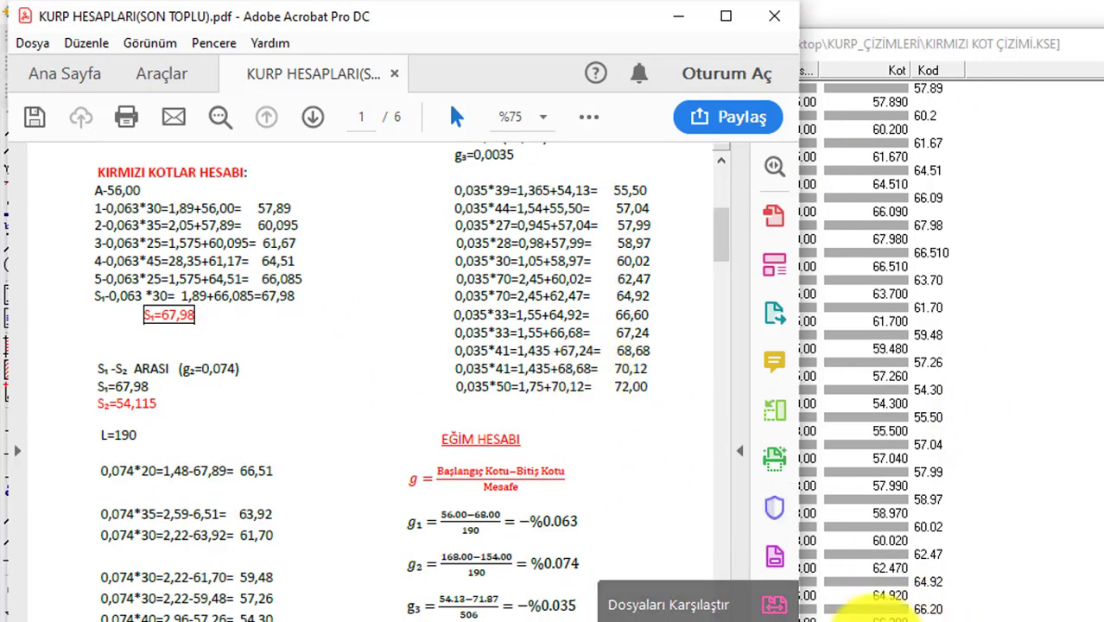
Save the red-grade section file, close the section table and start a new project
click(678, 17)
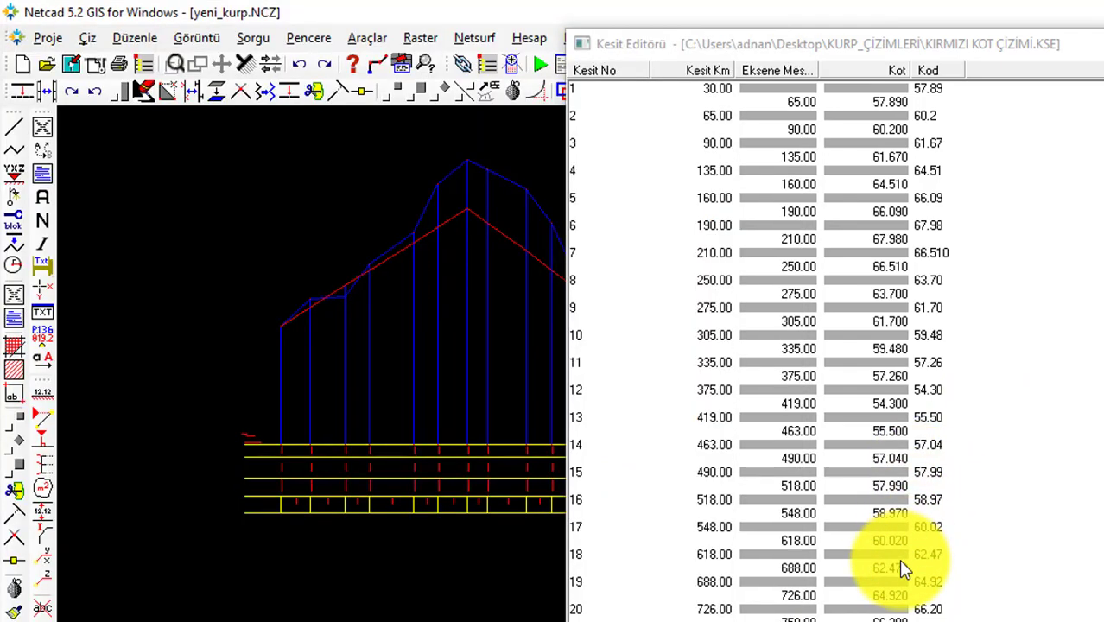
key(ctrl+s)
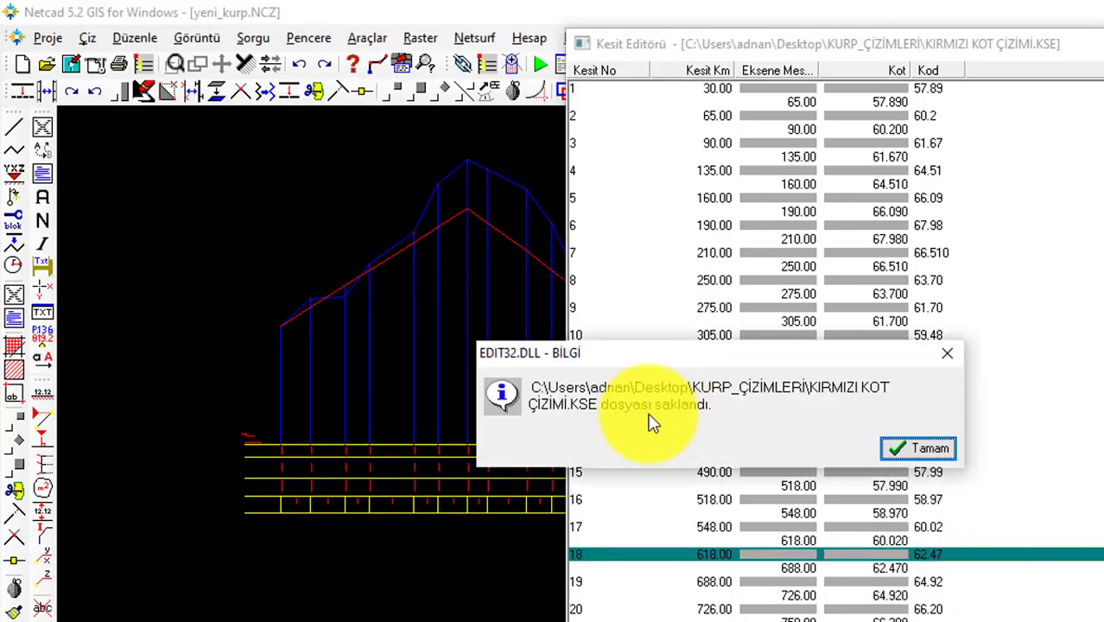
click(909, 448)
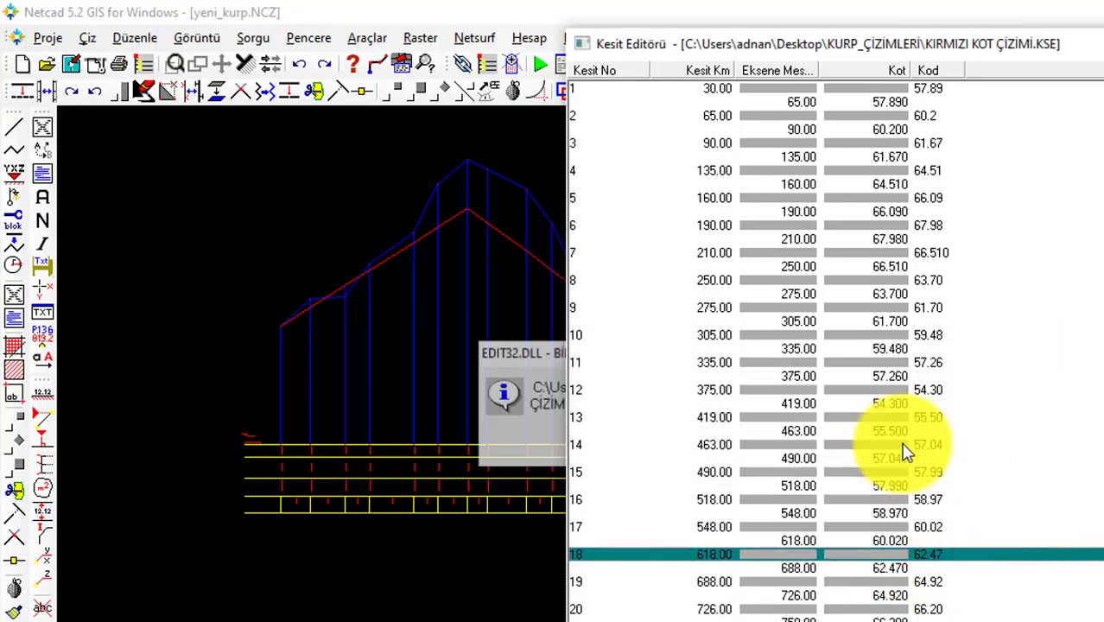
click(1091, 45)
click(23, 65)
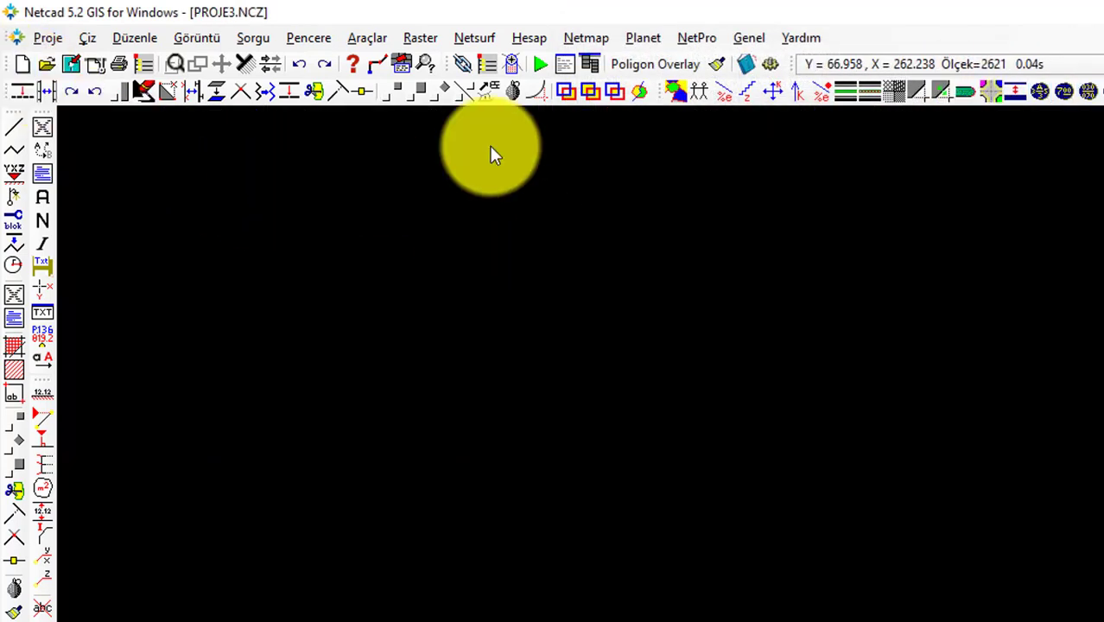
Open KURP ÇİZİMİ BOY KESİTİ in the section drawing command and accept the profile scales
click(474, 38)
mouse_move(527, 114)
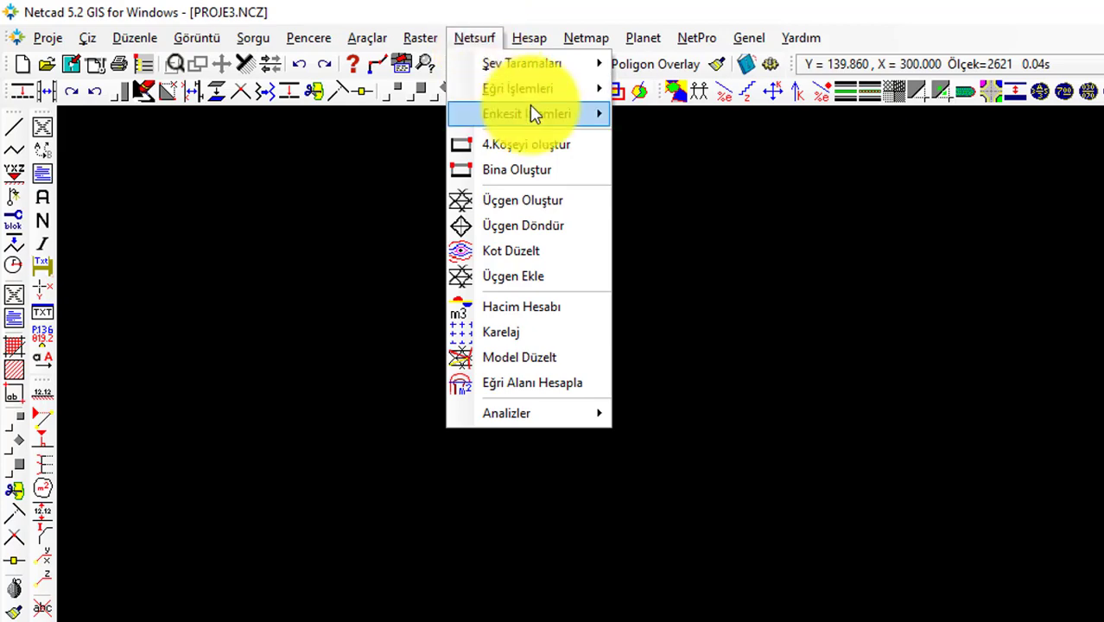
click(684, 240)
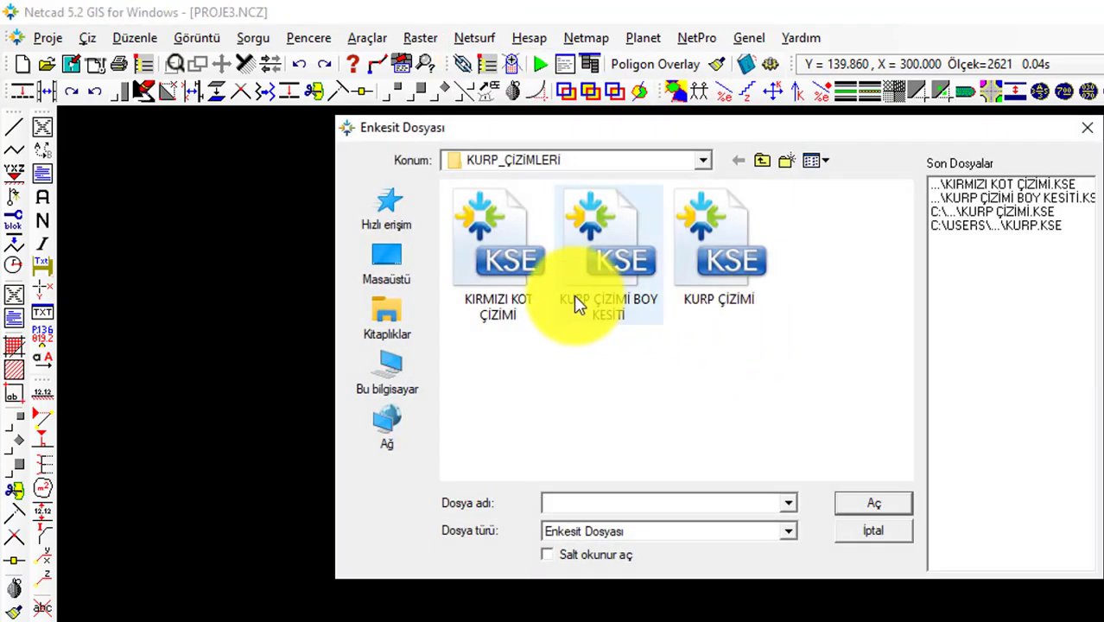
click(606, 243)
click(871, 504)
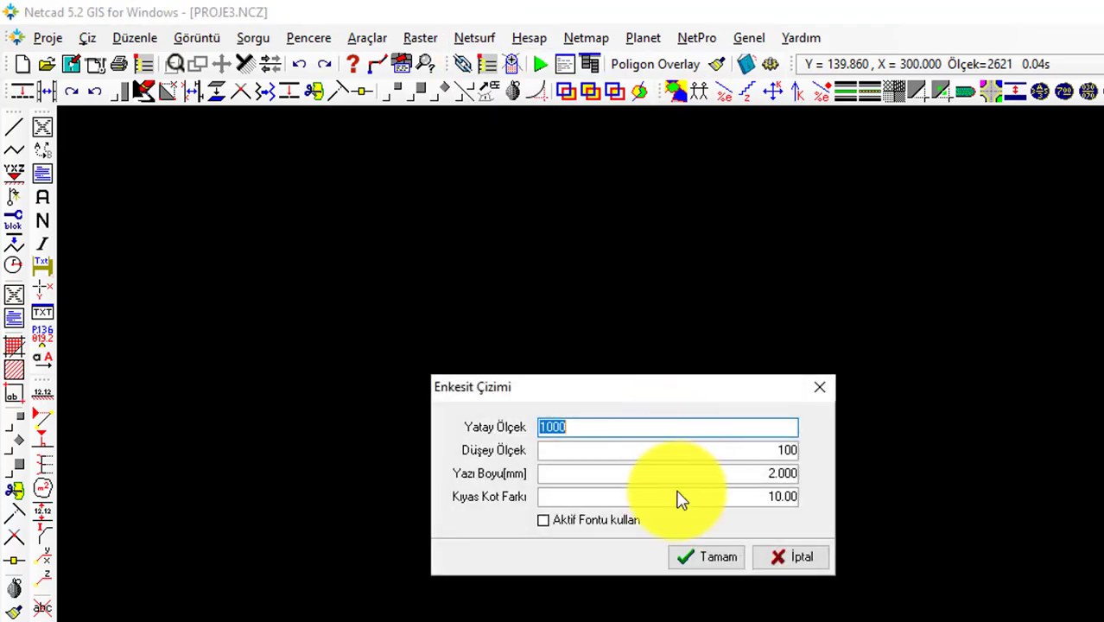
key(Return)
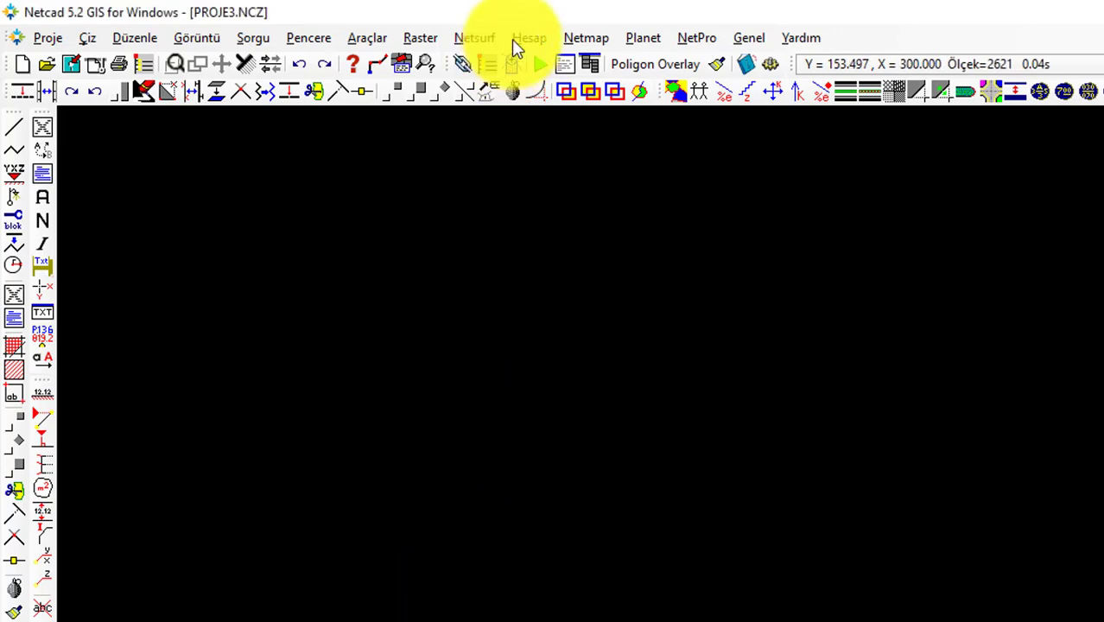
Draw the KURP ÇİZİMİ BOY KESİTİ ground profile with value 5, then zoom out to view it
click(488, 38)
mouse_move(544, 121)
click(688, 239)
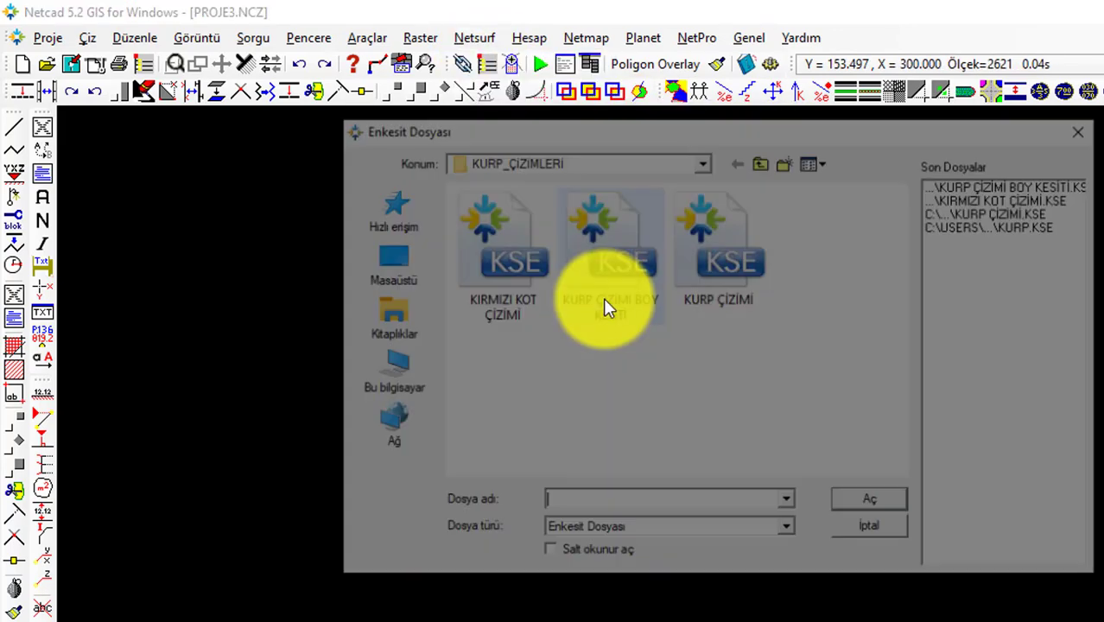
click(603, 297)
click(871, 503)
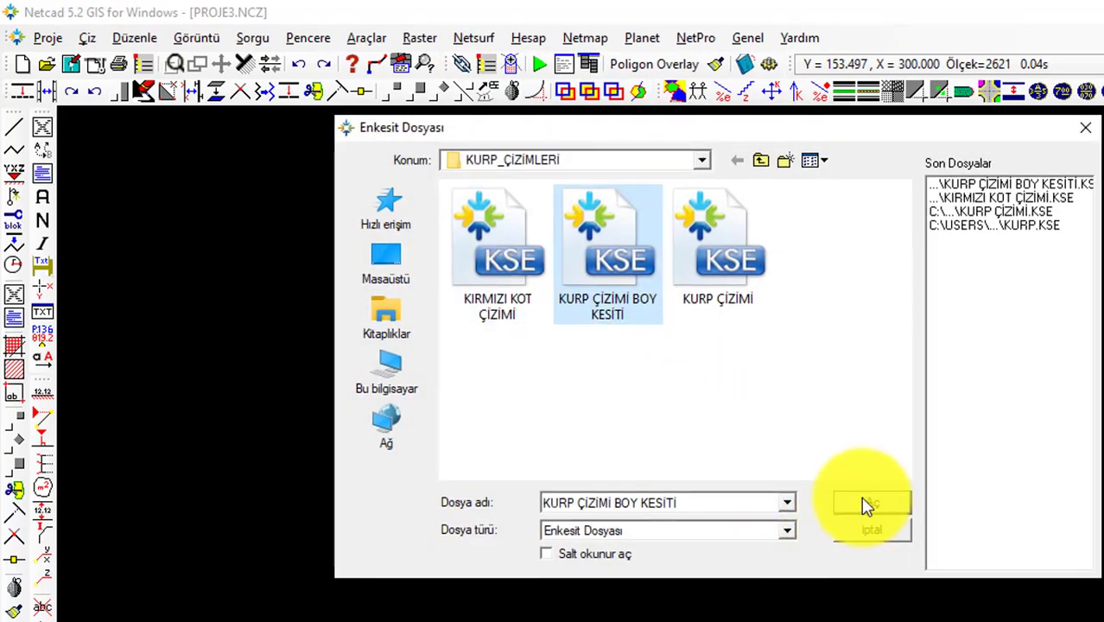
text(5)
key(Return)
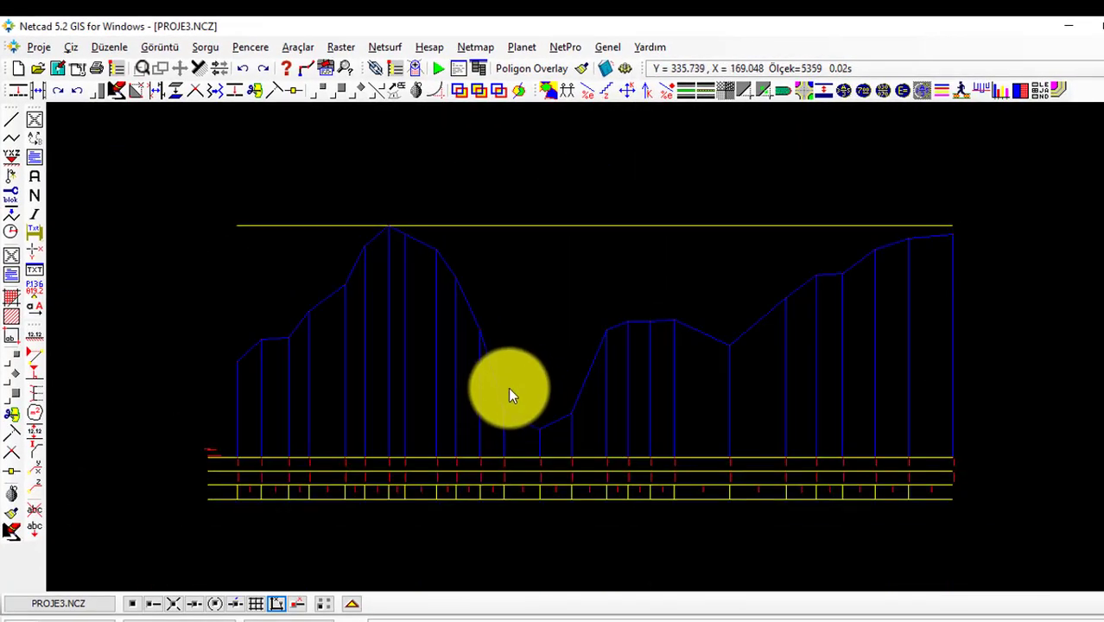
click(319, 90)
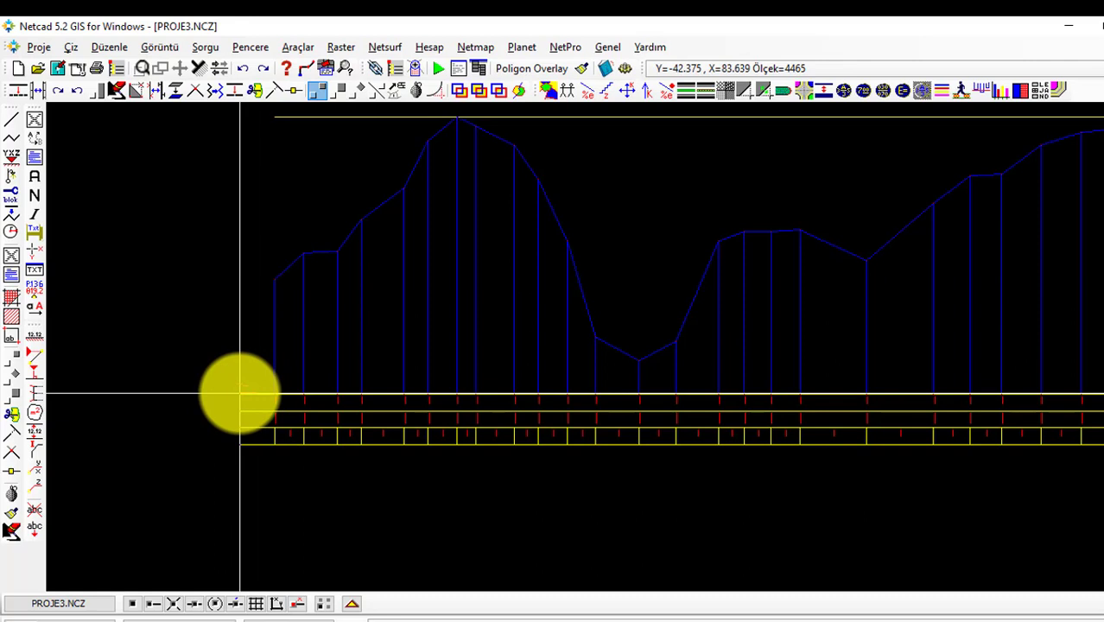
click(266, 406)
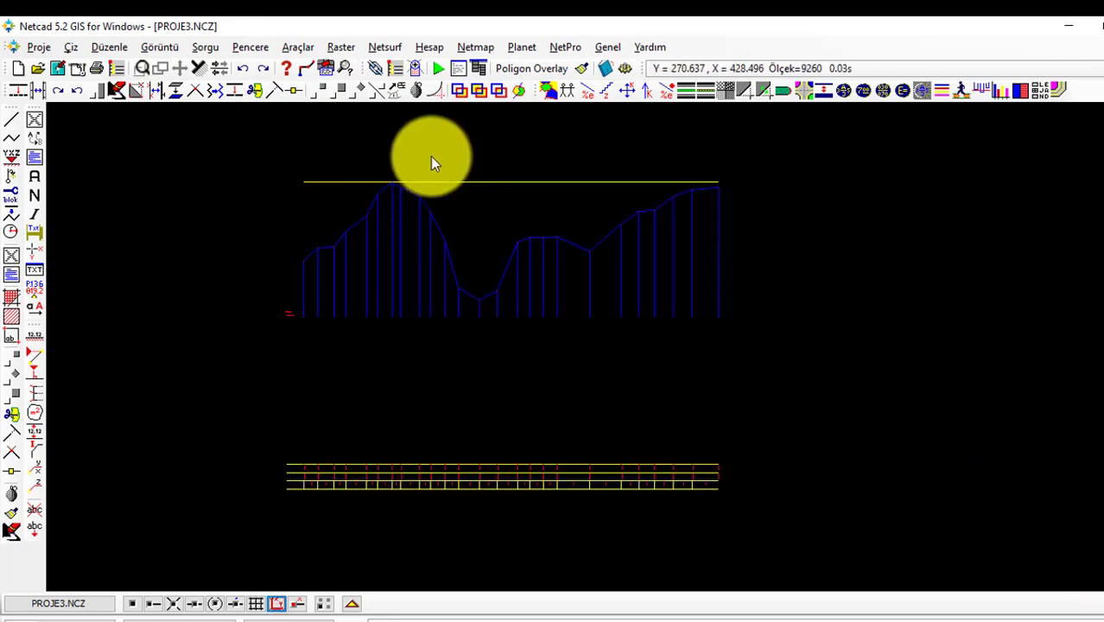
click(382, 48)
mouse_move(427, 109)
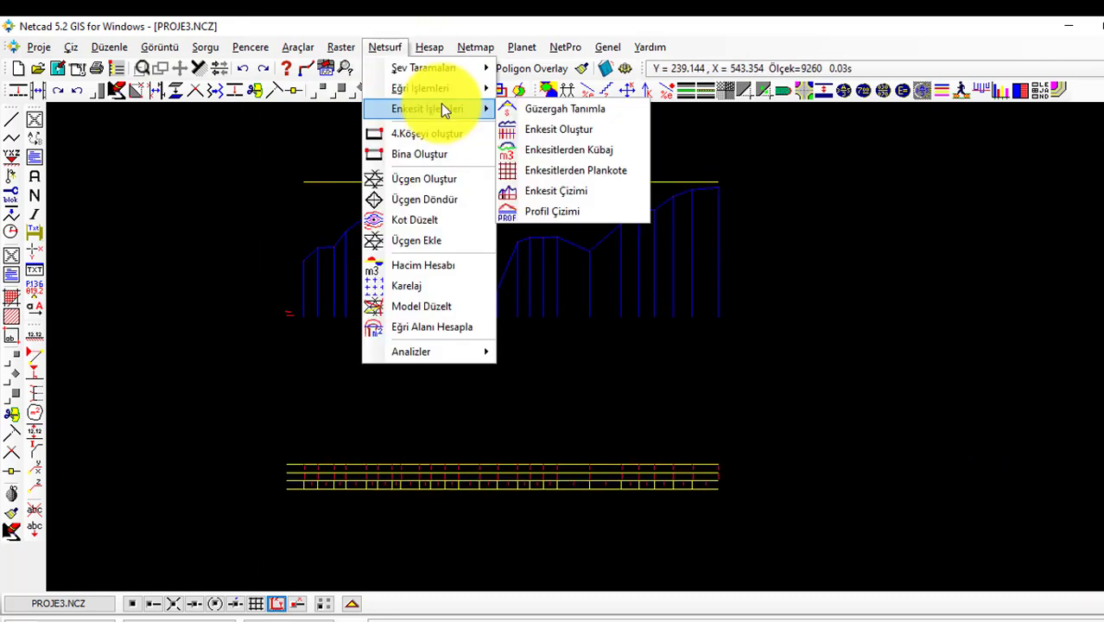
Draw the KIRMIZI KOT ÇİZİMİ grade line with Kıyas Kot Farkı 10 and active-font labels
click(572, 213)
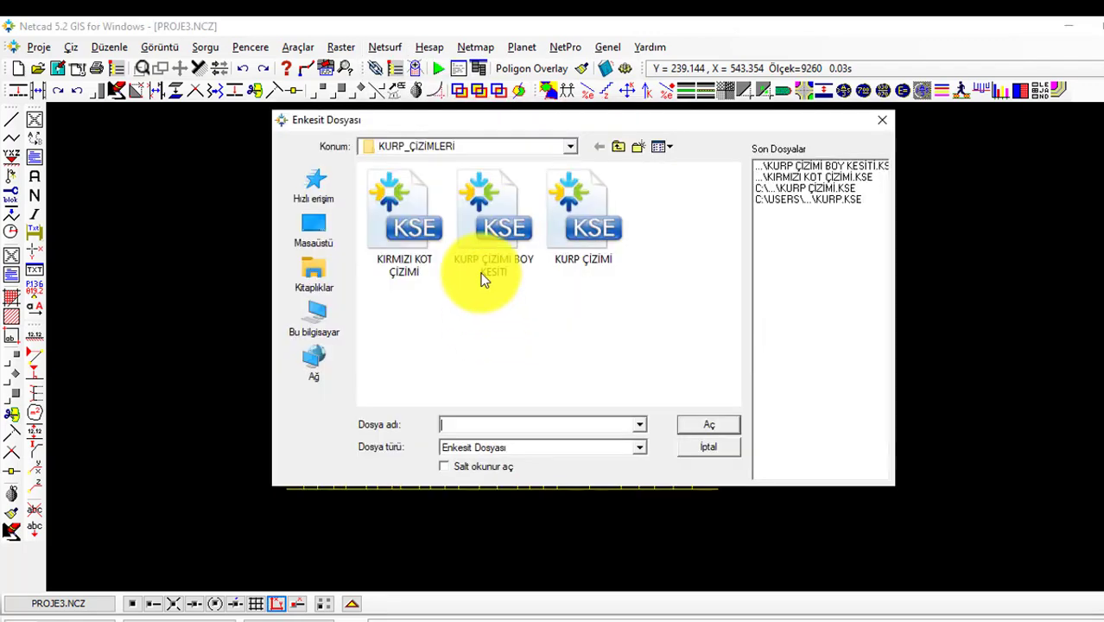
click(689, 424)
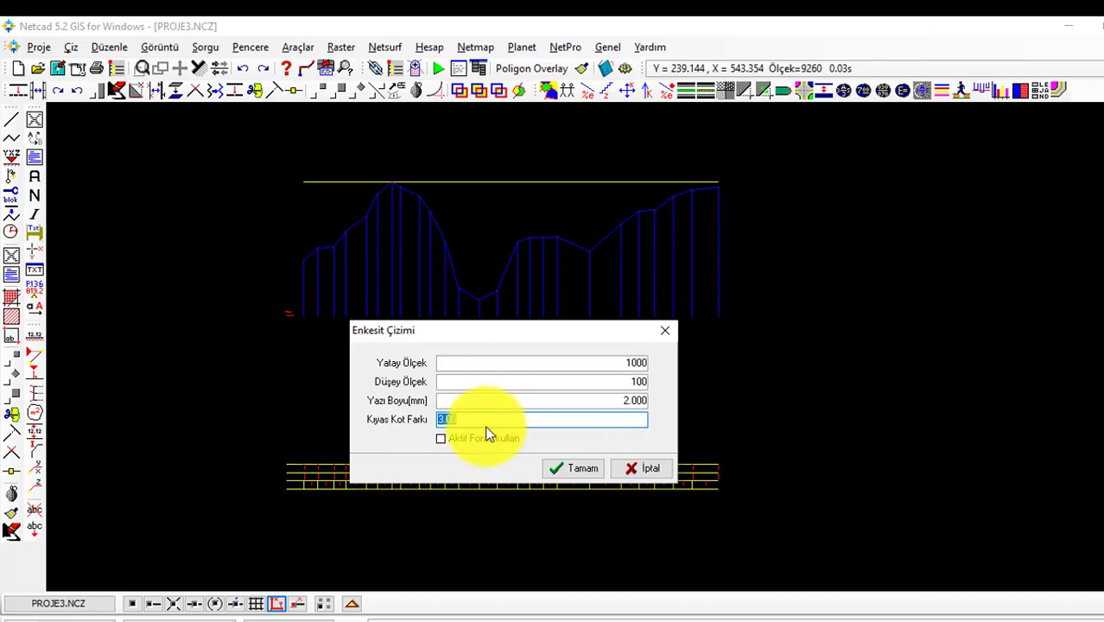
text(0)
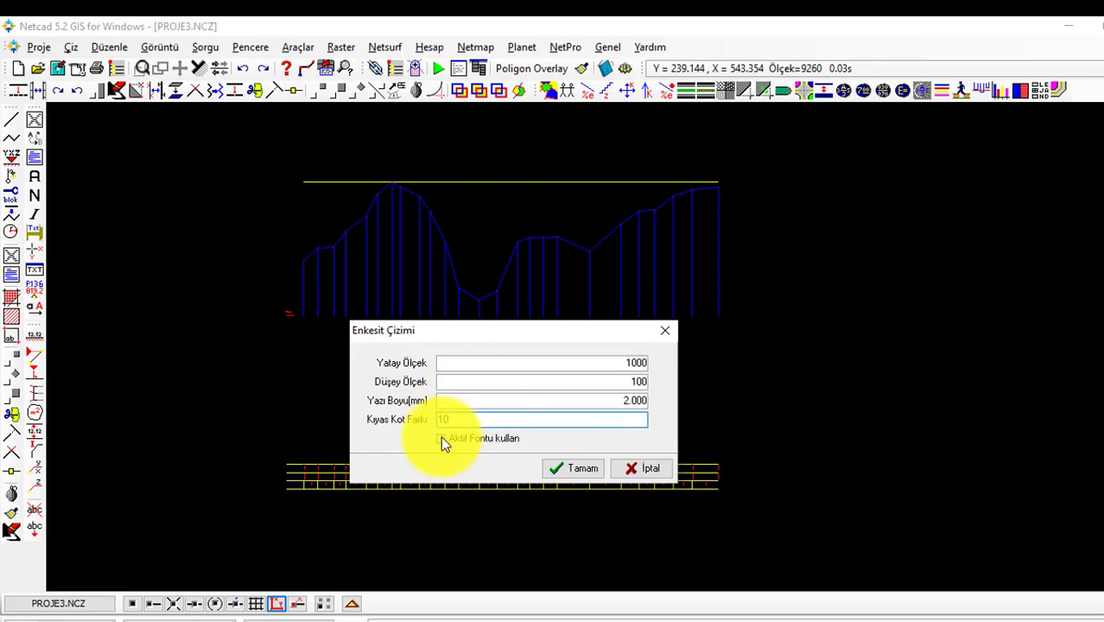
click(440, 438)
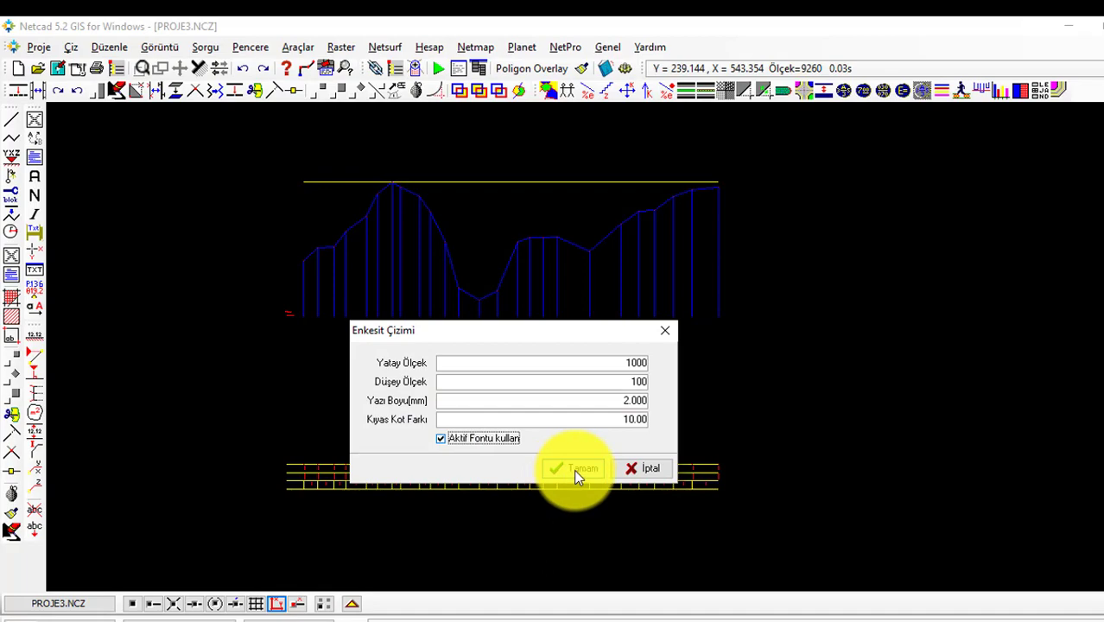
click(574, 469)
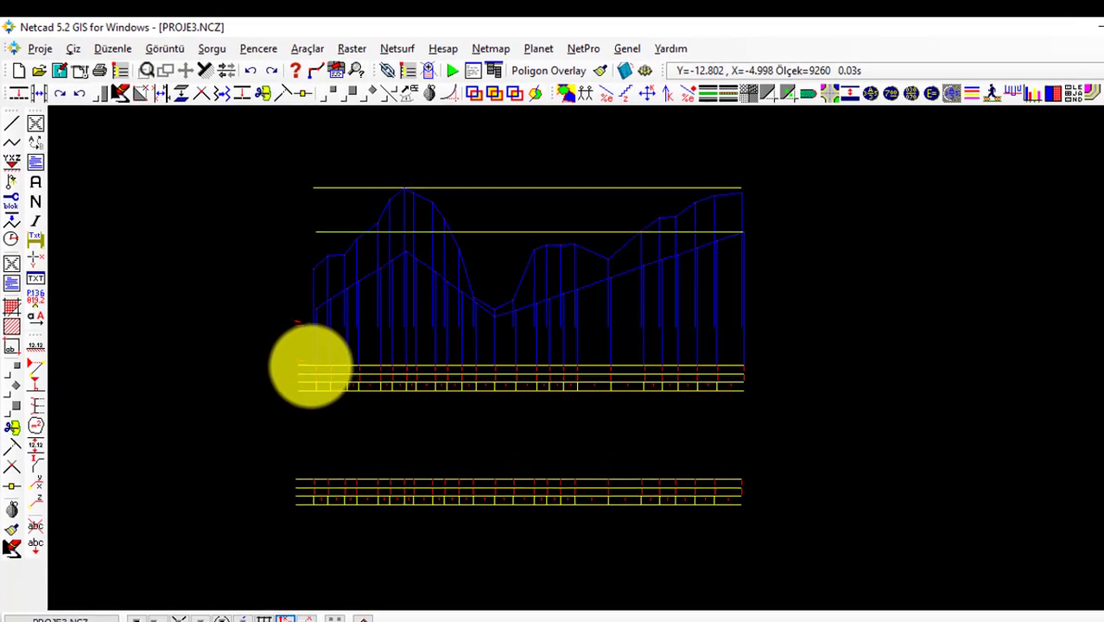
scroll(309, 366, up, 2)
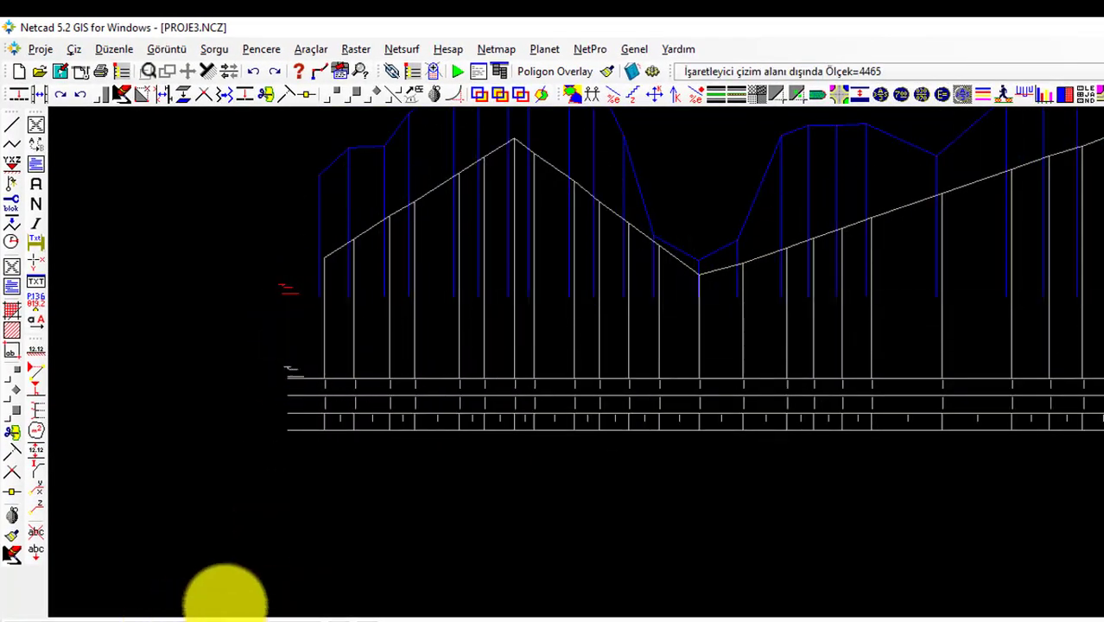
scroll(295, 296, up, 2)
scroll(476, 375, up, 1)
scroll(399, 357, up, 2)
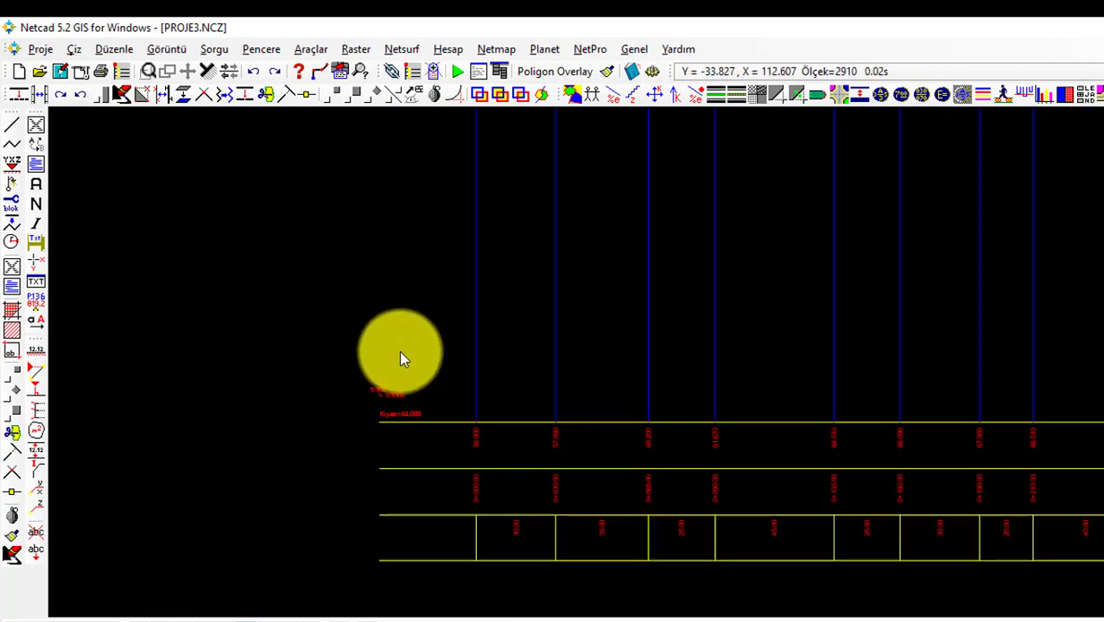
scroll(412, 375, up, 2)
Zoom and pan to frame the grade line overlaid on the blue ground profile and table
scroll(386, 417, down, 2)
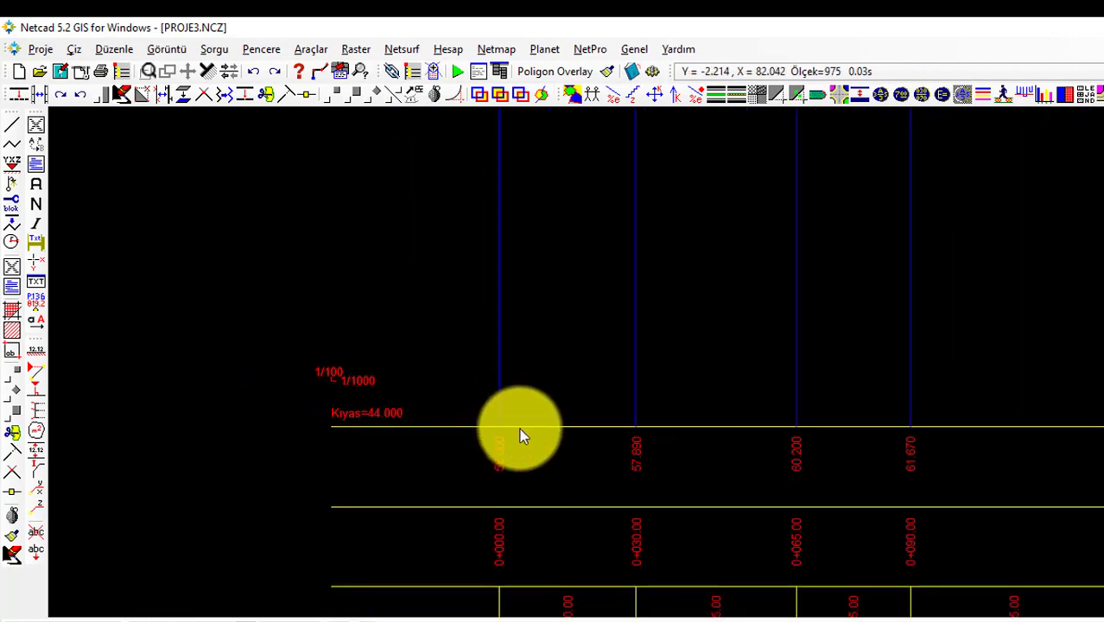
scroll(456, 412, down, 1)
middle_drag(511, 383, 389, 325)
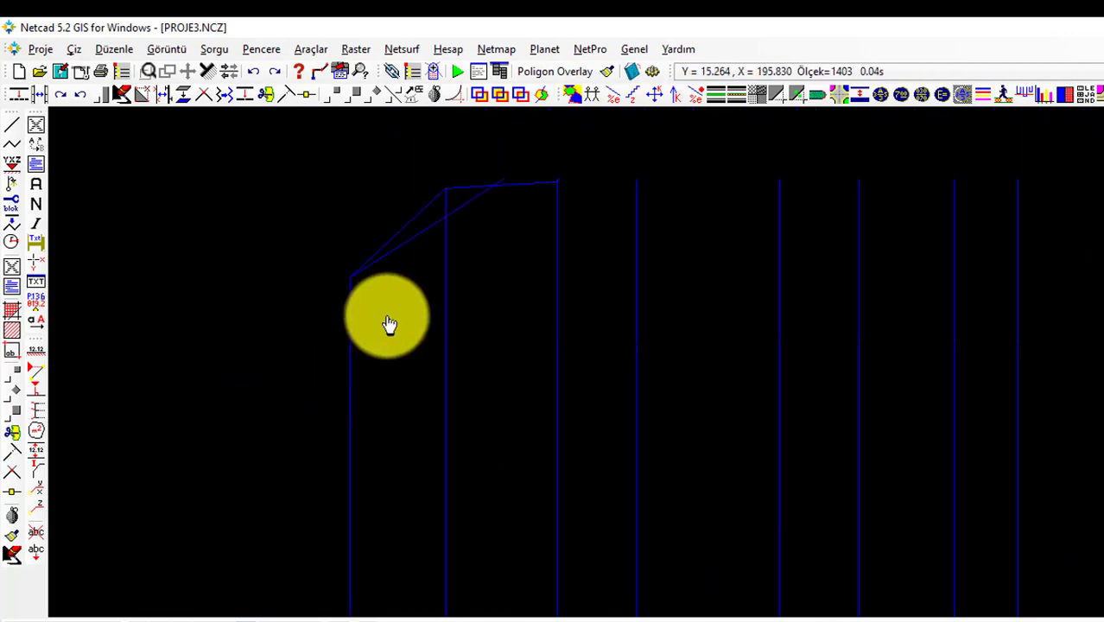
scroll(390, 326, down, 1)
middle_drag(690, 277, 1096, 229)
scroll(725, 388, down, 2)
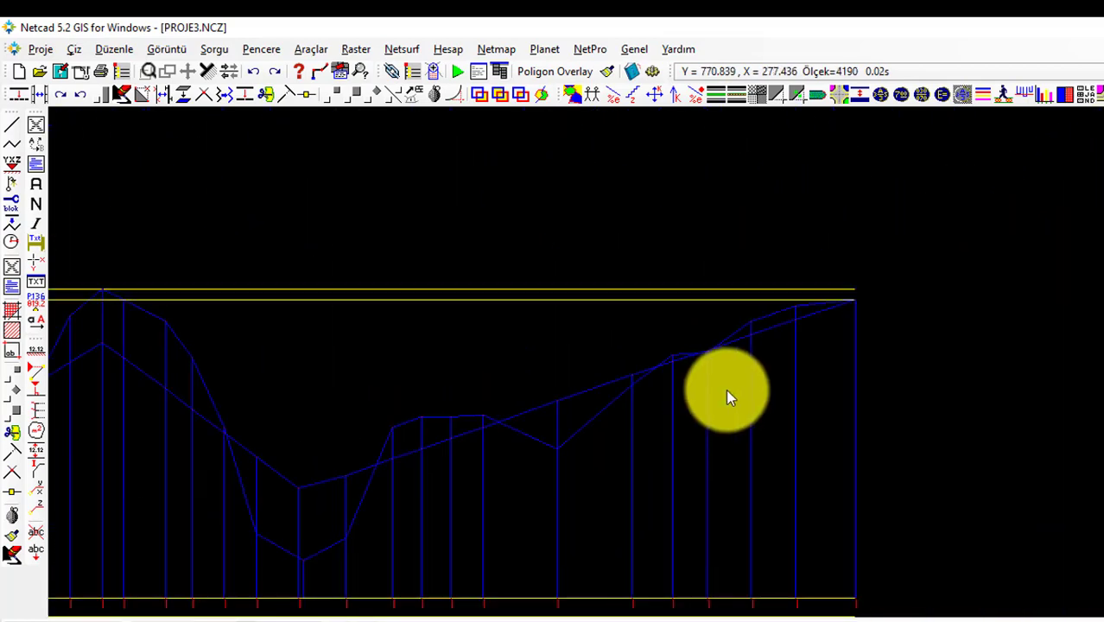
scroll(743, 371, up, 2)
middle_drag(742, 372, 695, 326)
scroll(689, 337, down, 1)
scroll(688, 329, down, 1)
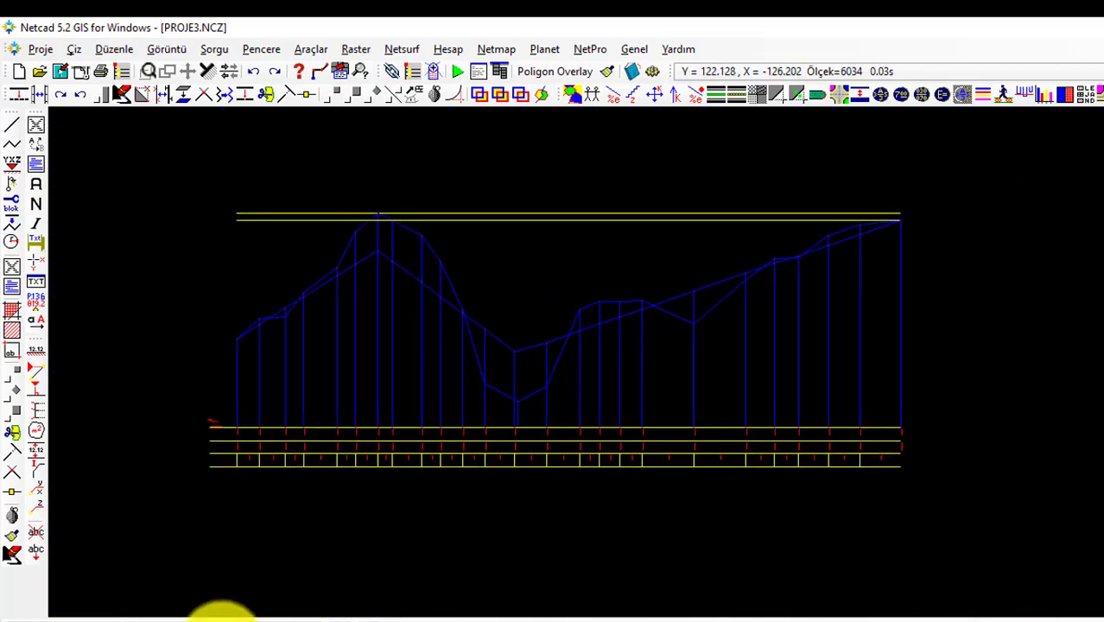
middle_drag(440, 412, 548, 311)
scroll(548, 311, down, 1)
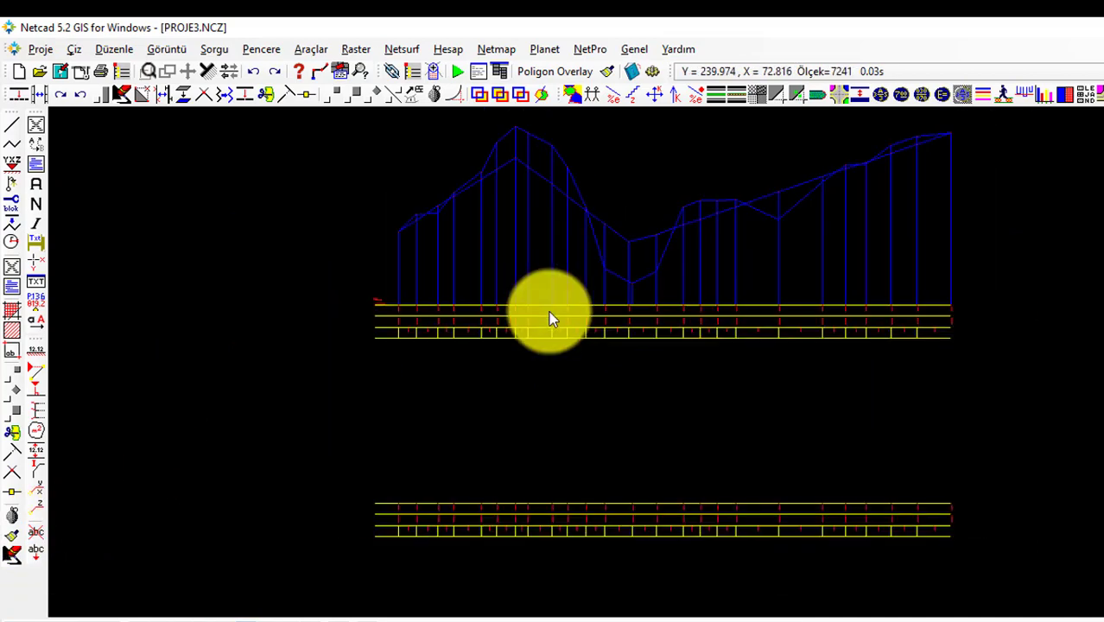
scroll(578, 316, up, 1)
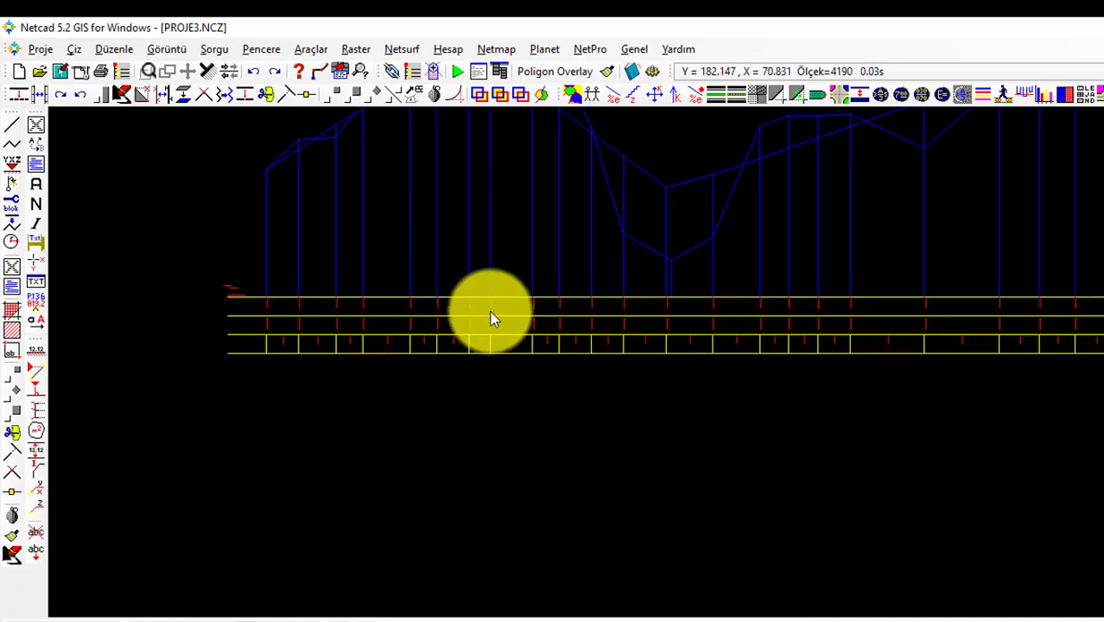
Open the Tabakalar layer list and locate layer 7, which holds the grade line
click(335, 93)
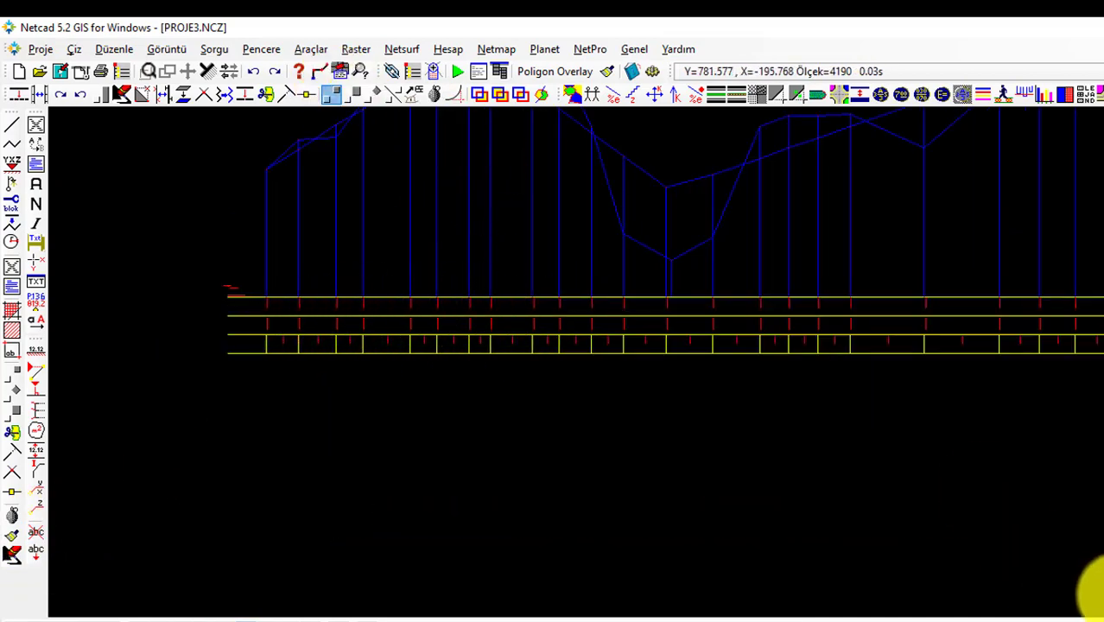
scroll(554, 315, up, 4)
scroll(520, 369, down, 2)
scroll(365, 364, up, 5)
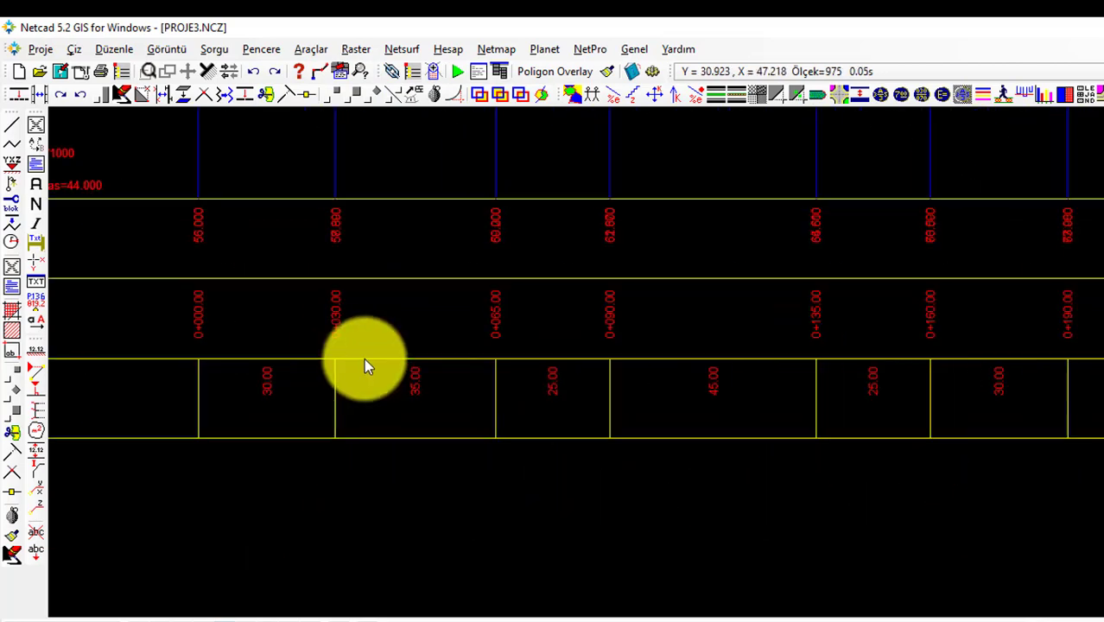
scroll(363, 357, up, 1)
scroll(363, 355, down, 2)
scroll(358, 357, up, 2)
scroll(491, 269, down, 1)
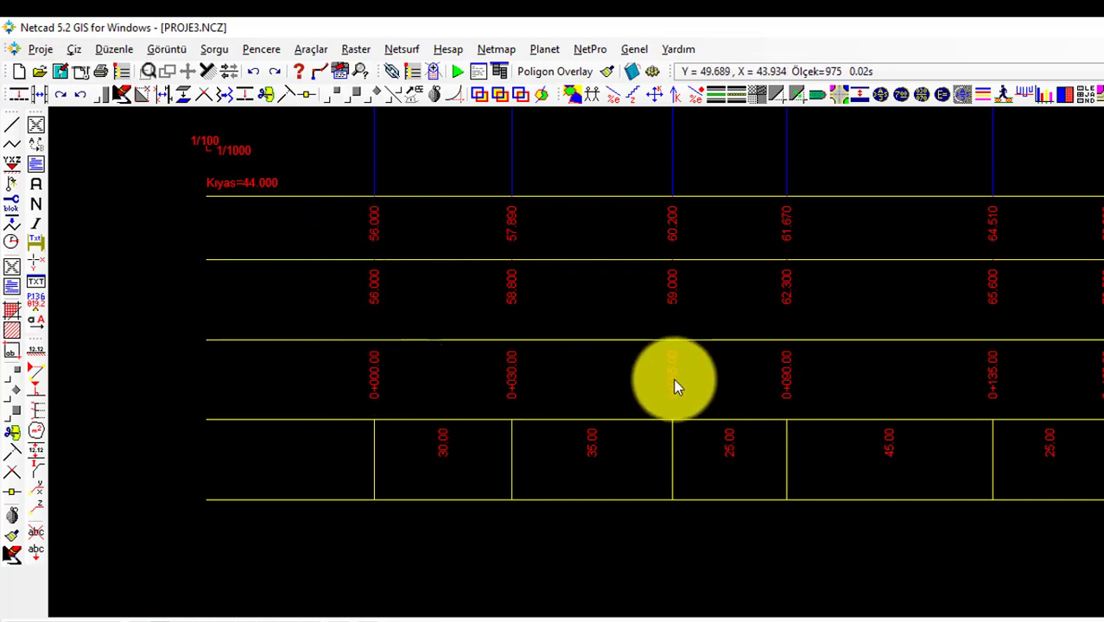
scroll(647, 466, down, 3)
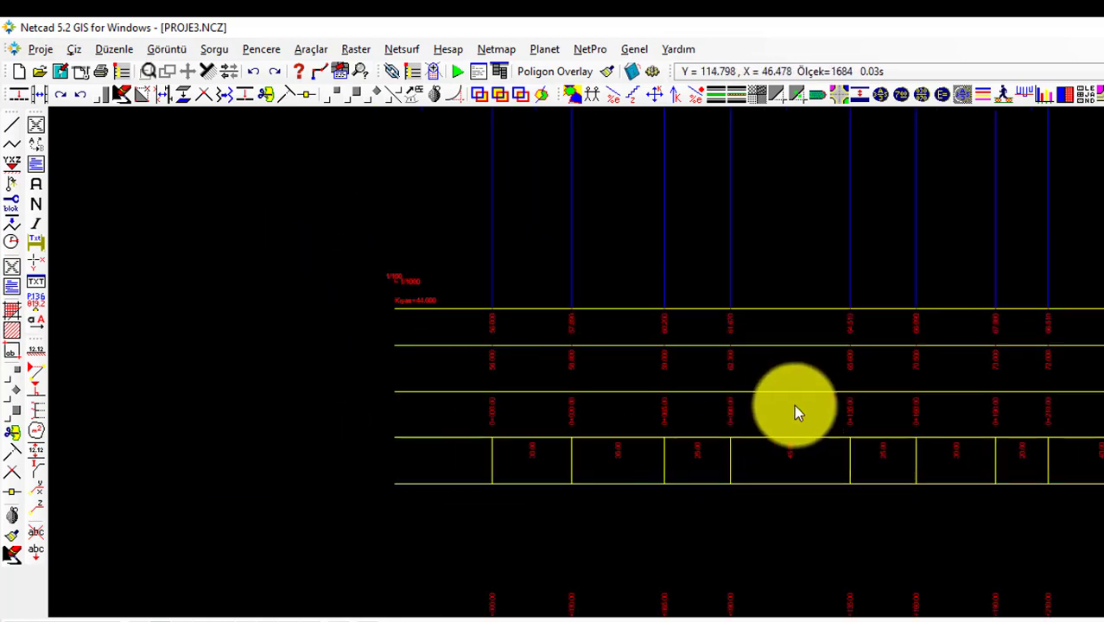
scroll(604, 363, down, 3)
scroll(988, 333, down, 2)
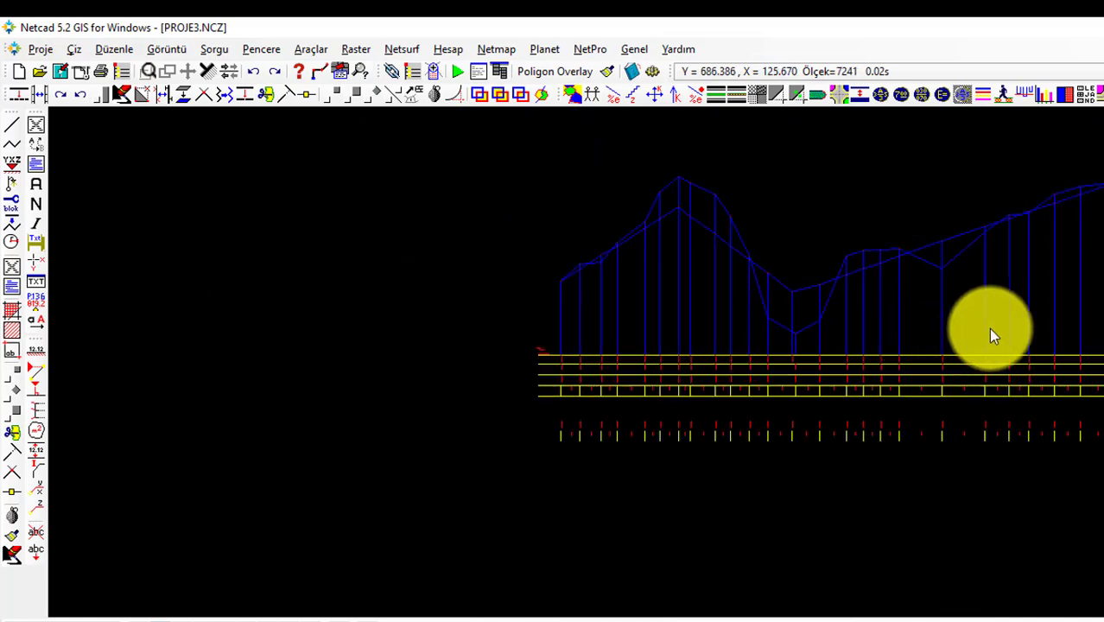
middle_drag(990, 335, 755, 320)
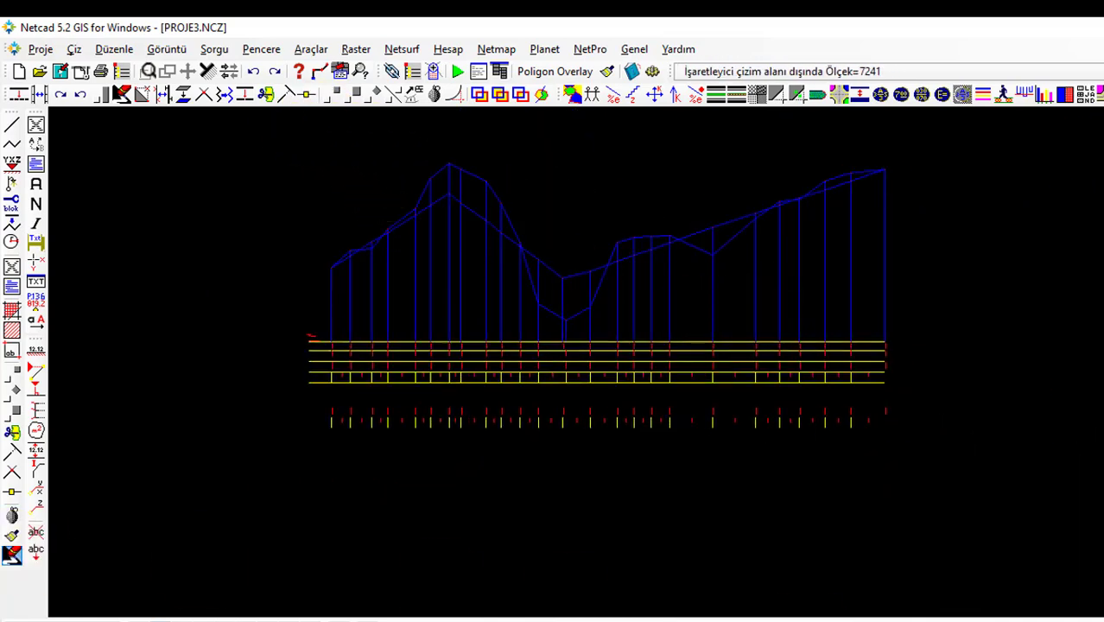
scroll(395, 290, up, 2)
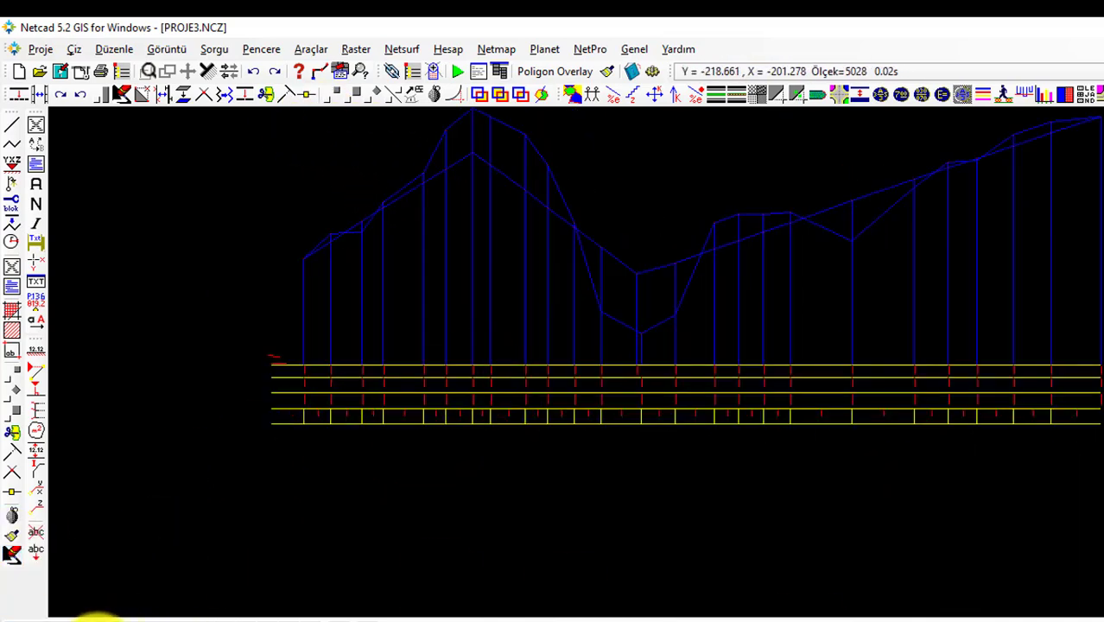
Set layer 7's colour to red in Tabaka Özellikleri
click(413, 248)
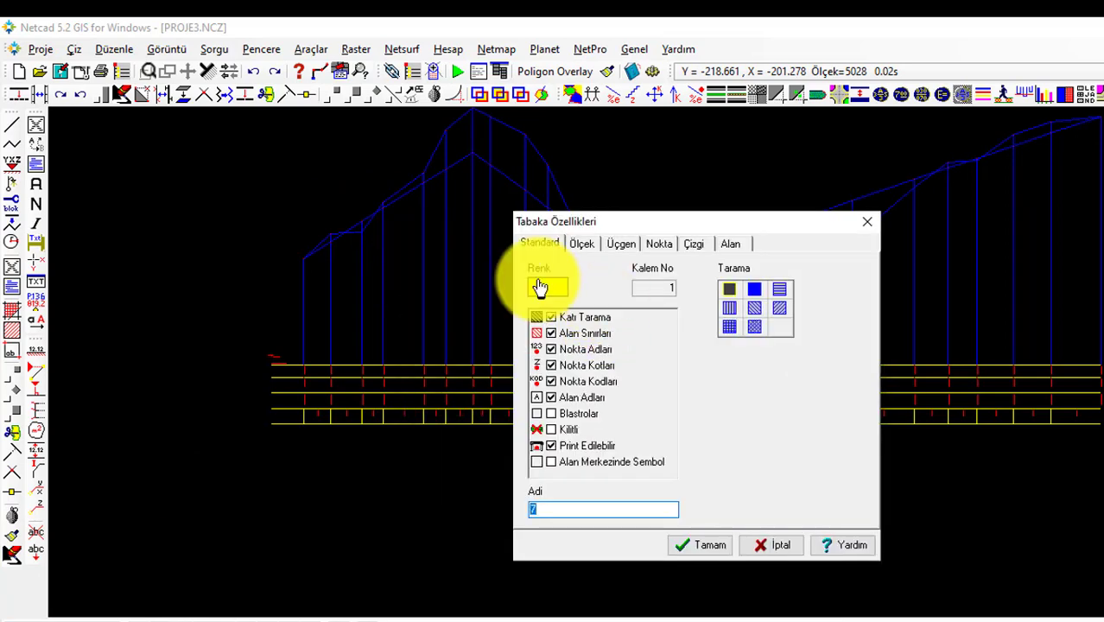
click(539, 288)
click(431, 222)
click(451, 414)
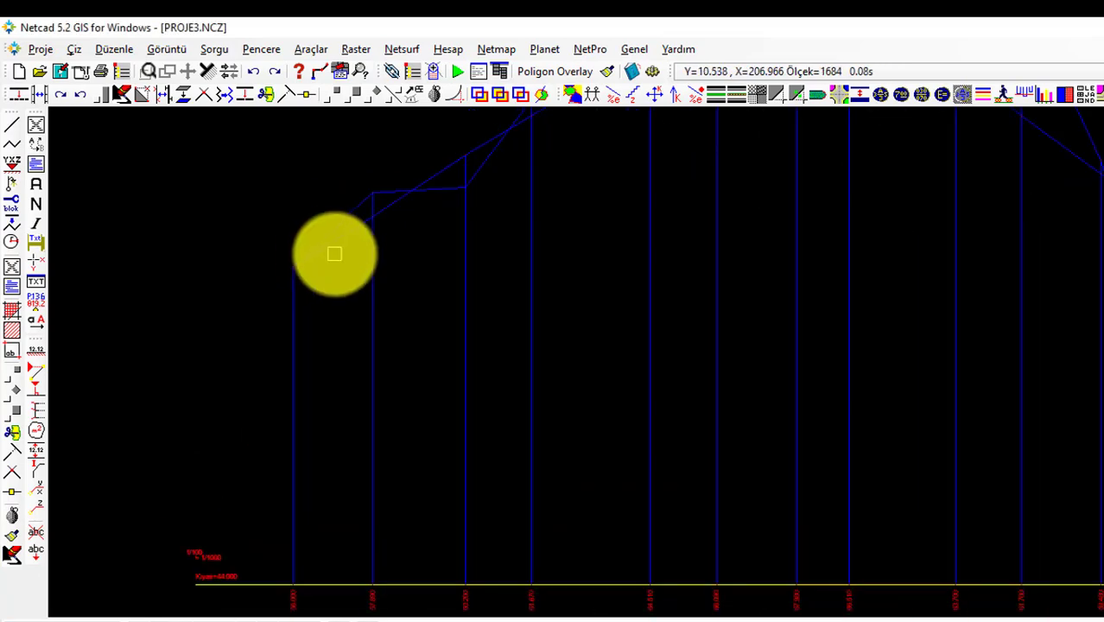
Zoom and pan out to view the whole red grade line
scroll(691, 233, down, 2)
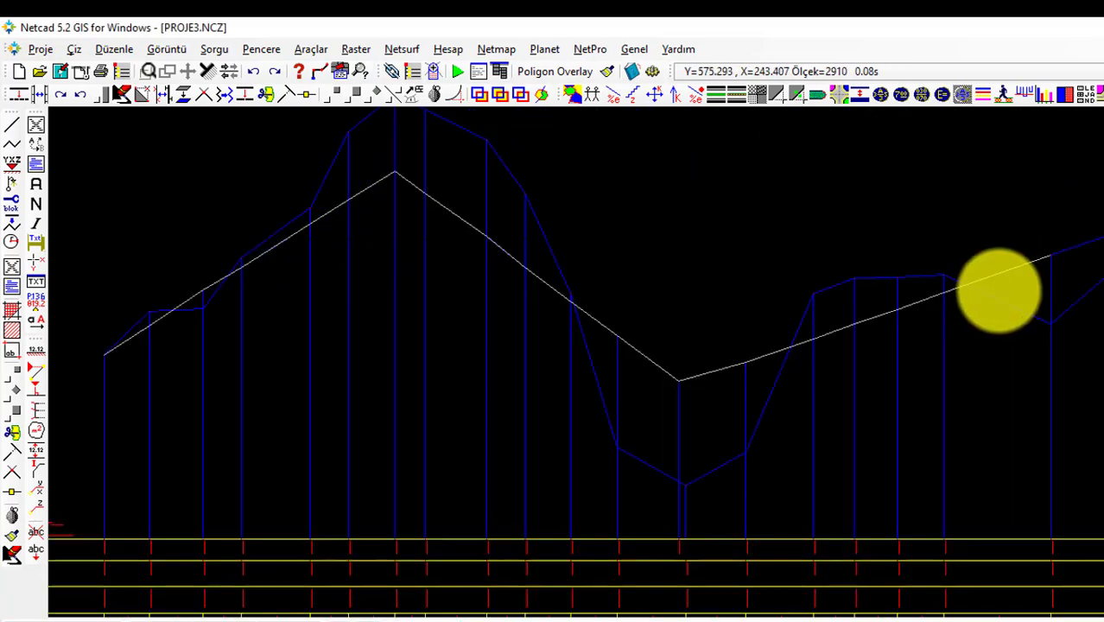
middle_drag(1000, 291, 296, 456)
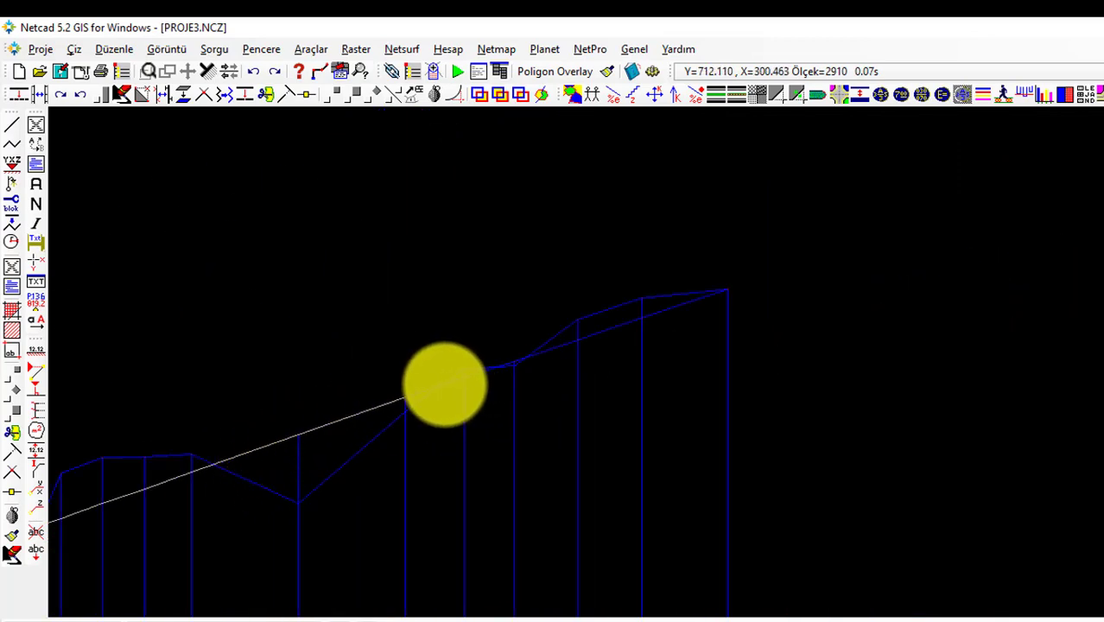
scroll(520, 422, down, 2)
mouse_move(520, 423)
middle_down()
mouse_move(722, 328)
mouse_move(677, 313)
middle_up()
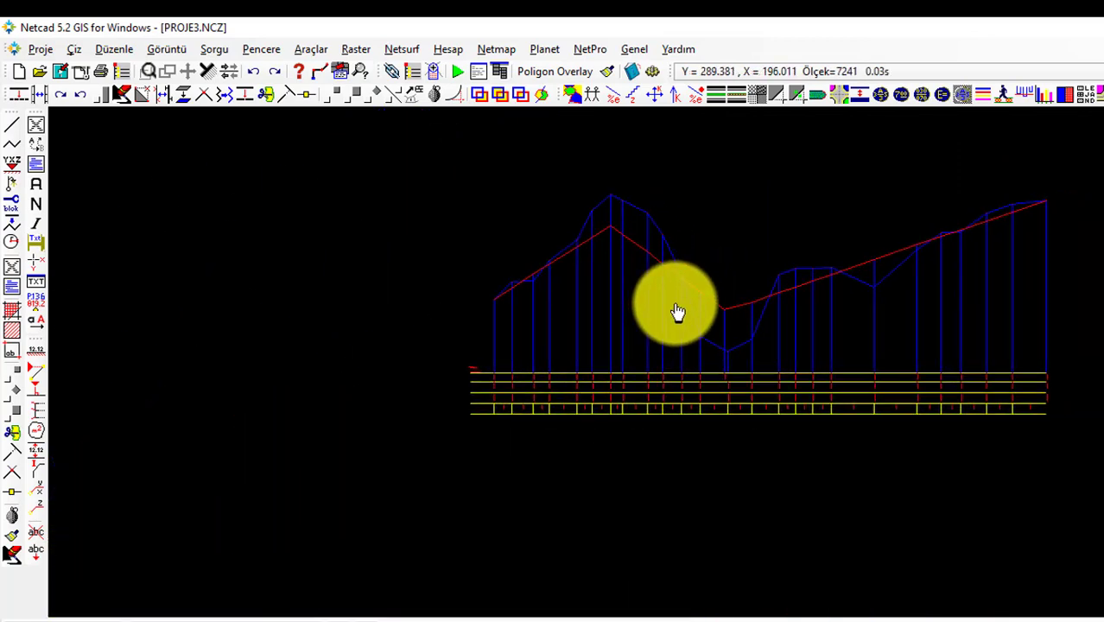
scroll(684, 323, up, 2)
scroll(551, 364, down, 1)
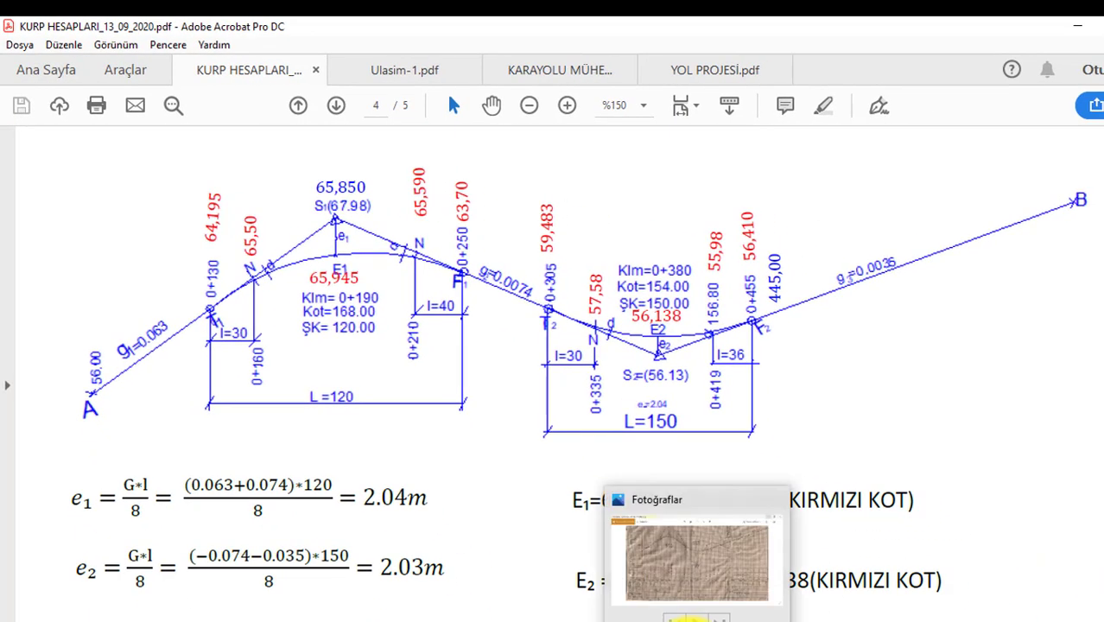
Bring up 'Ek Açıklama 2020-08-31 154607.png' in Photos and enlarge its curves and elevation rows
click(693, 588)
scroll(300, 207, up, 1)
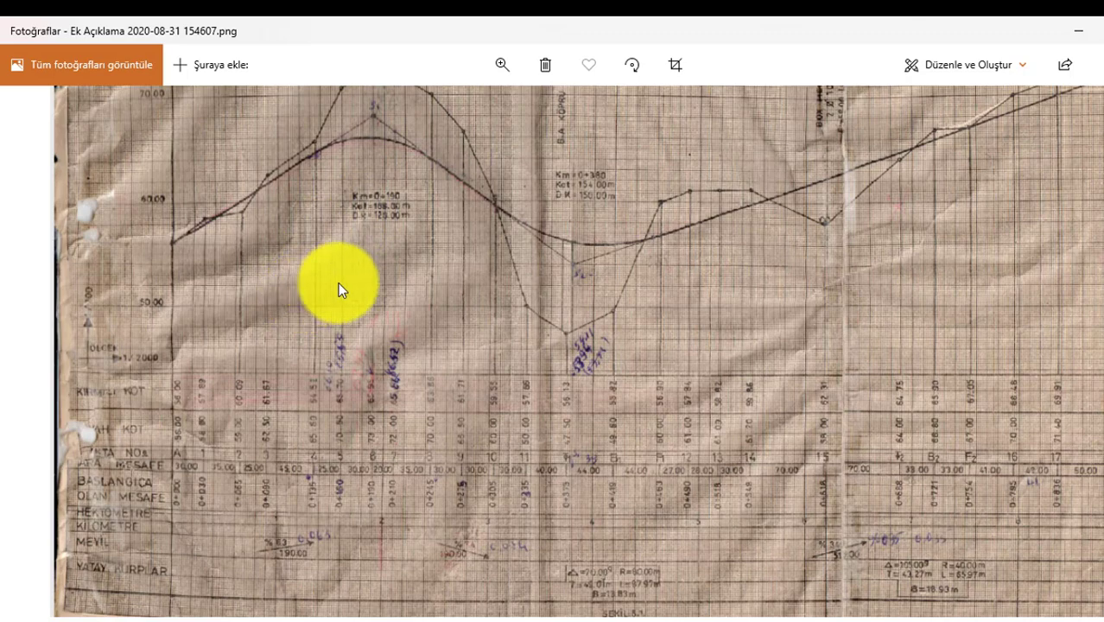
scroll(327, 359, up, 1)
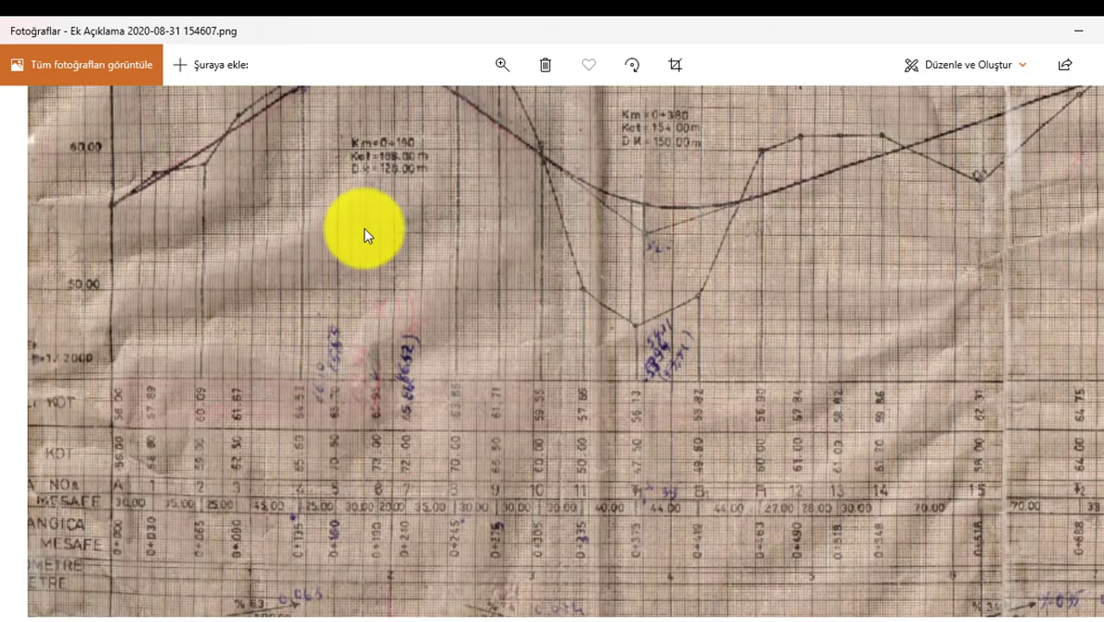
drag(352, 207, 368, 332)
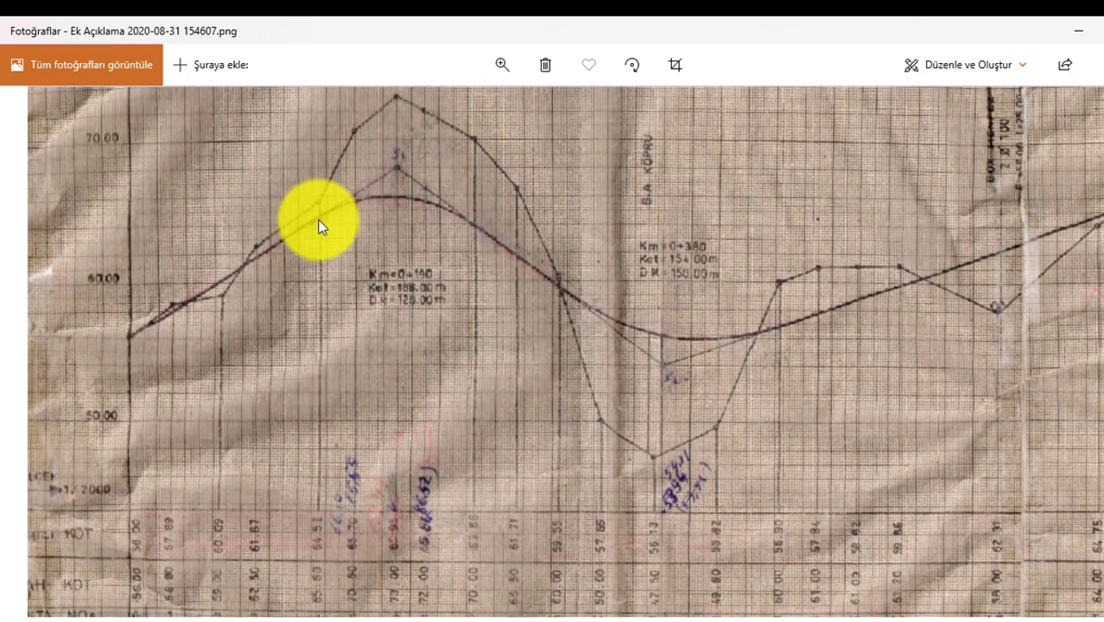
drag(355, 394, 332, 168)
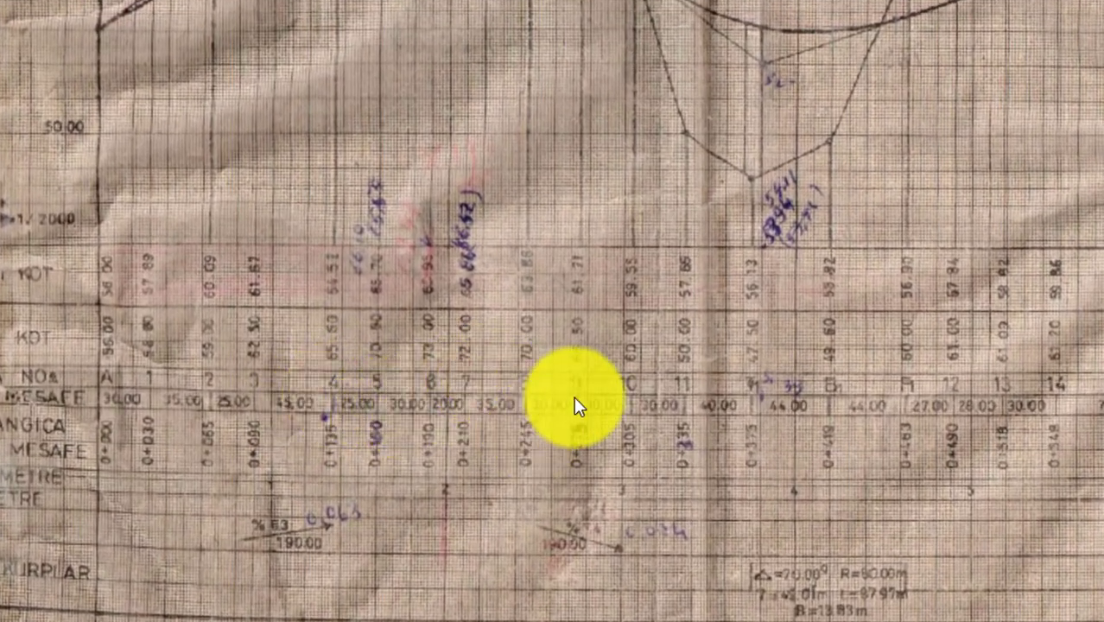
Zoom in and out around the scan's curve crest and elevation values
scroll(375, 431, up, 3)
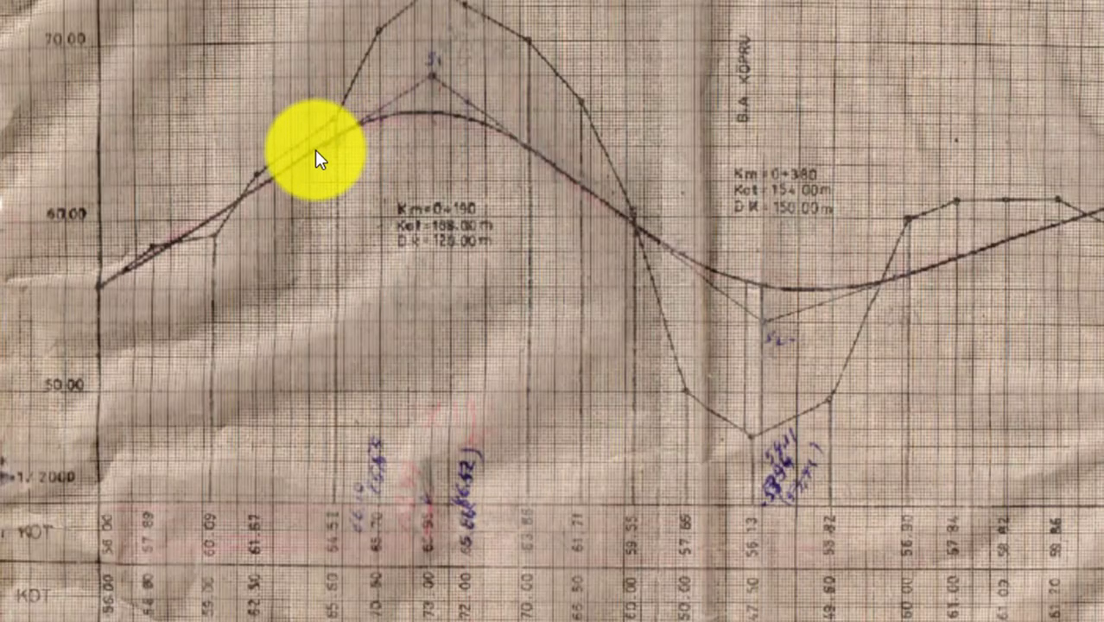
scroll(328, 160, down, 3)
scroll(348, 442, up, 1)
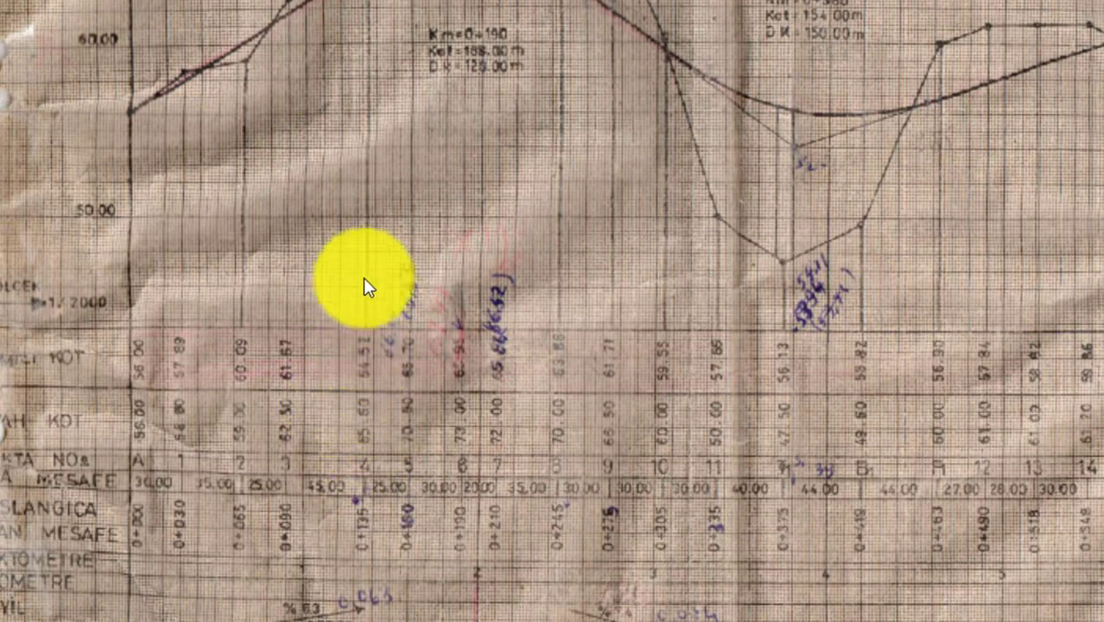
scroll(362, 280, up, 1)
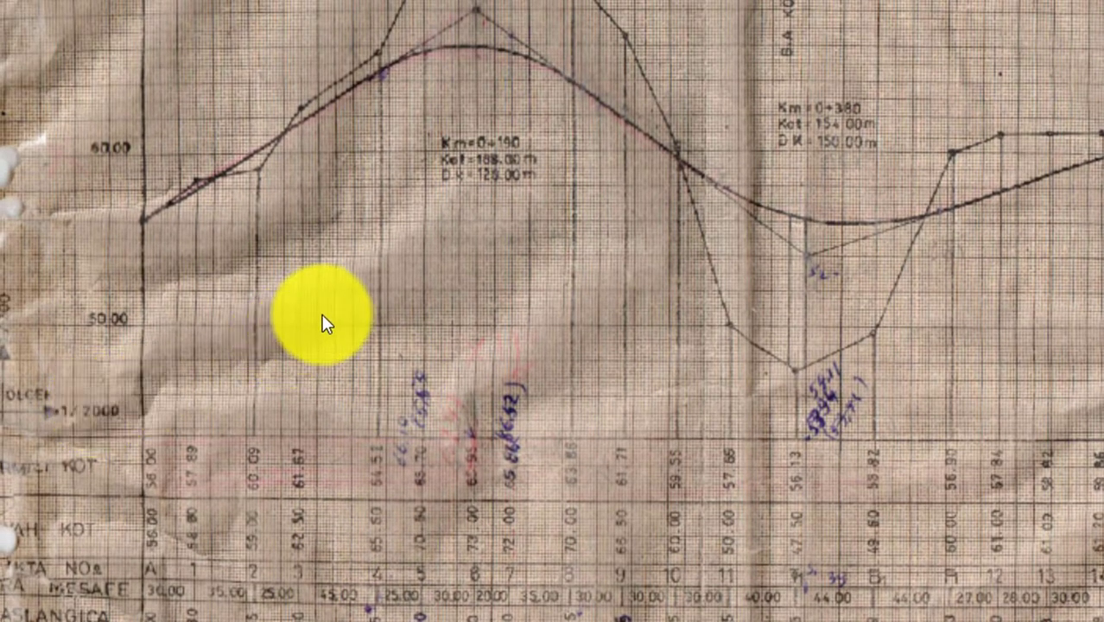
scroll(367, 277, up, 1)
scroll(112, 467, down, 1)
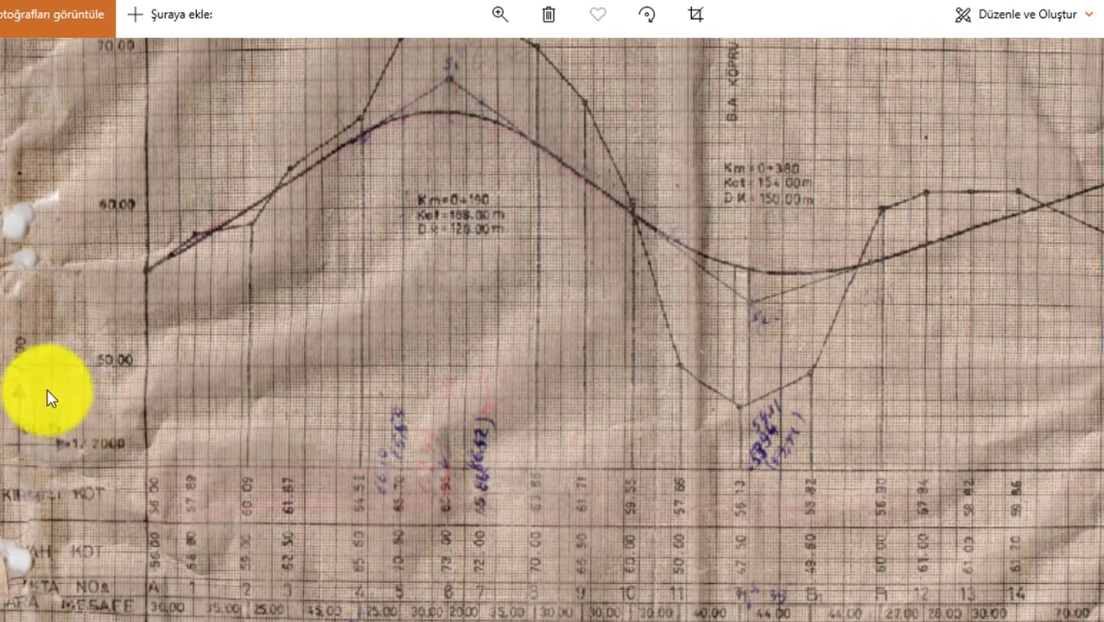
scroll(44, 395, up, 1)
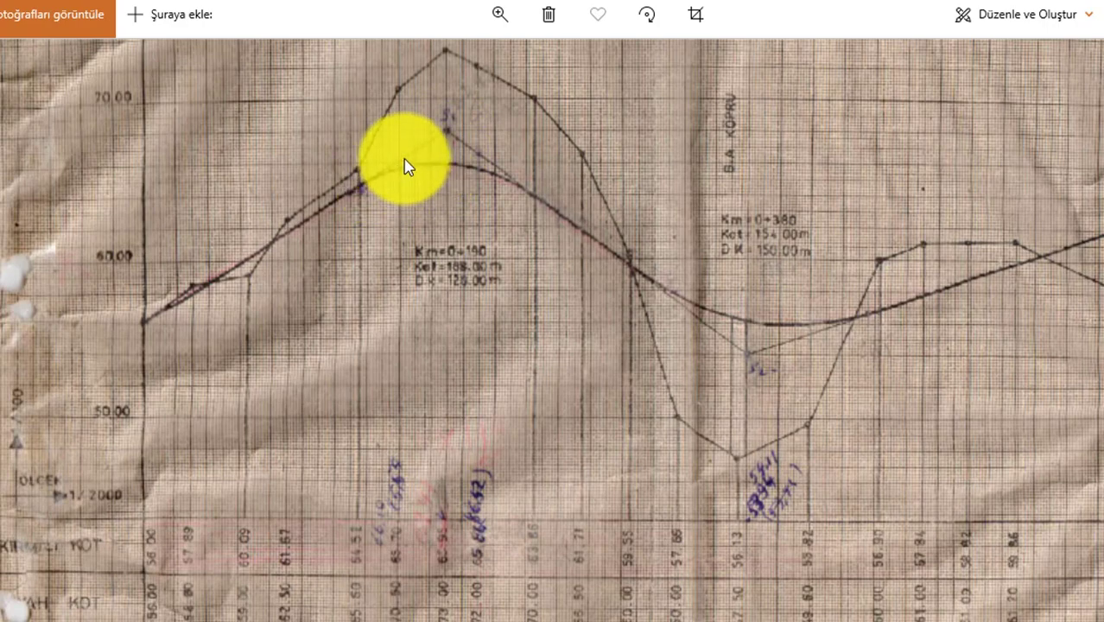
scroll(407, 166, up, 2)
scroll(419, 136, up, 2)
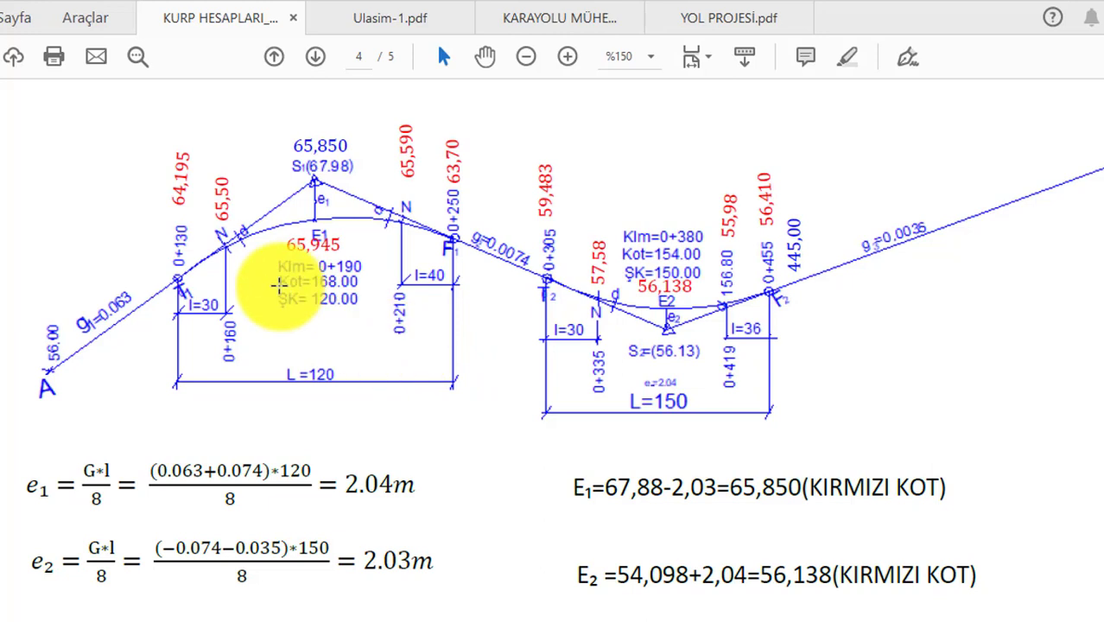
Scroll up from page 4 to Figure 2.1, 'Kurp ana noktaları', on page 3
drag(338, 291, 444, 358)
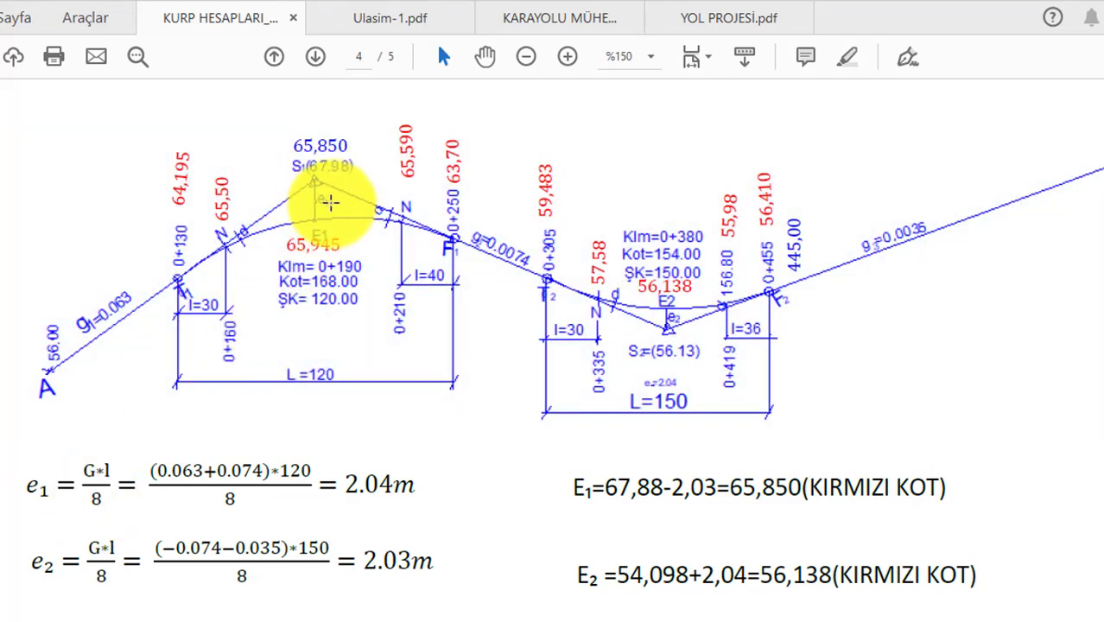
scroll(346, 259, up, 5)
scroll(350, 259, up, 5)
scroll(354, 259, up, 5)
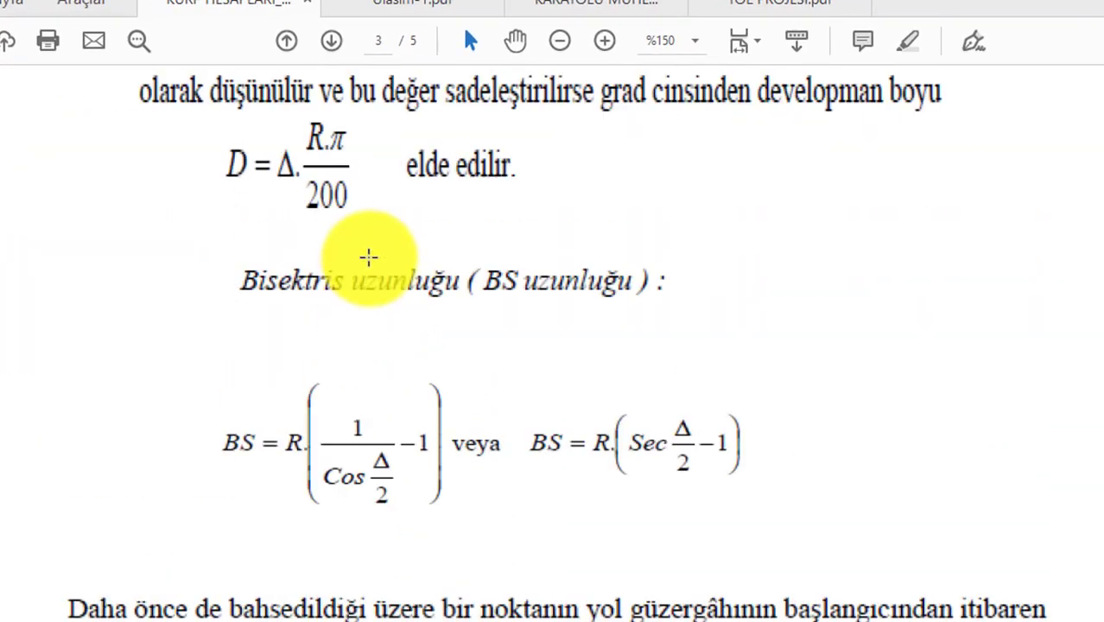
scroll(363, 257, up, 5)
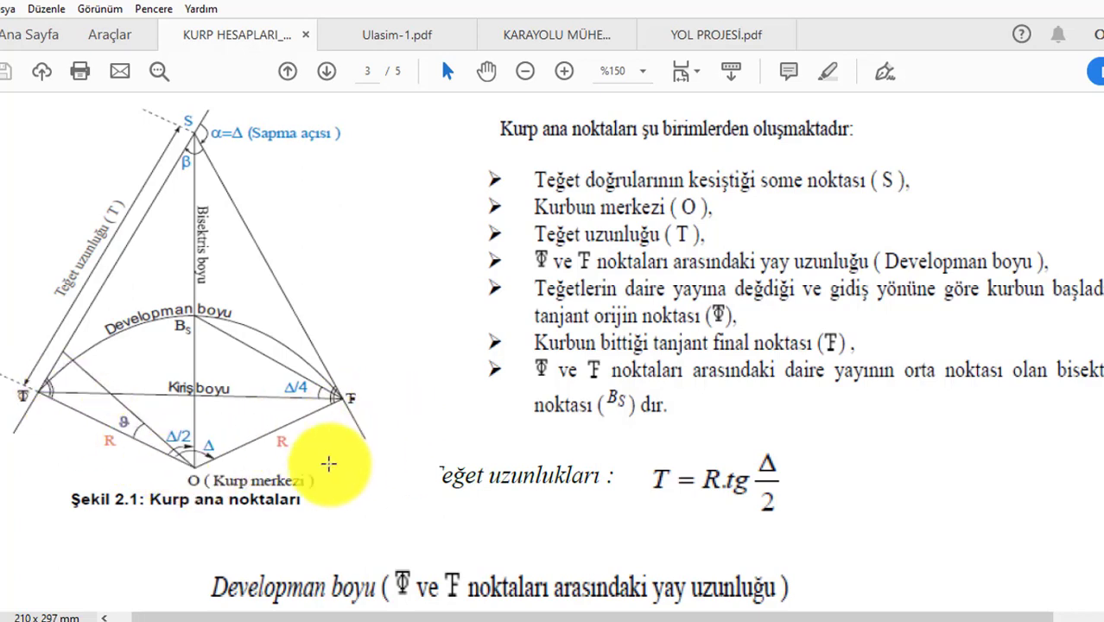
Scroll past the T, D and BS formulas to page 1's KIRMIZI KOT table
scroll(562, 339, down, 3)
scroll(546, 358, up, 1)
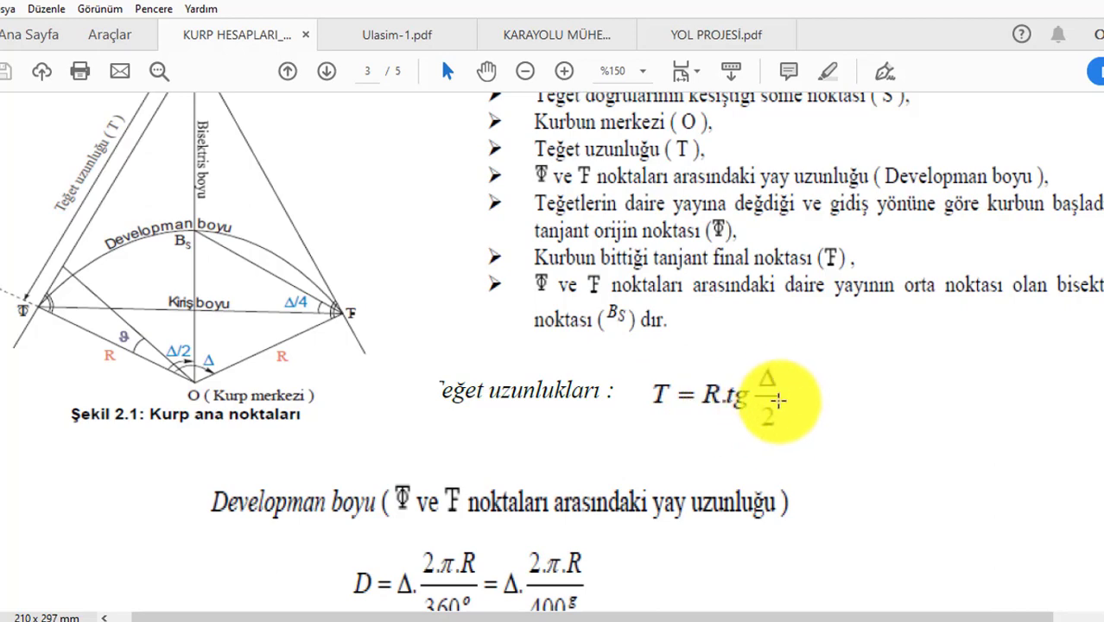
scroll(674, 346, down, 3)
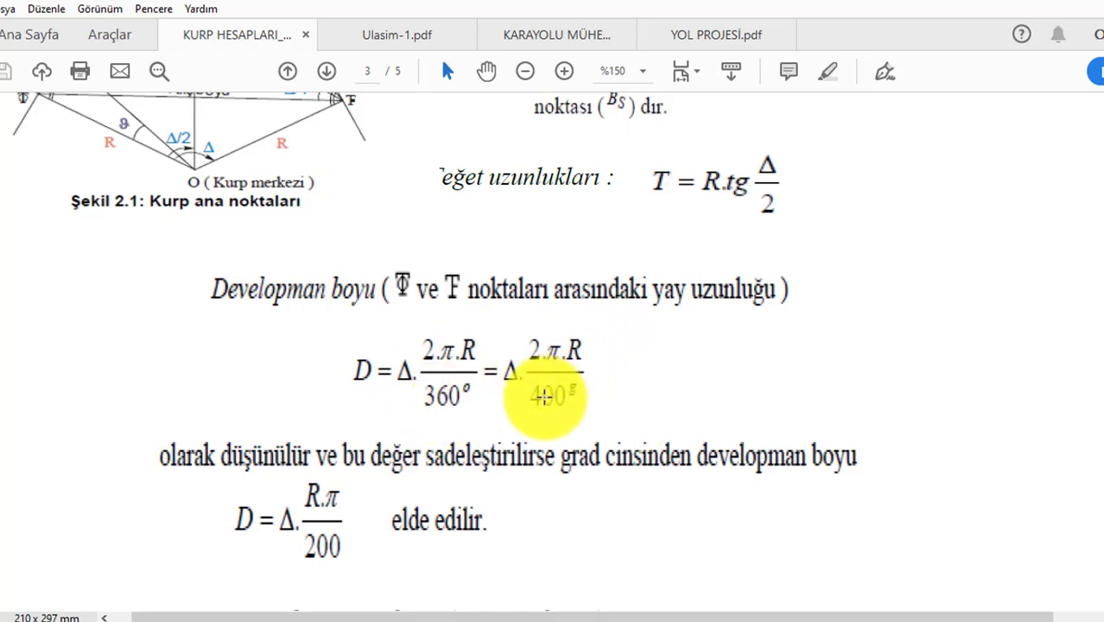
scroll(380, 418, down, 3)
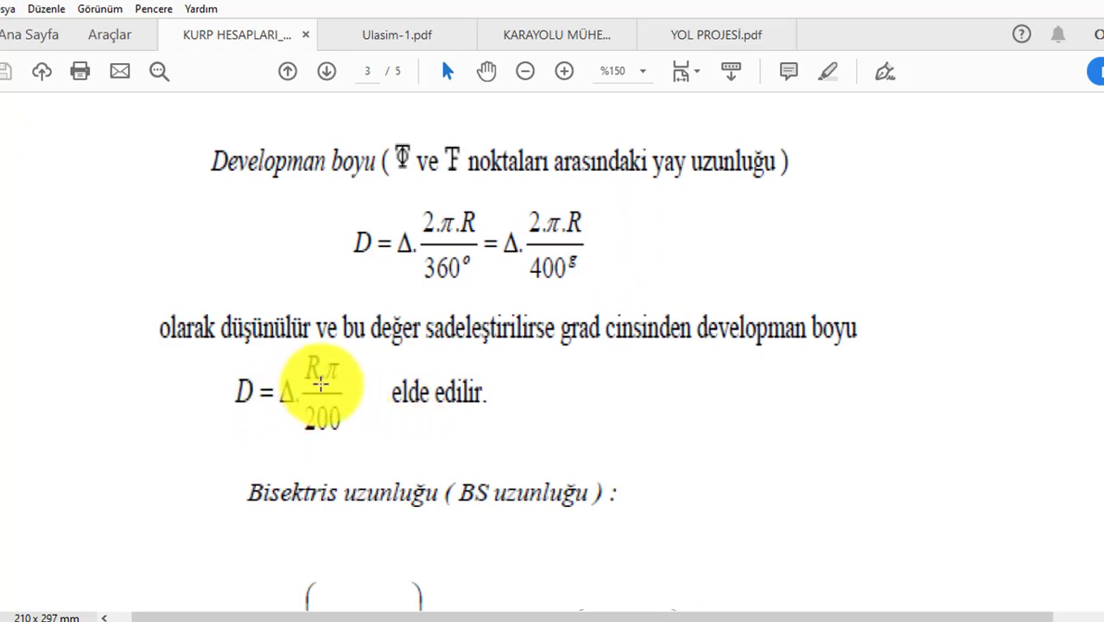
scroll(310, 388, down, 4)
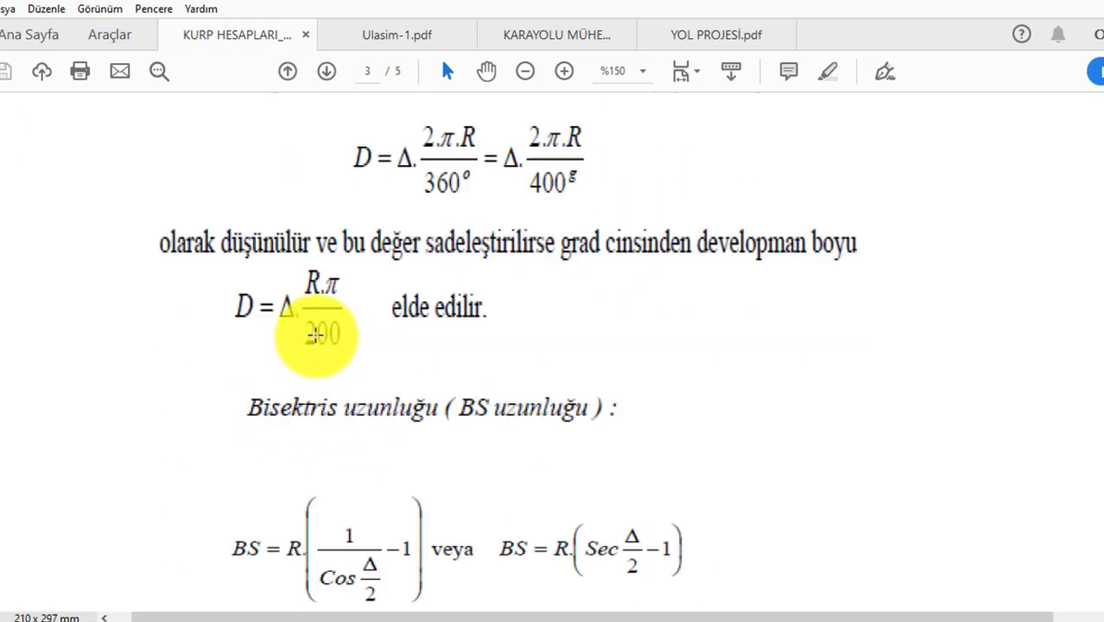
scroll(332, 342, down, 1)
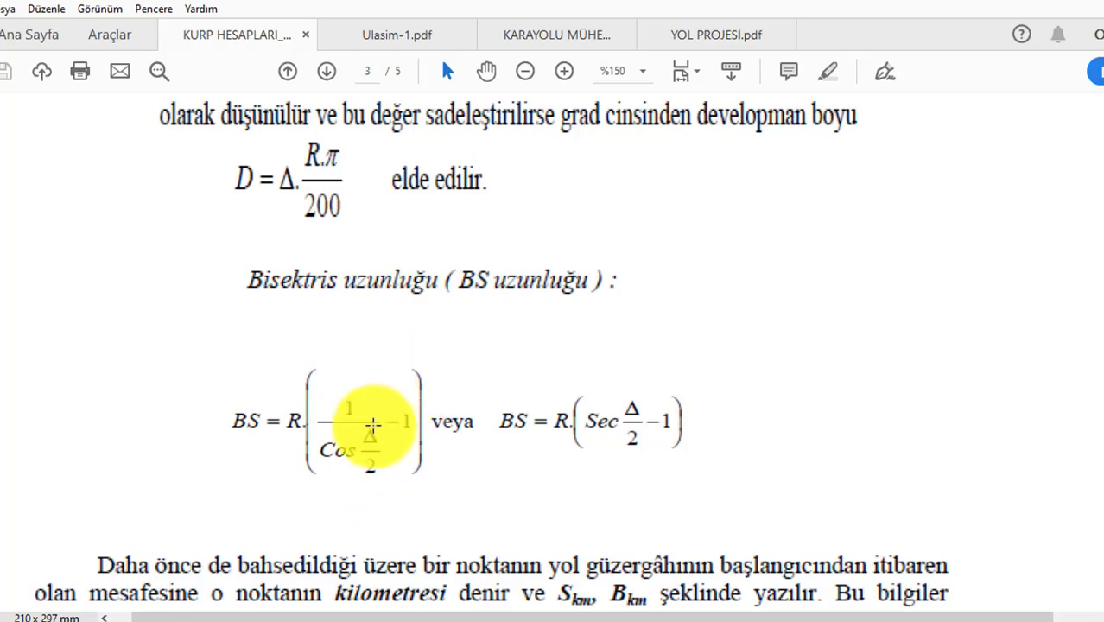
scroll(405, 402, down, 3)
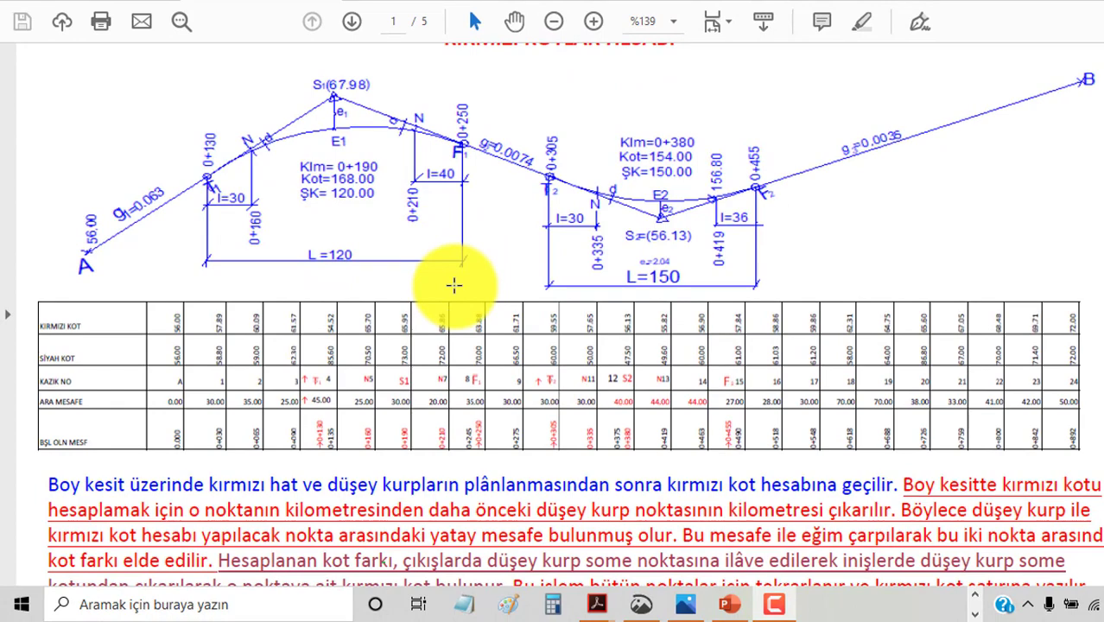
Scroll down to the KIRMIZI KOTLAR HESABI calculations, from A at 56,00 to 72,00
scroll(454, 285, down, 1)
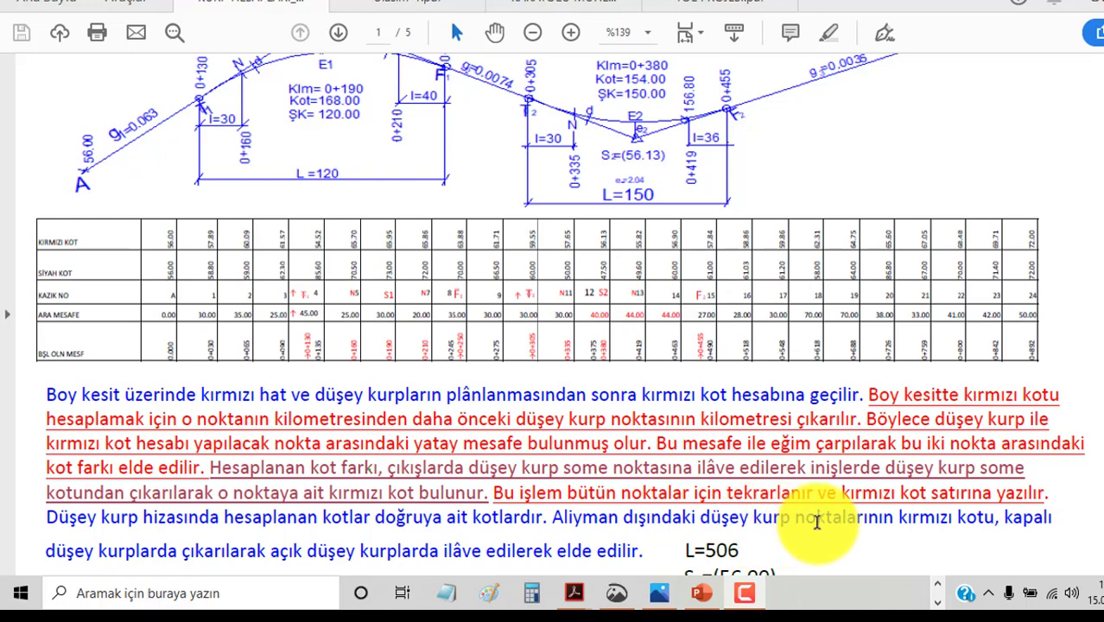
scroll(643, 460, down, 2)
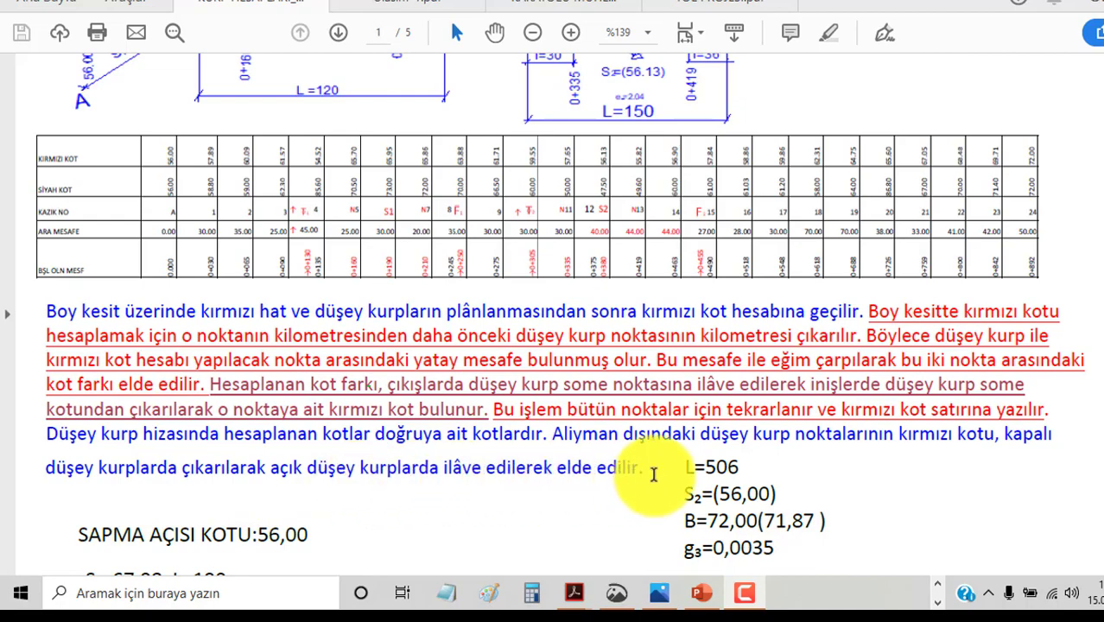
scroll(637, 444, down, 4)
scroll(637, 444, down, 5)
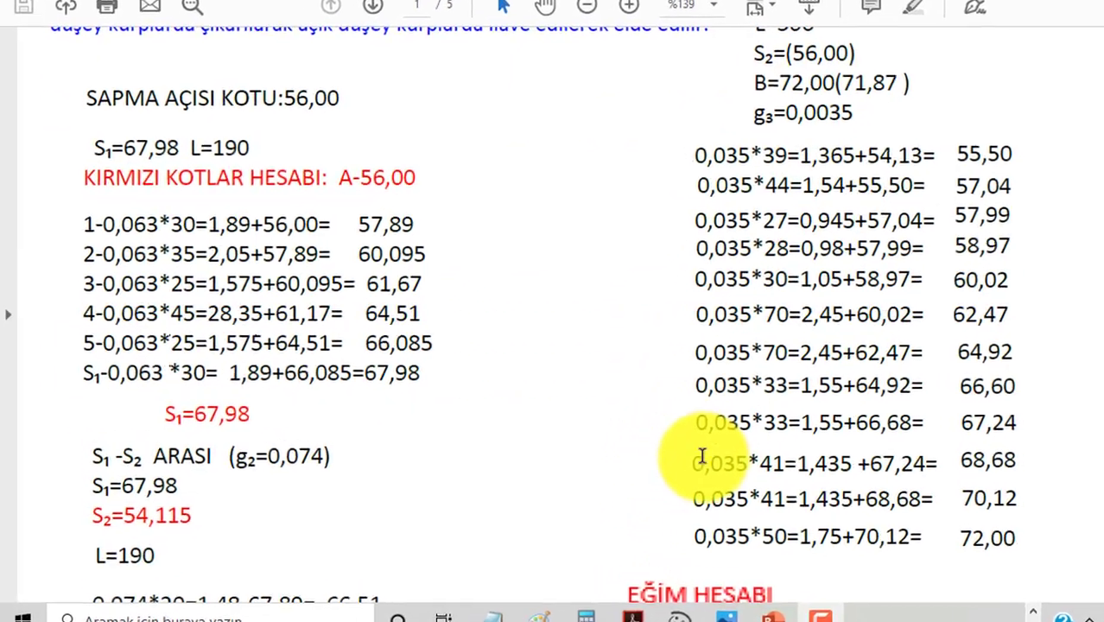
Scroll past EĞİM HESABI and KURB HESABI to the BOYKESİT VE ELEMANLARI diagram
scroll(544, 358, down, 2)
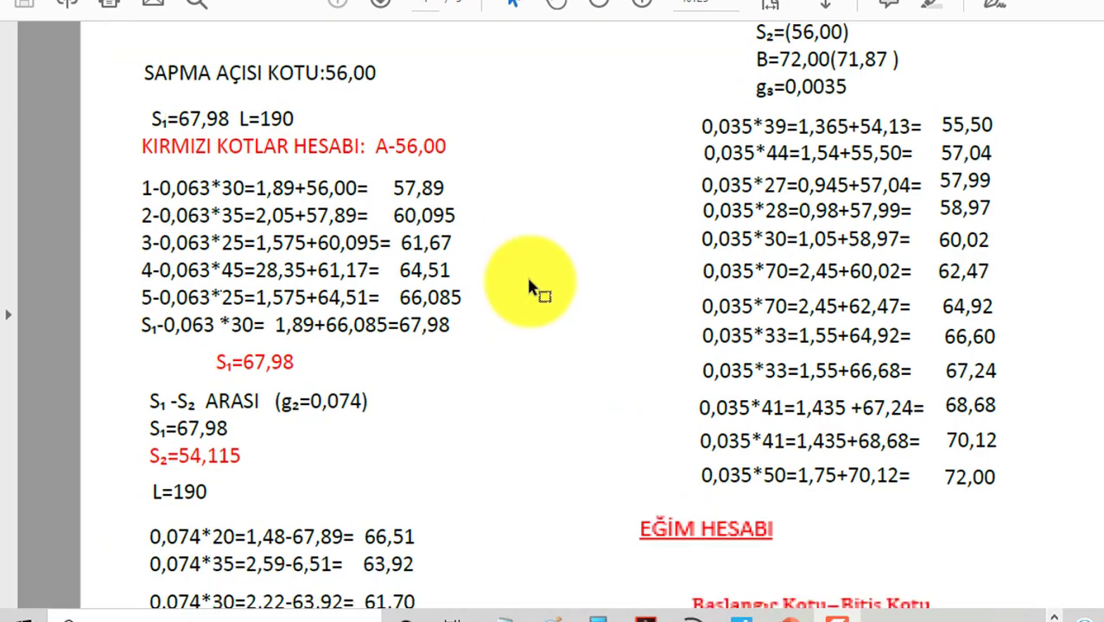
scroll(544, 359, down, 1)
scroll(528, 316, down, 10)
scroll(529, 316, down, 10)
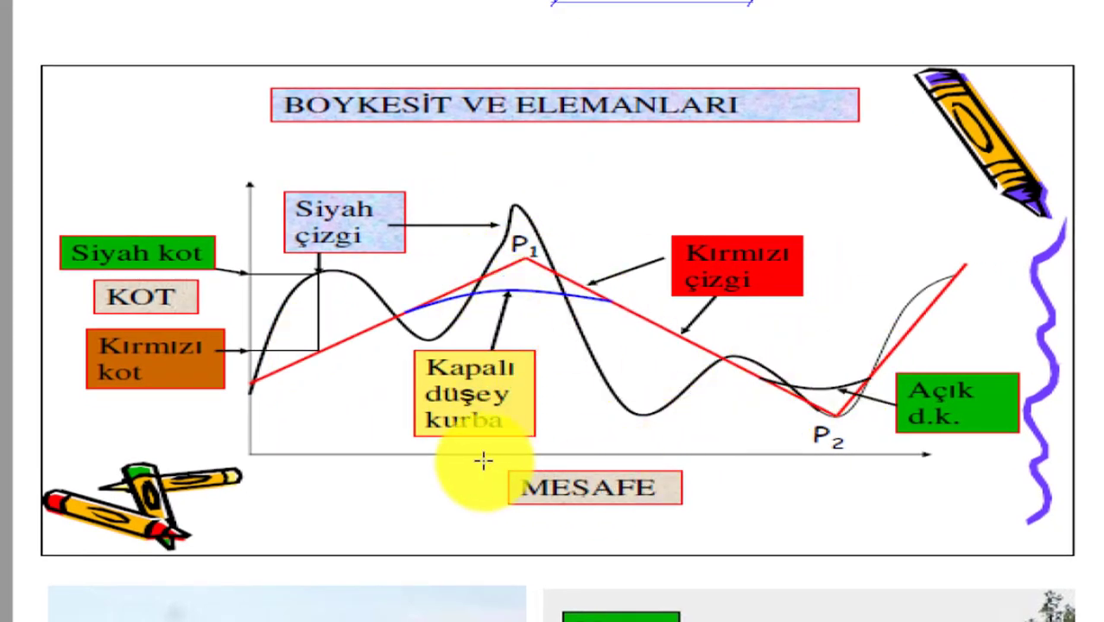
Scroll past the DÜSEY KURBLAR and YATAY KURB photos back to page 4's e1=2.04m profile
scroll(234, 342, down, 1)
scroll(246, 337, down, 10)
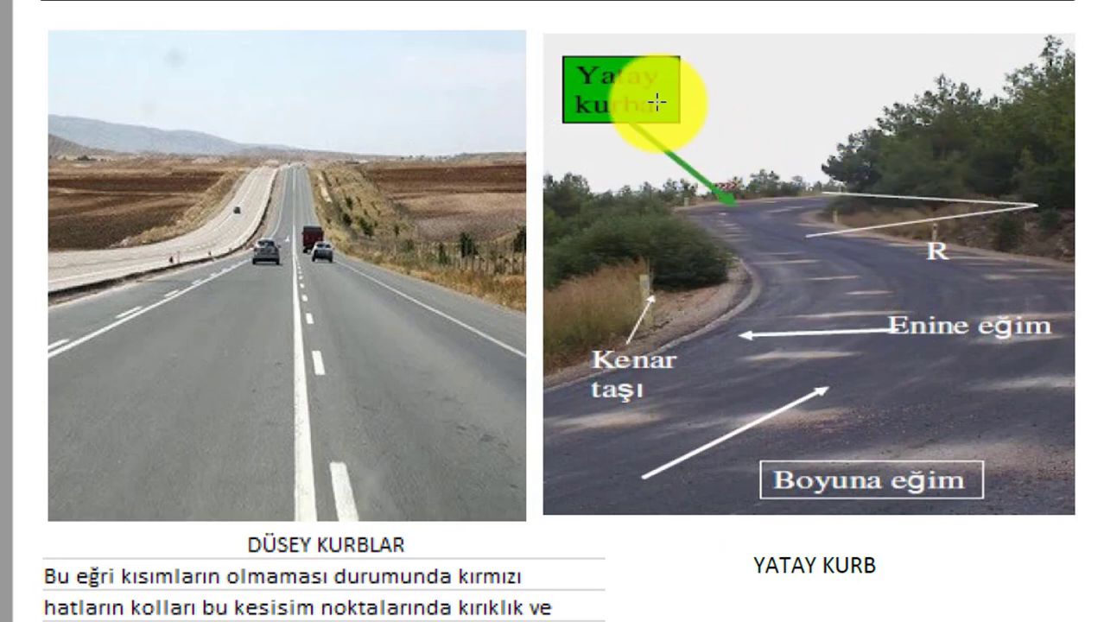
scroll(378, 422, down, 3)
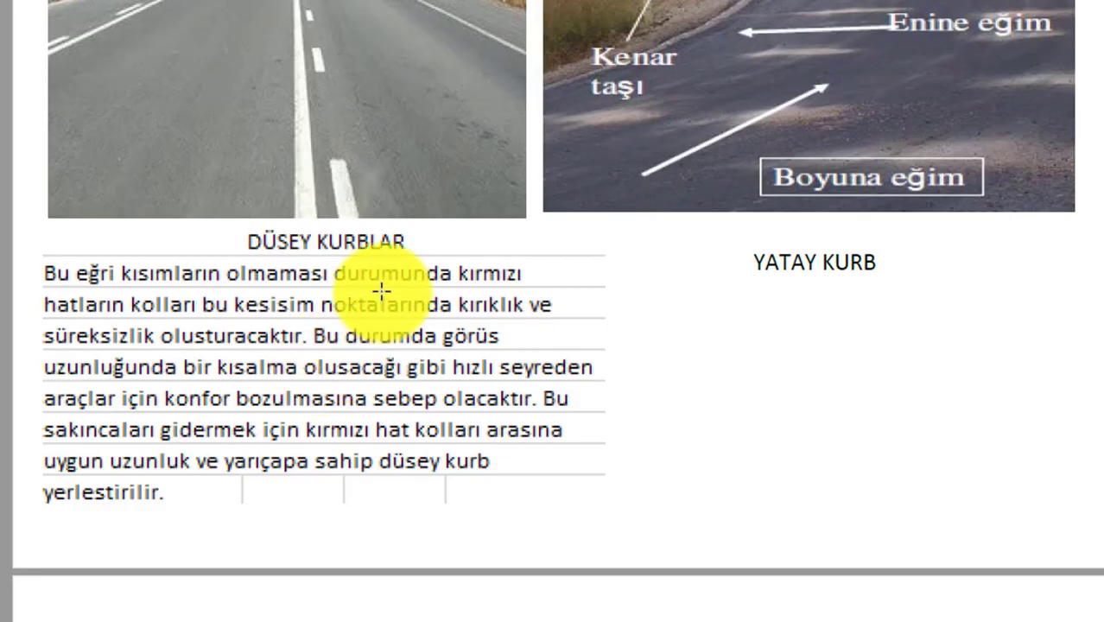
scroll(382, 292, up, 1)
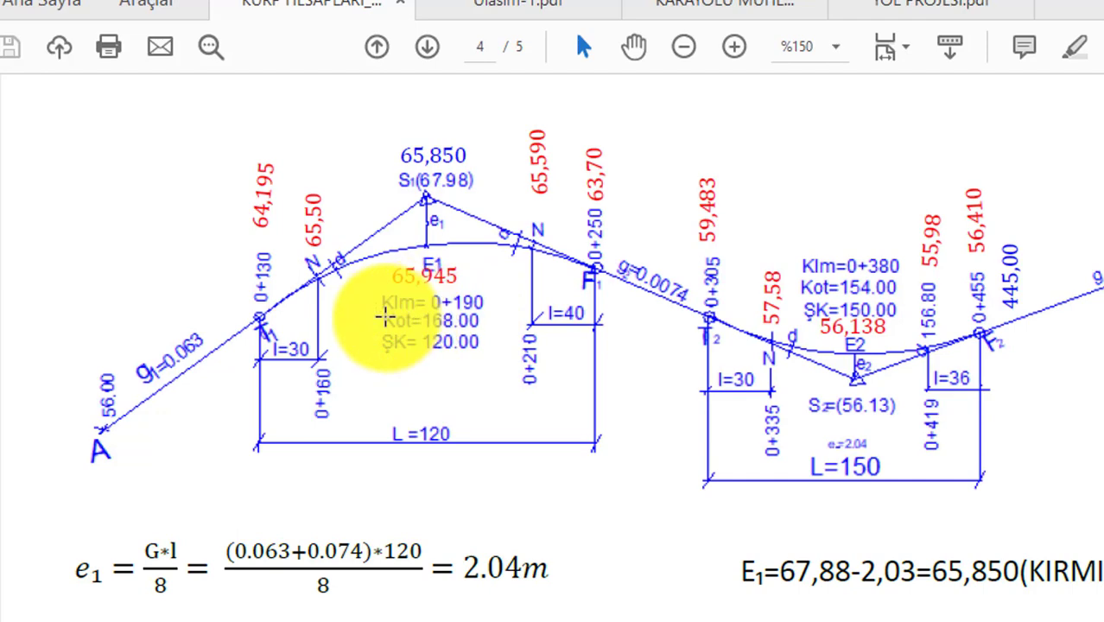
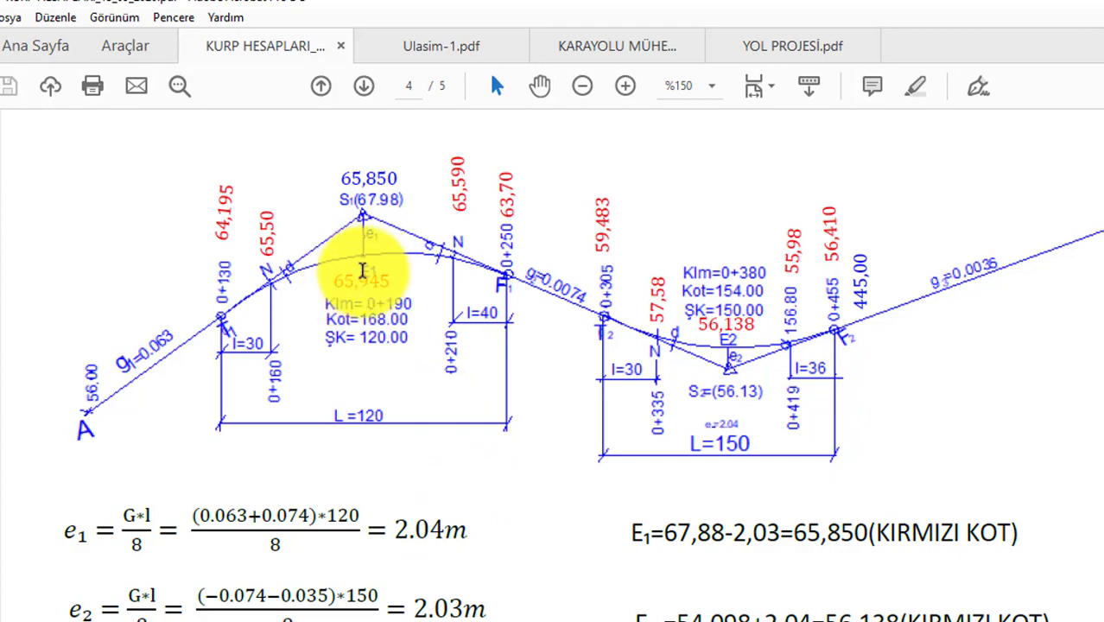
Scroll through the curve calculations and highlight the G = (g1 − g2) formula
scroll(363, 270, up, 5)
scroll(365, 281, up, 5)
scroll(380, 275, up, 5)
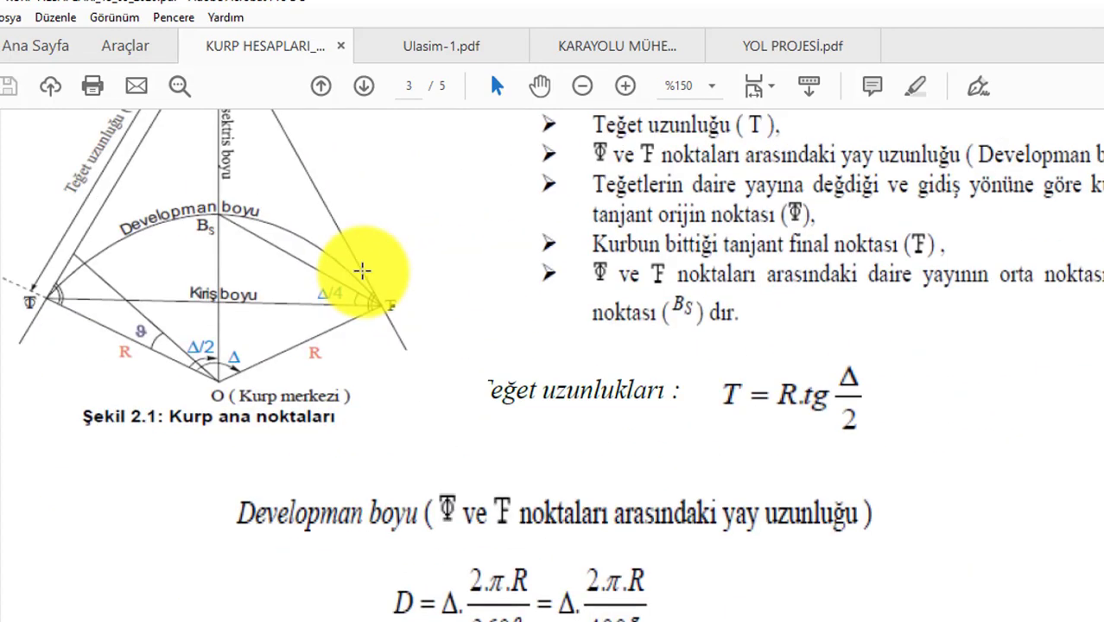
scroll(345, 272, up, 2)
scroll(285, 453, down, 5)
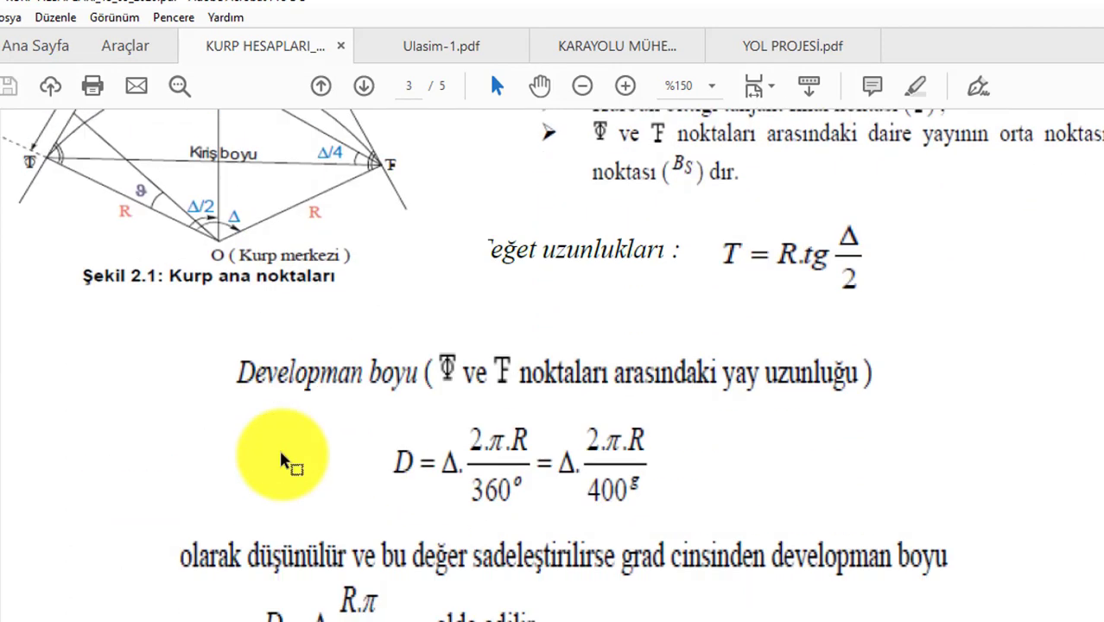
scroll(291, 461, down, 10)
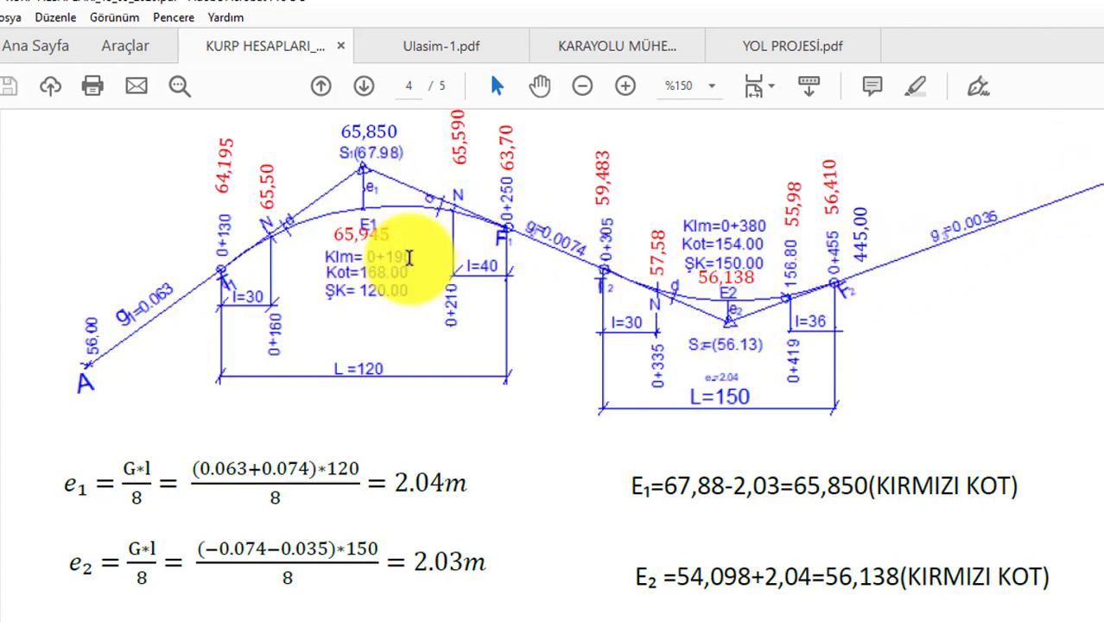
scroll(303, 534, down, 3)
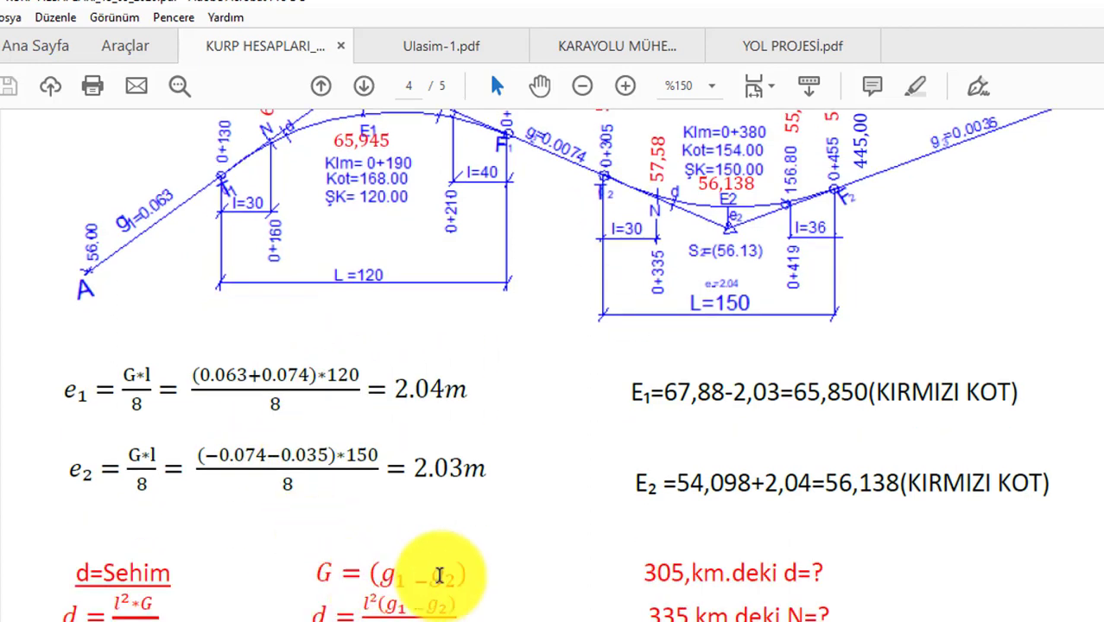
drag(319, 575, 460, 572)
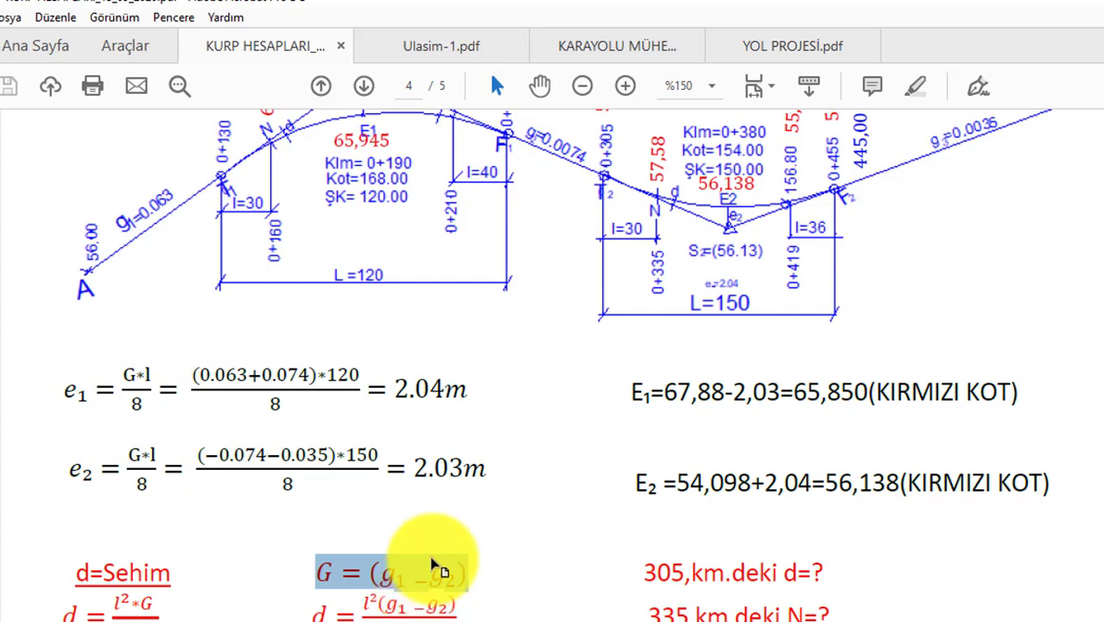
drag(431, 558, 447, 521)
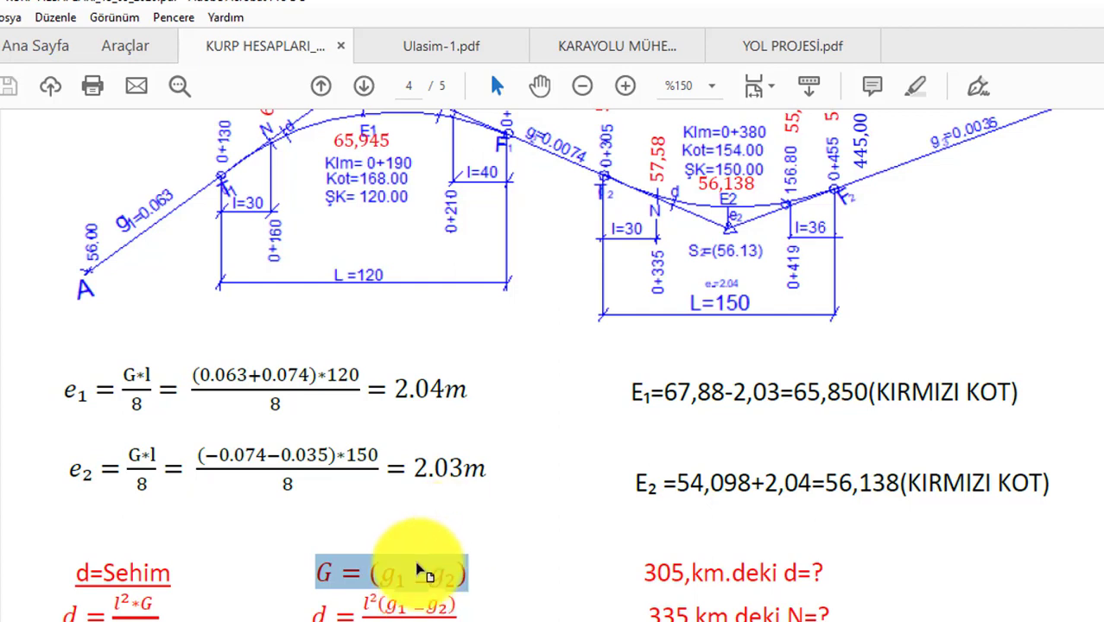
Highlight the plus sign in the e1 formula and the E2 red elevation 56,138
scroll(451, 553, up, 3)
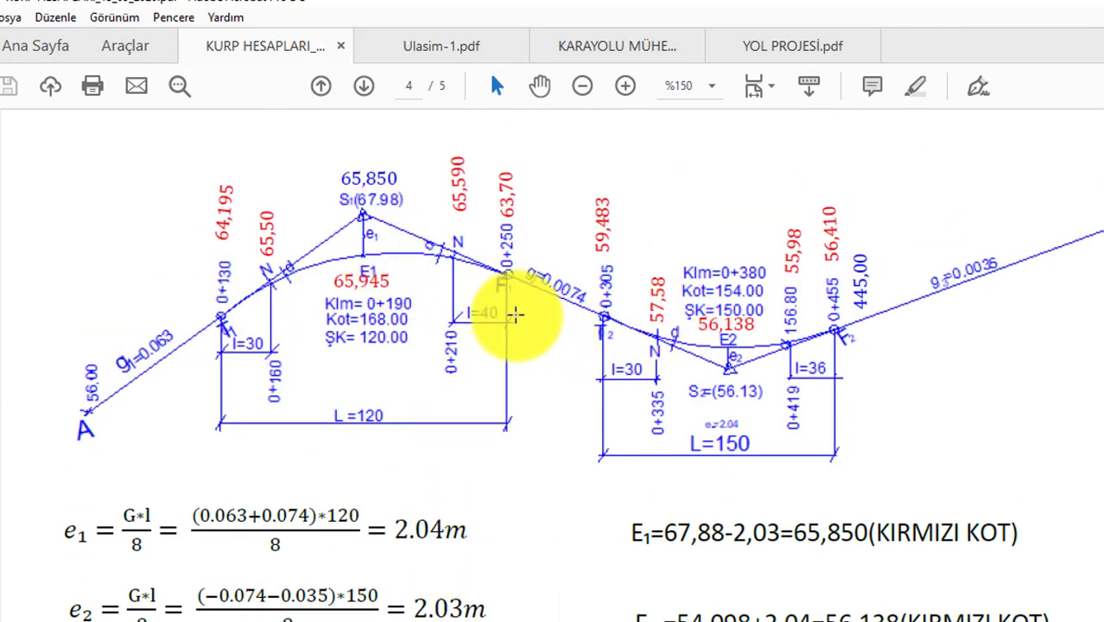
scroll(509, 323, down, 1)
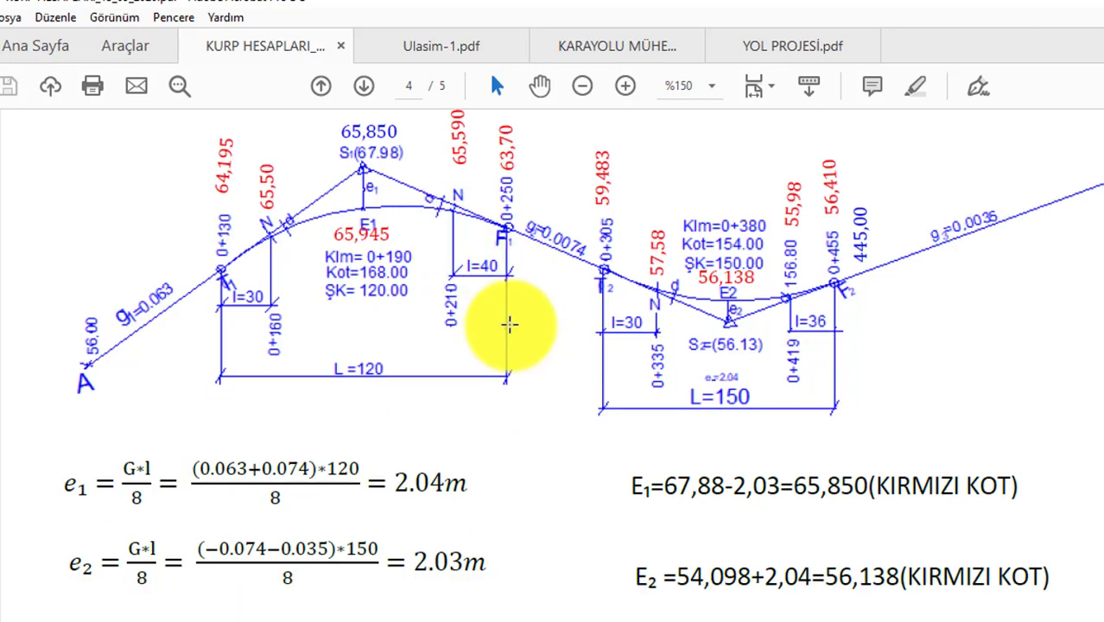
scroll(272, 381, up, 1)
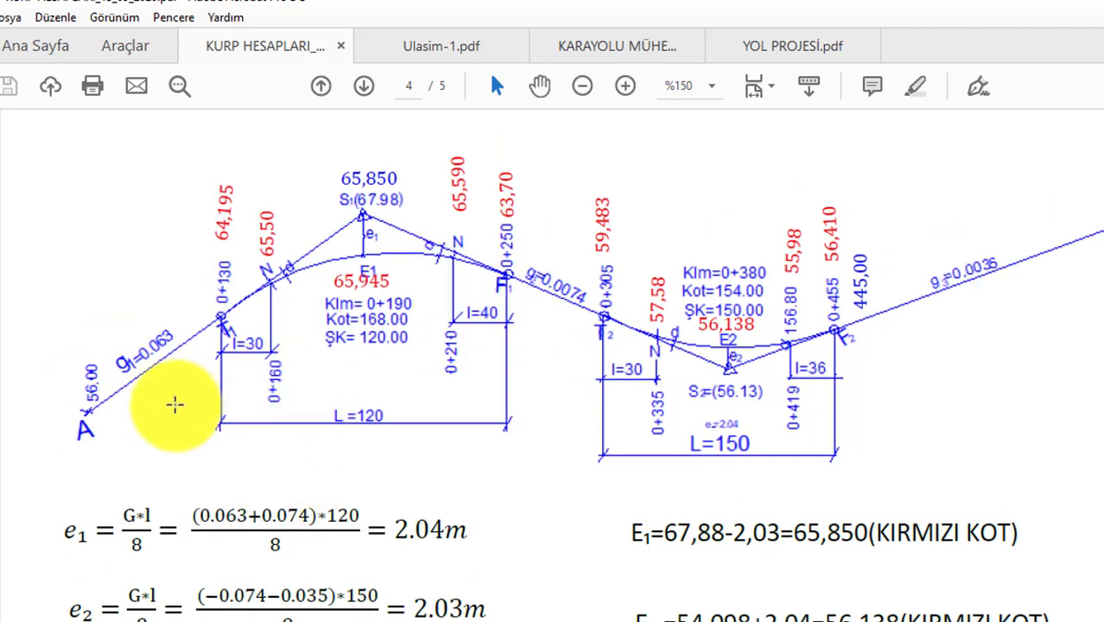
scroll(191, 423, down, 1)
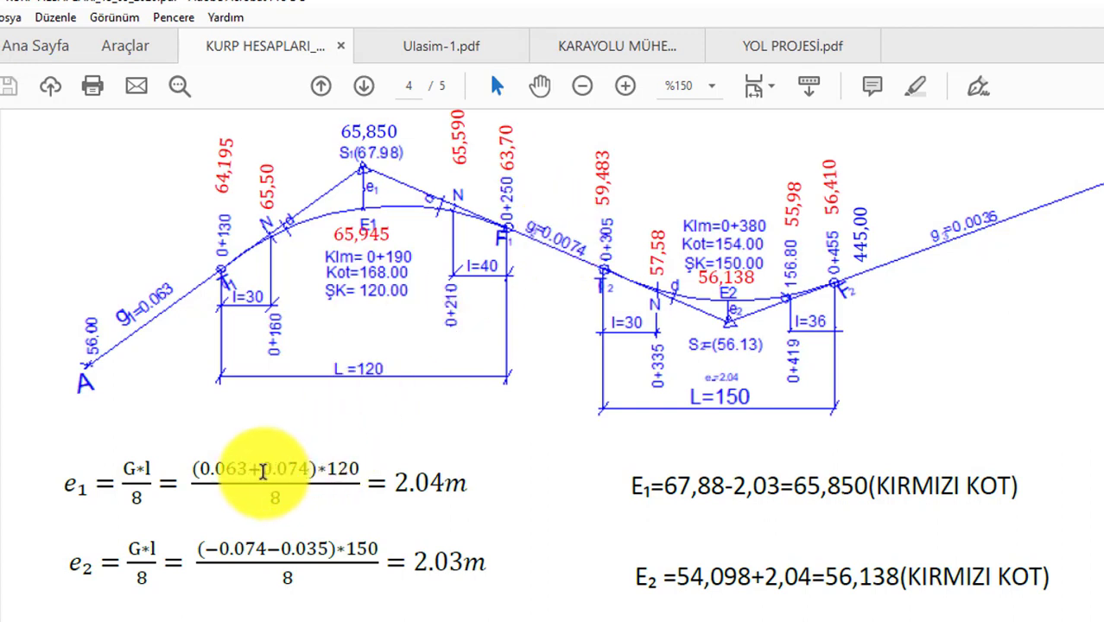
double_click(256, 468)
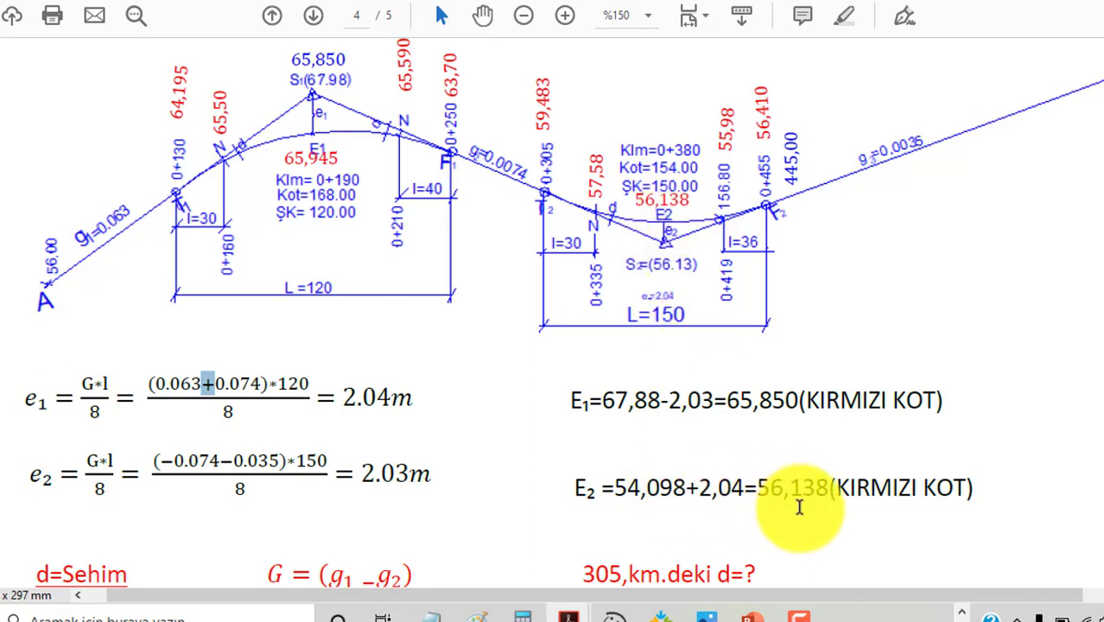
drag(757, 488, 848, 485)
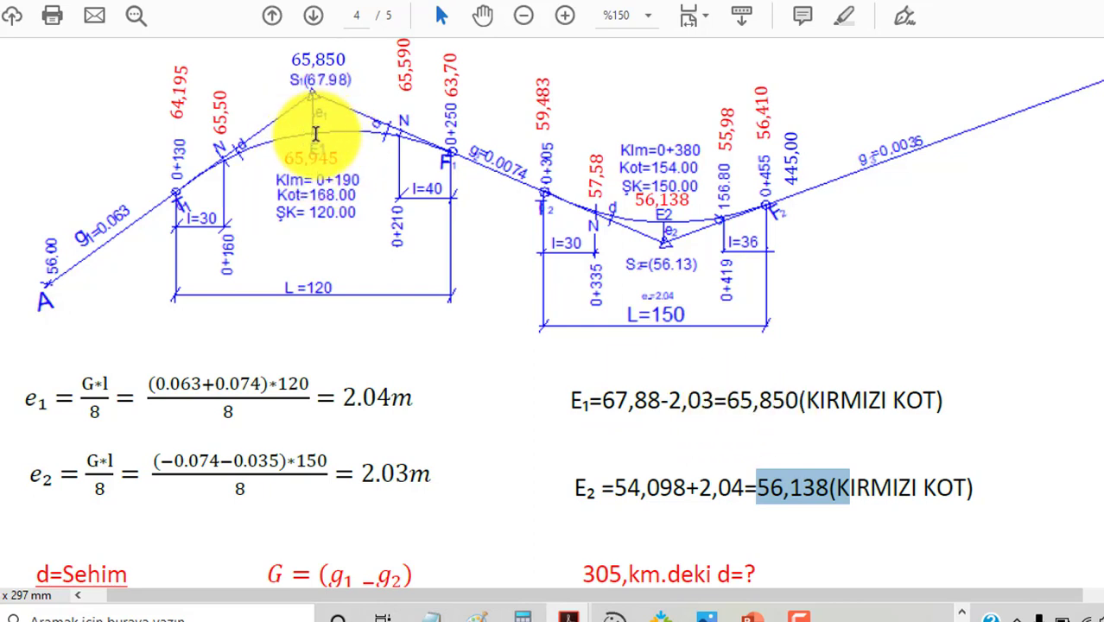
Review the d and N calculations, briefly highlighting the d = l²(g1−g2)/2L sag formula
scroll(345, 181, down, 2)
scroll(374, 229, up, 2)
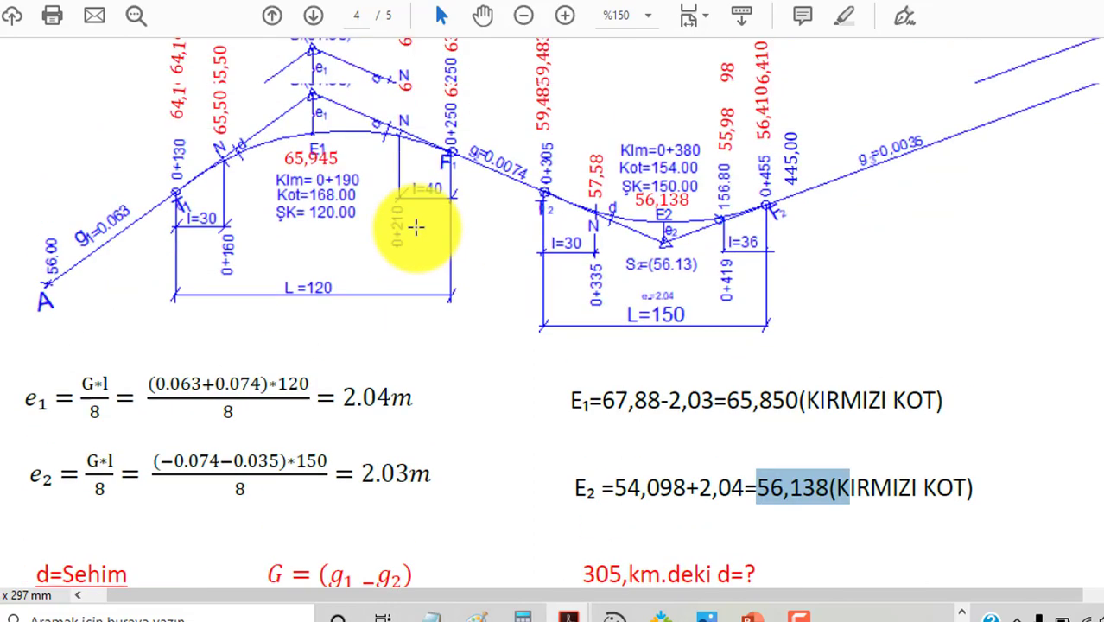
scroll(562, 350, down, 2)
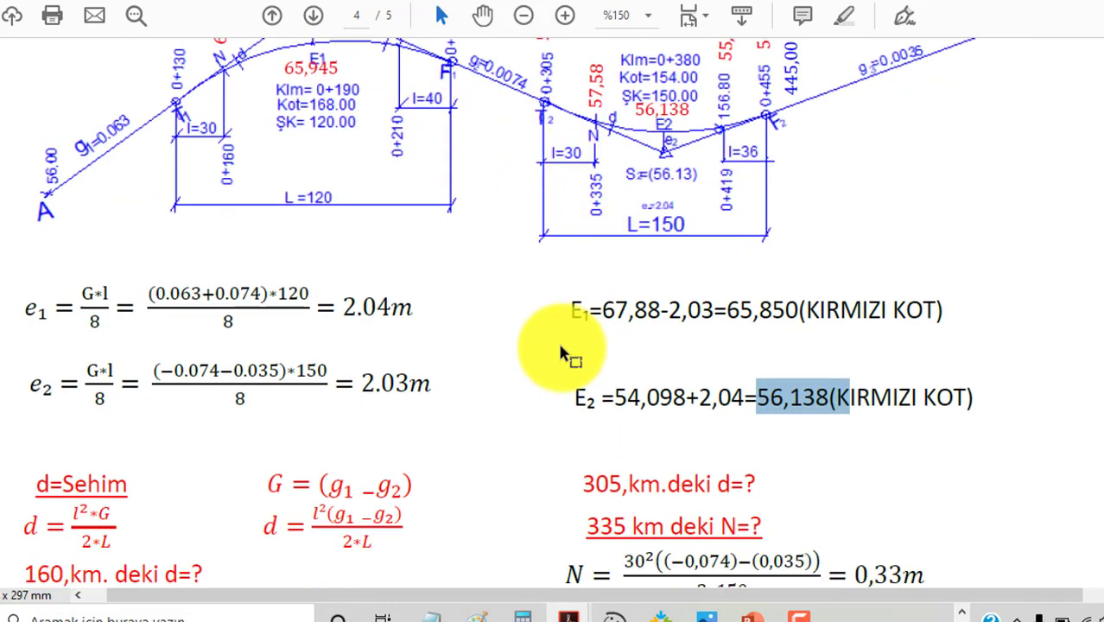
scroll(622, 182, down, 1)
scroll(526, 214, up, 4)
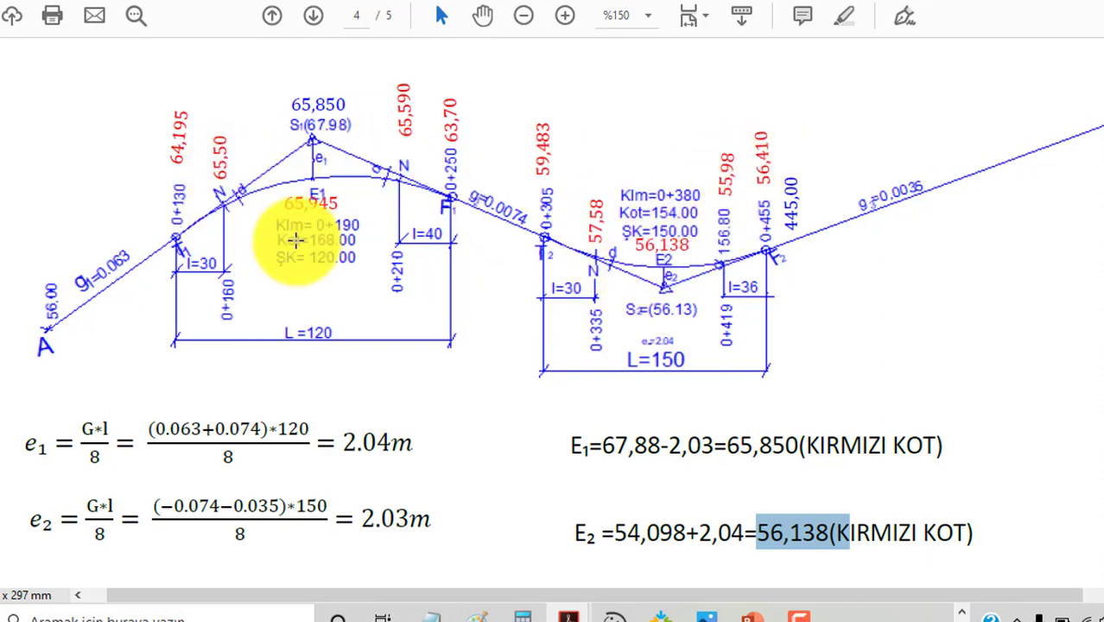
scroll(516, 298, down, 3)
scroll(517, 298, down, 5)
scroll(516, 300, down, 2)
scroll(519, 301, down, 1)
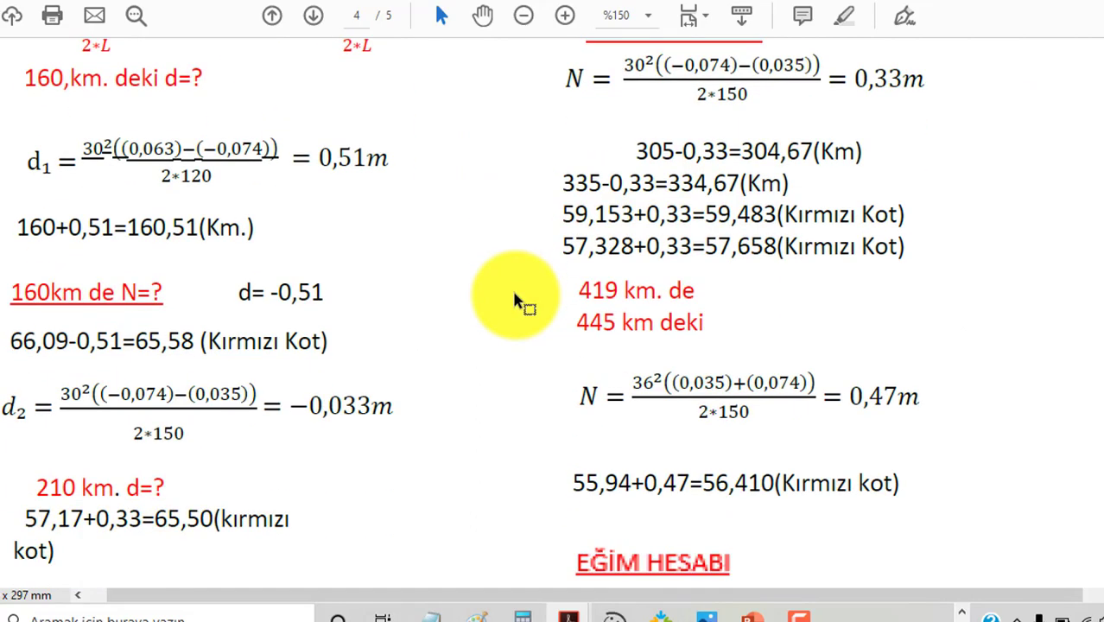
scroll(529, 300, down, 3)
scroll(510, 303, down, 1)
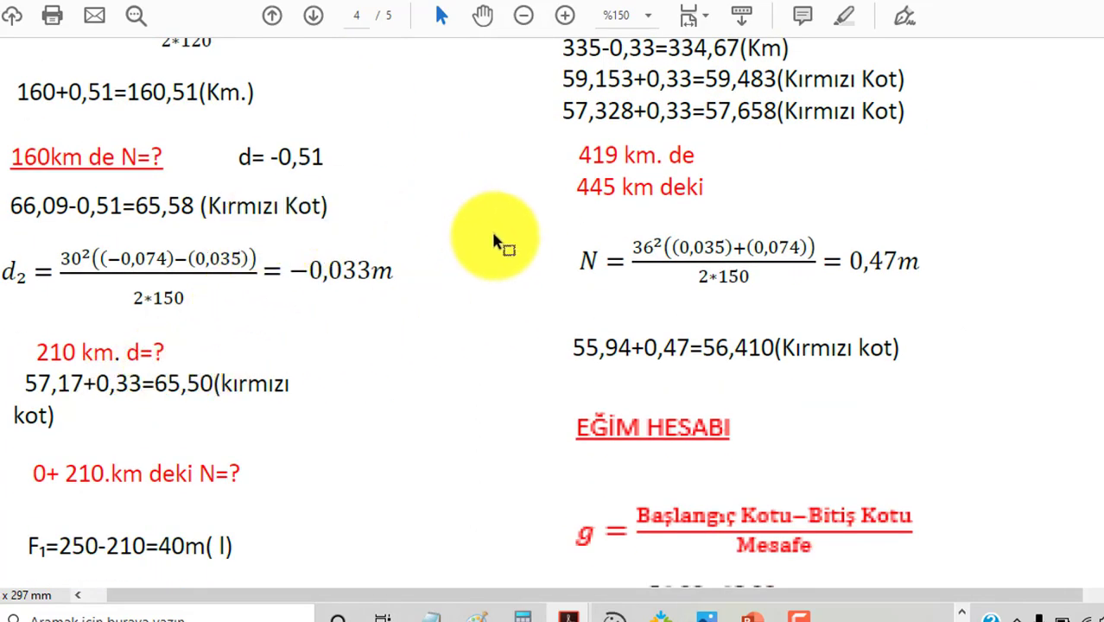
scroll(587, 232, down, 4)
scroll(659, 225, up, 4)
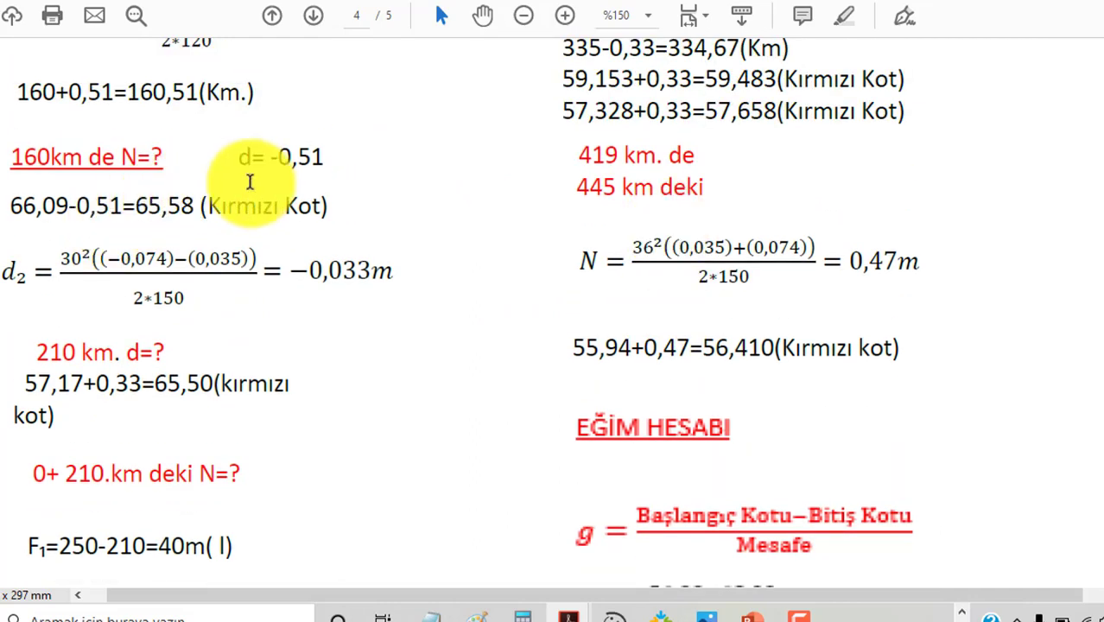
scroll(91, 251, up, 3)
scroll(144, 189, down, 1)
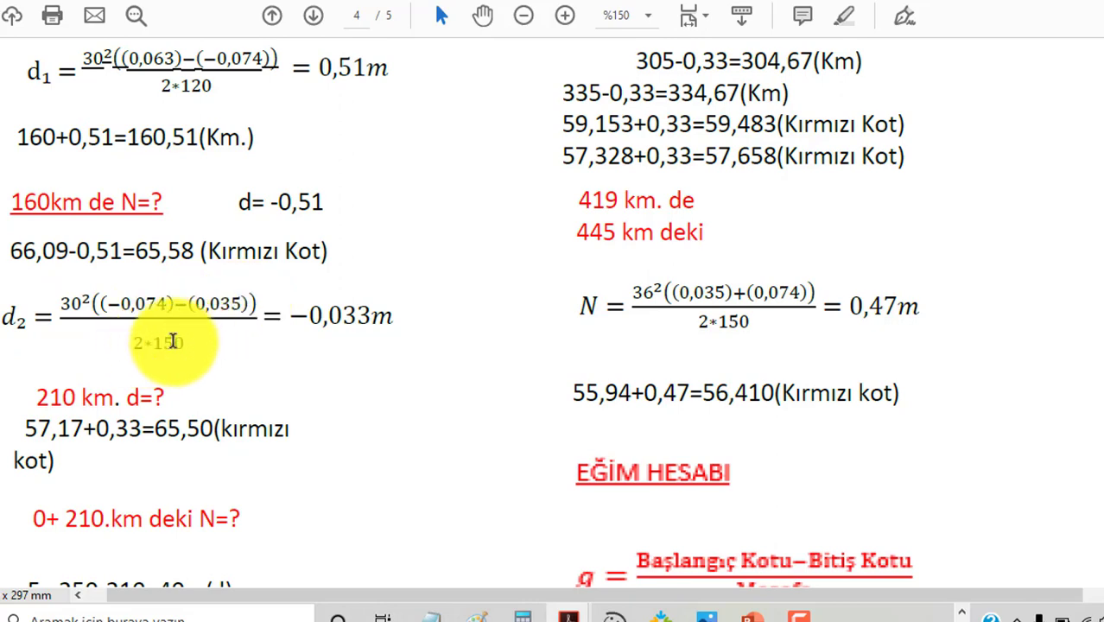
scroll(212, 250, up, 5)
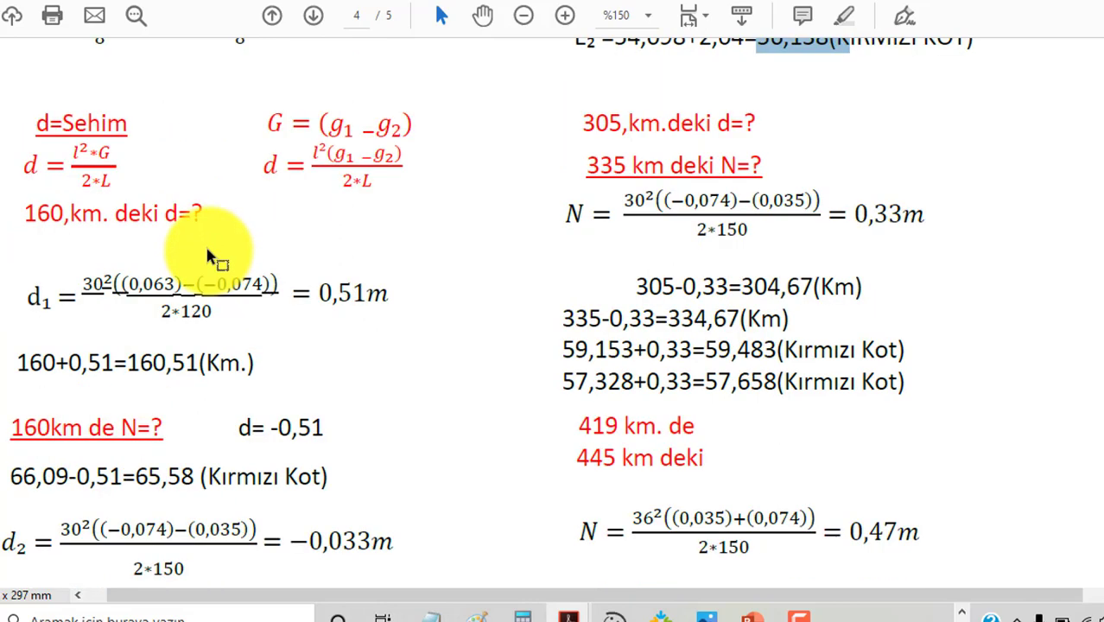
mouse_move(306, 159)
mouse_down()
mouse_move(268, 183)
mouse_move(295, 172)
mouse_up()
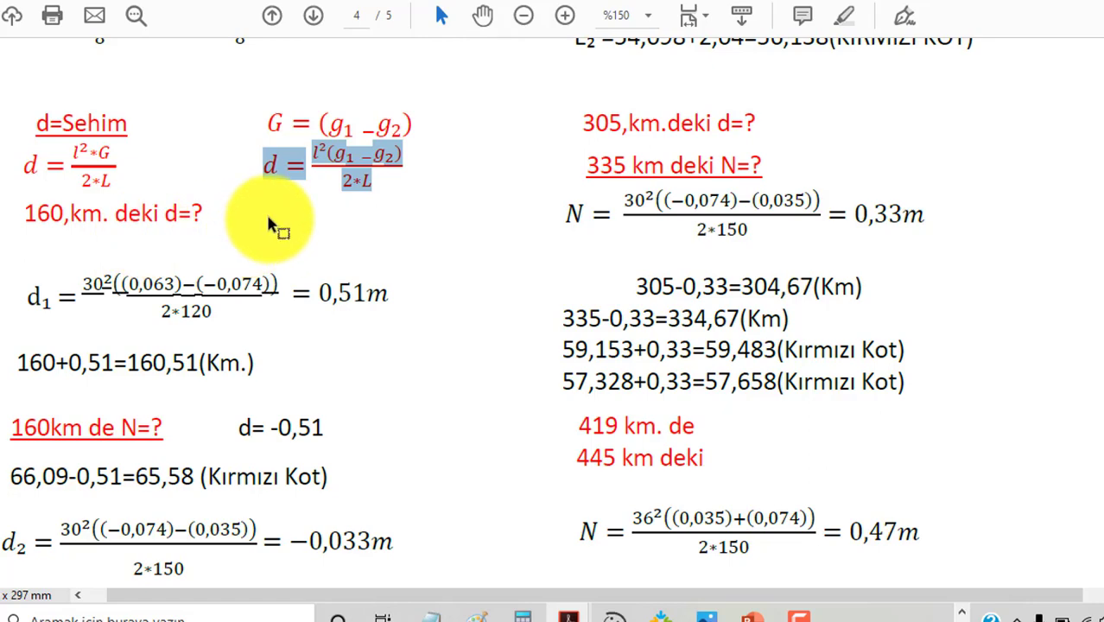
click(314, 229)
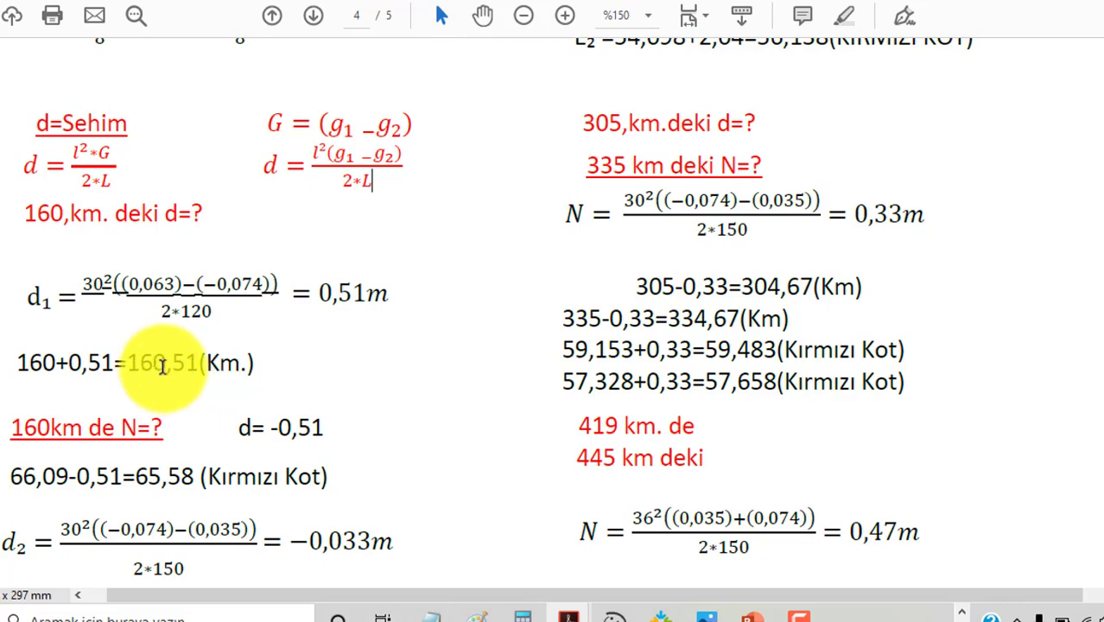
Scroll to the EĞİM HESABI slope values g1 = −%0.063, g2 = %0.074, g3 = −%0.035
scroll(224, 277, up, 3)
scroll(466, 300, up, 3)
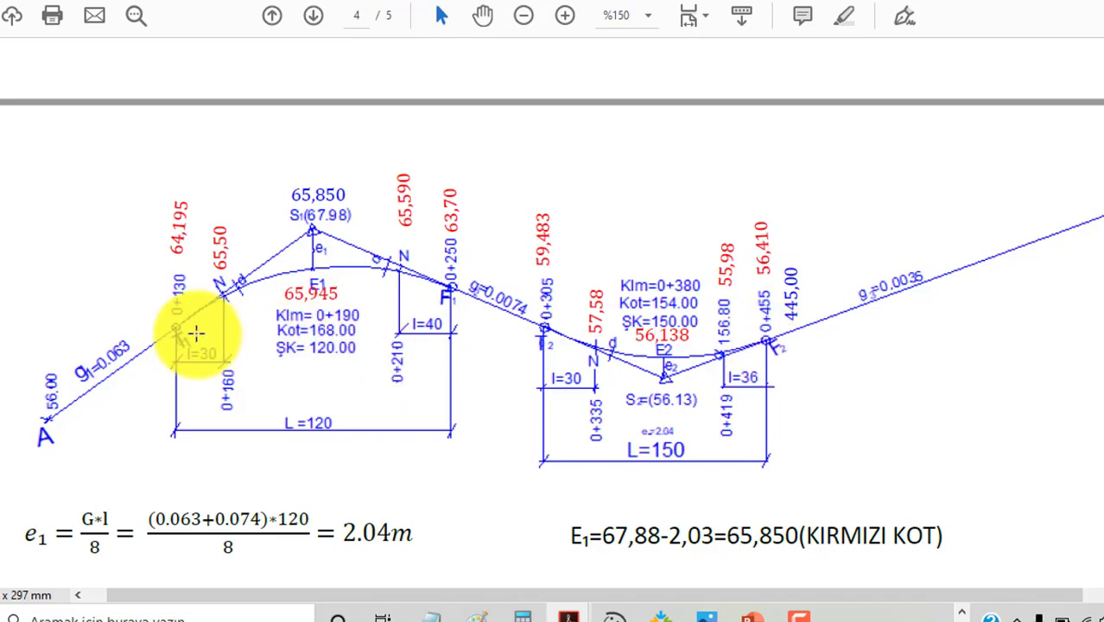
scroll(357, 346, down, 4)
scroll(505, 374, down, 4)
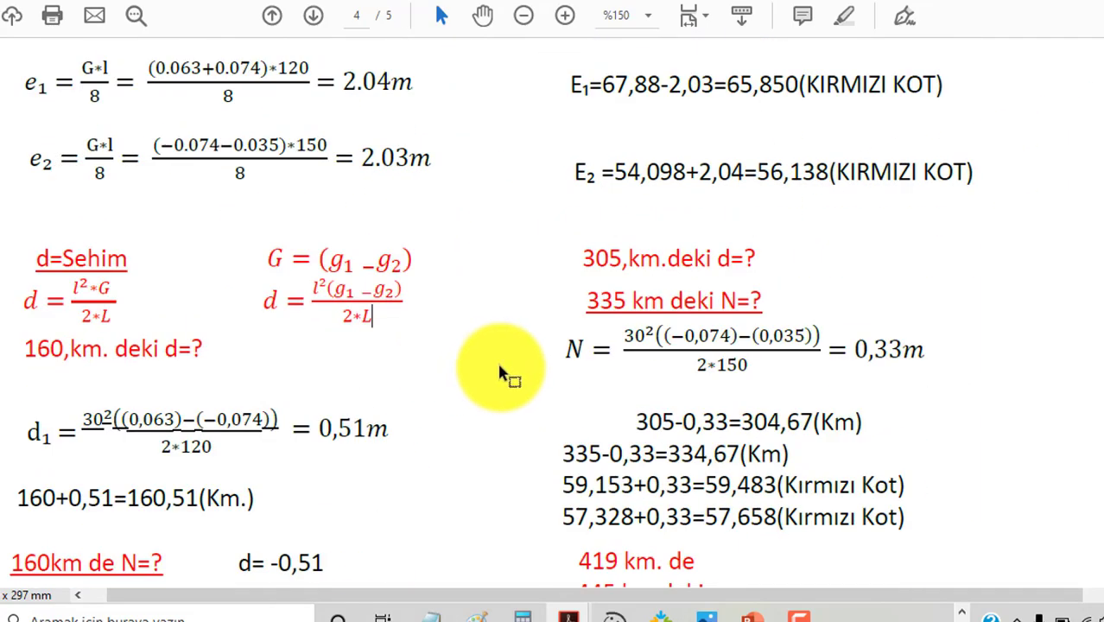
scroll(605, 362, down, 3)
ctrl+scroll(714, 350, down, 1)
ctrl+scroll(691, 320, down, 3)
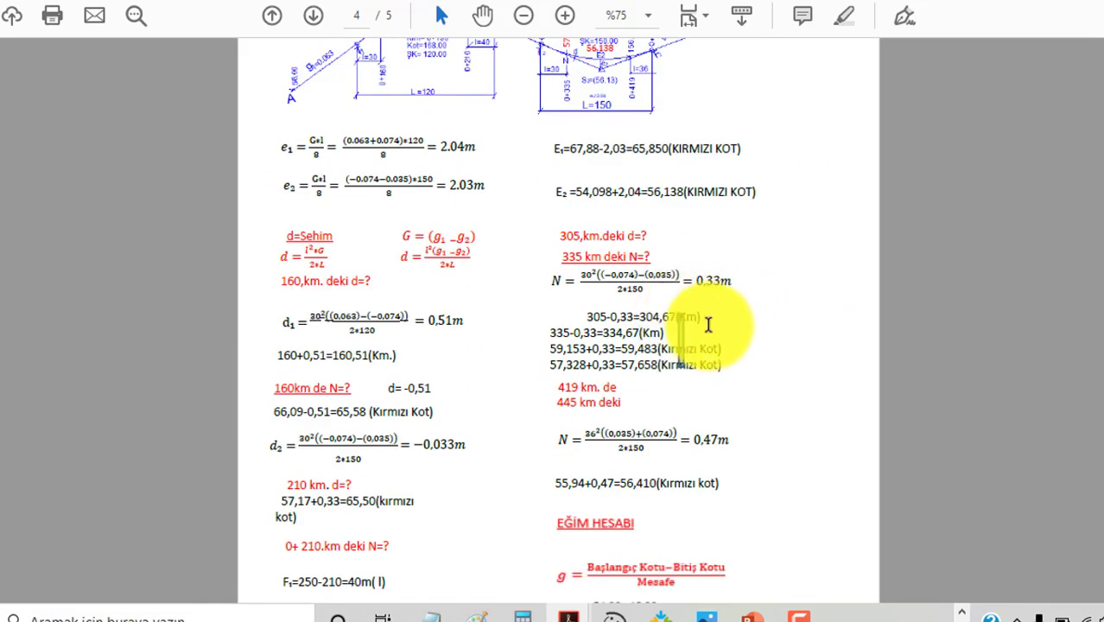
ctrl+scroll(733, 288, up, 3)
scroll(733, 287, down, 2)
scroll(733, 287, down, 2)
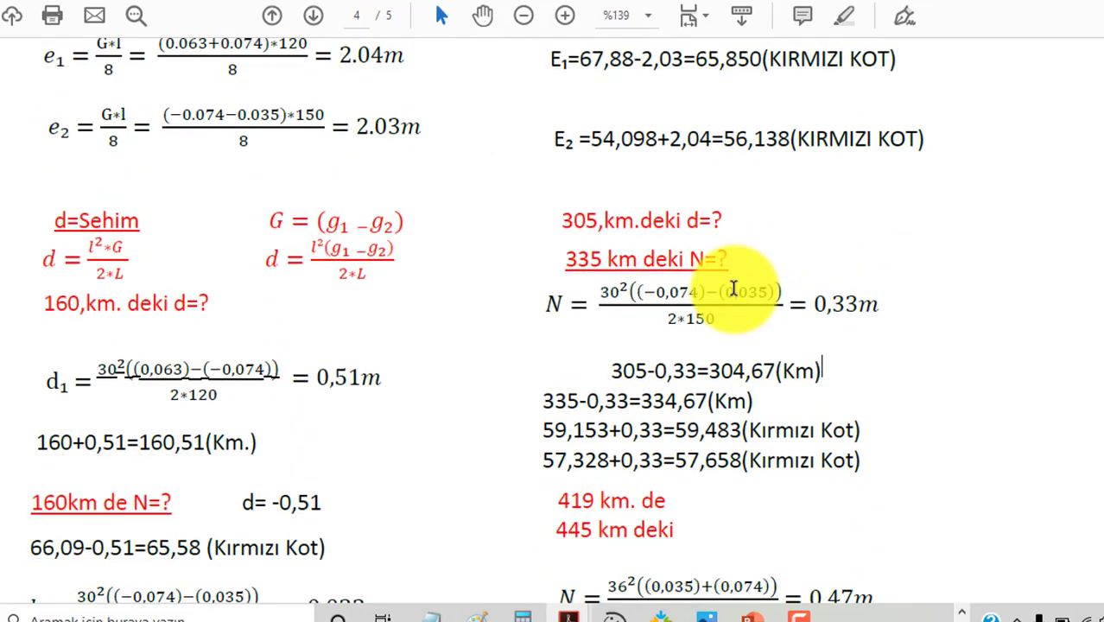
scroll(733, 287, down, 2)
scroll(734, 288, down, 5)
scroll(734, 288, up, 1)
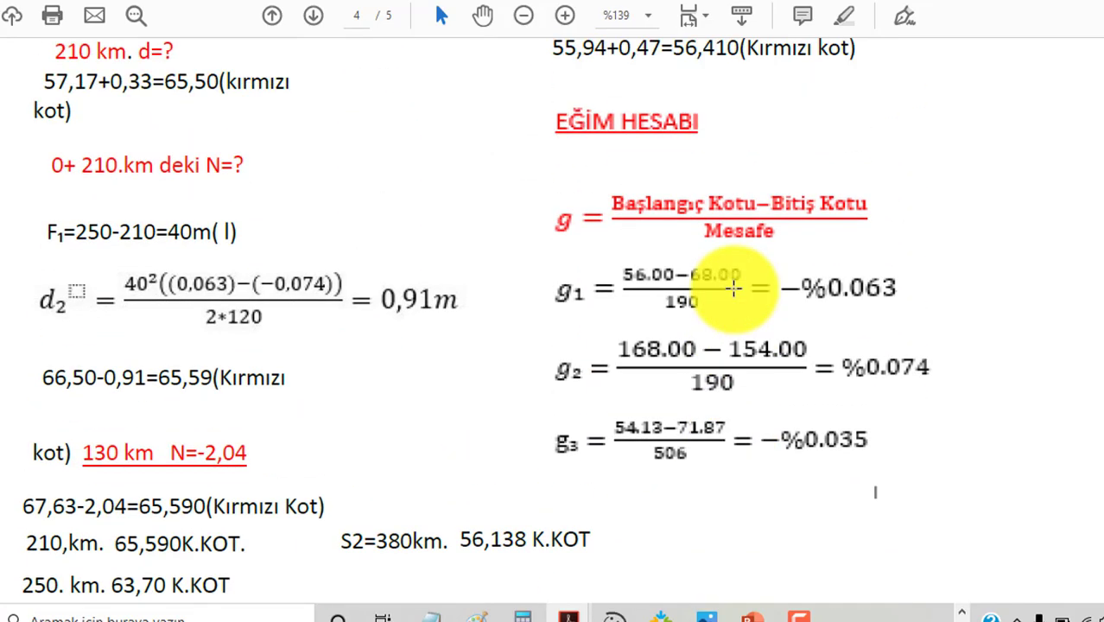
Back in Netcad, draw the KURP ÇİZİMİ BOY KESİTİ profile with 2 mm active-font text
key(super+d)
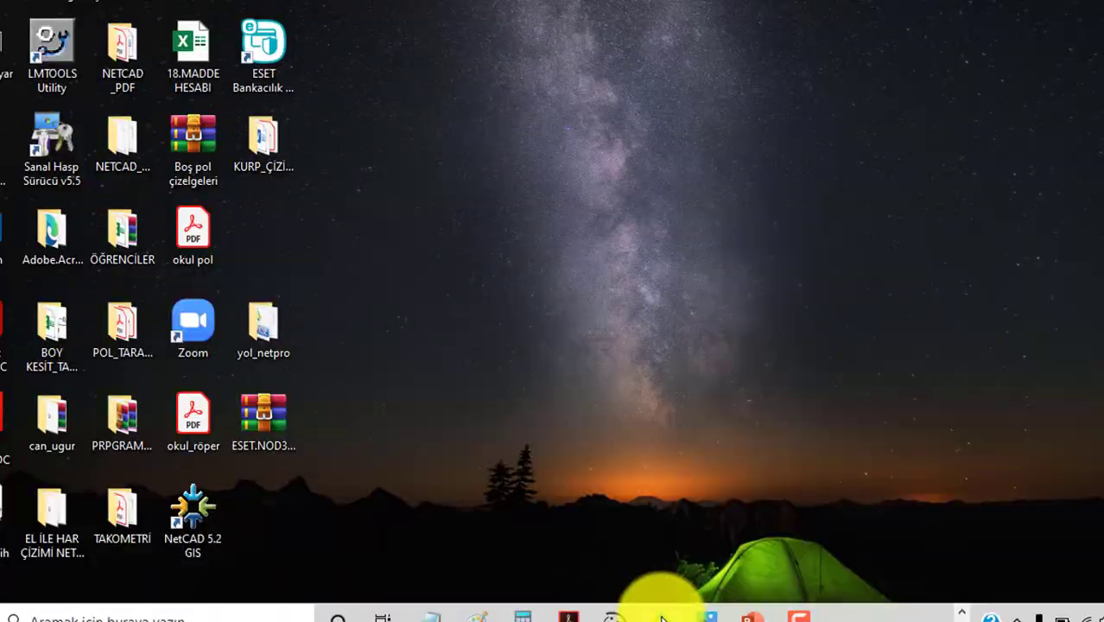
click(642, 613)
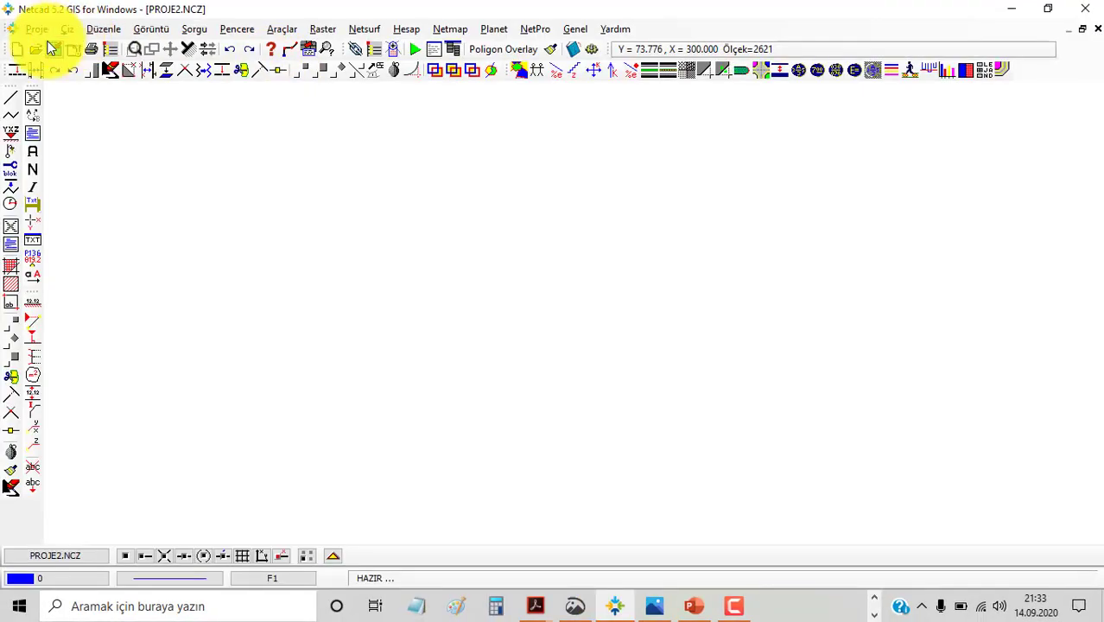
click(369, 32)
mouse_move(404, 87)
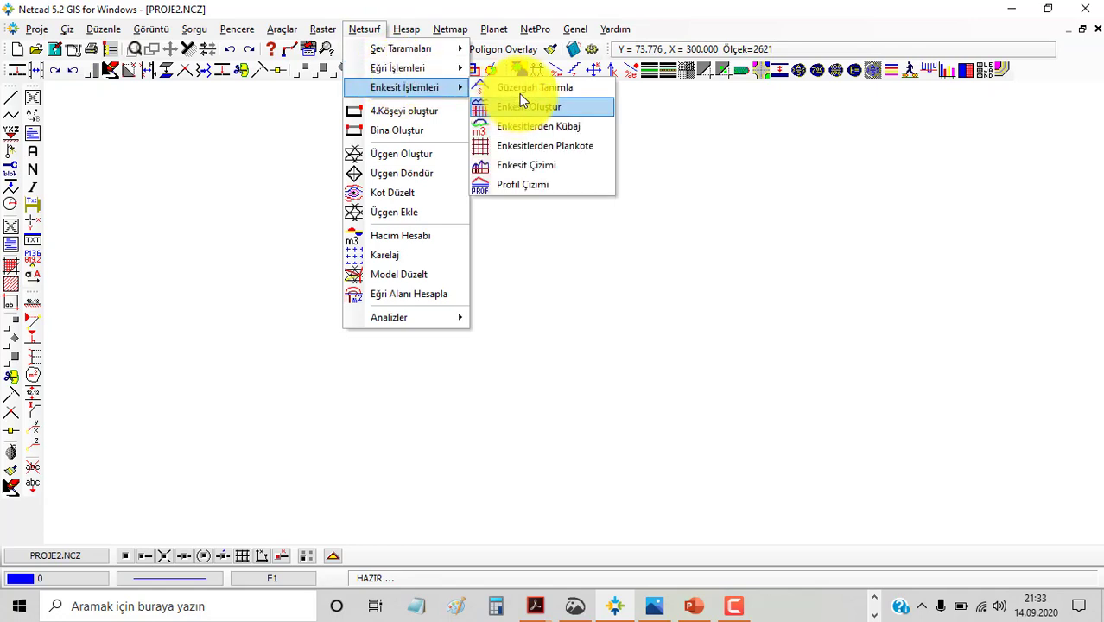
click(523, 184)
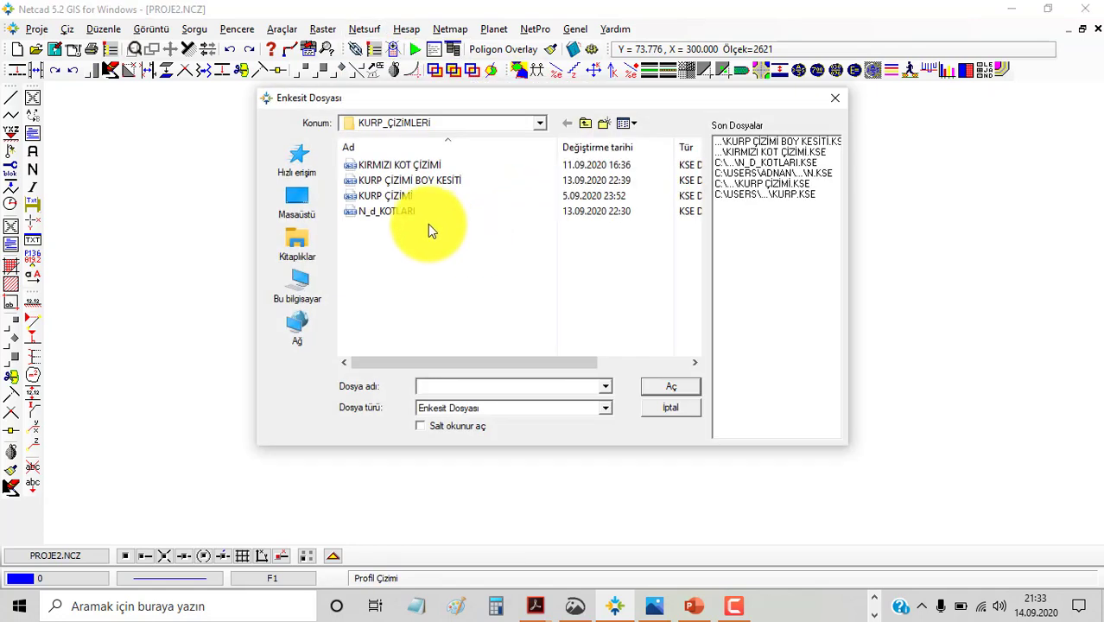
click(398, 182)
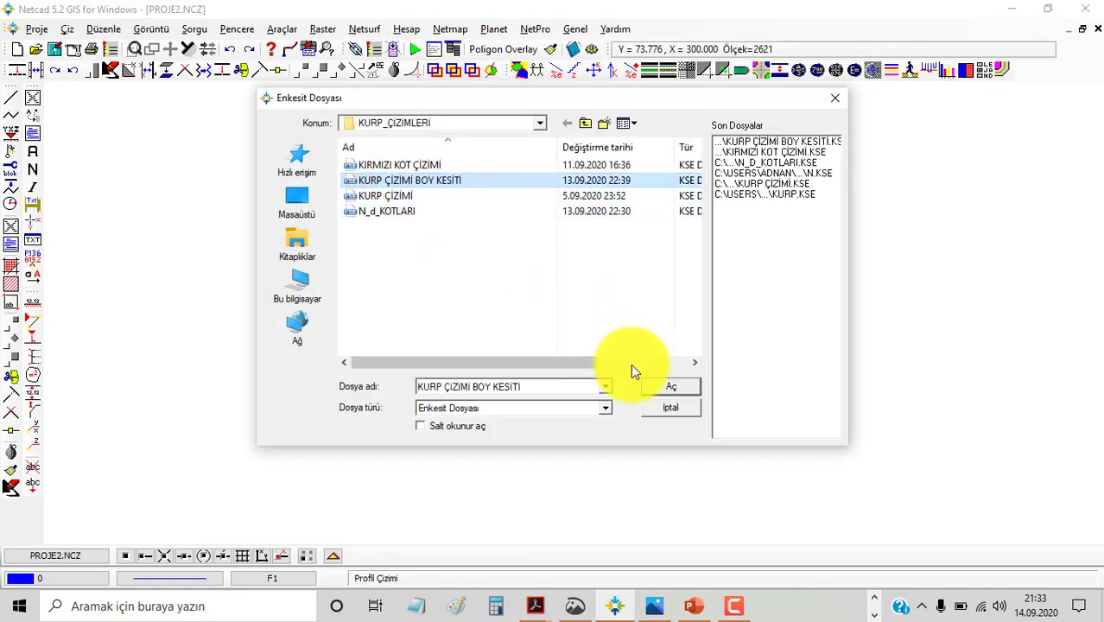
click(666, 386)
double_click(604, 364)
text(2)
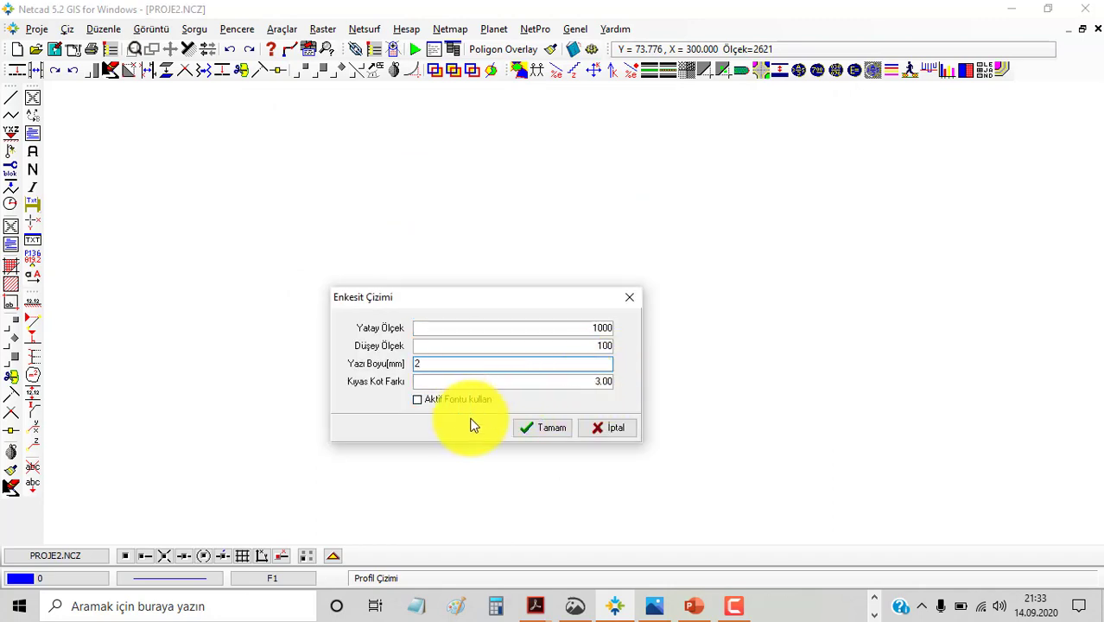
click(528, 426)
key(Return)
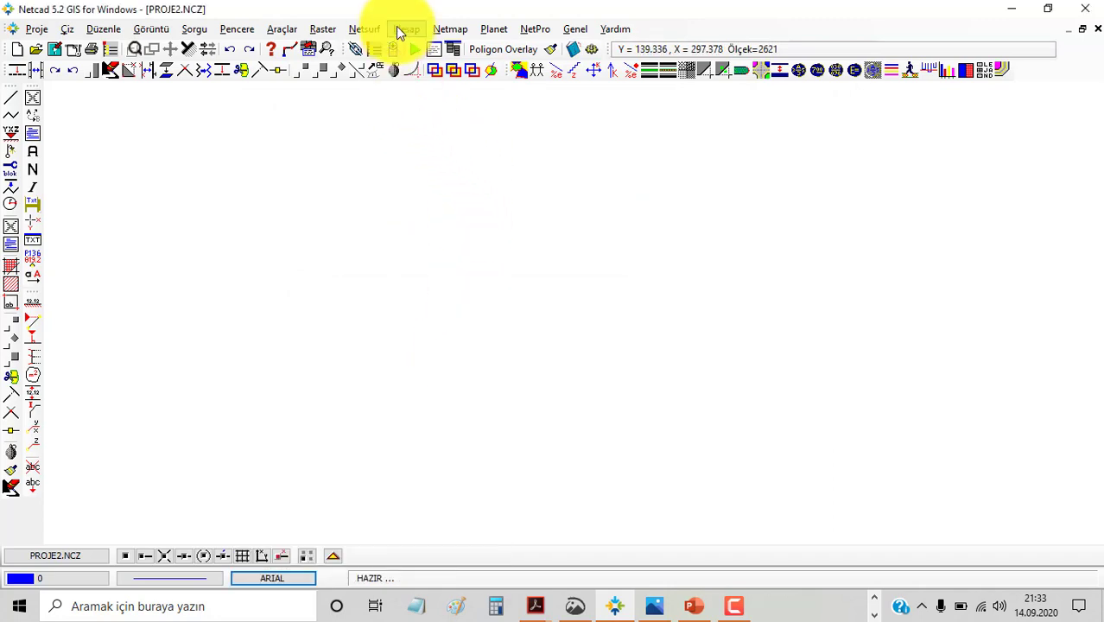
Redraw the KURP ÇİZİMİ BOY KESİTİ profile at 2 mm text height and reposition it
click(371, 28)
click(506, 168)
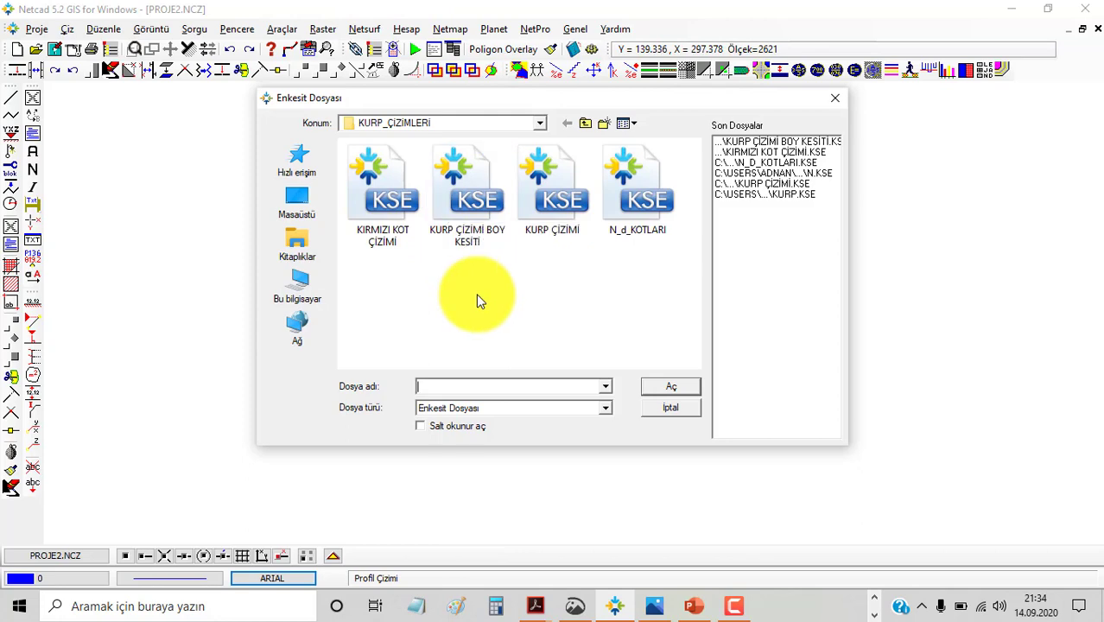
click(466, 211)
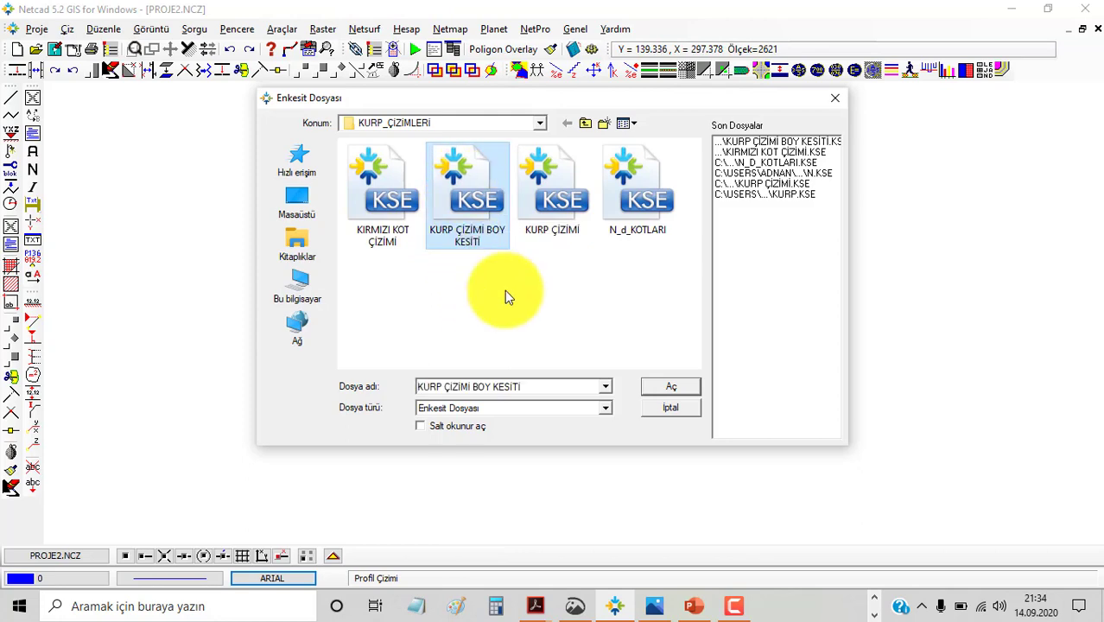
click(657, 386)
text(2)
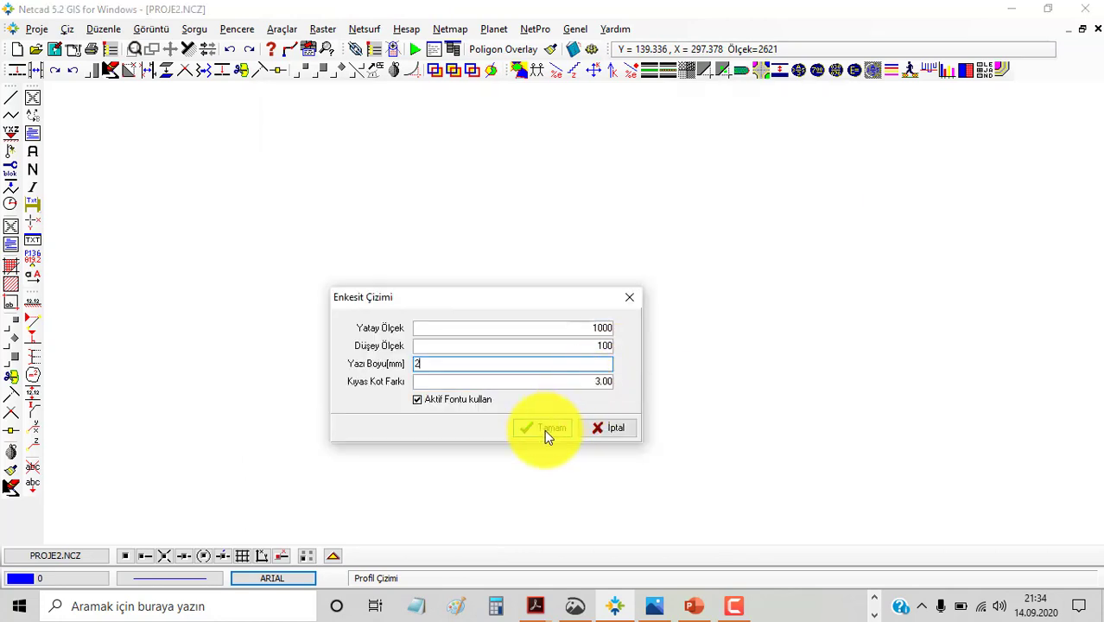
click(544, 428)
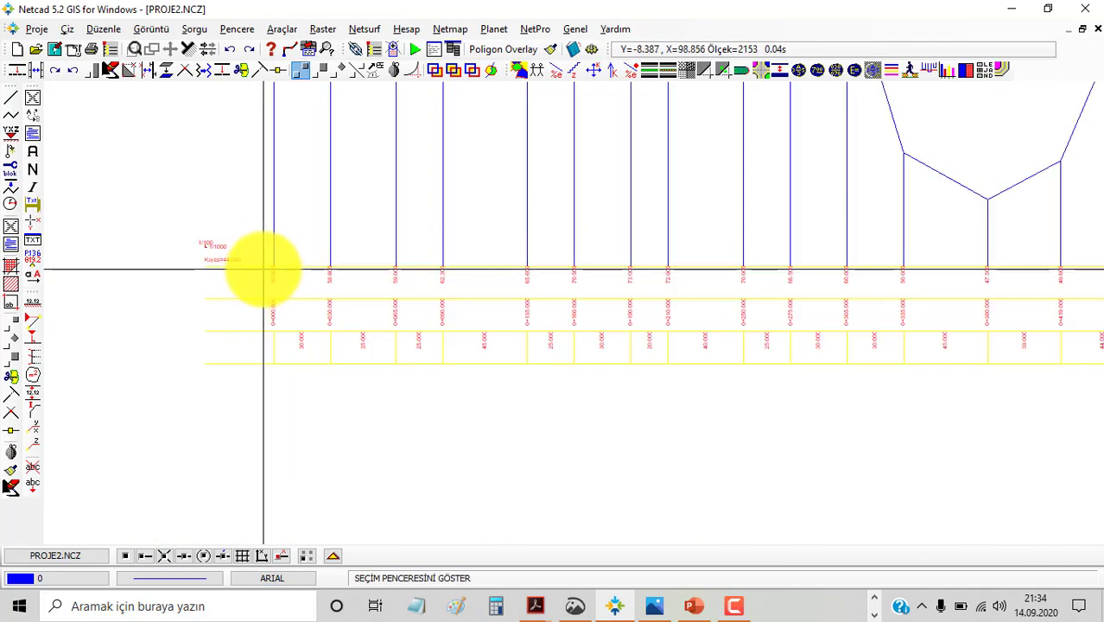
click(265, 270)
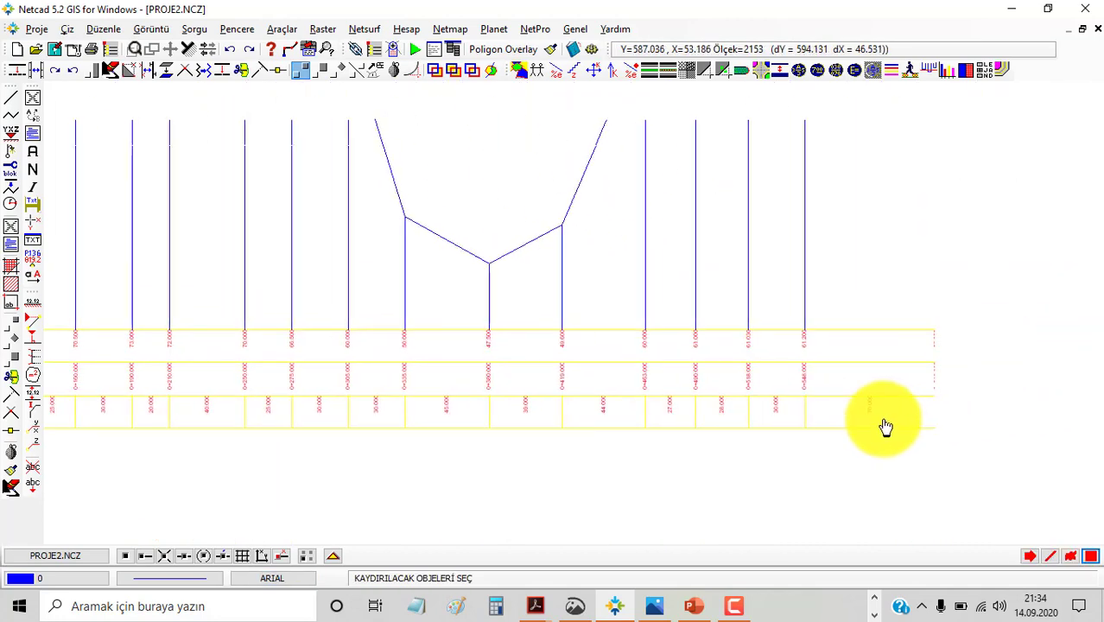
click(974, 418)
Draw the KIRMIZI KOT ÇİZİMİ profile with the active font, placing it lower on the sheet
click(394, 213)
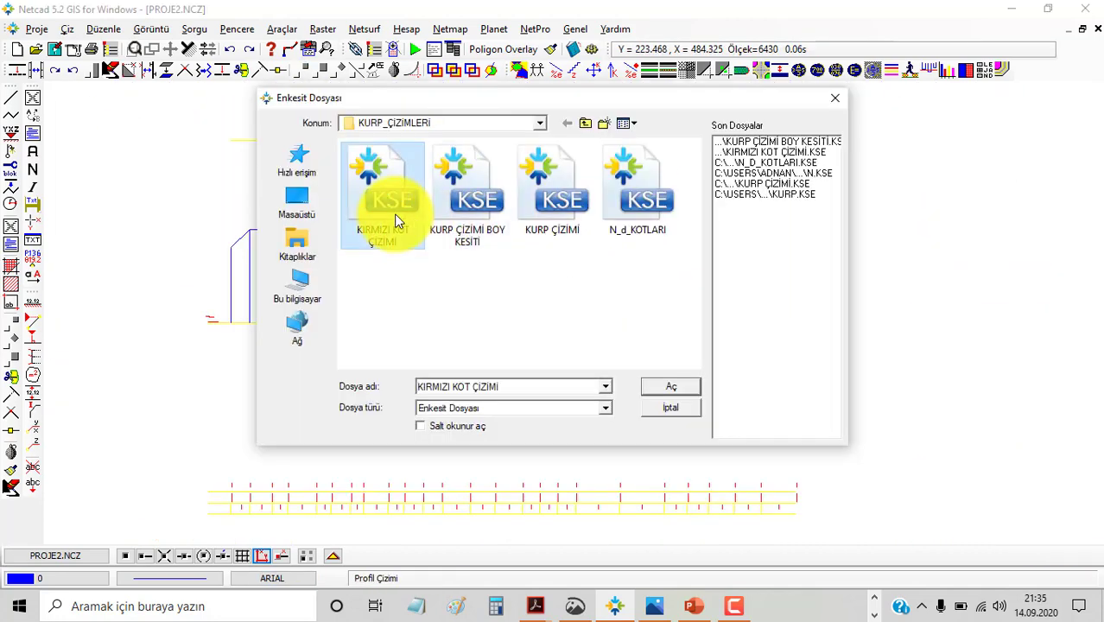
click(655, 388)
click(417, 399)
click(562, 432)
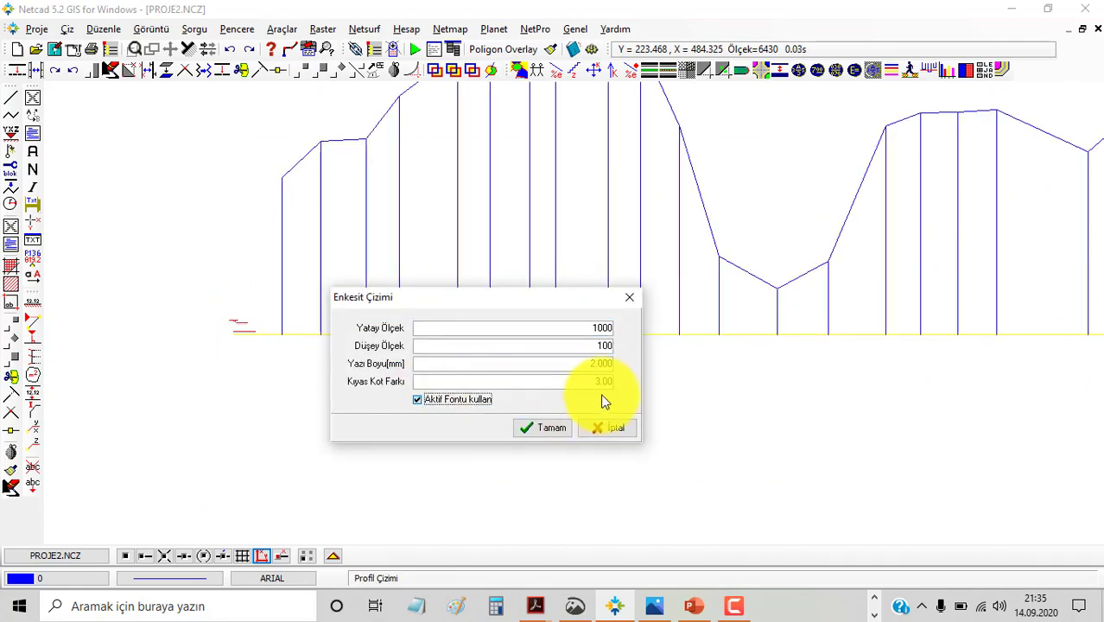
key(Return)
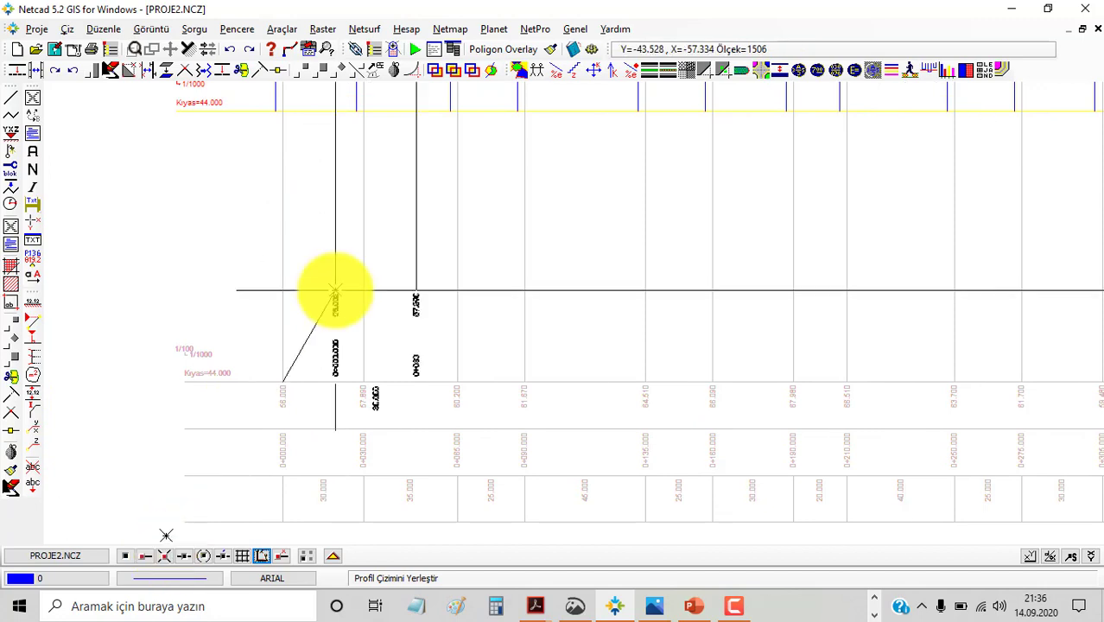
middle_drag(338, 291, 339, 411)
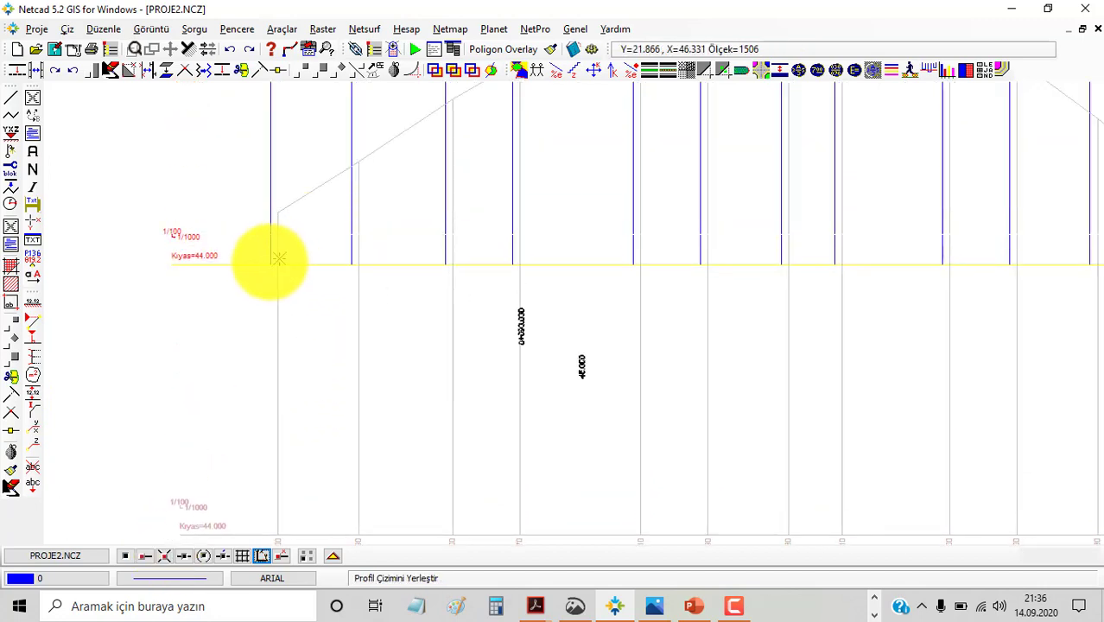
Drop the grade-line profile in place and create the red KIRMIZI_ÇİZGİ layer
click(269, 261)
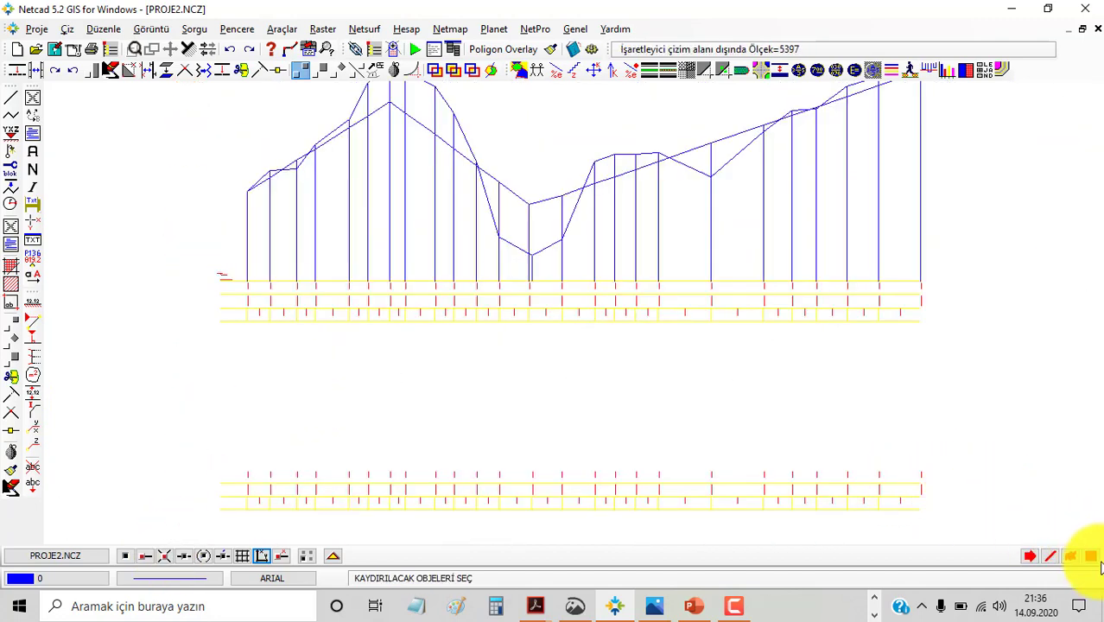
click(1090, 557)
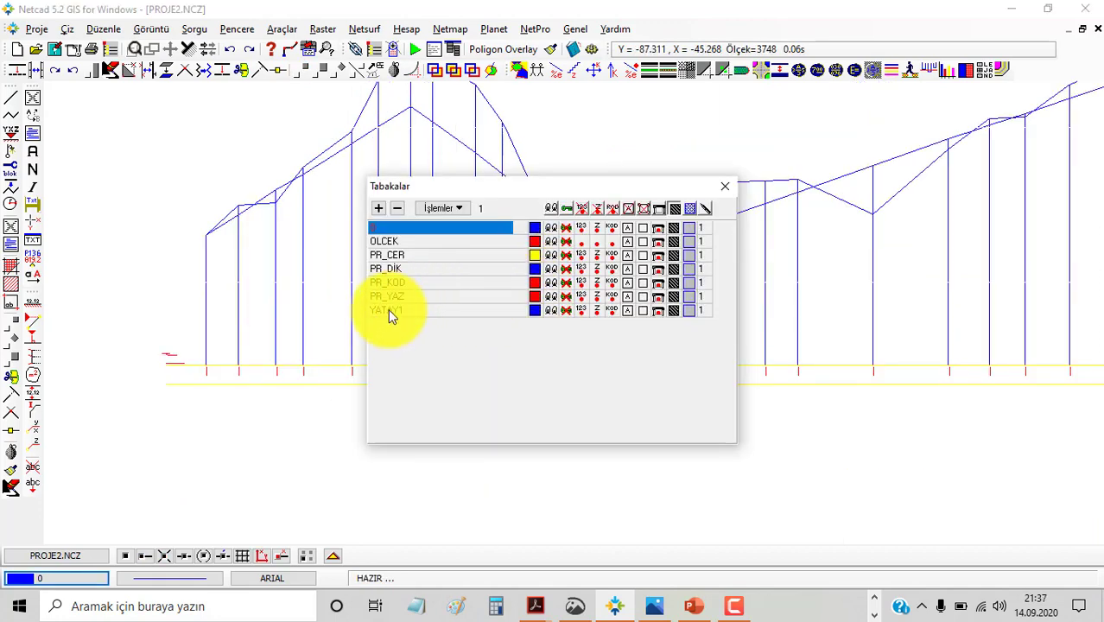
double_click(415, 226)
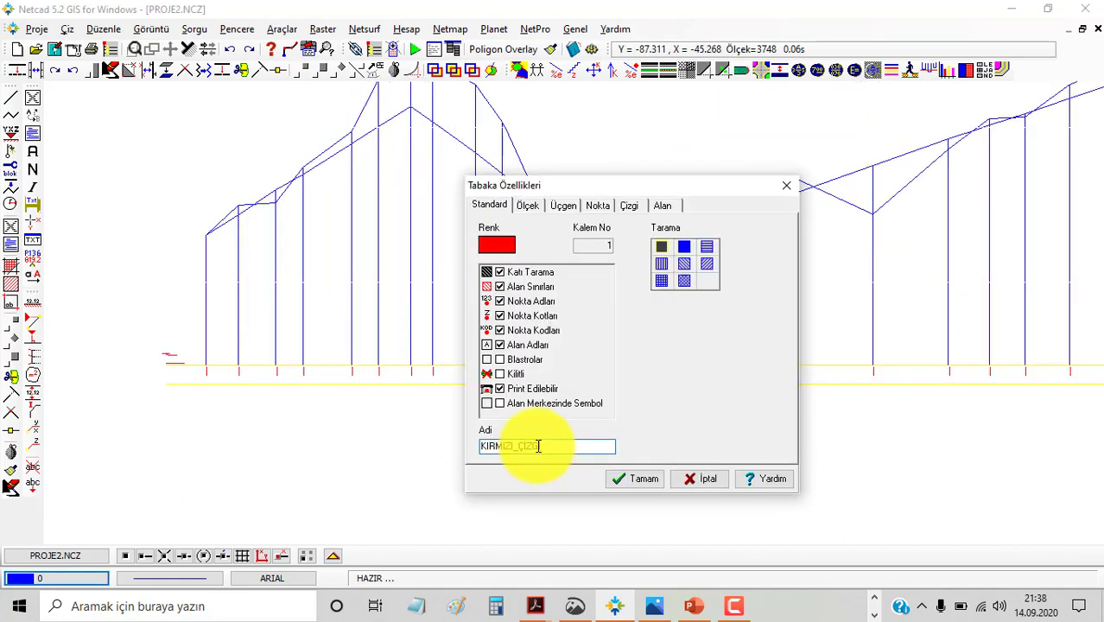
click(645, 483)
Open N_d_KOTLARI.KSE in the Enkesit Editörü and select the 445.000 / 55.980 row
click(399, 29)
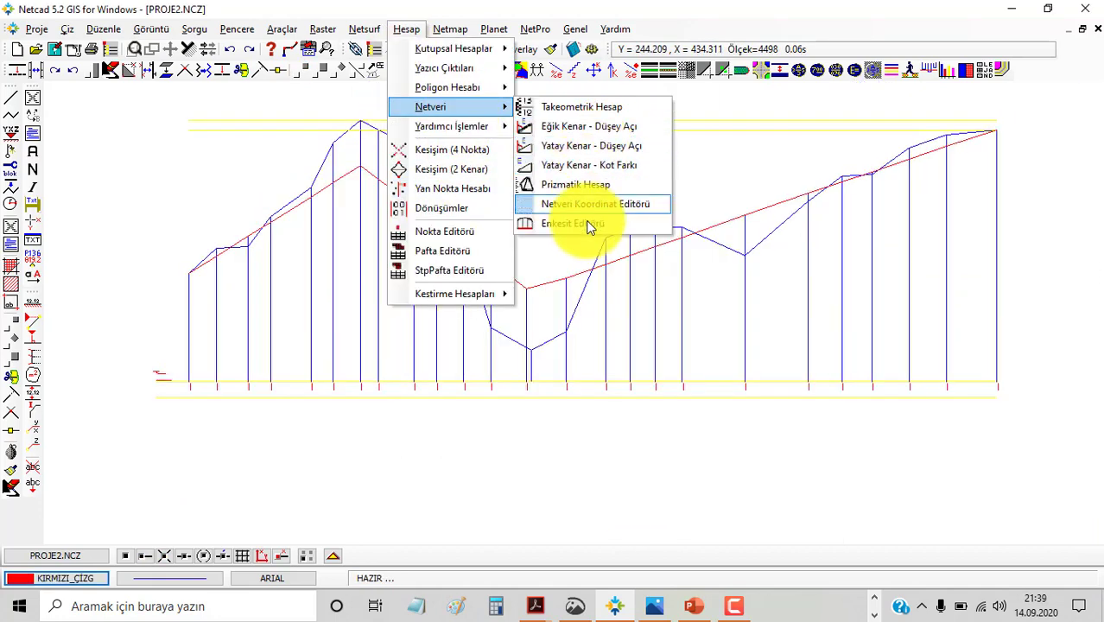
click(587, 225)
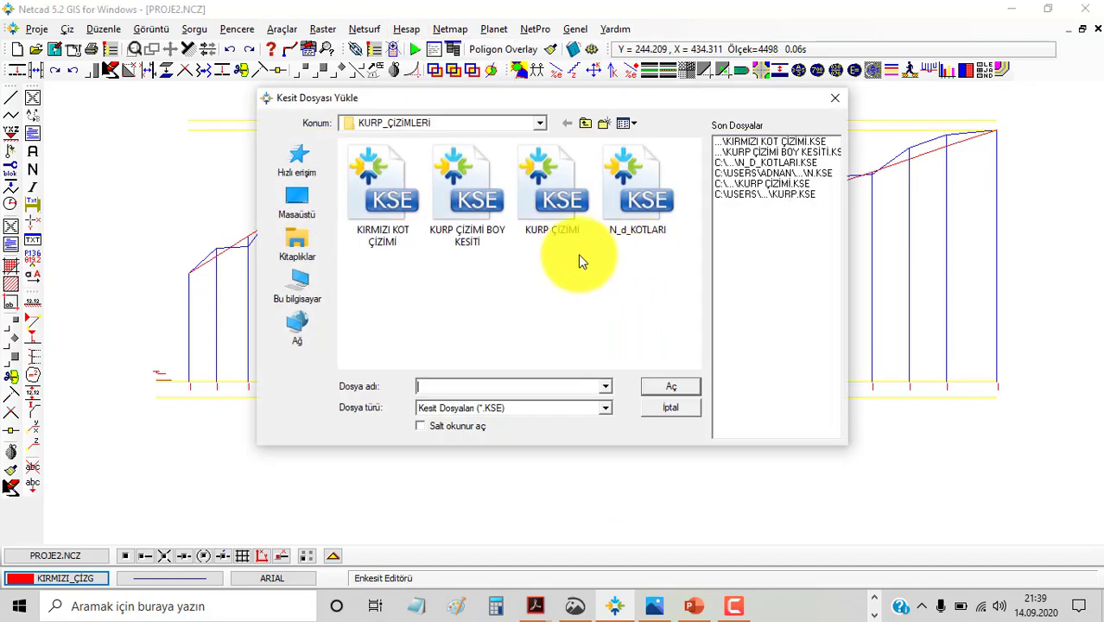
click(625, 208)
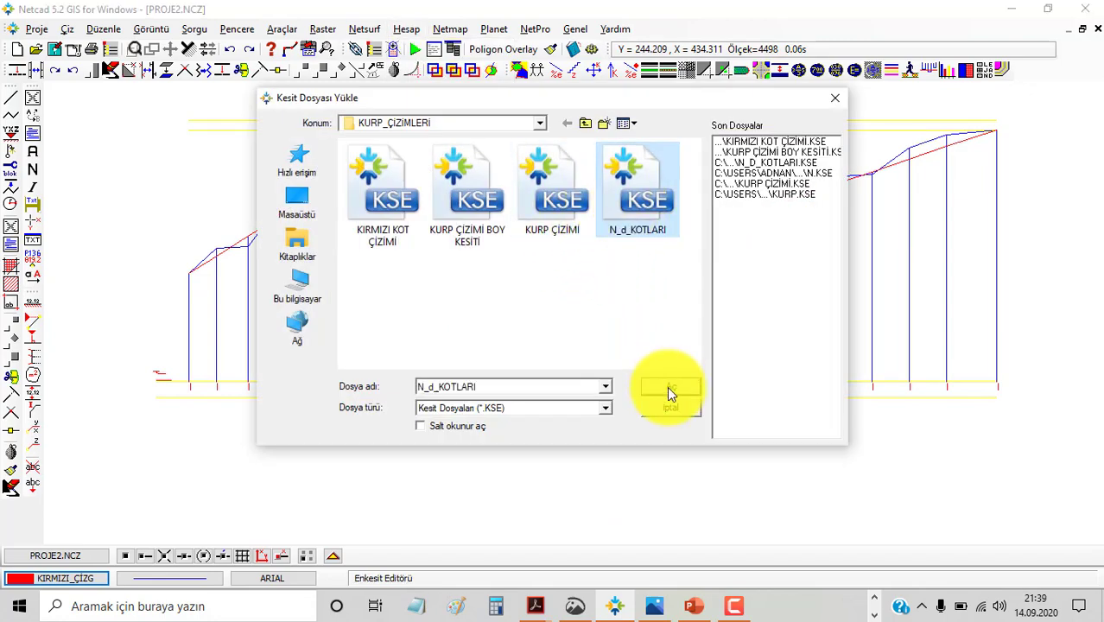
click(670, 394)
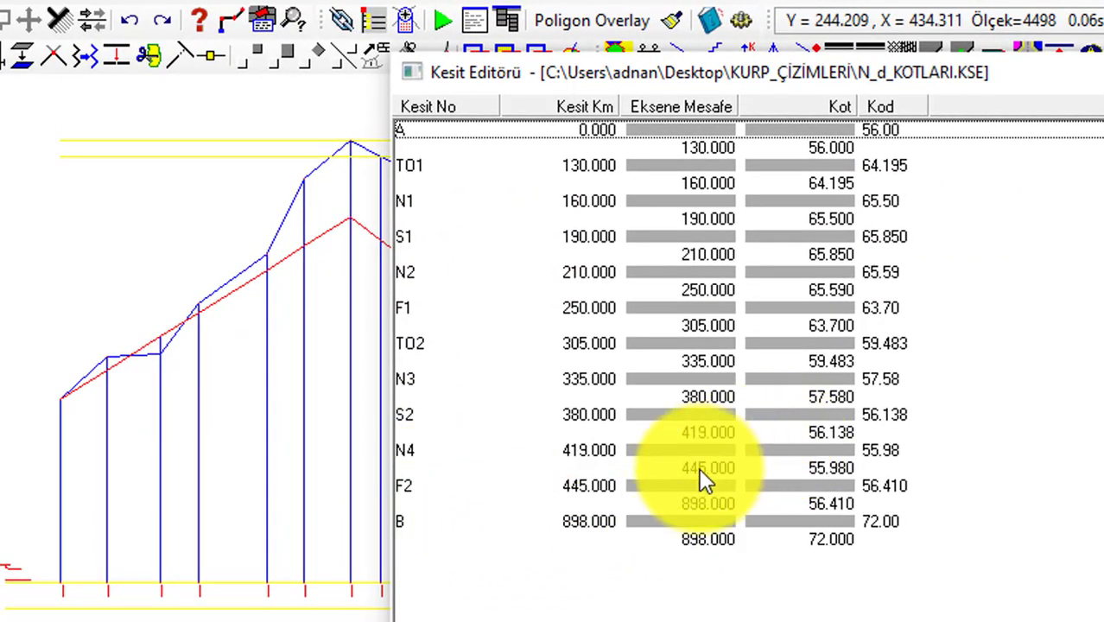
click(704, 467)
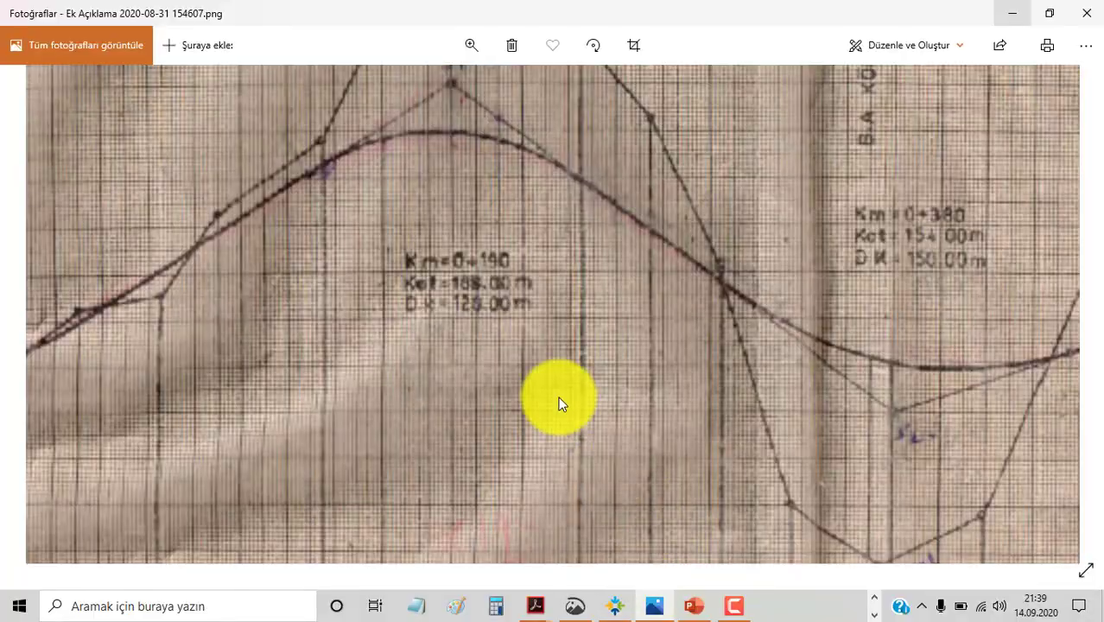
Zoom and pan the scanned Km=0+190 profile's curves and elevation table, then minimize Photos
scroll(393, 389, up, 2)
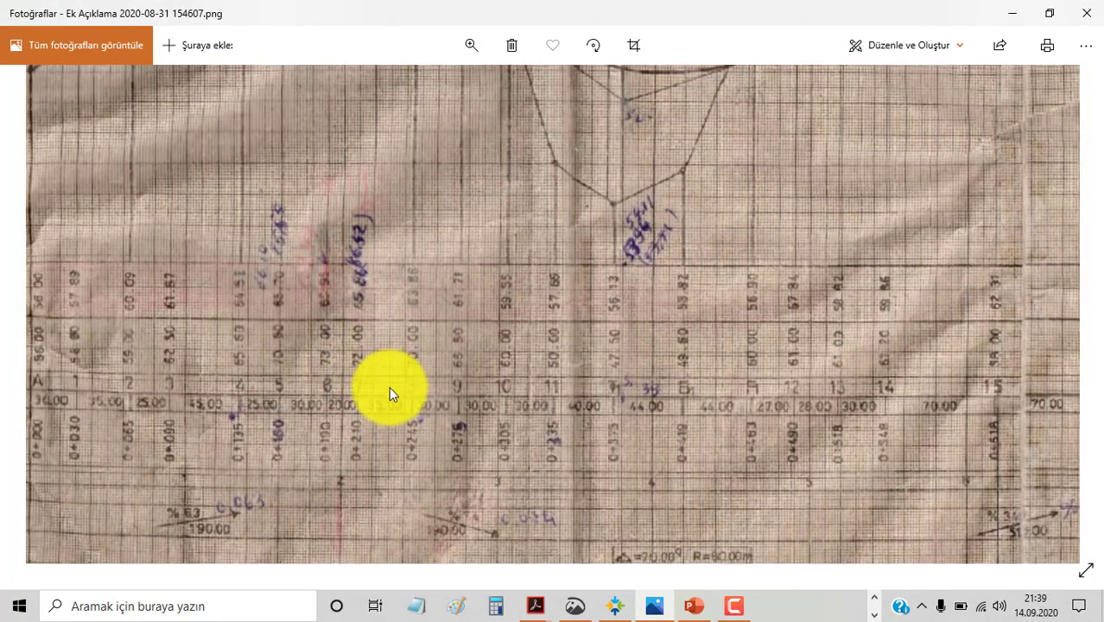
scroll(388, 386, left, 3)
scroll(454, 423, down, 1)
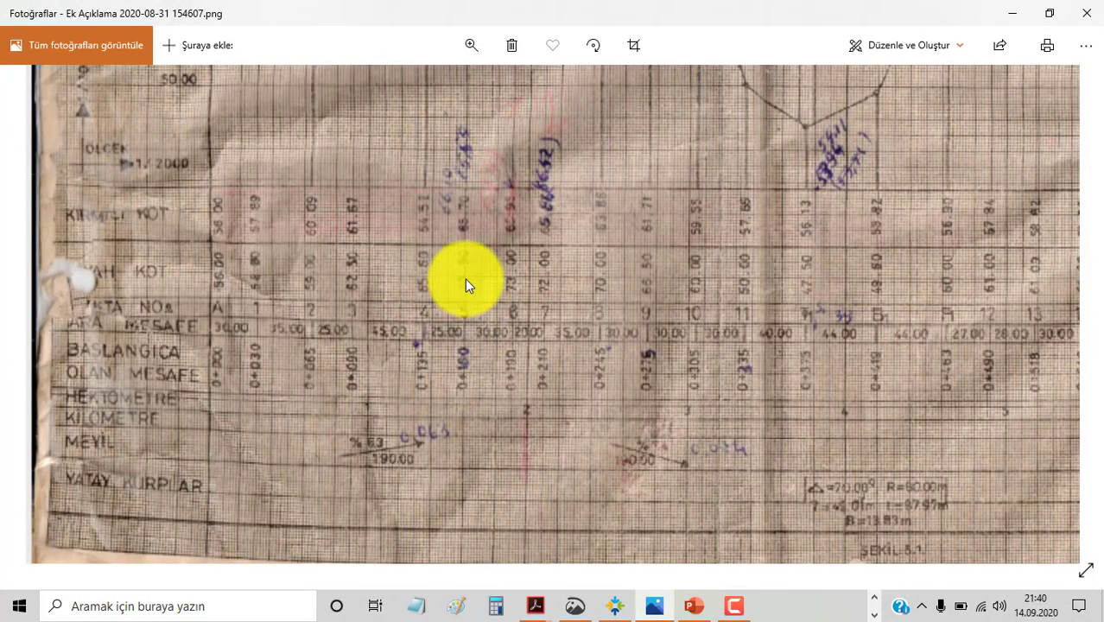
scroll(502, 422, up, 3)
scroll(513, 227, down, 3)
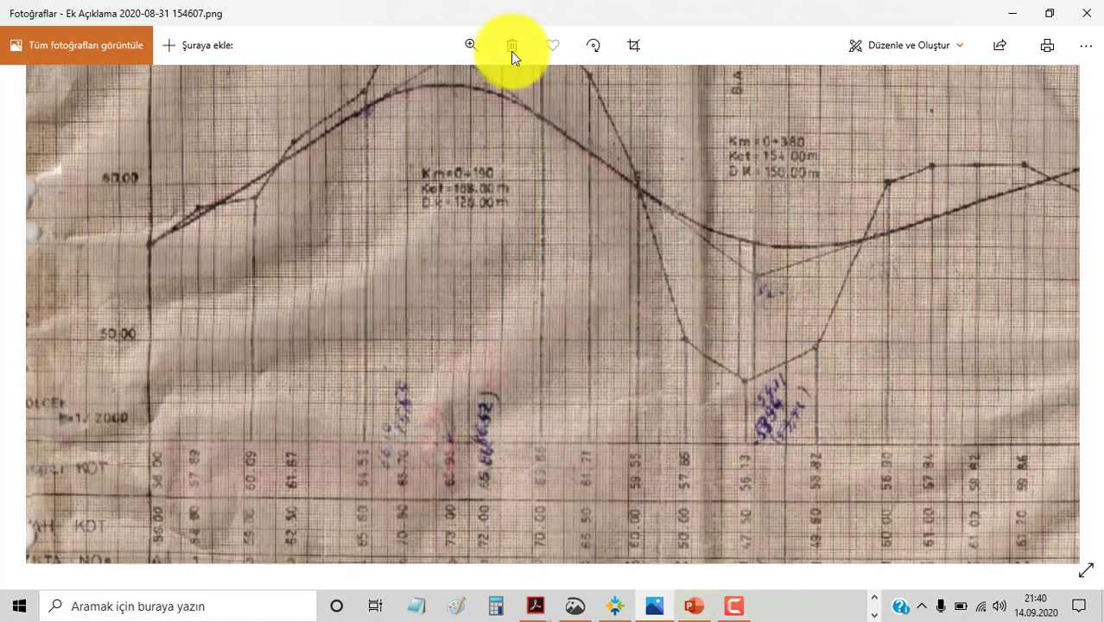
scroll(435, 389, right, 1)
drag(457, 248, 463, 512)
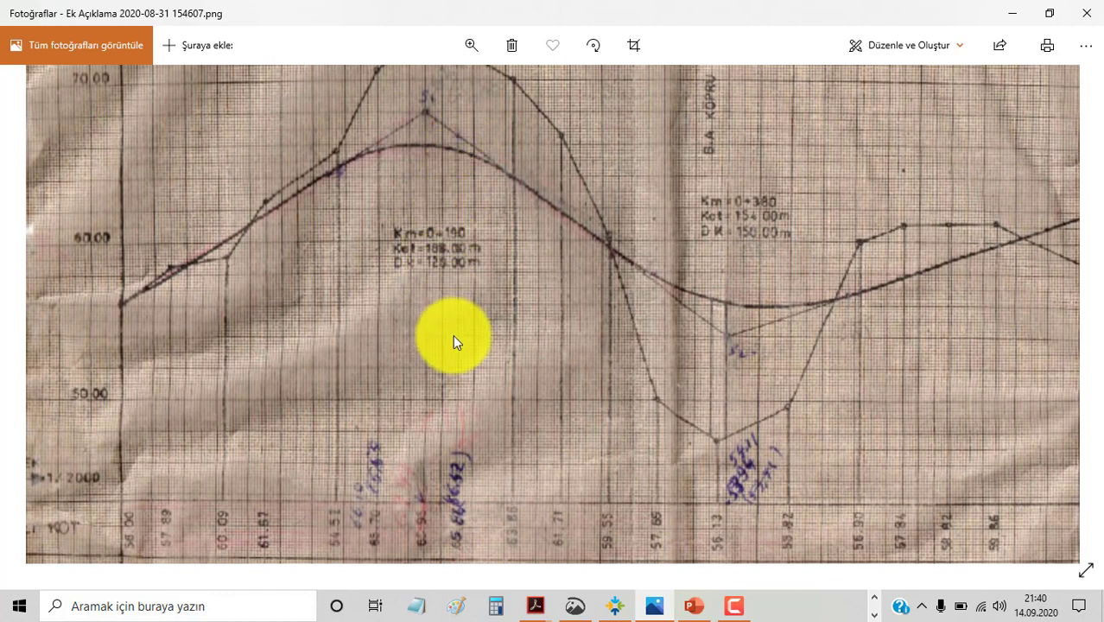
scroll(522, 444, down, 1)
mouse_move(454, 499)
mouse_down()
mouse_move(534, 370)
mouse_move(458, 368)
mouse_up()
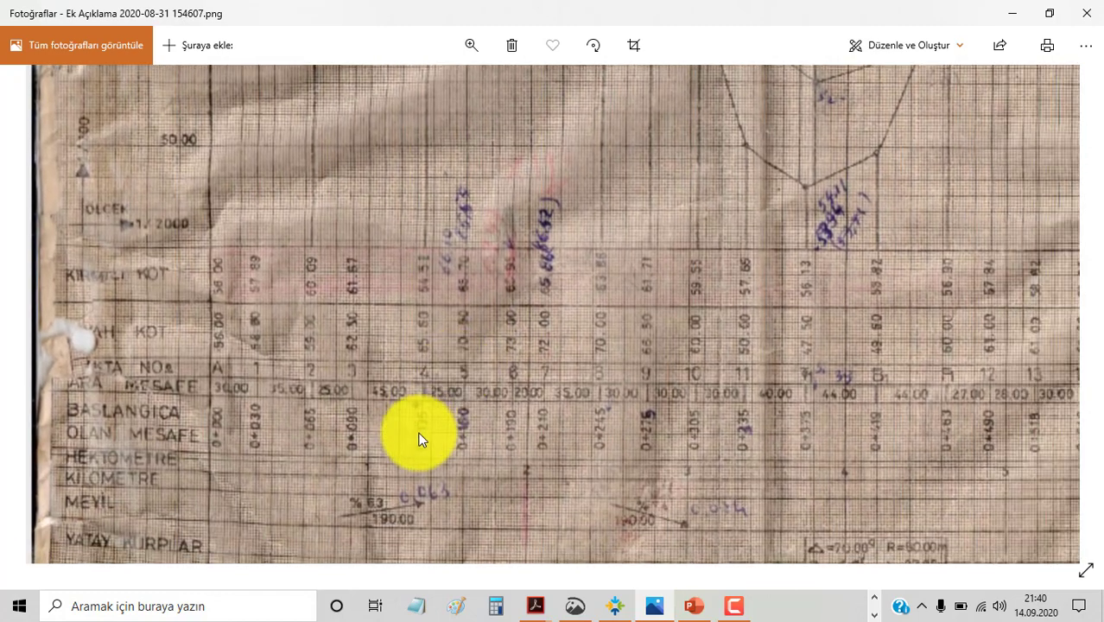
drag(421, 317, 406, 460)
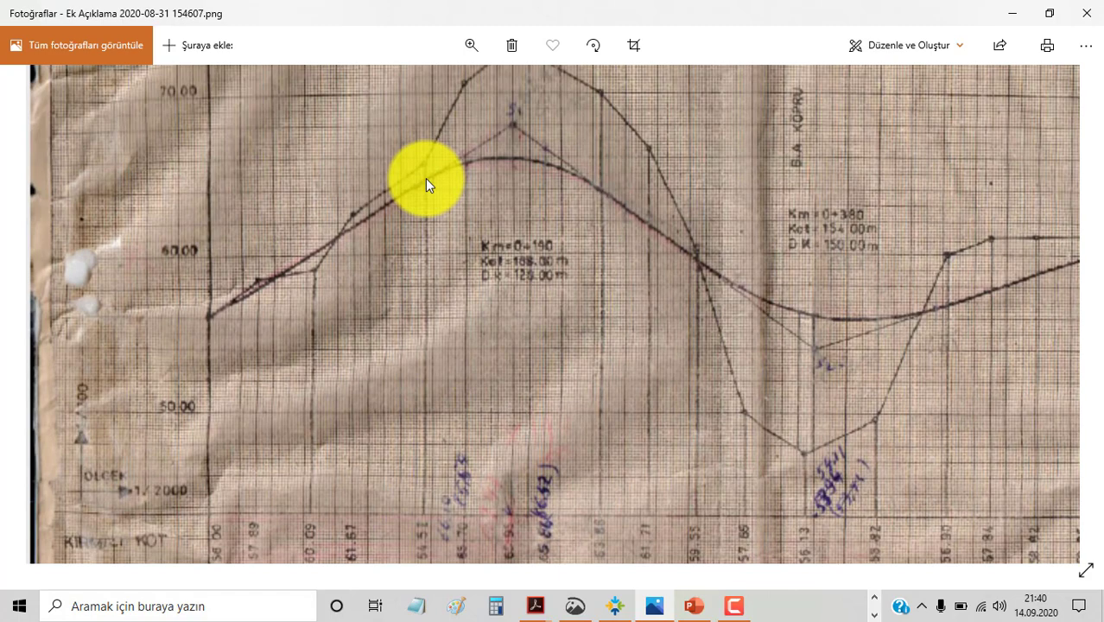
scroll(569, 410, down, 3)
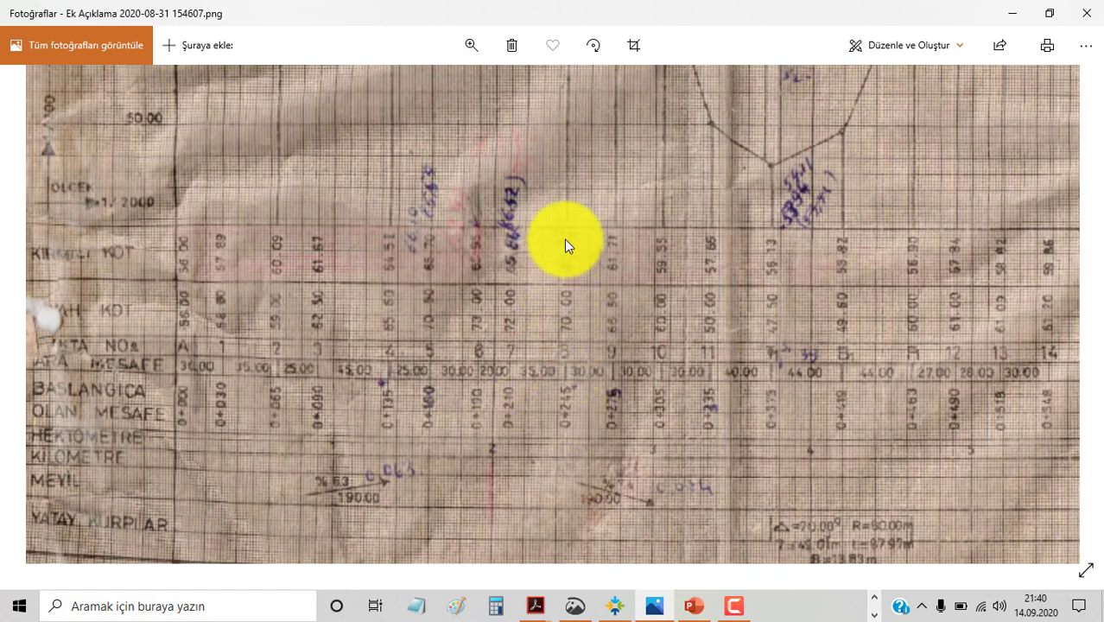
scroll(564, 225, up, 3)
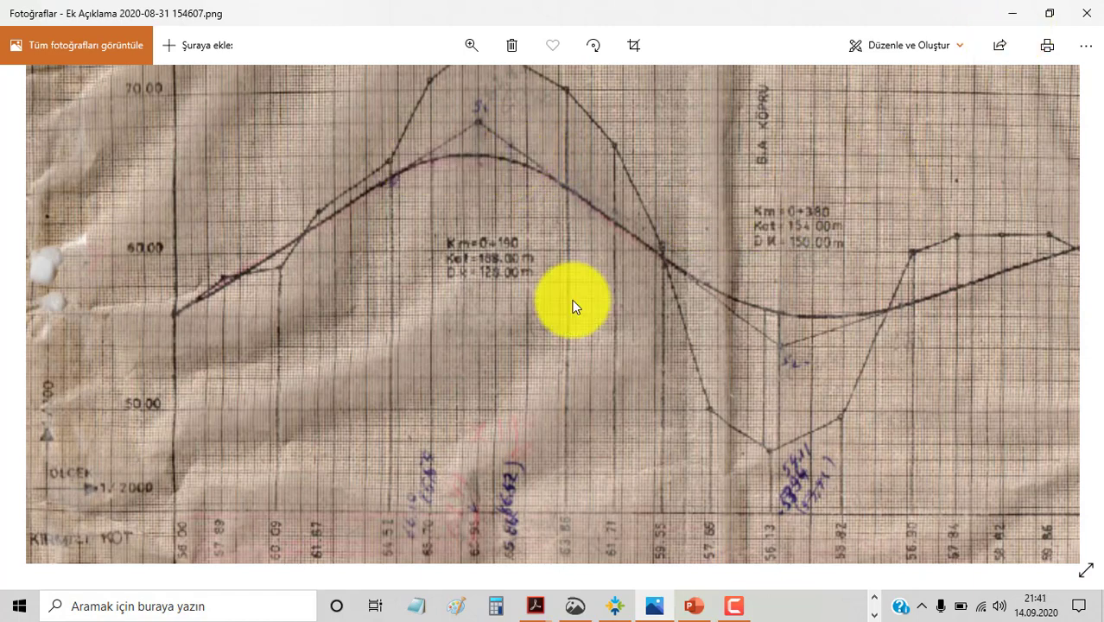
click(1008, 21)
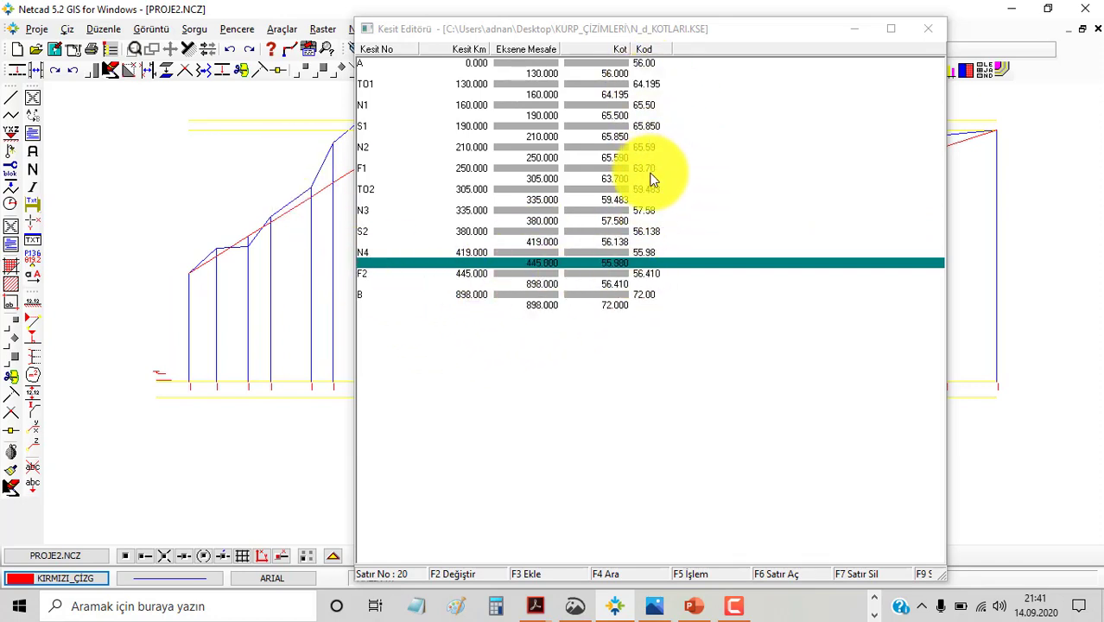
Select row B, save N_d_KOTLARI.KSE with F9, acknowledge it, and close the Kesit Editörü
click(604, 297)
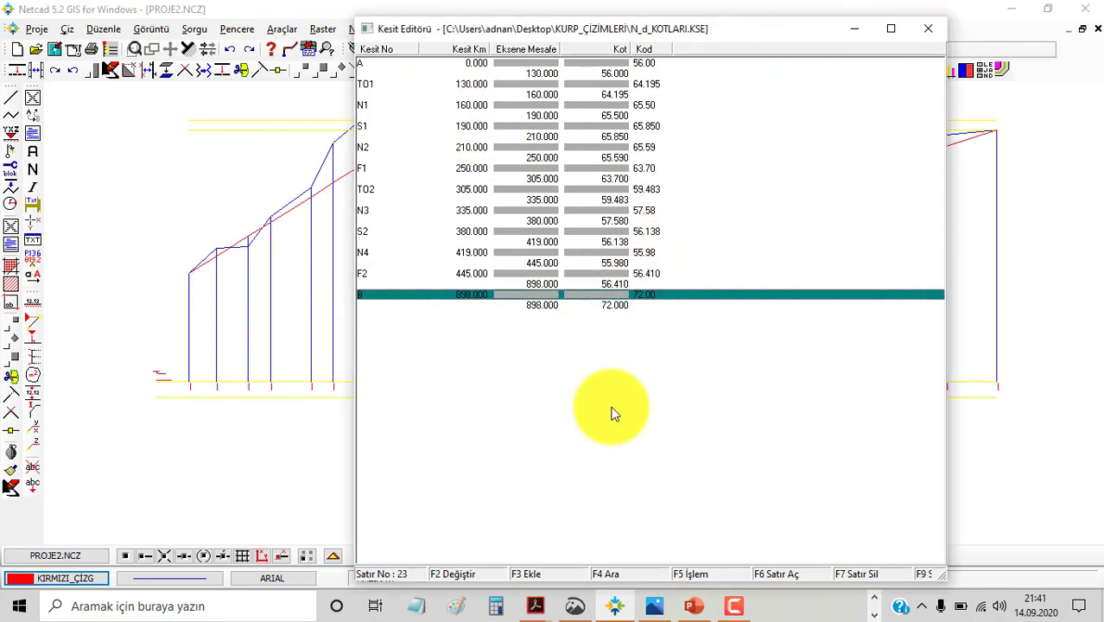
key(F9)
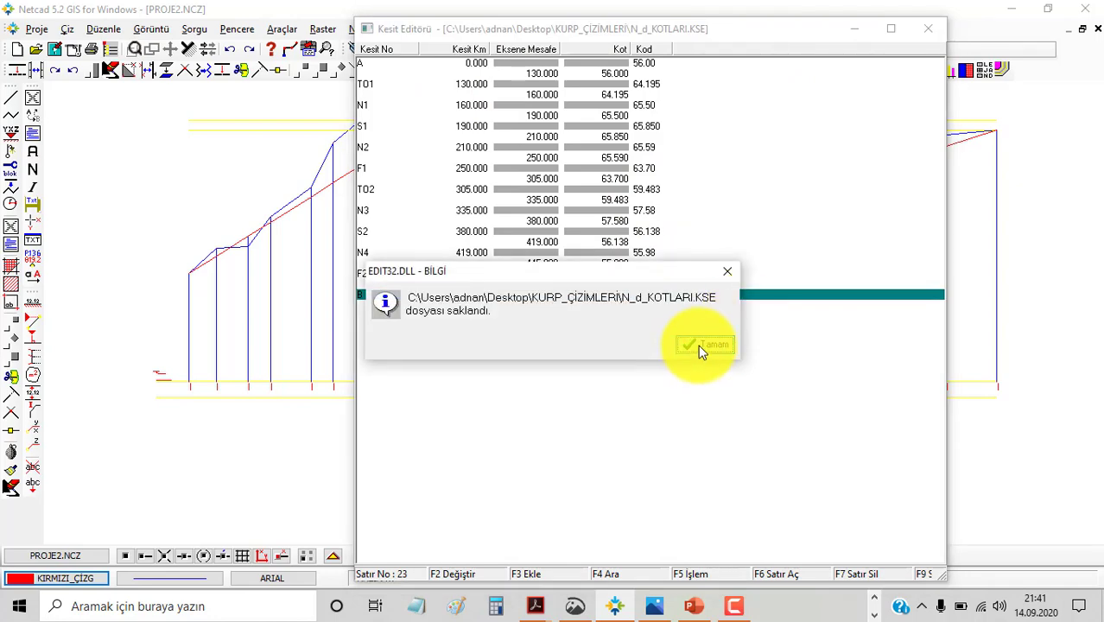
click(701, 348)
click(928, 28)
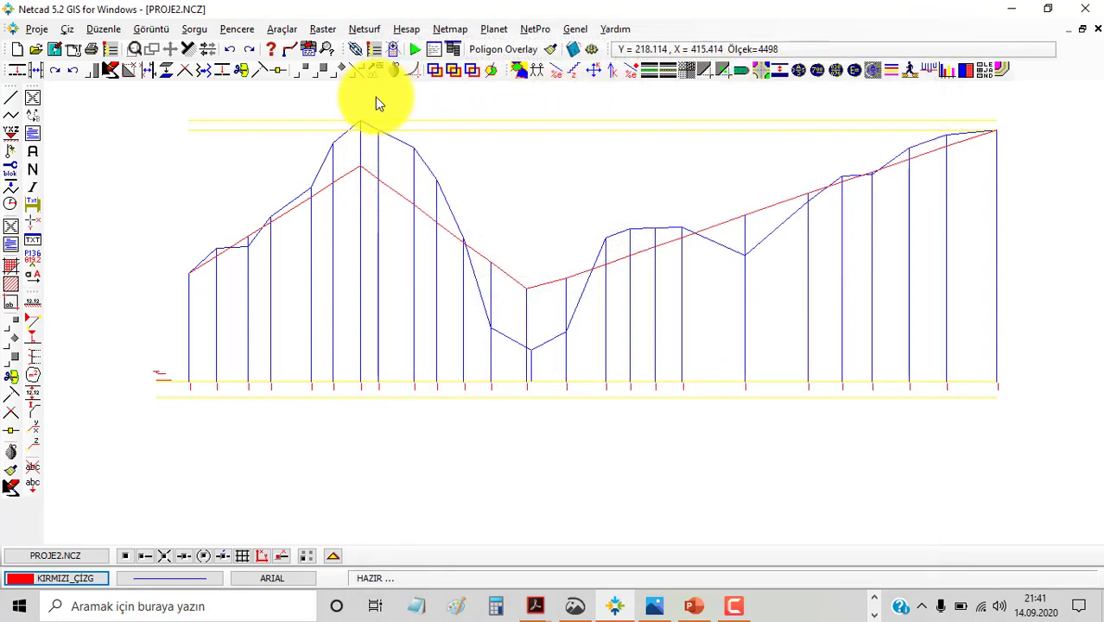
Start a Profil Çizimi from N_d_KOTLARI.KSE with Kıyas Kot Farkı set to 11.00
click(364, 30)
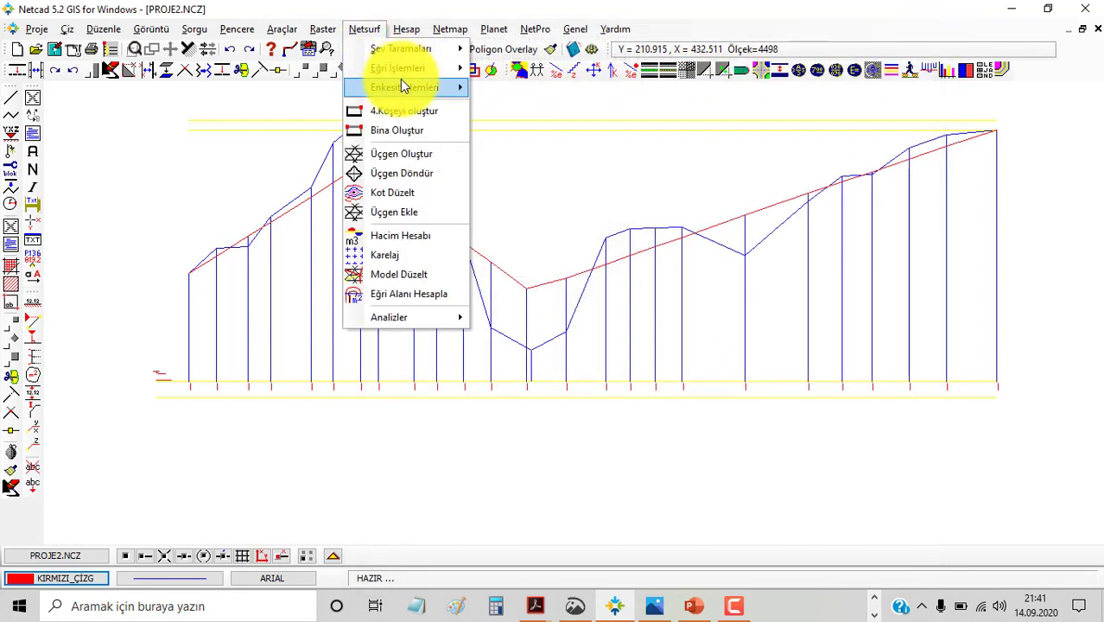
mouse_move(404, 87)
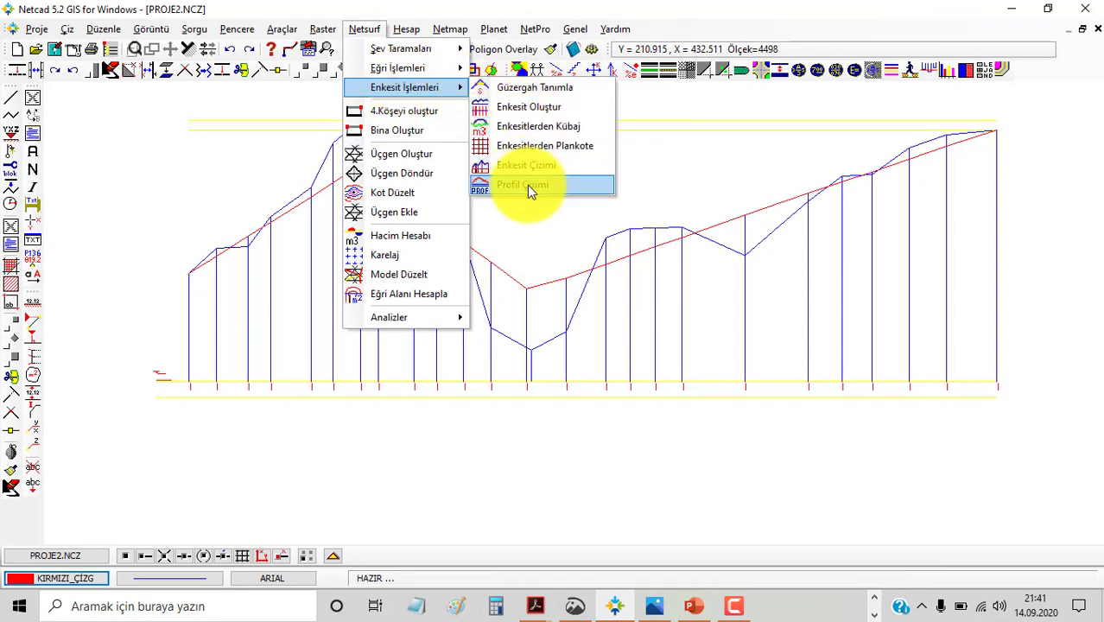
click(530, 190)
click(631, 205)
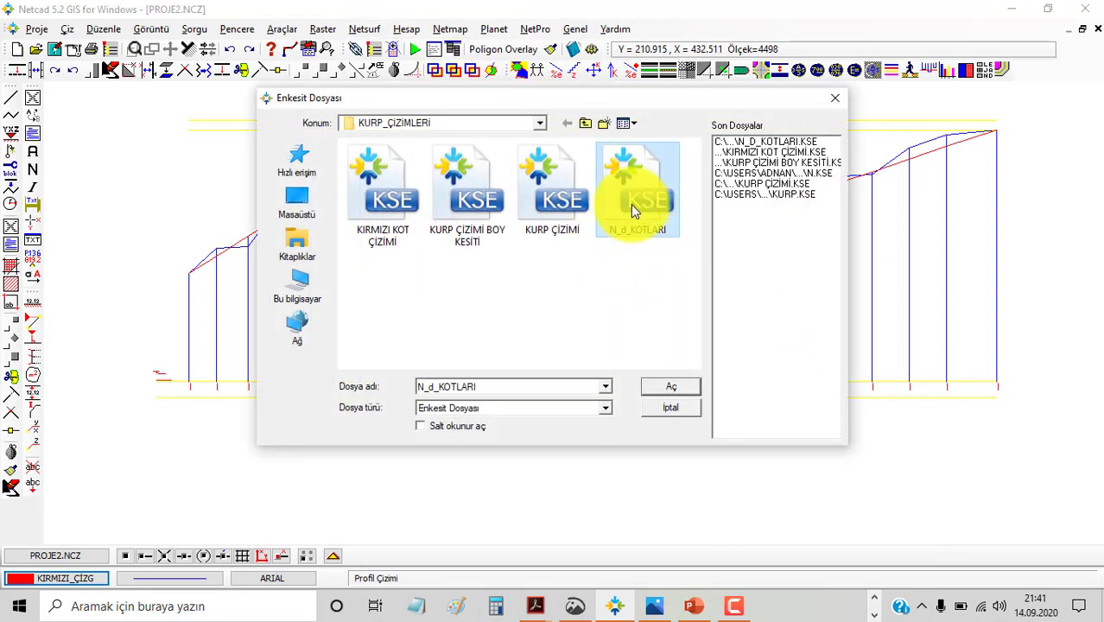
click(663, 390)
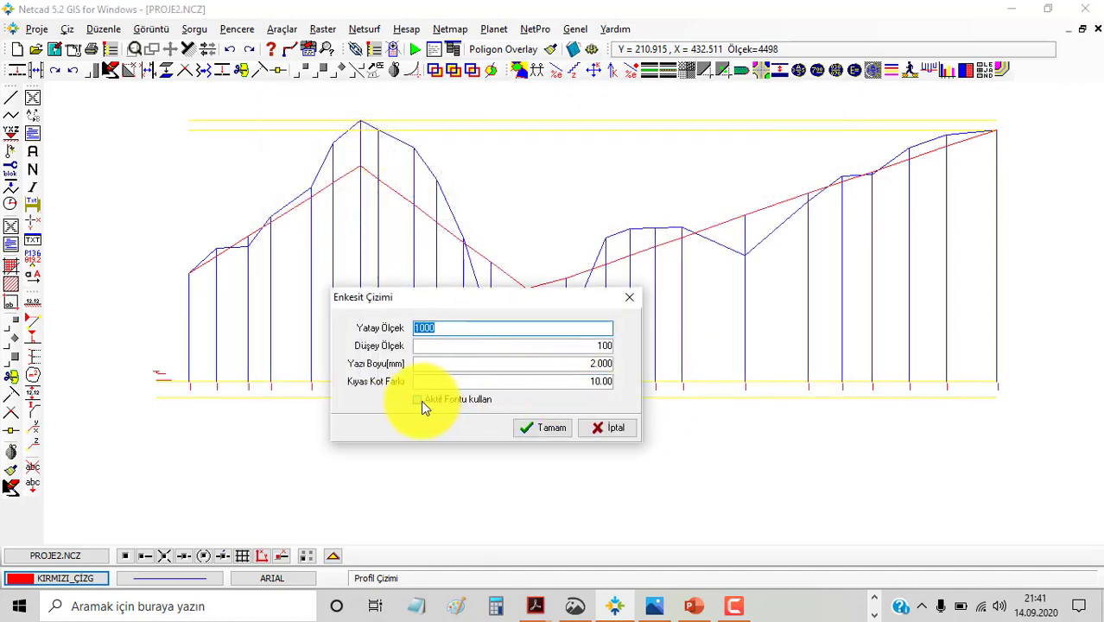
click(591, 381)
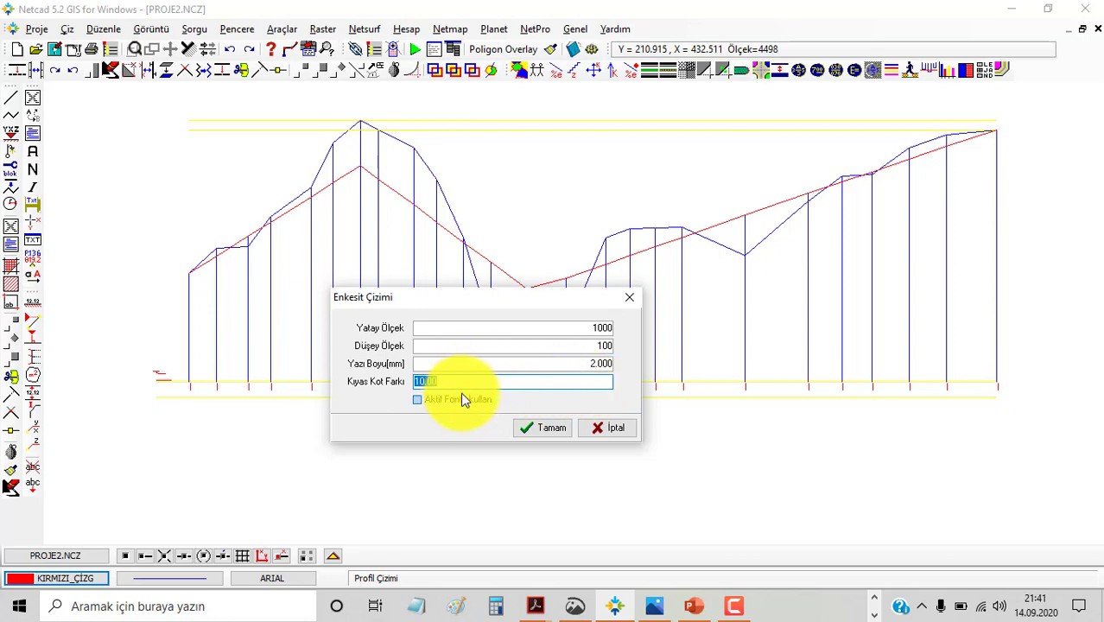
text(11)
click(418, 399)
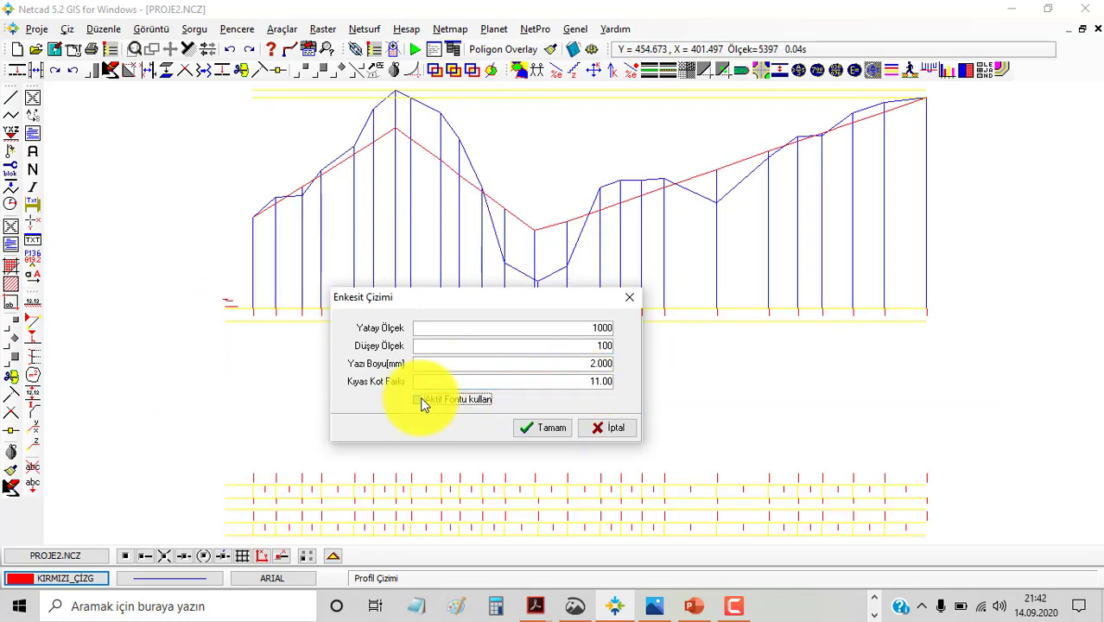
click(552, 426)
Adjust the alignment and place the N_d_KOTLARI profile below the original long-section
scroll(394, 333, down, 2)
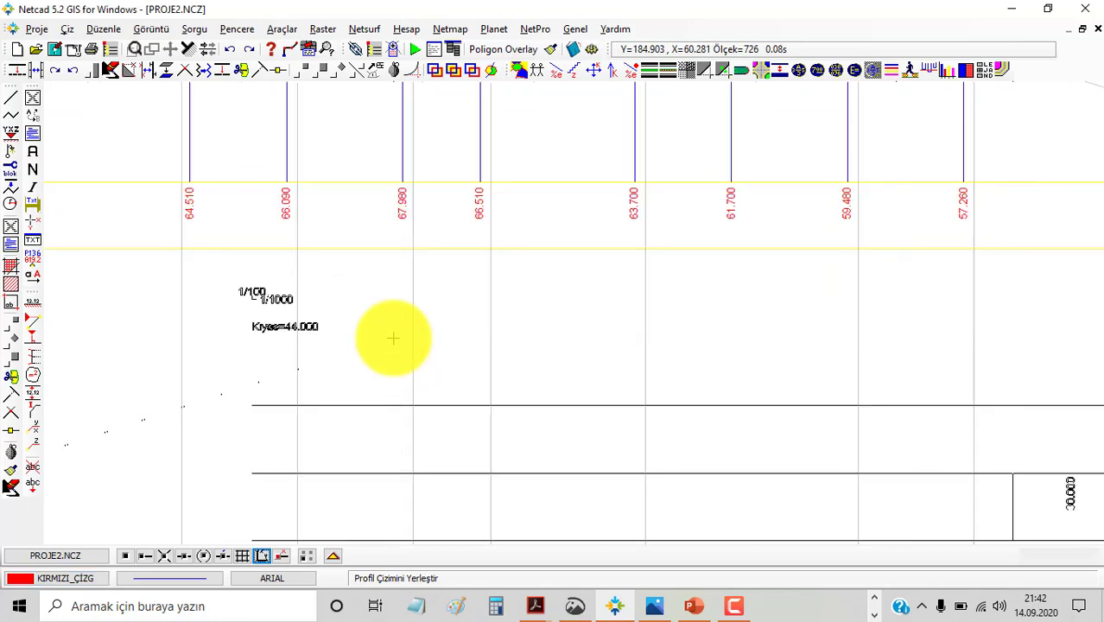
scroll(390, 339, down, 1)
scroll(371, 216, down, 1)
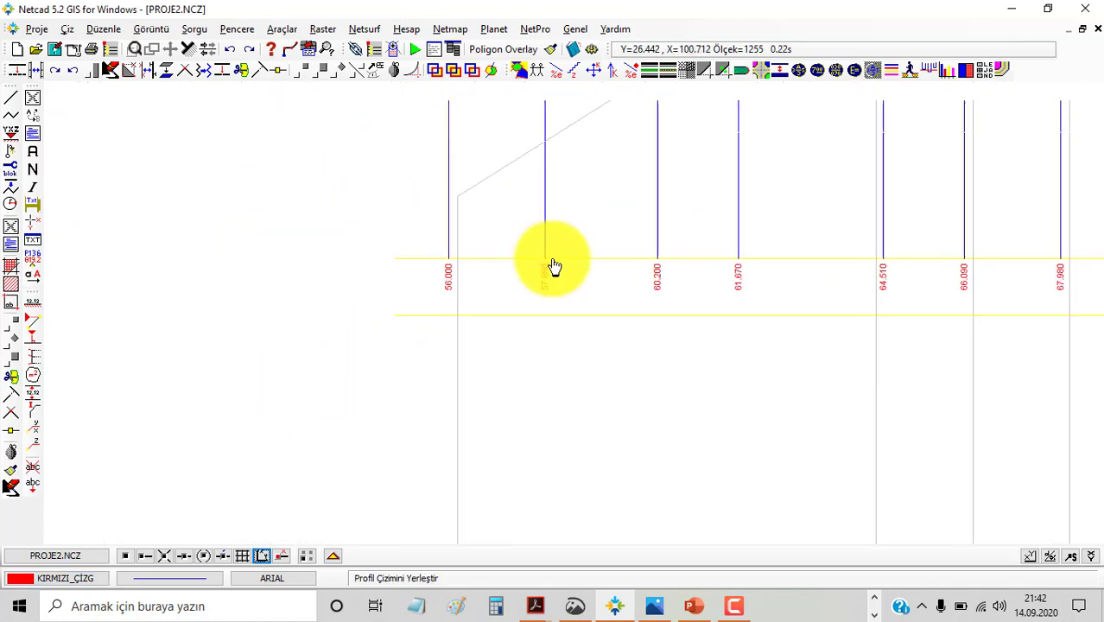
click(145, 556)
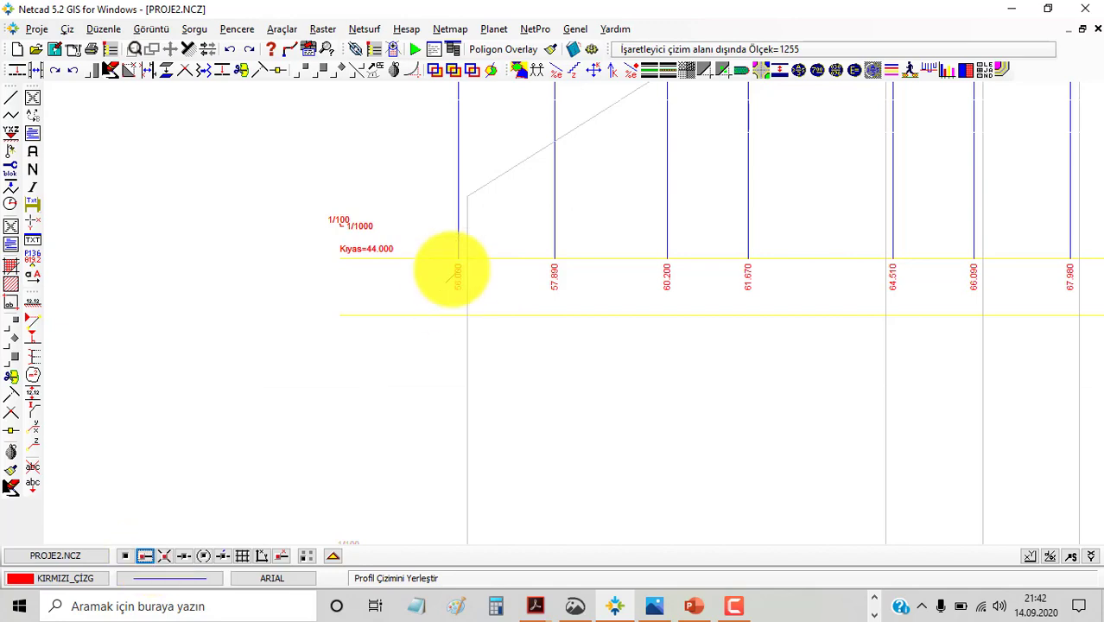
scroll(466, 249, down, 1)
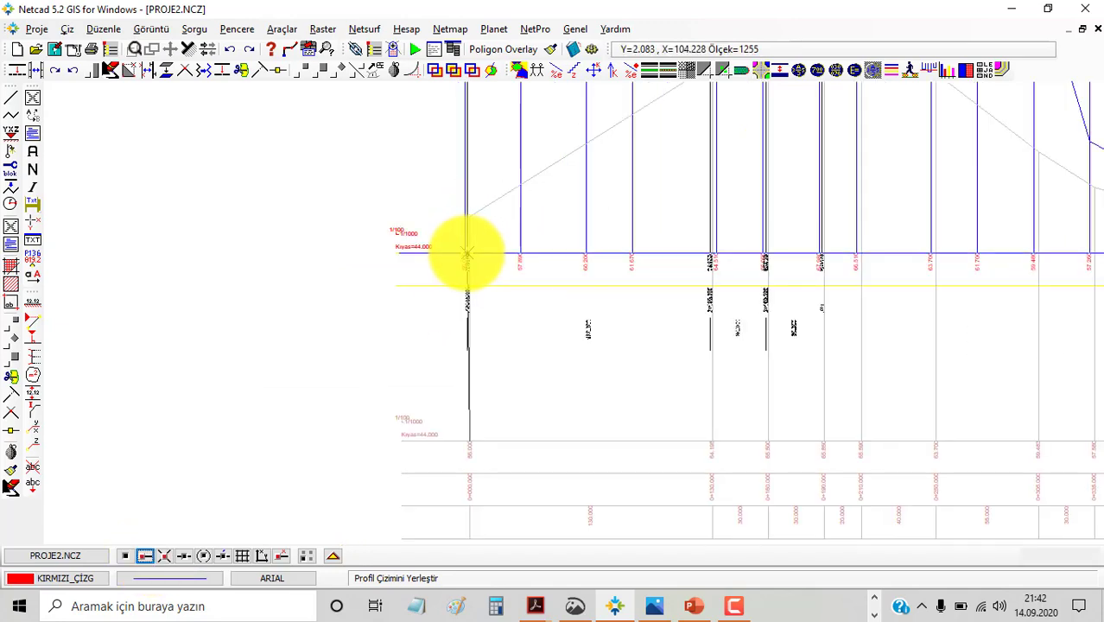
click(466, 253)
scroll(370, 215, up, 1)
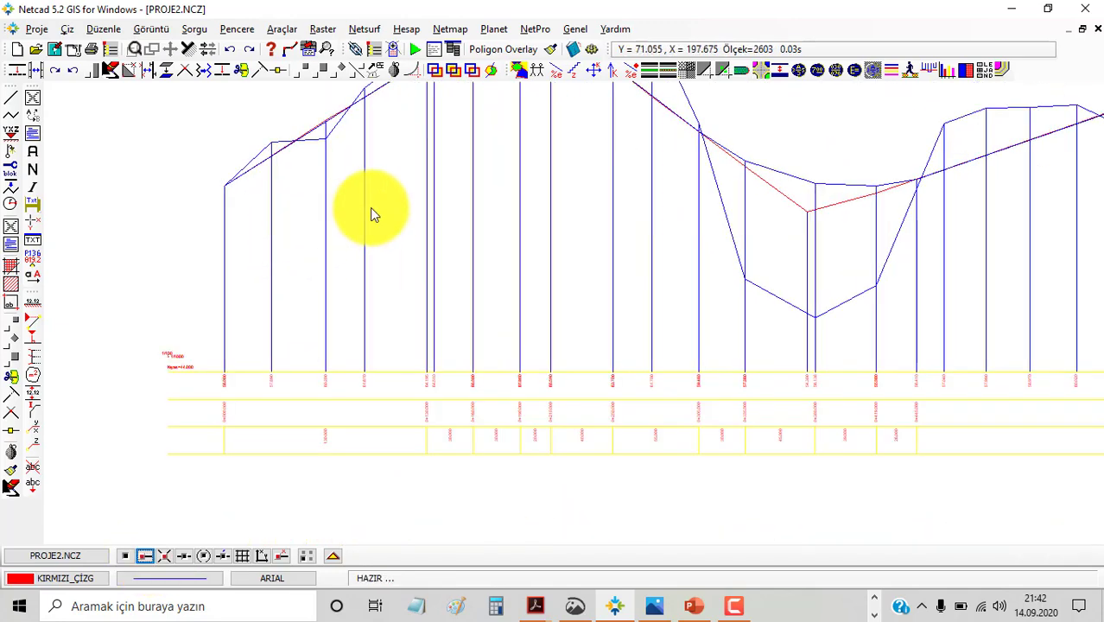
middle_drag(399, 207, 406, 415)
Zoom and pan across the placed profile to inspect its station and elevation bands
scroll(609, 340, up, 1)
scroll(646, 291, up, 2)
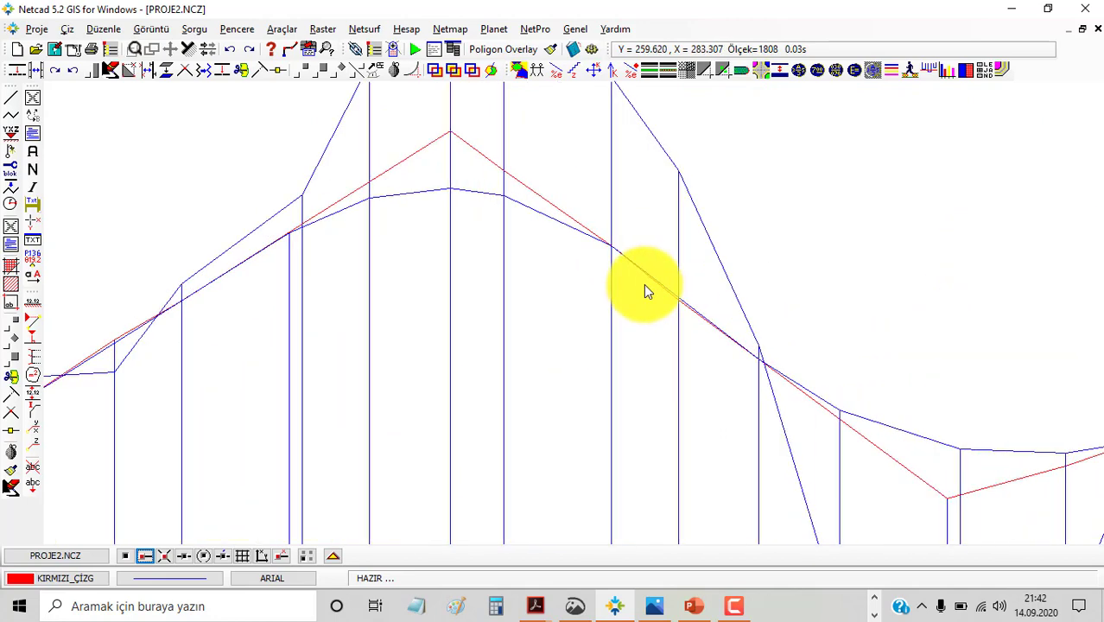
scroll(605, 267, up, 1)
scroll(209, 222, down, 4)
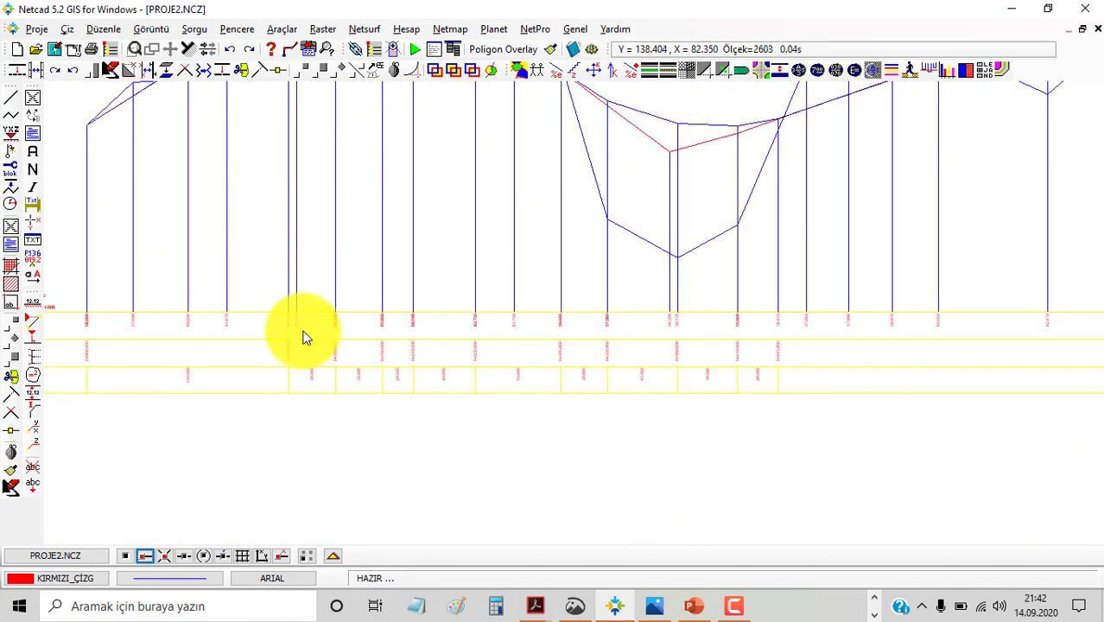
scroll(285, 321, up, 3)
scroll(281, 322, up, 2)
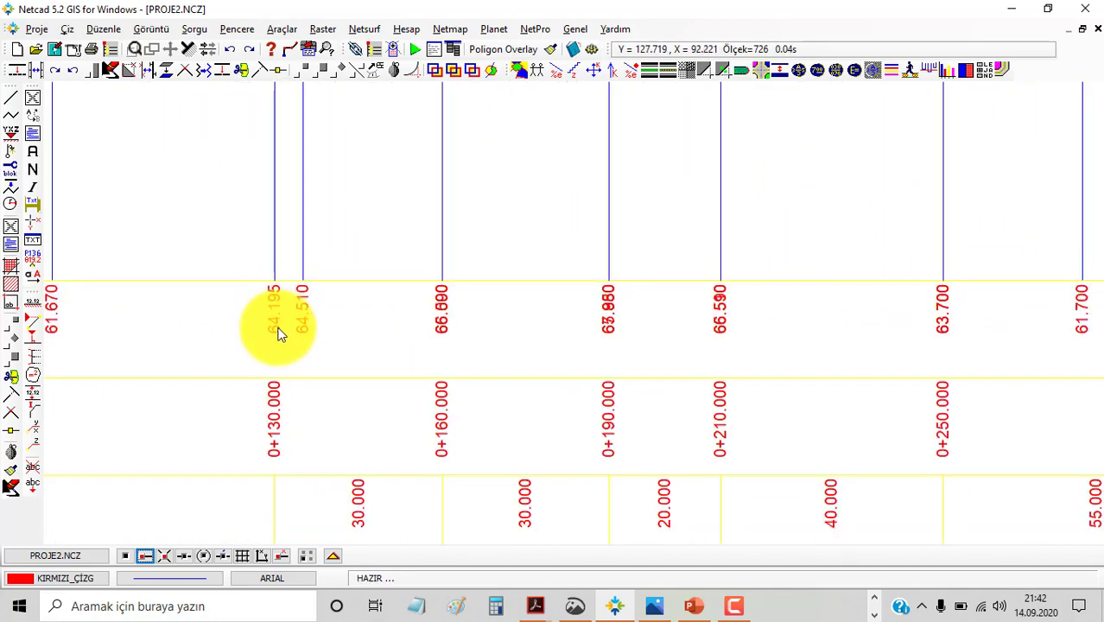
scroll(434, 307, down, 2)
scroll(431, 301, down, 3)
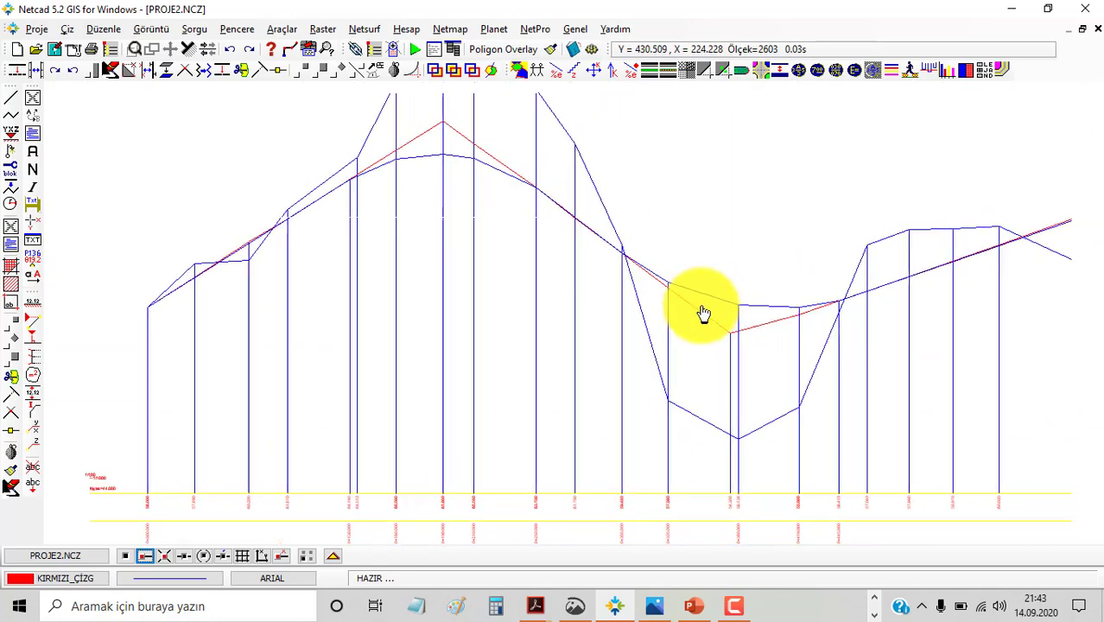
scroll(875, 268, down, 2)
scroll(868, 256, down, 1)
mouse_move(913, 262)
middle_down()
mouse_move(477, 287)
mouse_move(599, 263)
middle_up()
scroll(537, 226, up, 1)
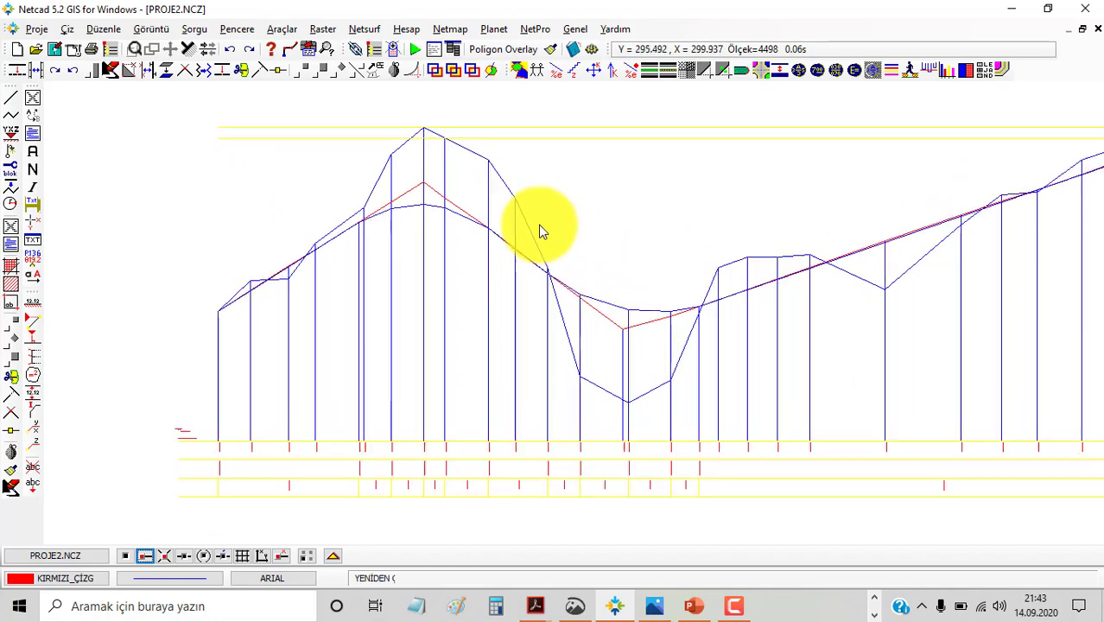
scroll(459, 249, up, 2)
middle_drag(459, 250, 482, 243)
Delete a selected object from the drawing and pan the profile back into view
key(Delete)
scroll(467, 143, down, 2)
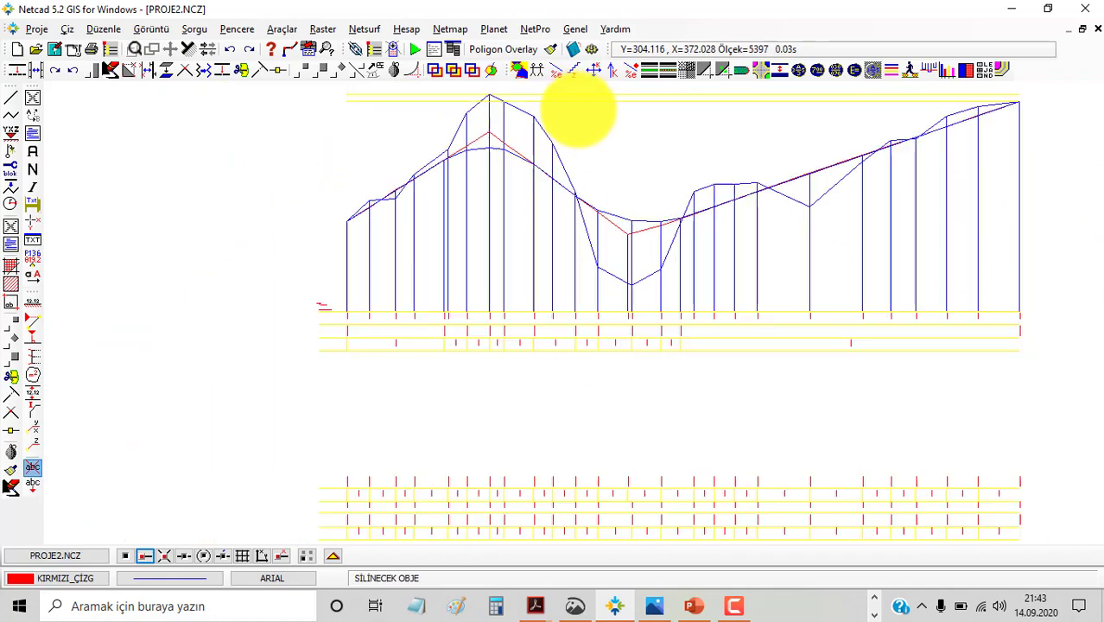
middle_drag(575, 111, 571, 153)
scroll(569, 138, up, 1)
scroll(473, 252, up, 3)
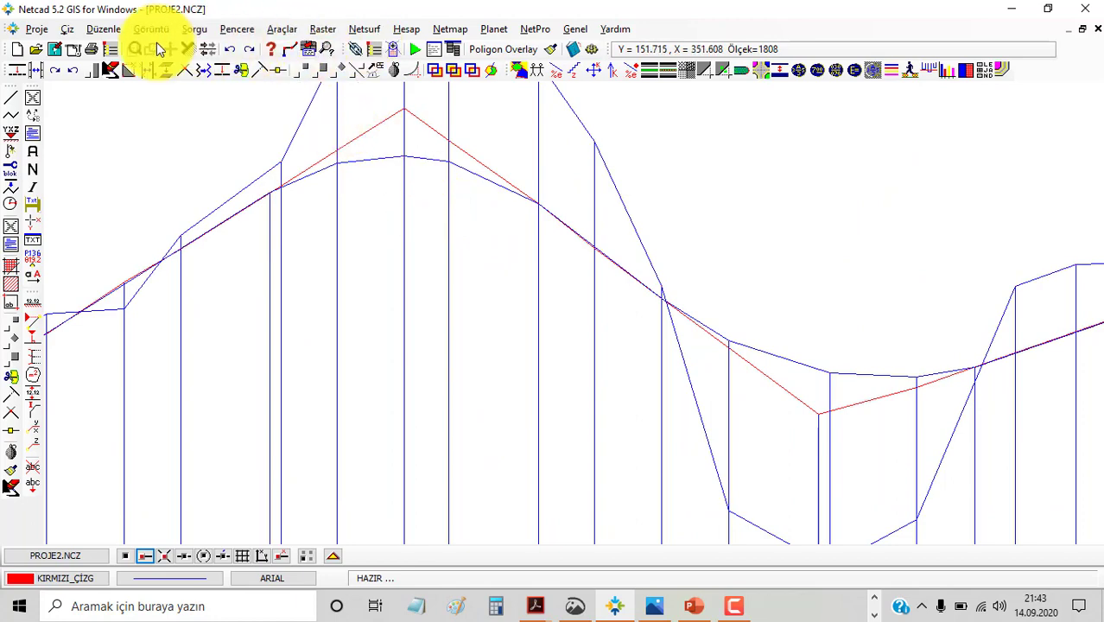
Draw a three-point circle through points left of, at, and right of the crest
click(68, 29)
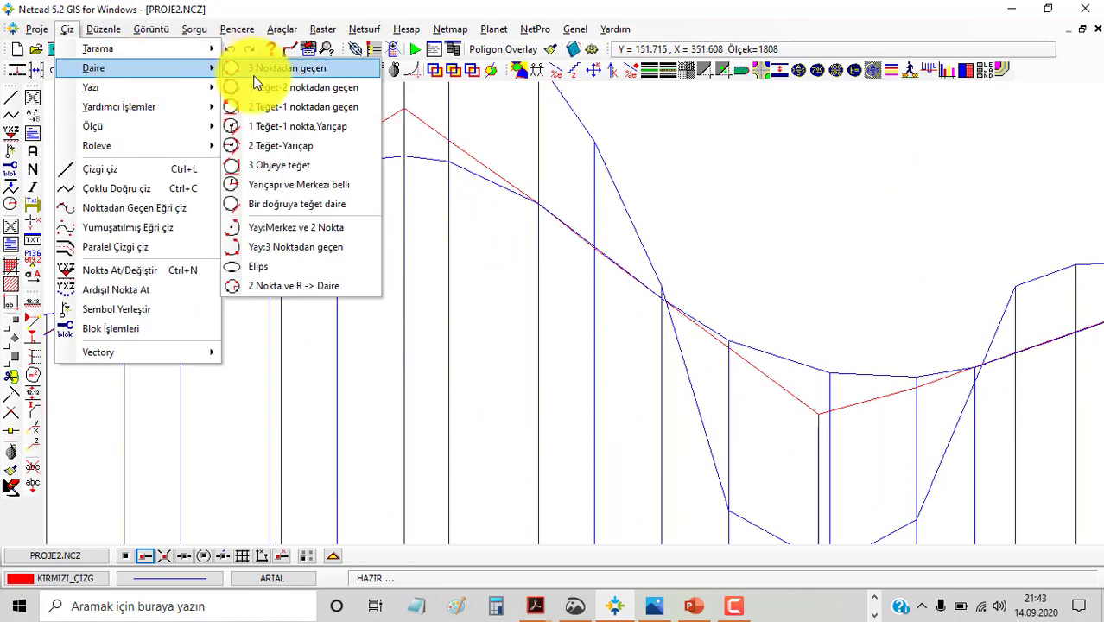
click(285, 69)
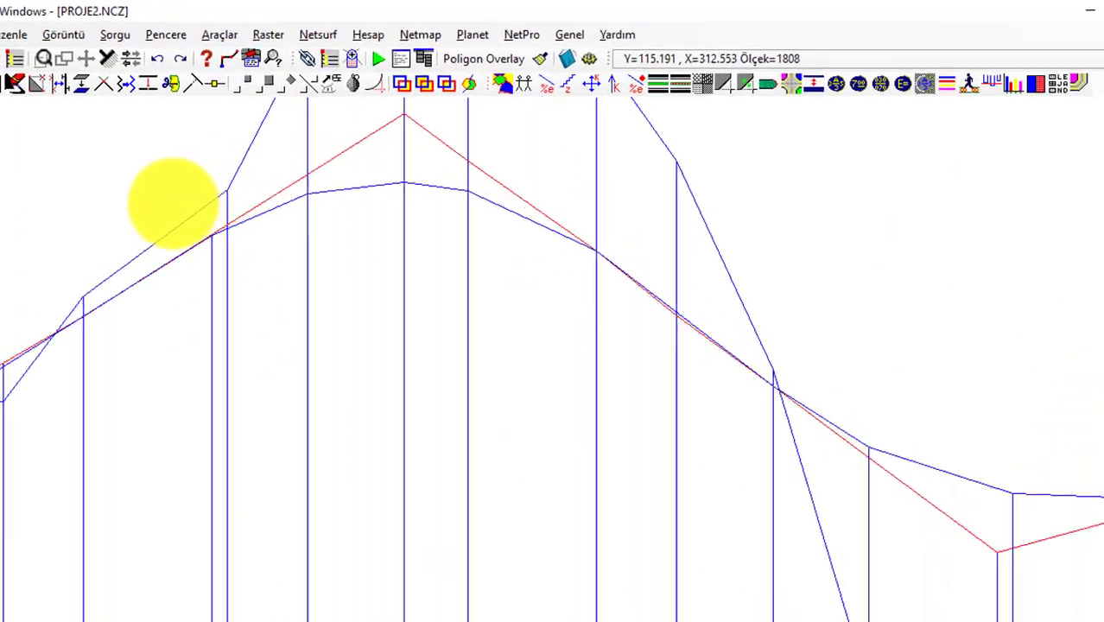
scroll(251, 164, up, 2)
scroll(292, 222, up, 1)
click(102, 342)
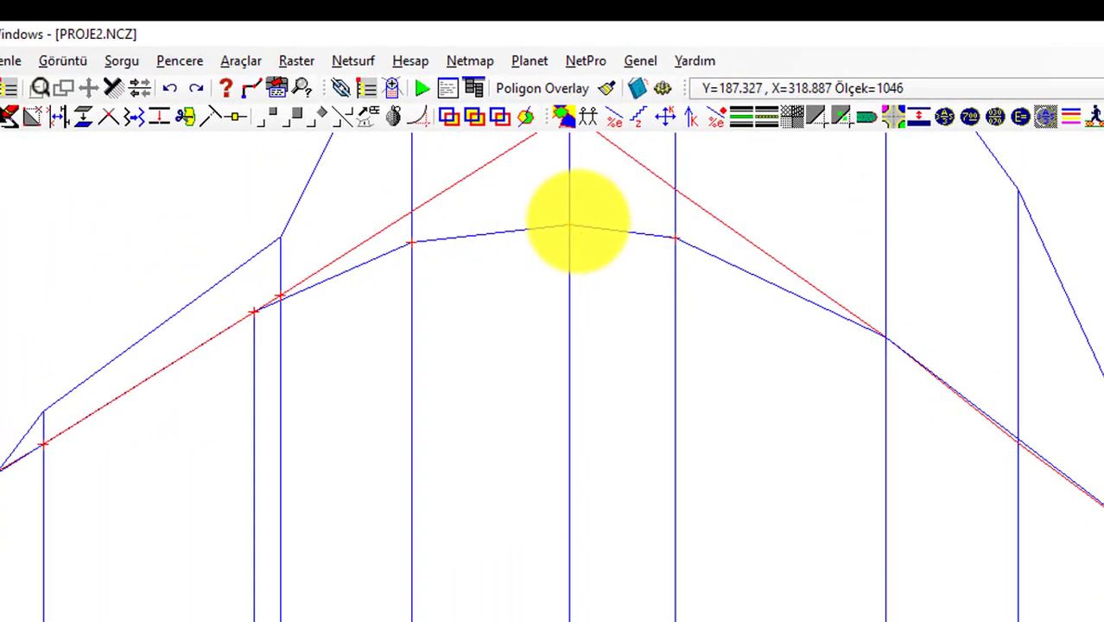
click(569, 226)
click(885, 338)
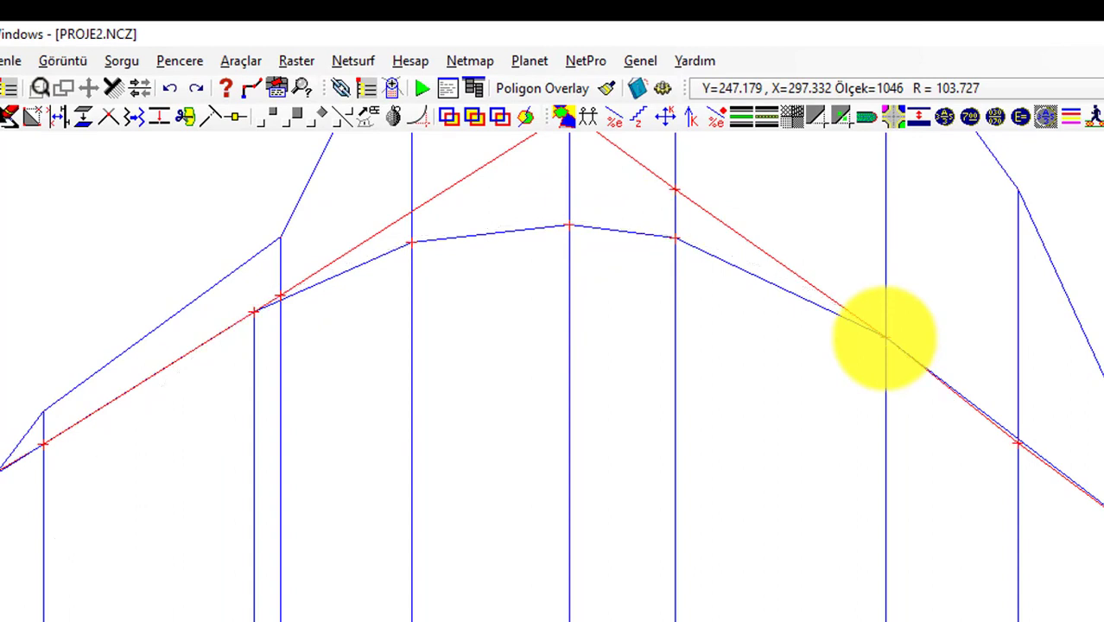
Zoom and pan to see the whole crest circle
scroll(389, 262, up, 2)
scroll(452, 234, up, 1)
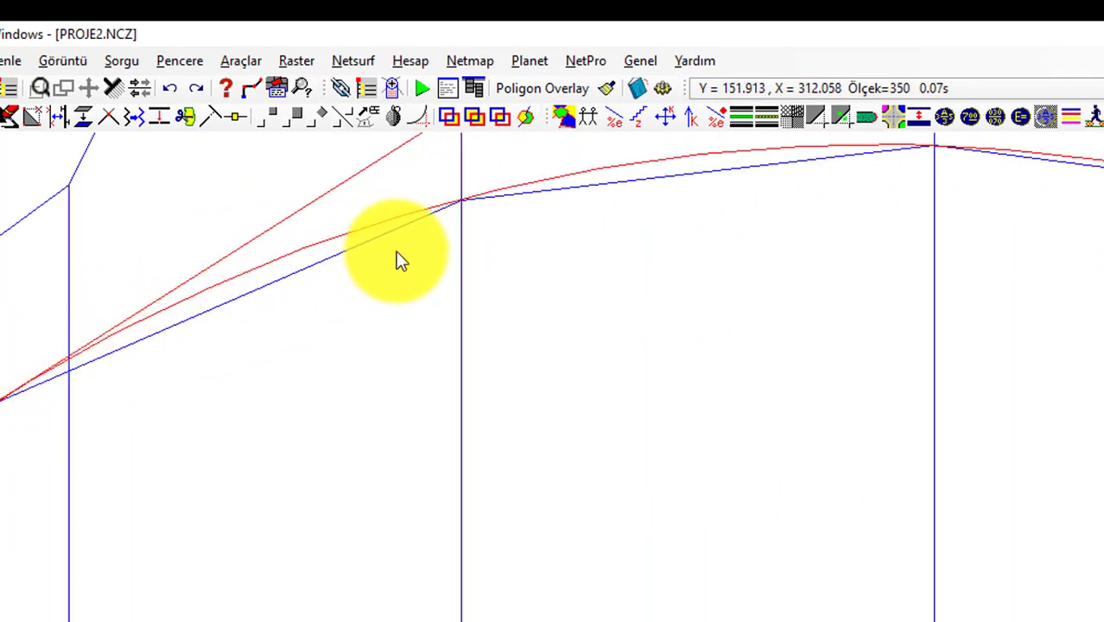
scroll(680, 311, up, 2)
scroll(681, 311, up, 1)
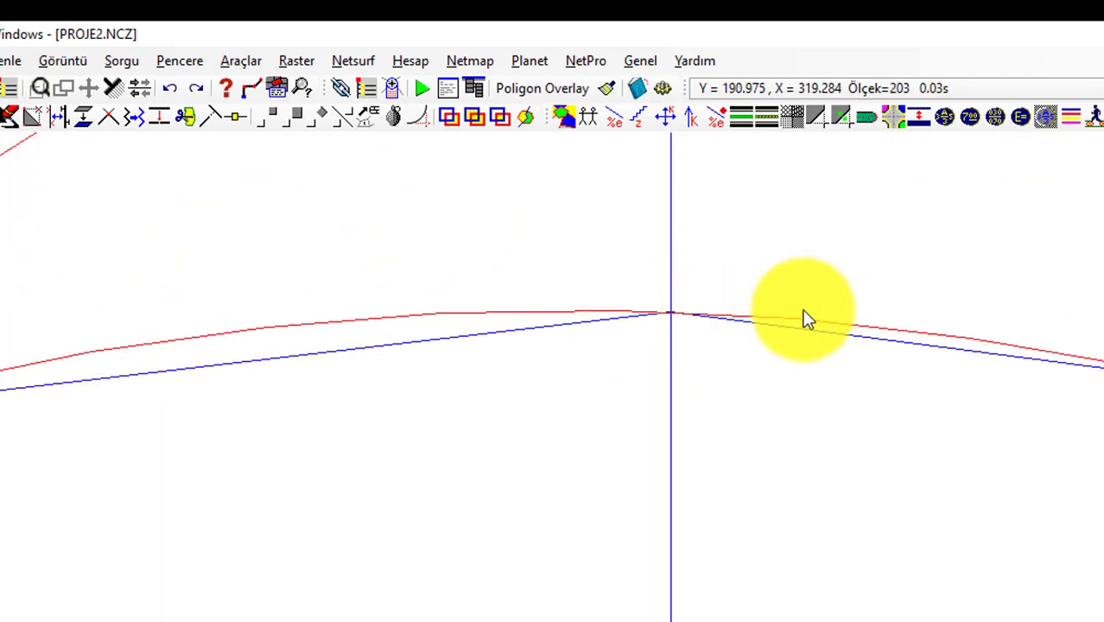
scroll(950, 346, down, 2)
scroll(909, 387, up, 1)
scroll(926, 406, down, 1)
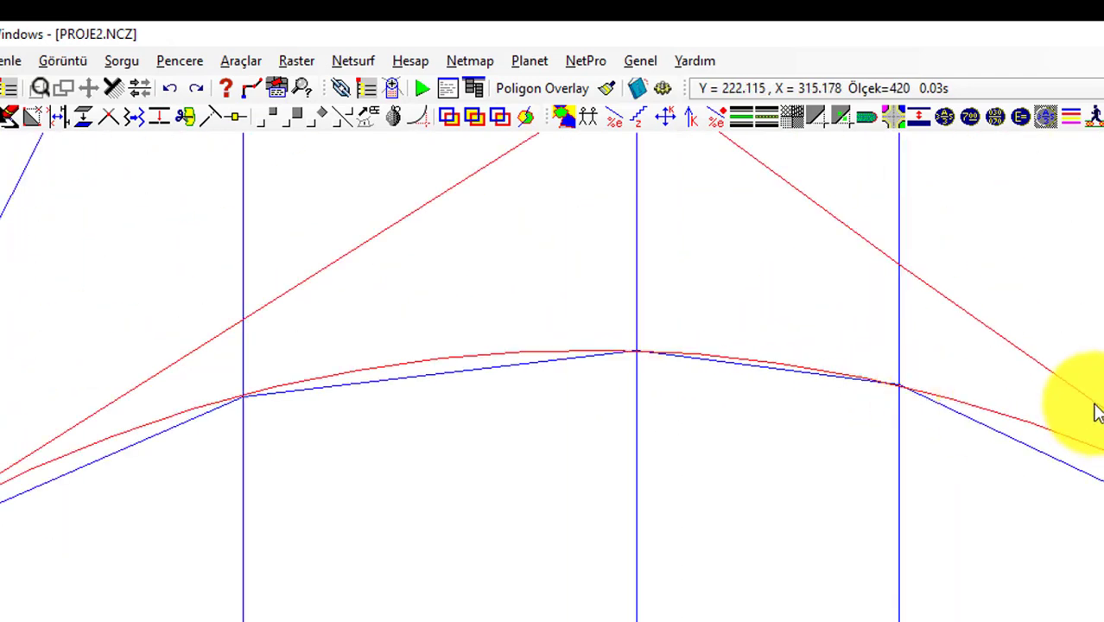
scroll(783, 375, up, 1)
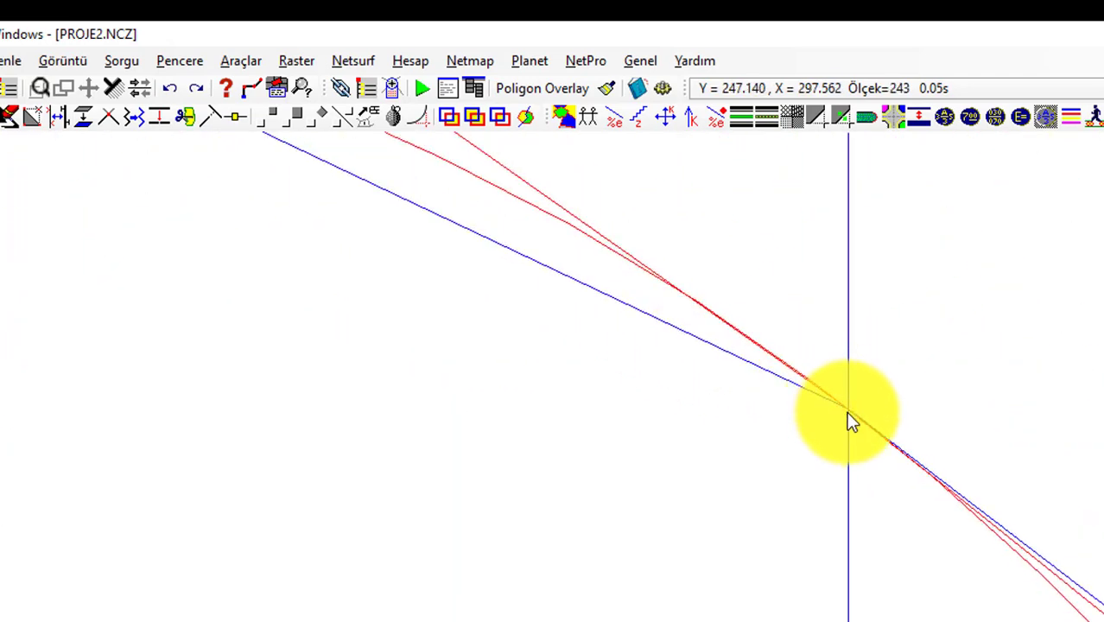
scroll(842, 419, down, 1)
scroll(843, 425, down, 2)
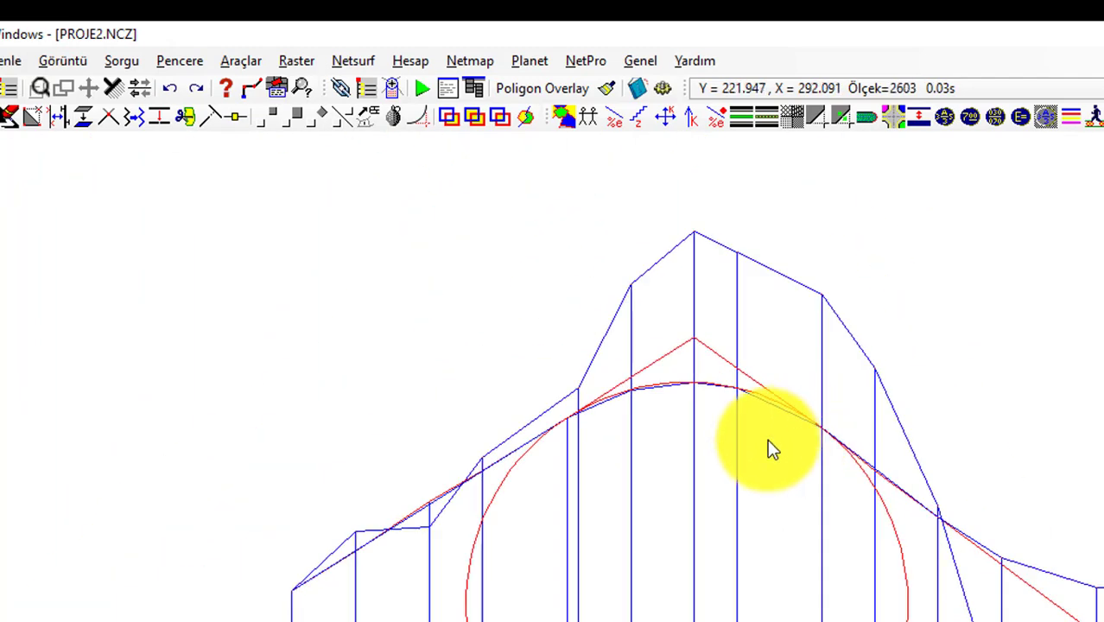
middle_drag(767, 441, 676, 309)
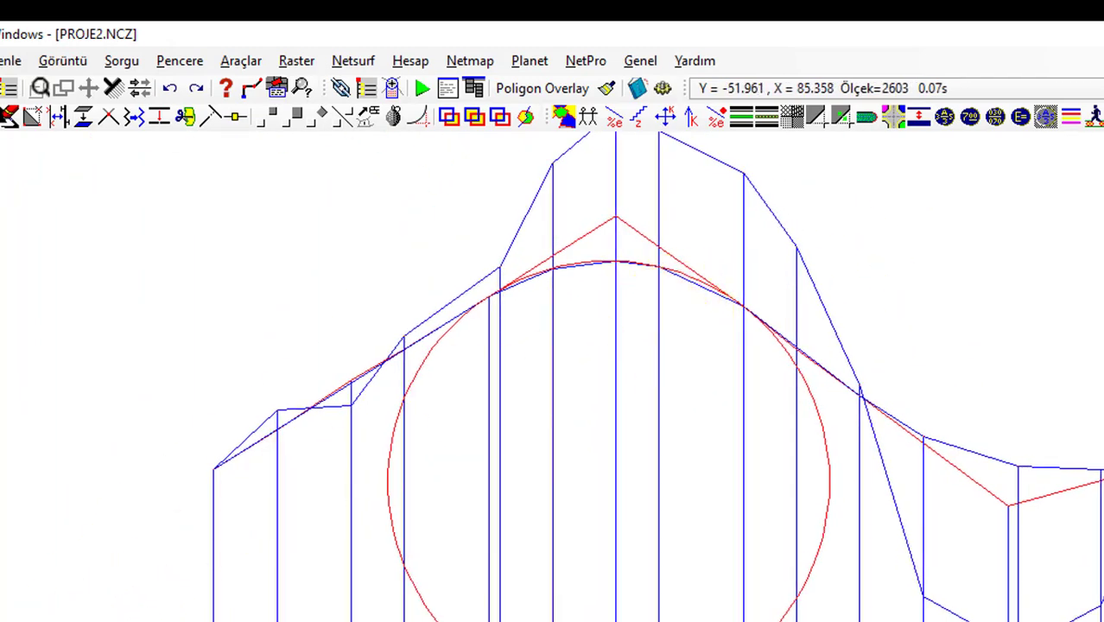
scroll(444, 458, up, 1)
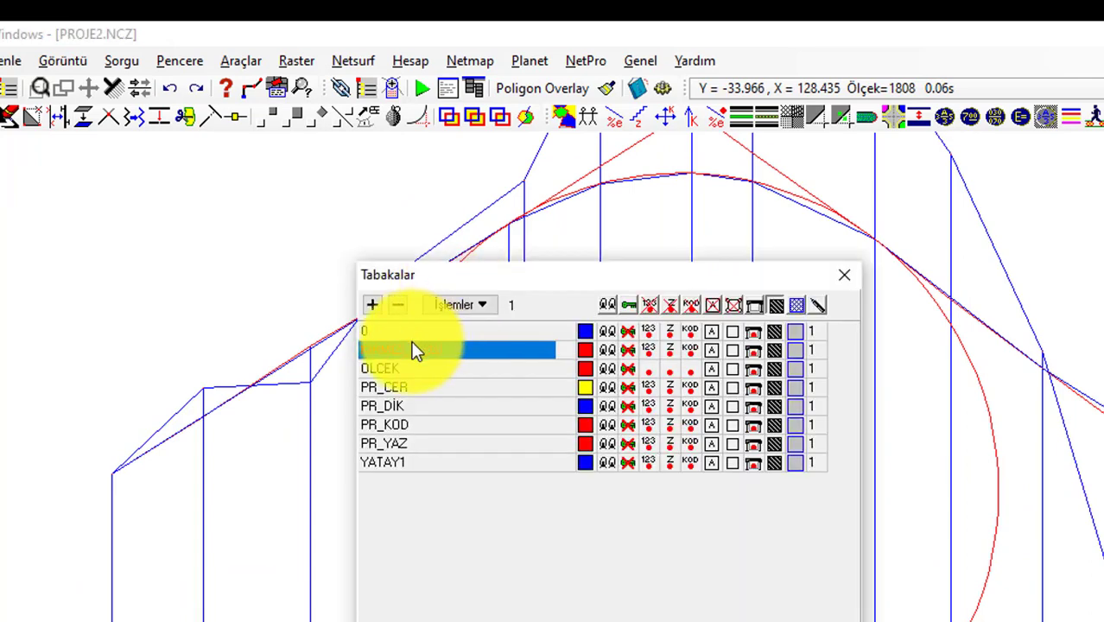
Change the crest circle's layer colour from red to magenta, then pan to the valley
click(372, 309)
click(572, 354)
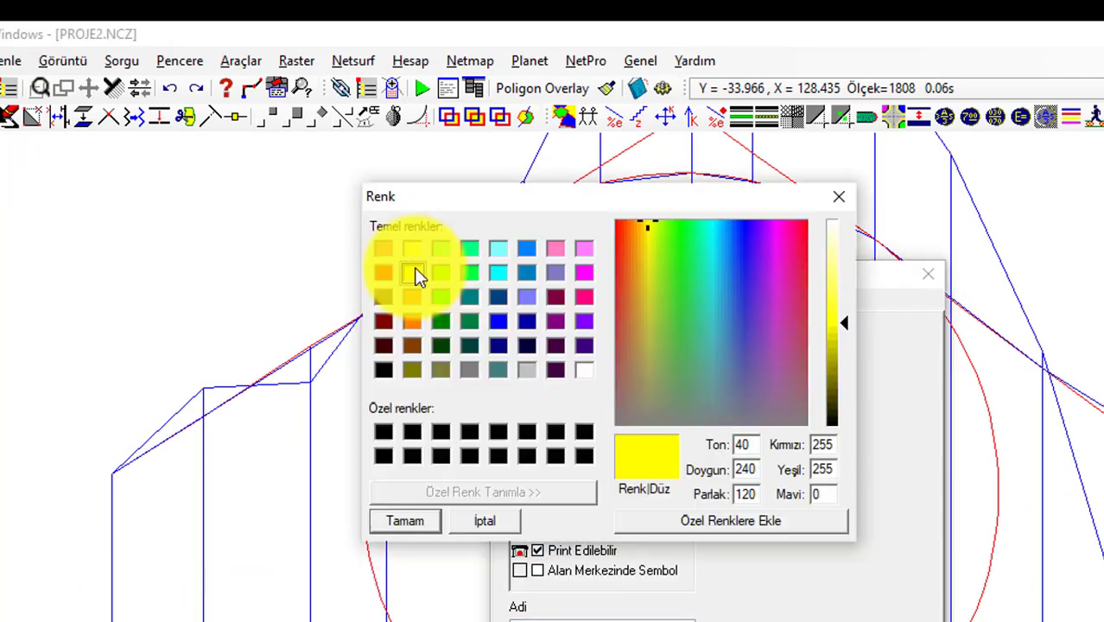
click(404, 519)
scroll(228, 459, down, 1)
middle_drag(229, 459, 340, 348)
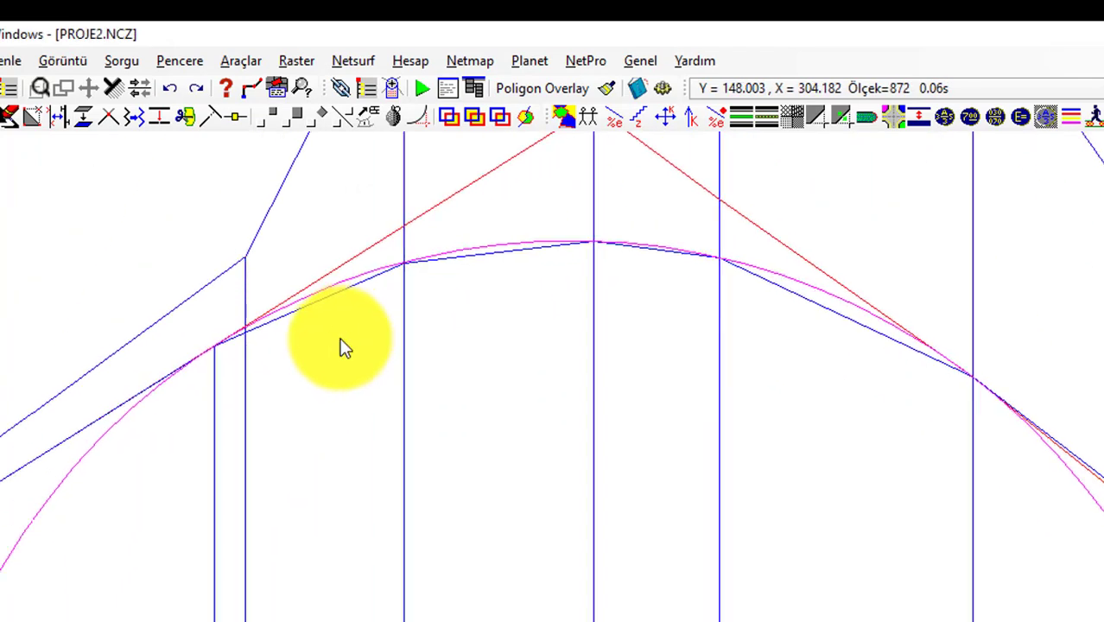
scroll(704, 305, down, 1)
mouse_move(967, 384)
middle_down()
mouse_move(825, 399)
mouse_move(468, 264)
mouse_move(751, 444)
middle_up()
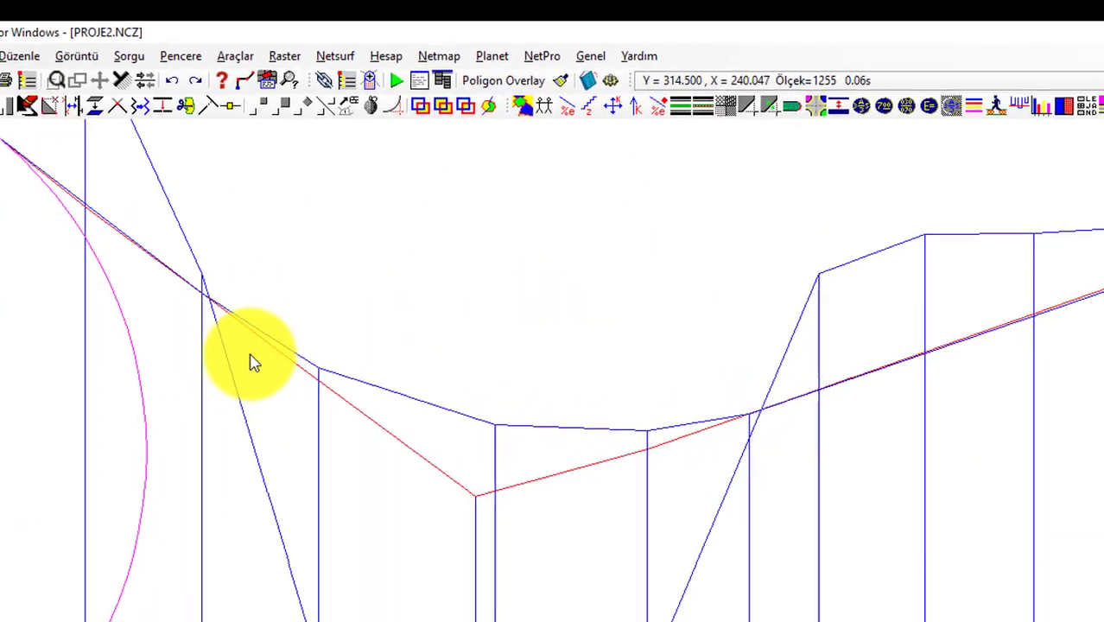
scroll(172, 233, up, 1)
scroll(419, 382, up, 1)
scroll(331, 279, down, 1)
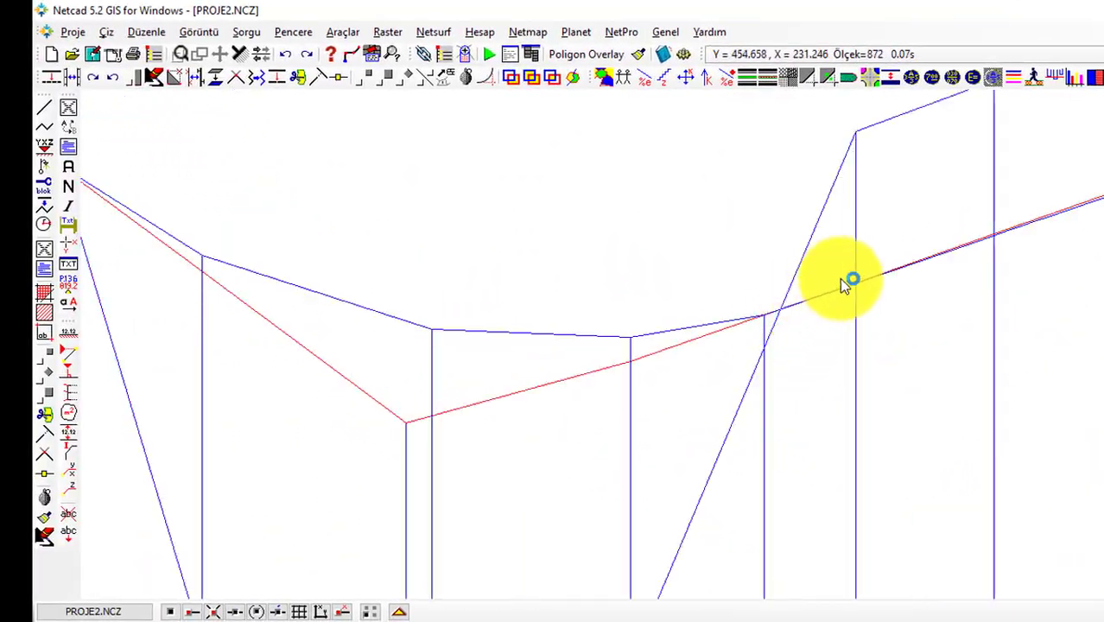
Draw a three-point circle through the valley vertices of the grade line
scroll(598, 342, down, 1)
middle_drag(477, 370, 677, 402)
click(106, 31)
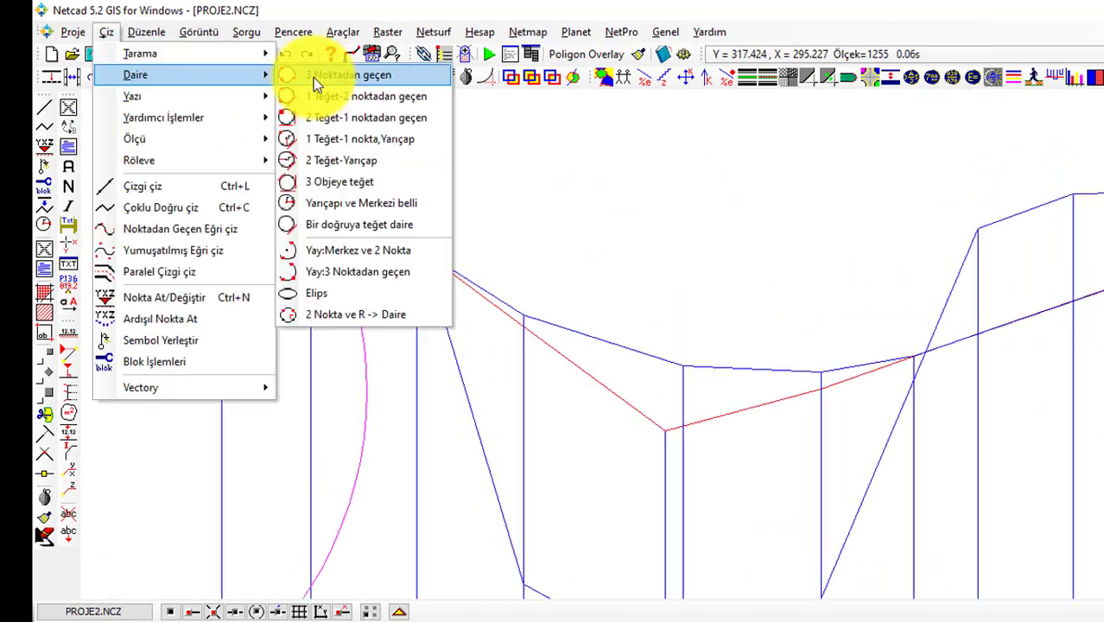
click(312, 77)
scroll(521, 299, up, 1)
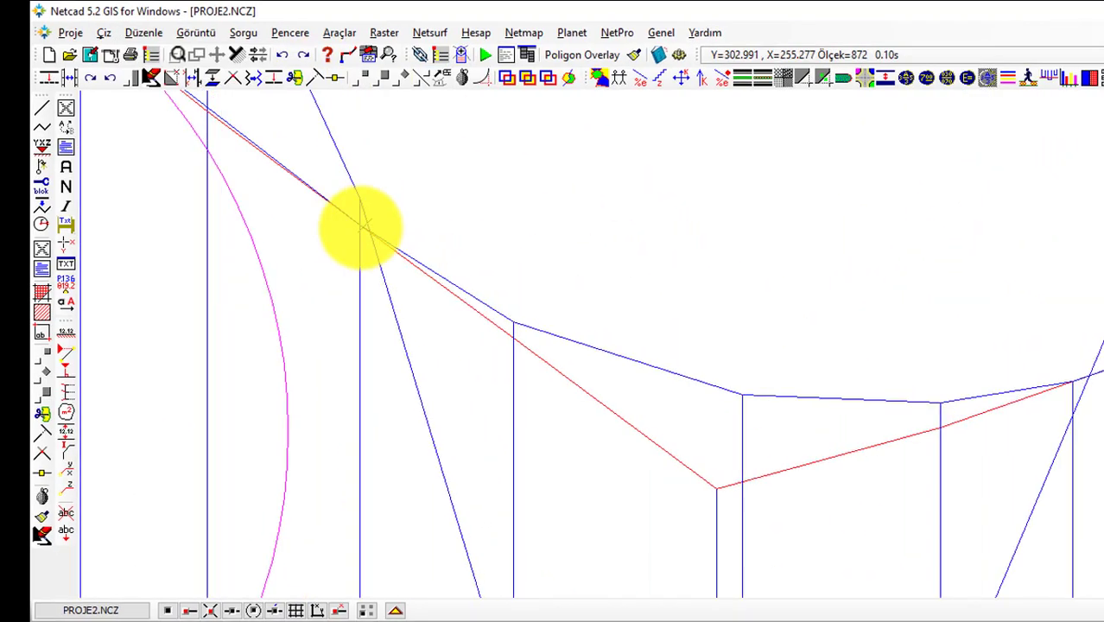
scroll(291, 227, up, 1)
scroll(505, 385, down, 1)
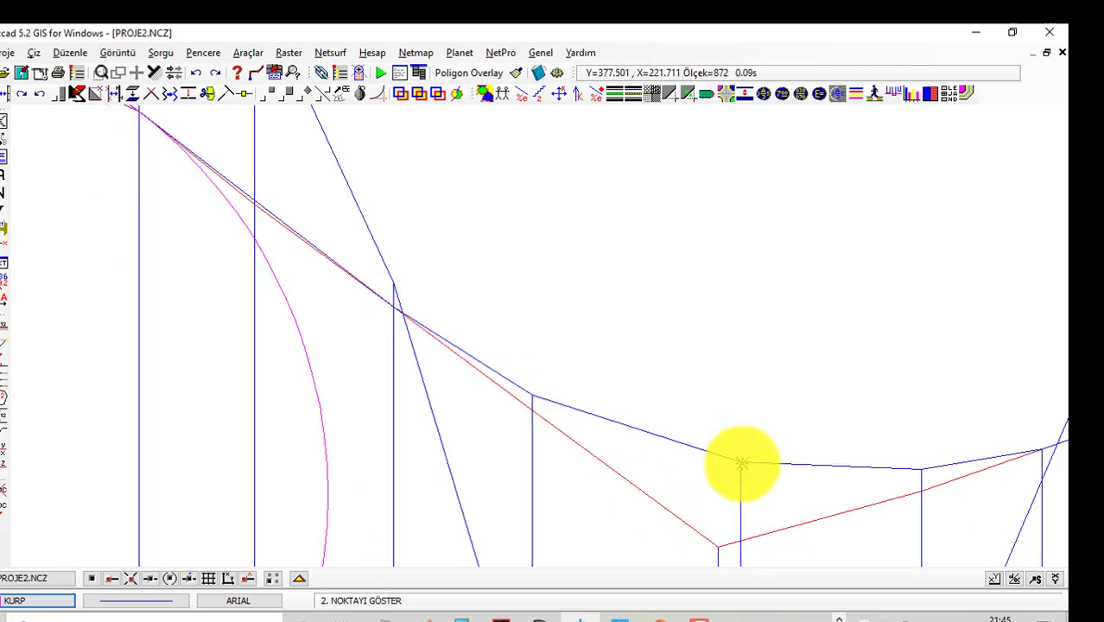
click(740, 463)
key(Right)
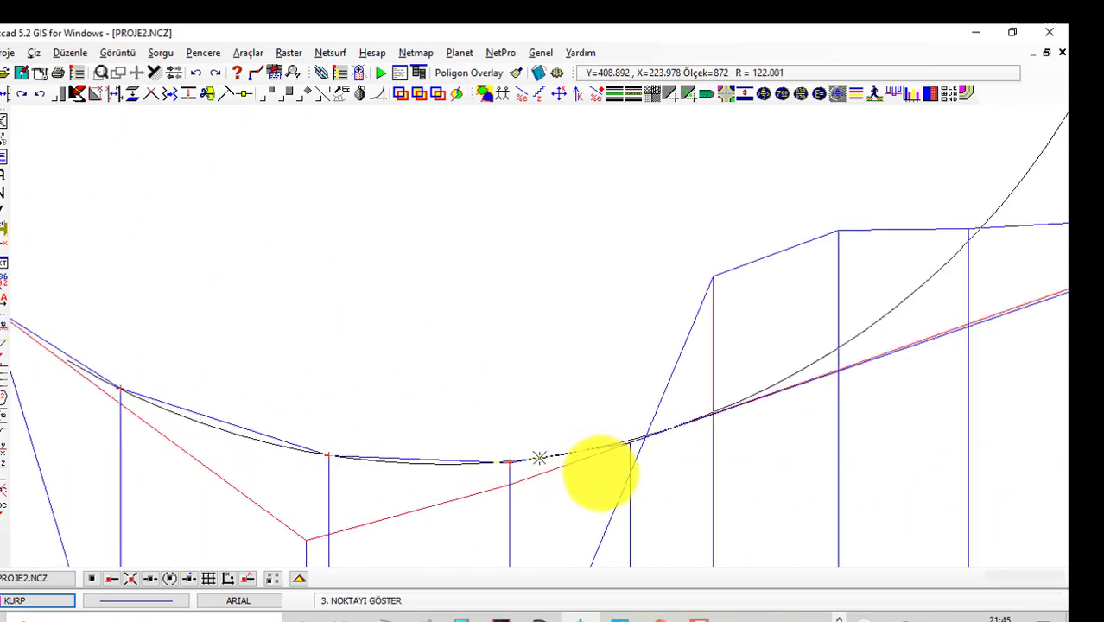
click(630, 443)
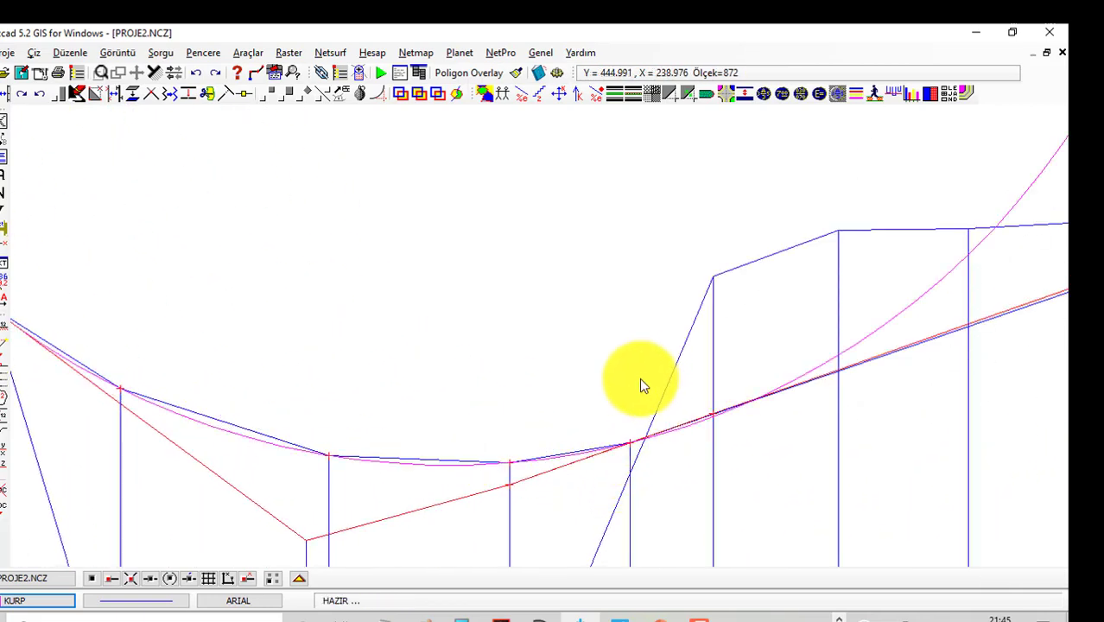
scroll(641, 383, up, 1)
scroll(633, 311, up, 1)
scroll(514, 335, up, 1)
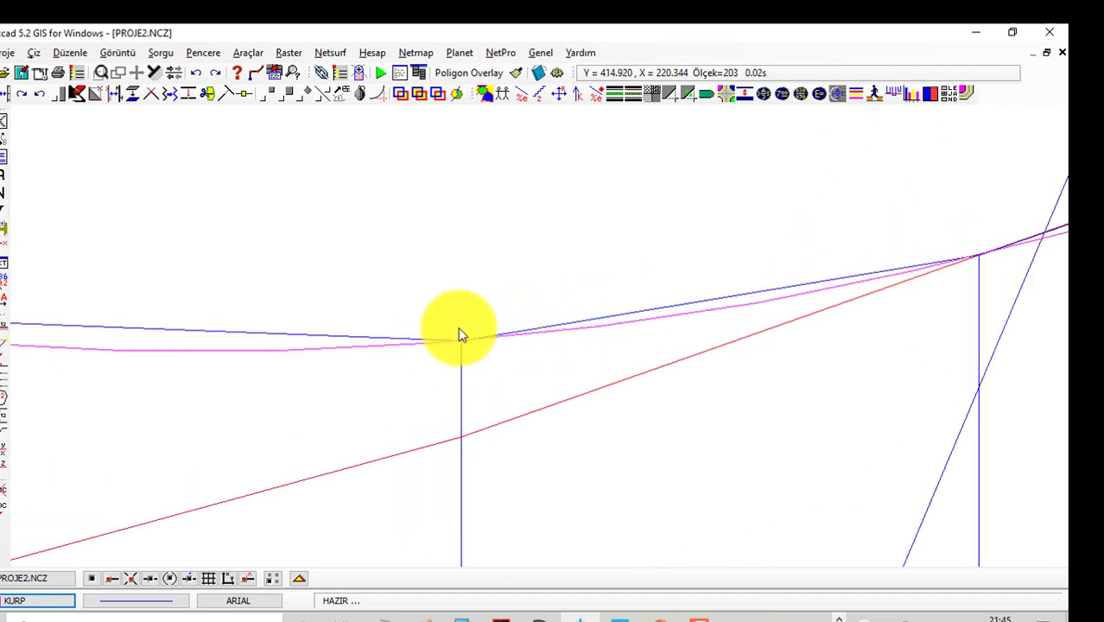
scroll(458, 327, down, 1)
scroll(443, 344, down, 1)
key(Left)
key(Left)
key(Left)
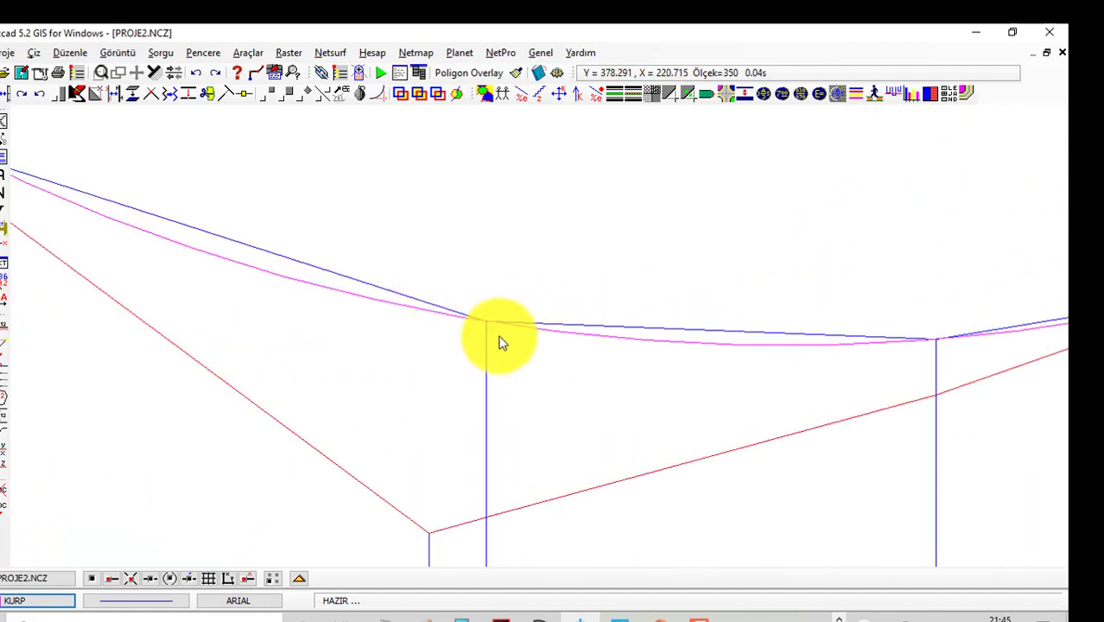
Pan and zoom along the new sag circle to inspect it
scroll(500, 340, up, 1)
key(Left)
key(Up)
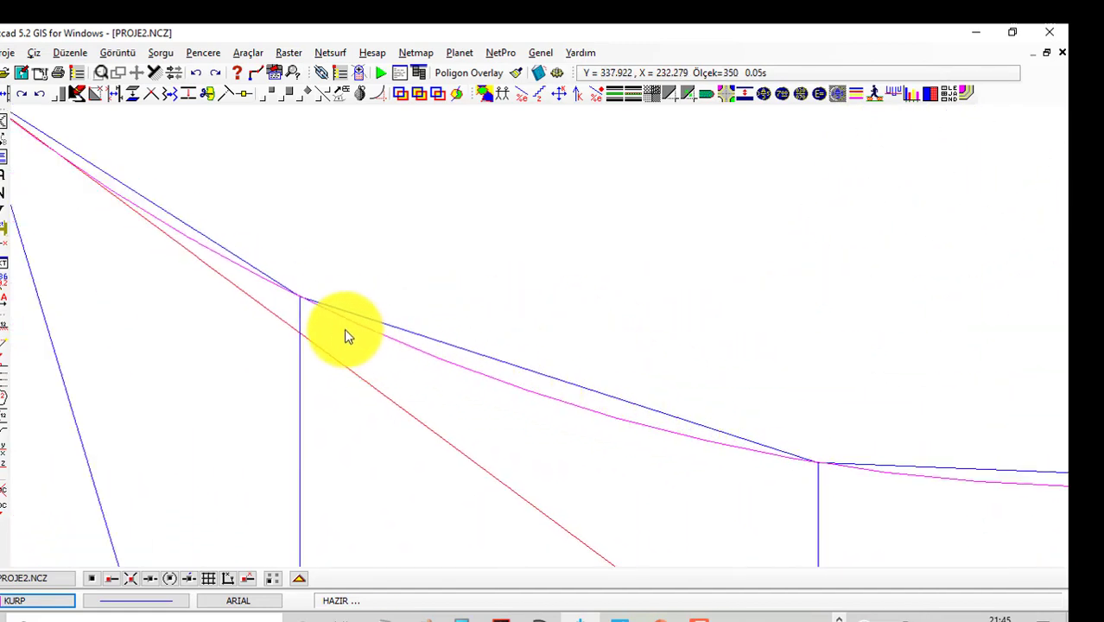
scroll(308, 301, up, 1)
scroll(296, 295, up, 1)
scroll(294, 296, down, 1)
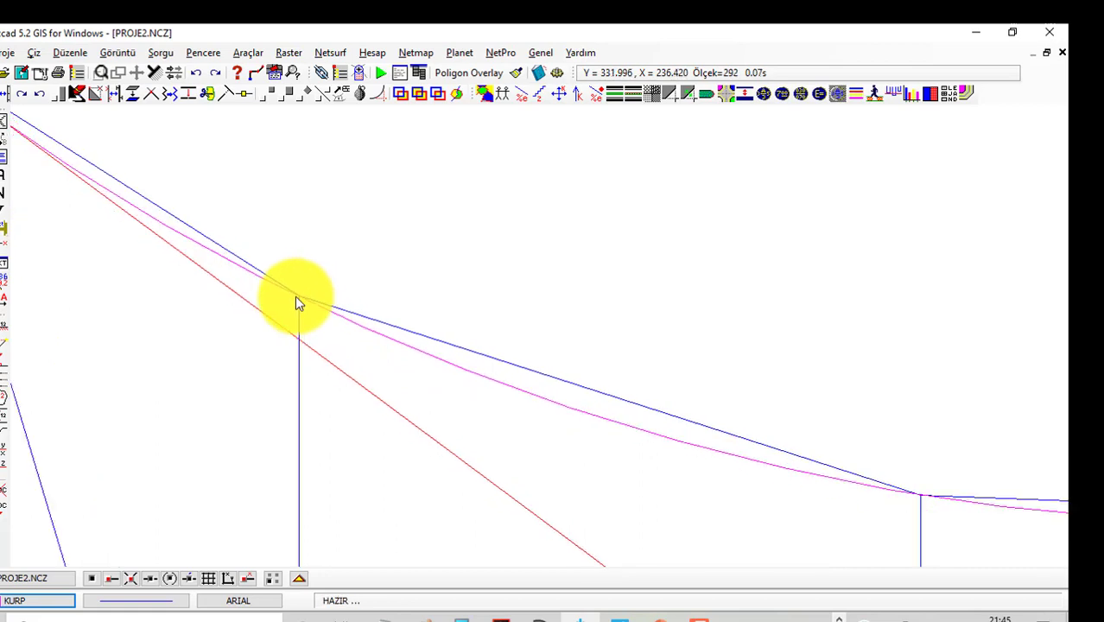
middle_drag(294, 296, 516, 423)
scroll(423, 333, down, 1)
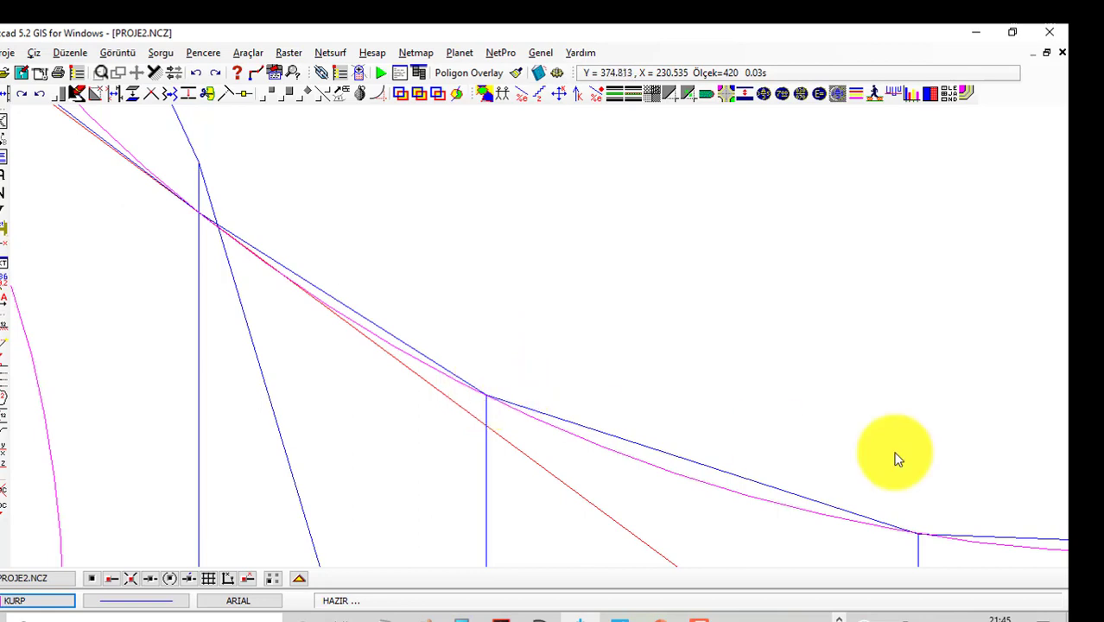
middle_drag(895, 454, 388, 315)
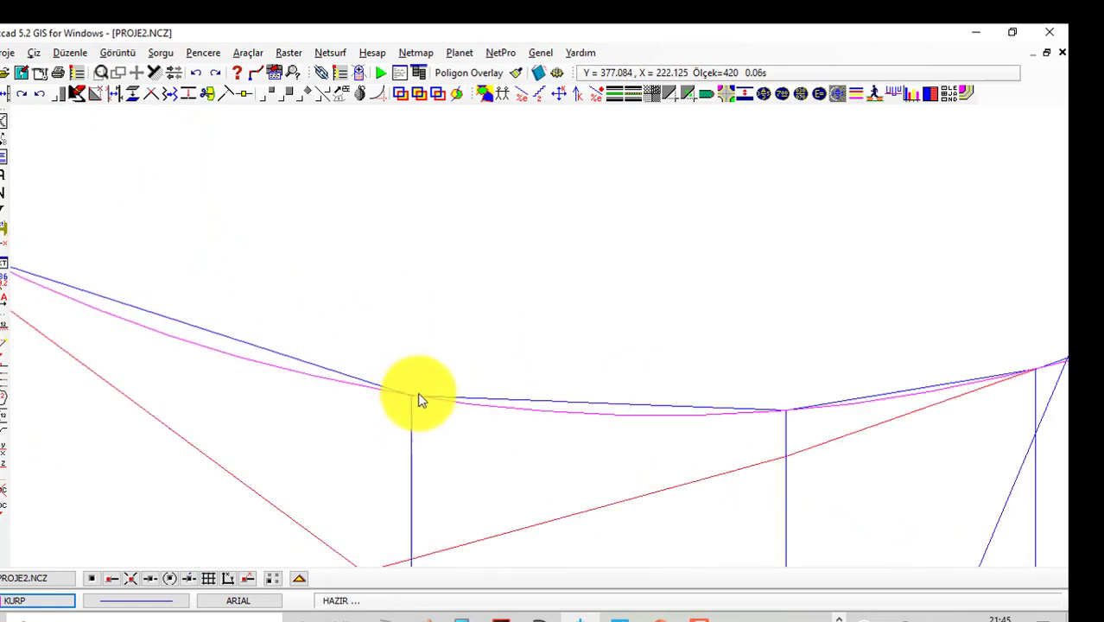
middle_drag(401, 553, 441, 398)
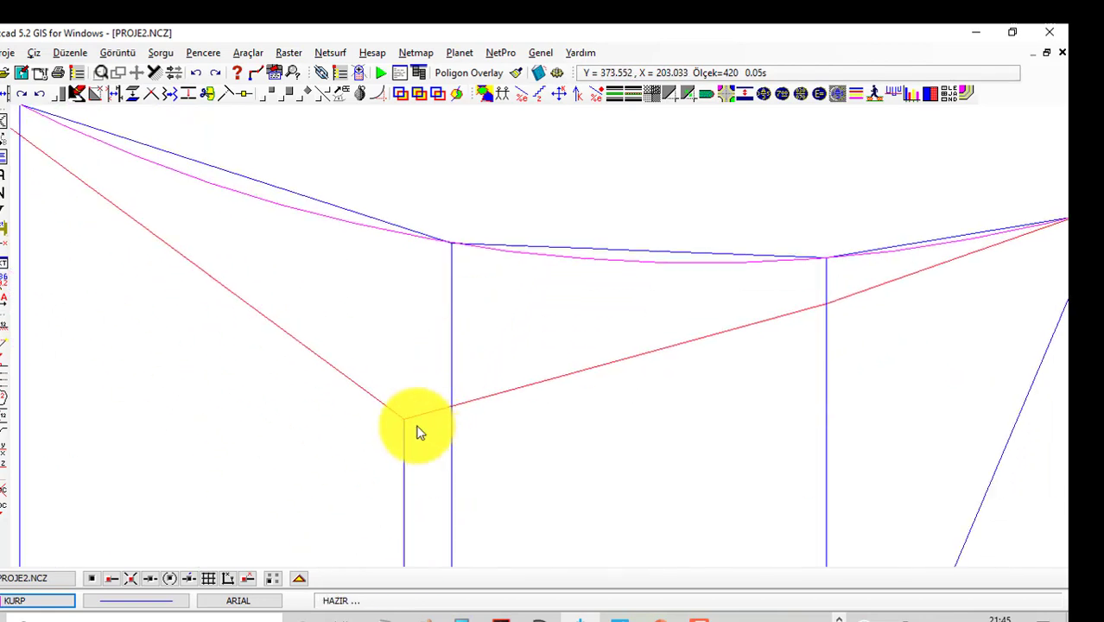
middle_drag(817, 260, 493, 353)
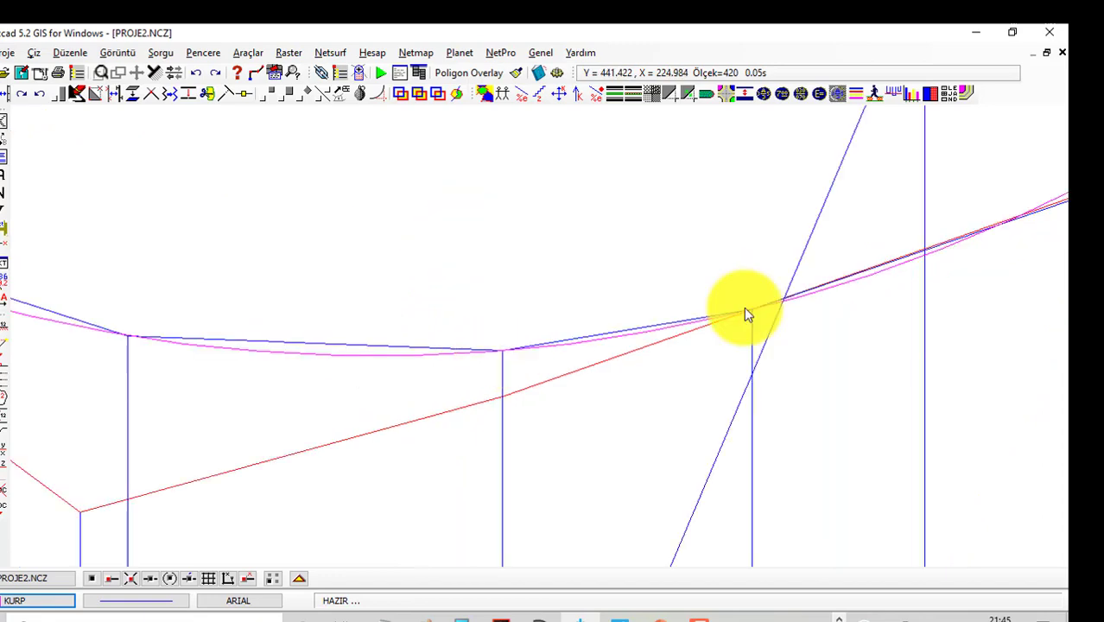
scroll(752, 313, down, 2)
scroll(906, 388, down, 2)
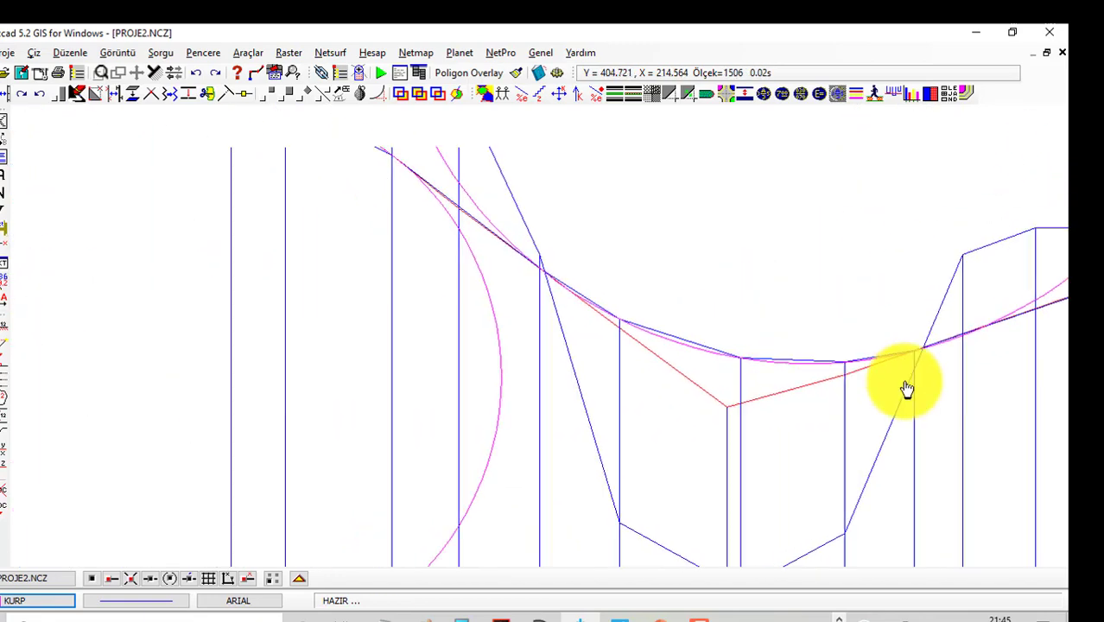
scroll(671, 346, down, 2)
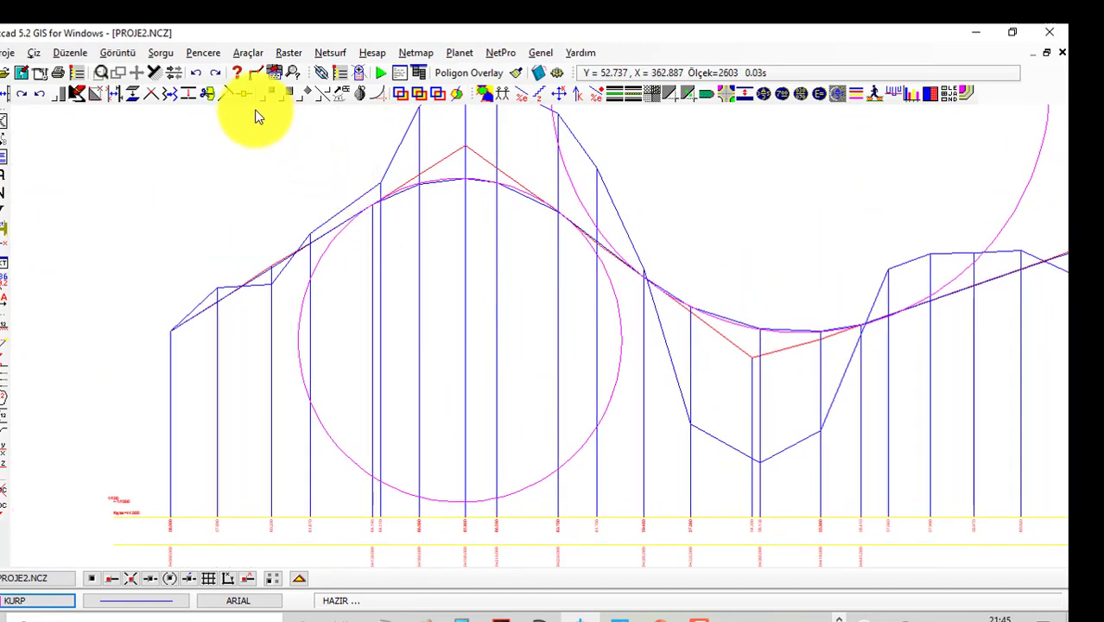
Activate the Kes trim tool and confirm its setup
click(207, 94)
click(303, 197)
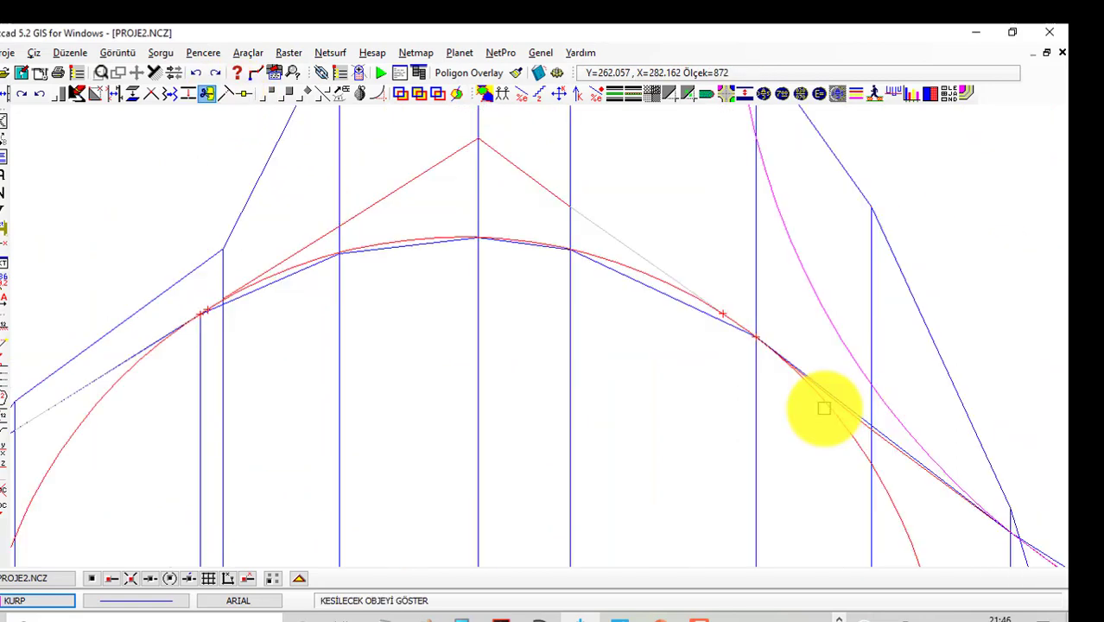
scroll(824, 406, down, 1)
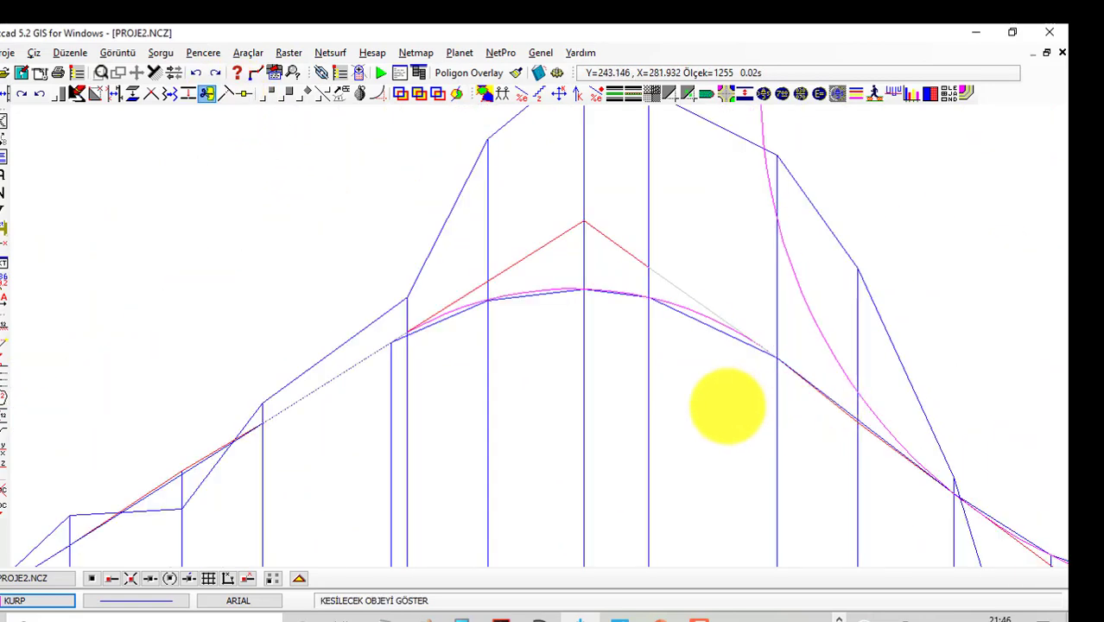
scroll(727, 407, up, 2)
scroll(832, 328, up, 1)
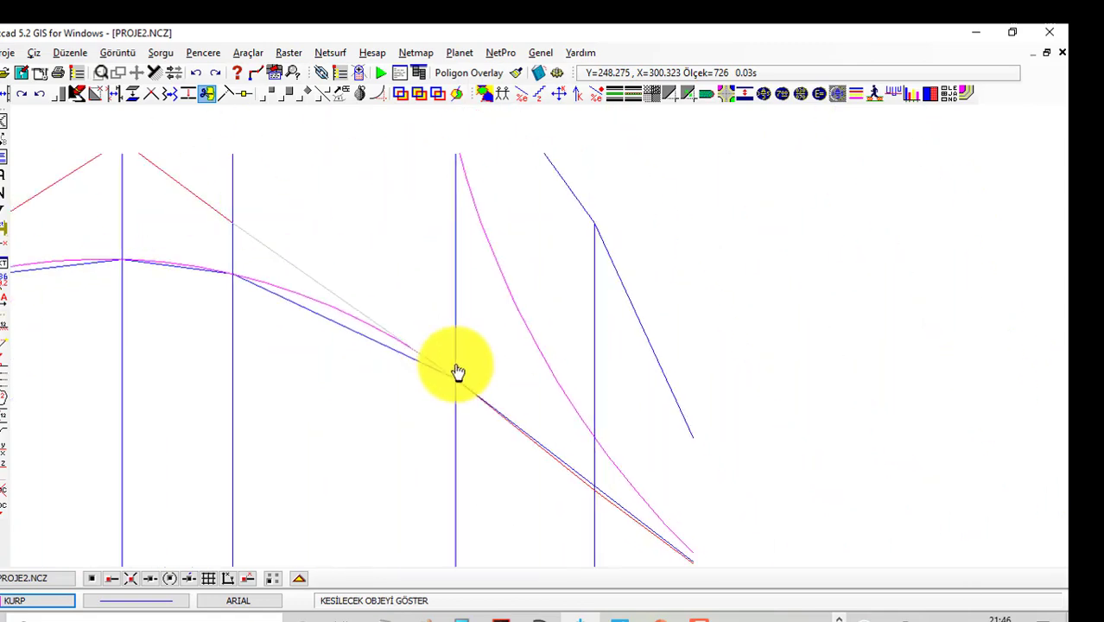
scroll(456, 370, up, 1)
scroll(530, 333, up, 1)
Trim the crest and sag circles down to the arcs between their tangent points
scroll(634, 346, down, 1)
scroll(711, 414, down, 1)
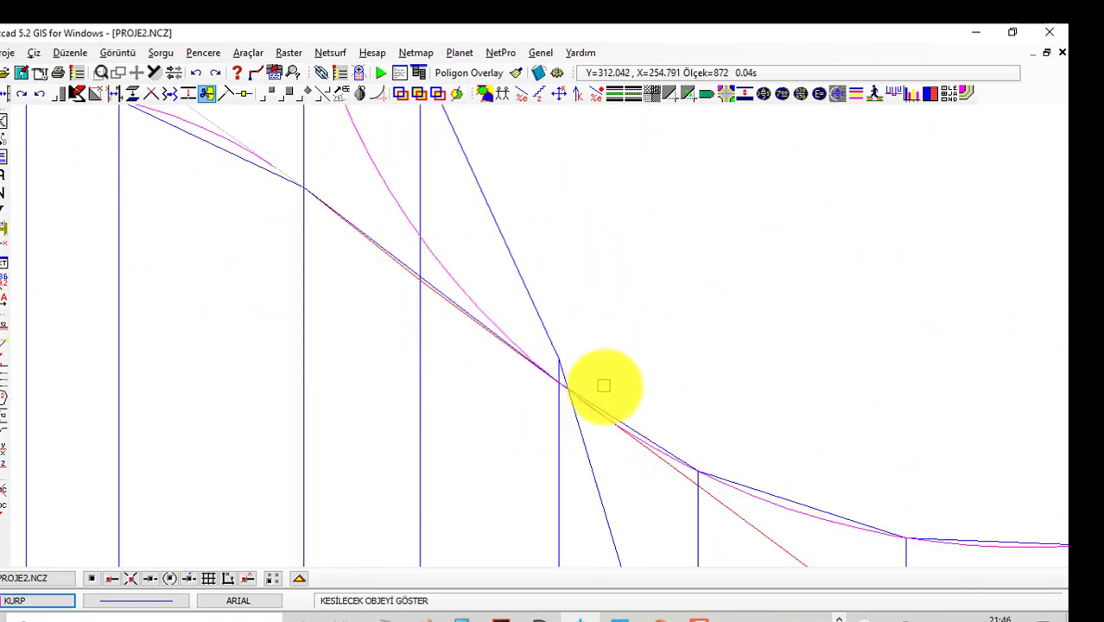
scroll(602, 378, down, 1)
scroll(578, 358, down, 1)
scroll(604, 345, down, 4)
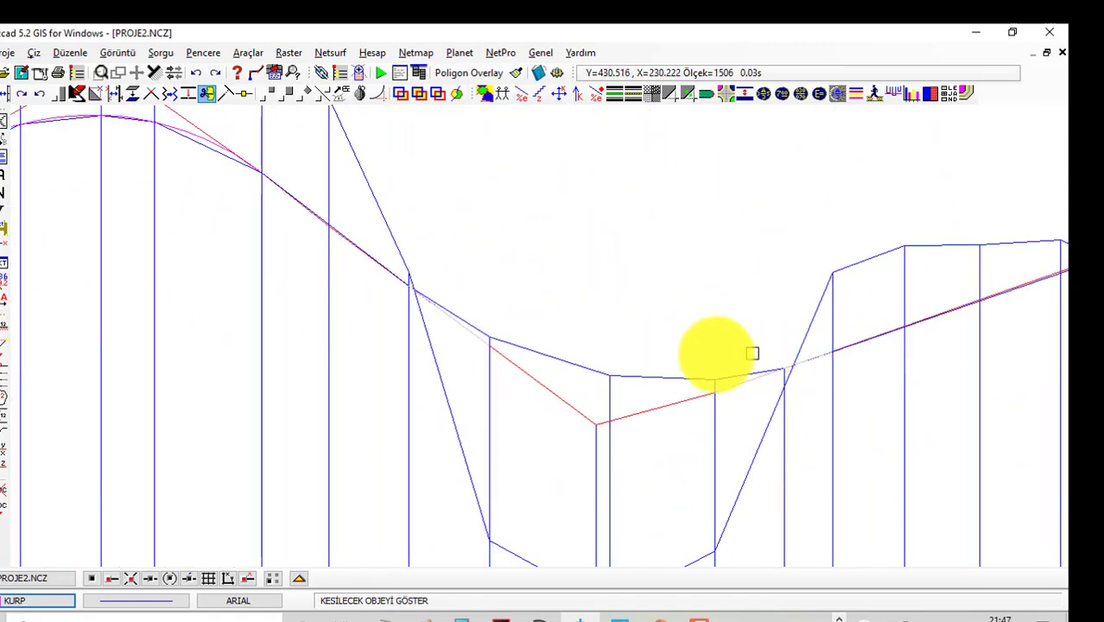
scroll(676, 370, up, 3)
scroll(691, 350, down, 1)
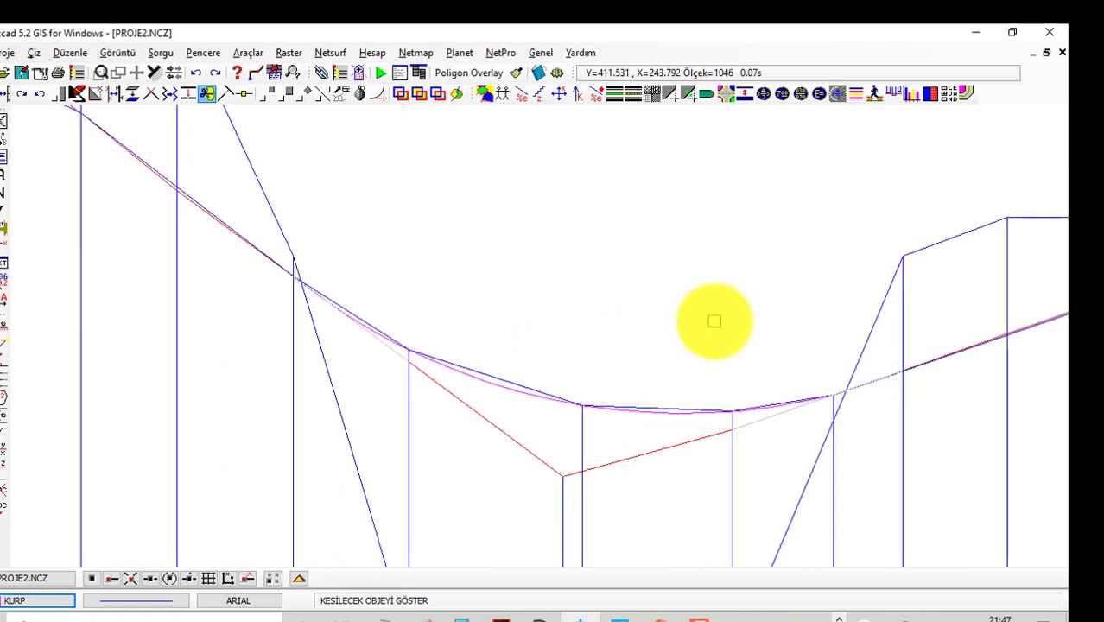
scroll(793, 339, down, 4)
scroll(749, 351, up, 4)
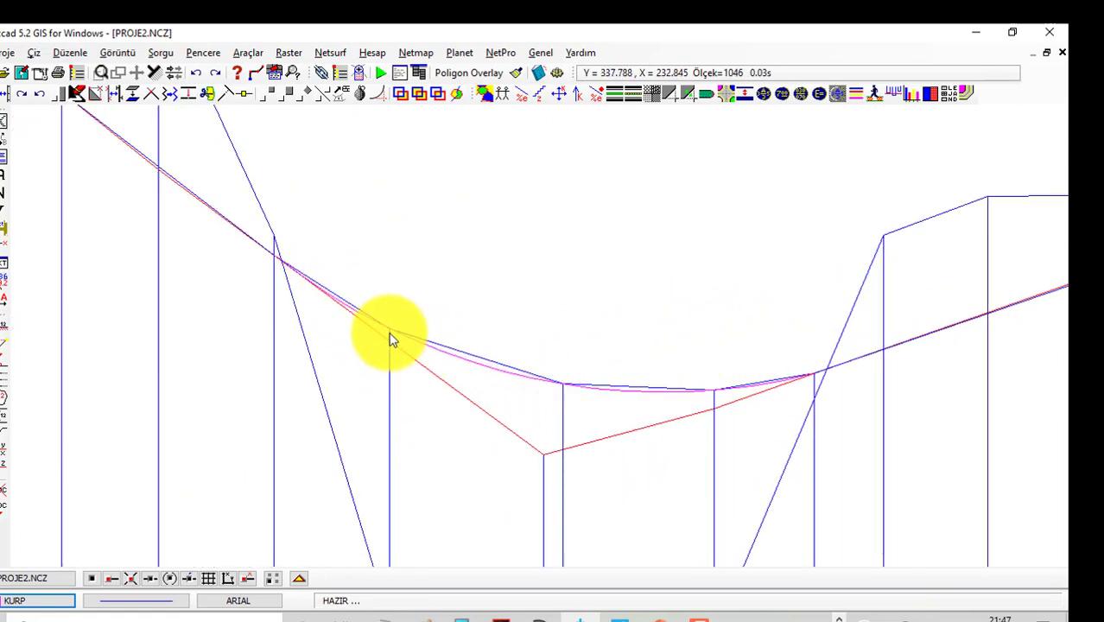
scroll(680, 372, up, 3)
scroll(680, 365, down, 3)
scroll(486, 406, down, 4)
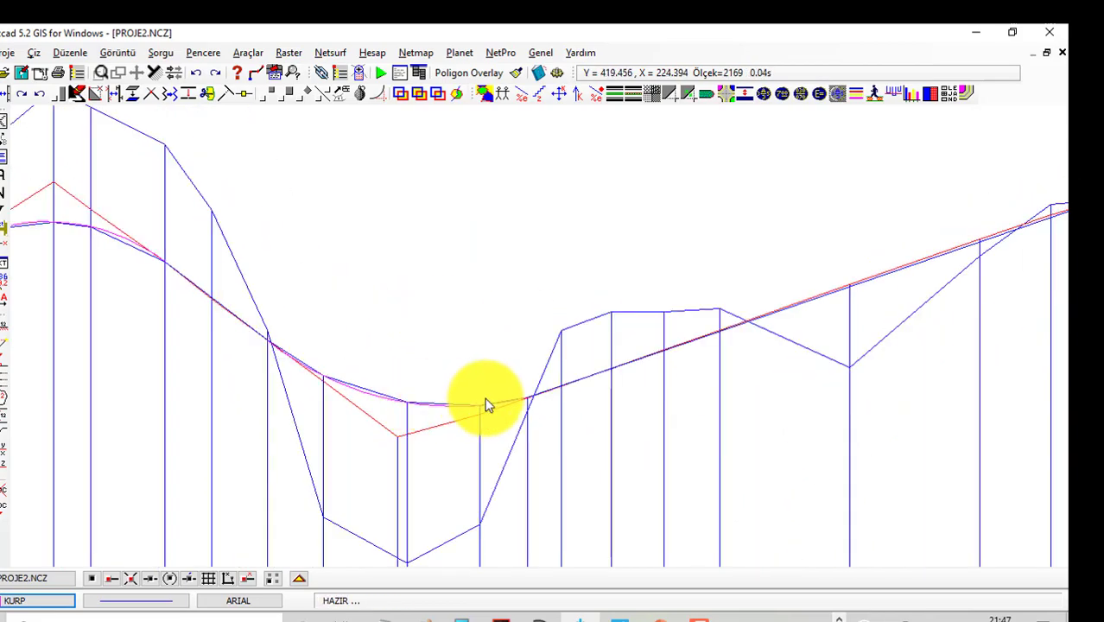
scroll(484, 404, down, 1)
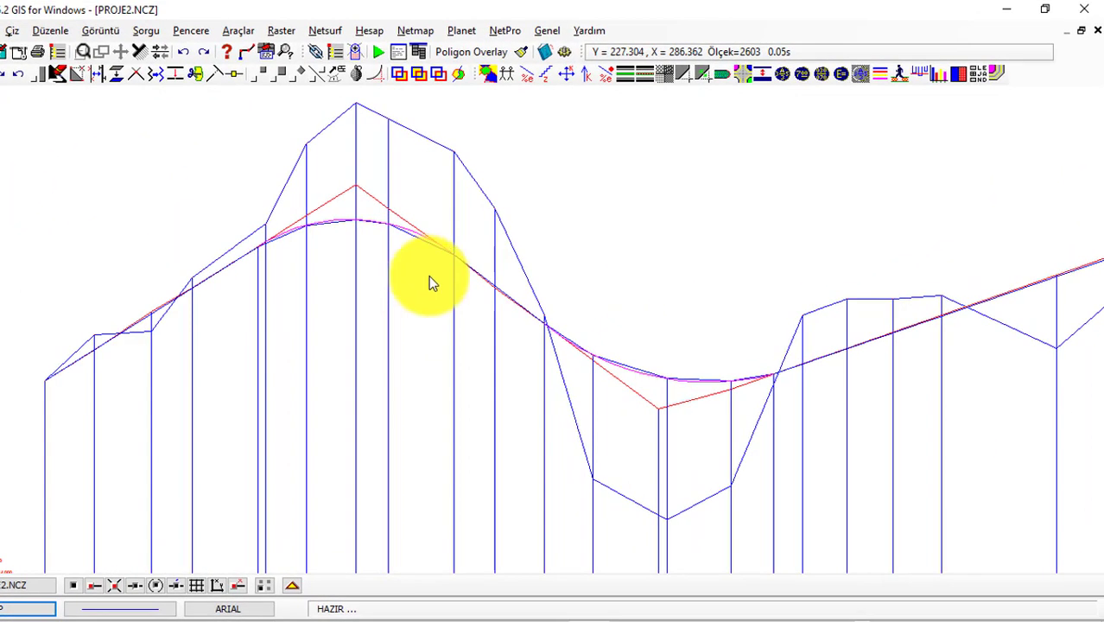
Turn off the blue profile polyline layer in Tabakalar
scroll(697, 365, up, 1)
scroll(715, 358, up, 1)
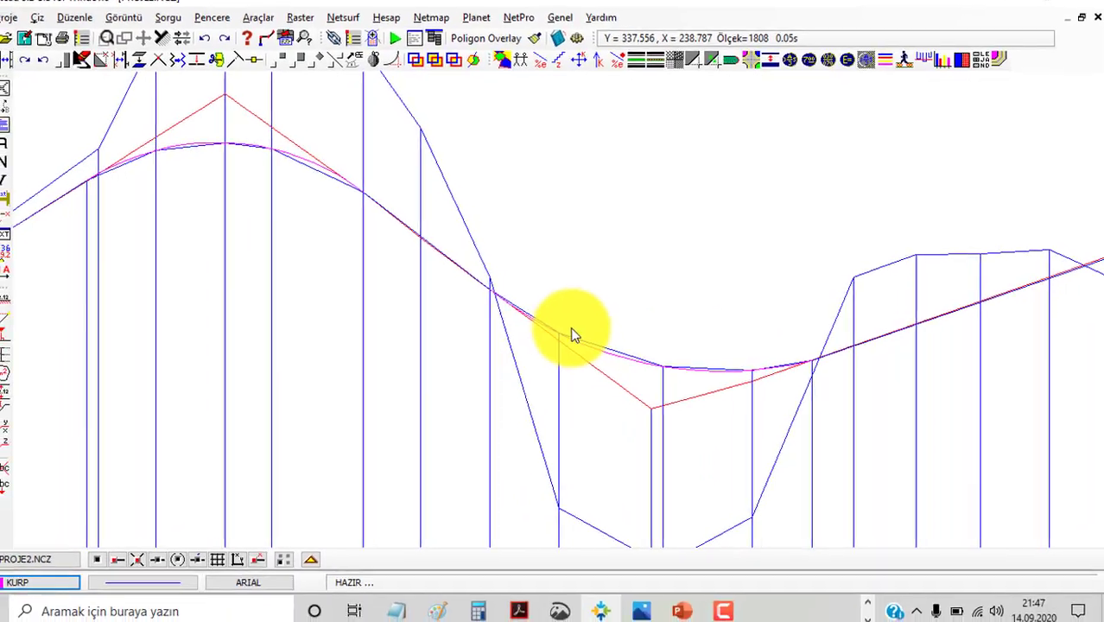
scroll(571, 335, down, 2)
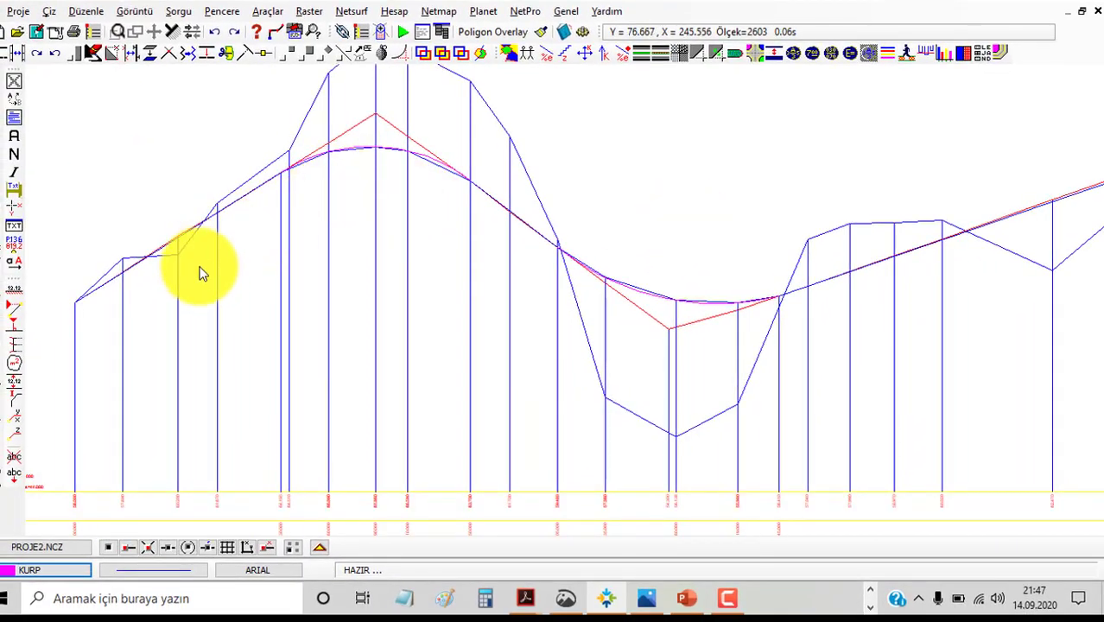
scroll(202, 275, down, 3)
scroll(665, 268, up, 2)
scroll(639, 301, down, 1)
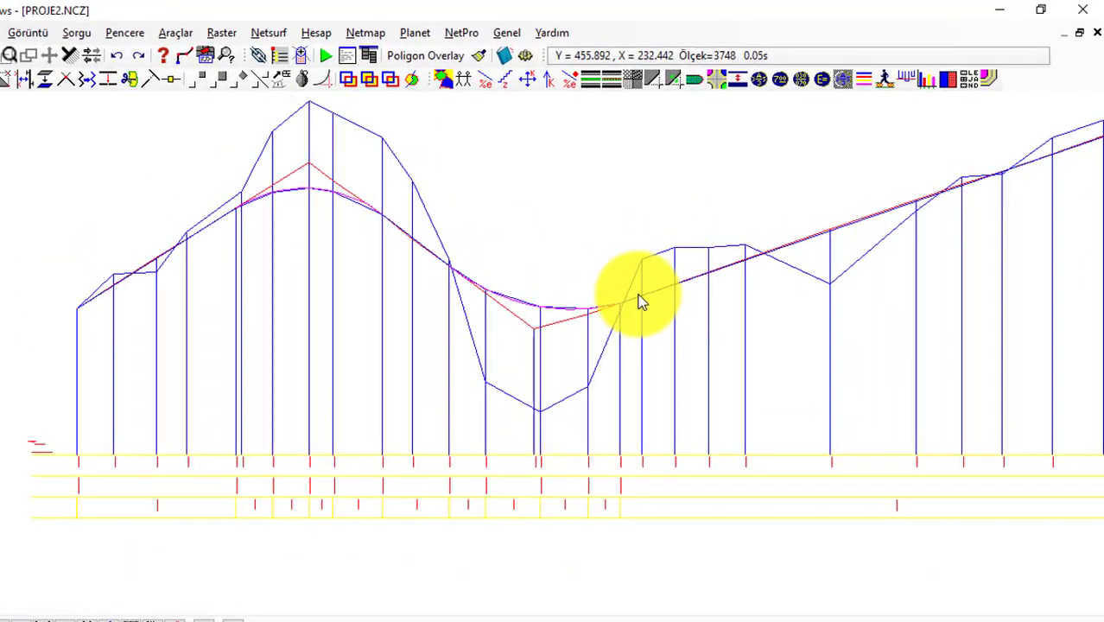
middle_drag(654, 289, 570, 316)
scroll(471, 321, down, 2)
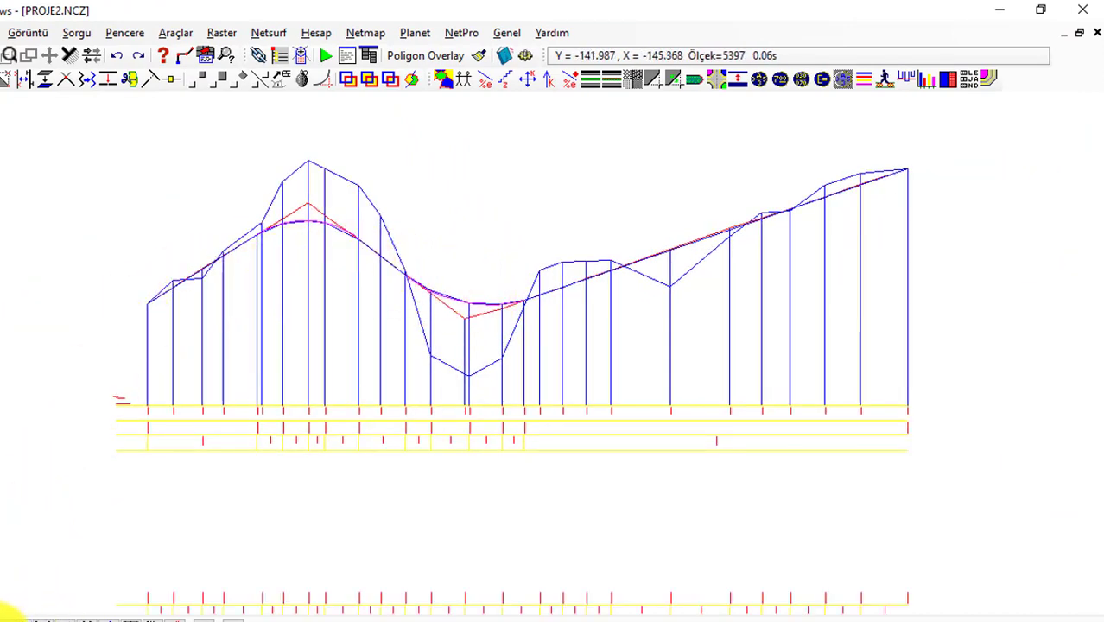
click(38, 618)
click(675, 210)
Zoom and pan so the whole profile with its magenta curves is visible
scroll(533, 325, up, 3)
scroll(533, 324, up, 4)
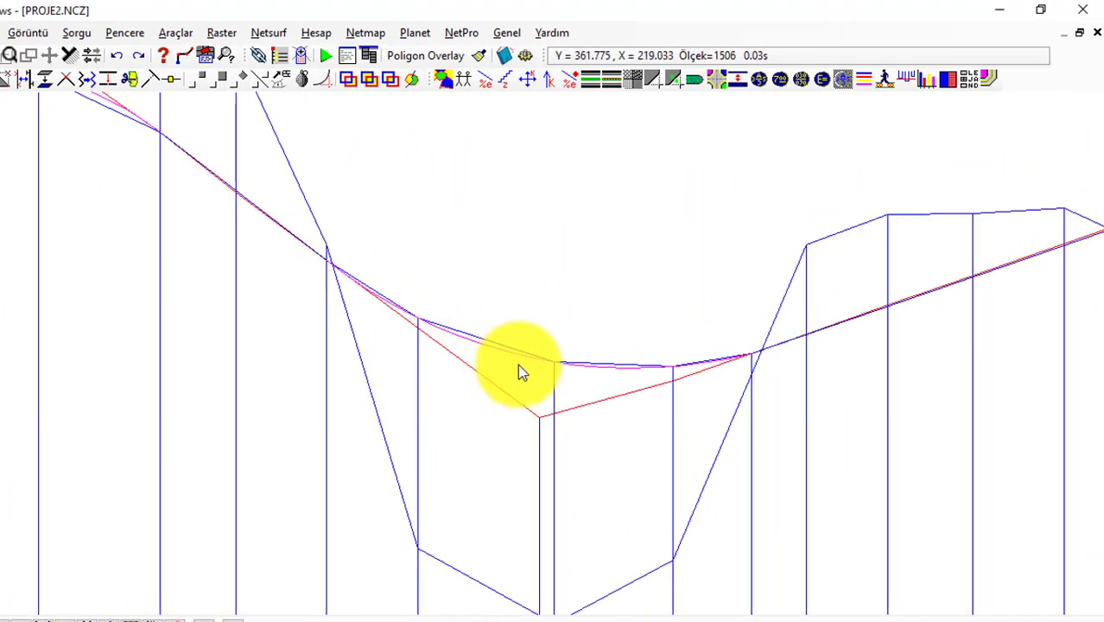
scroll(531, 356, down, 7)
scroll(469, 316, up, 4)
middle_drag(468, 316, 419, 284)
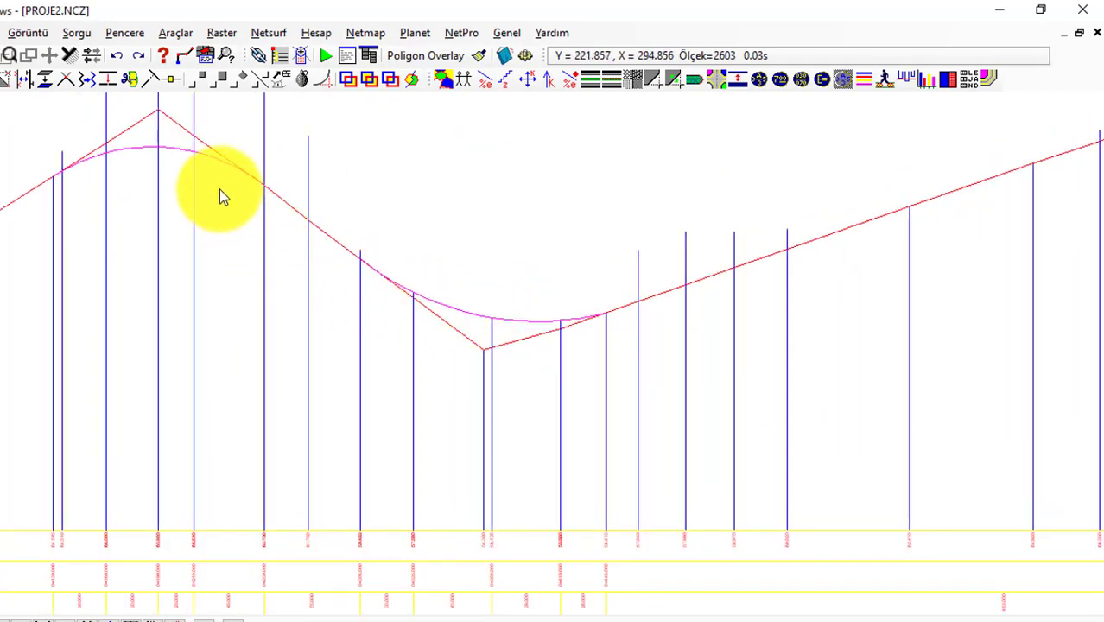
scroll(328, 233, down, 4)
middle_drag(328, 233, 413, 237)
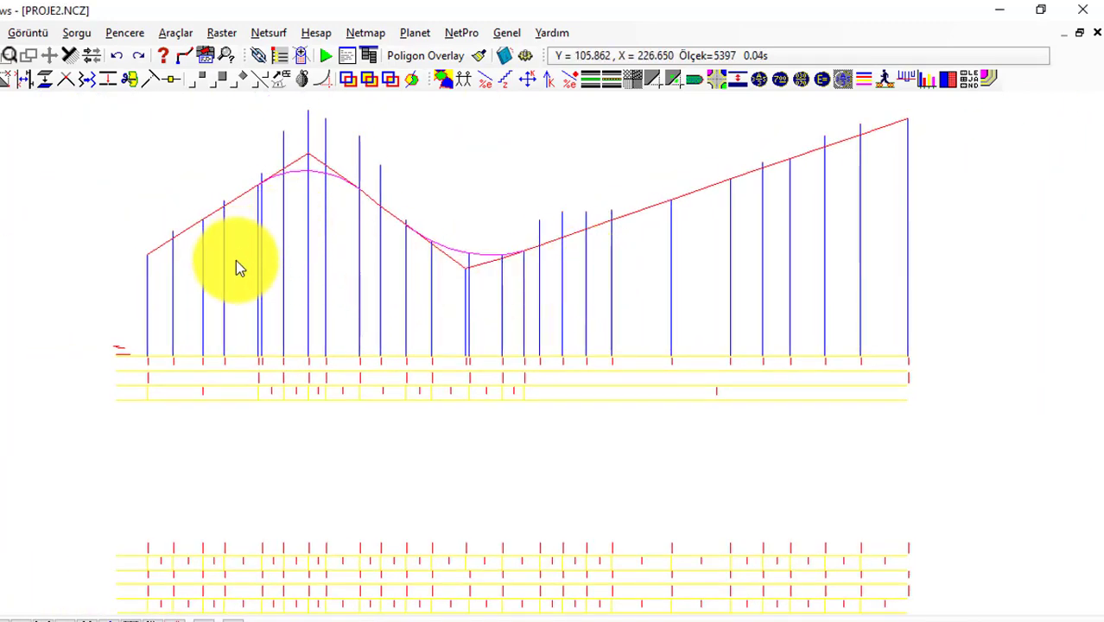
scroll(449, 283, up, 1)
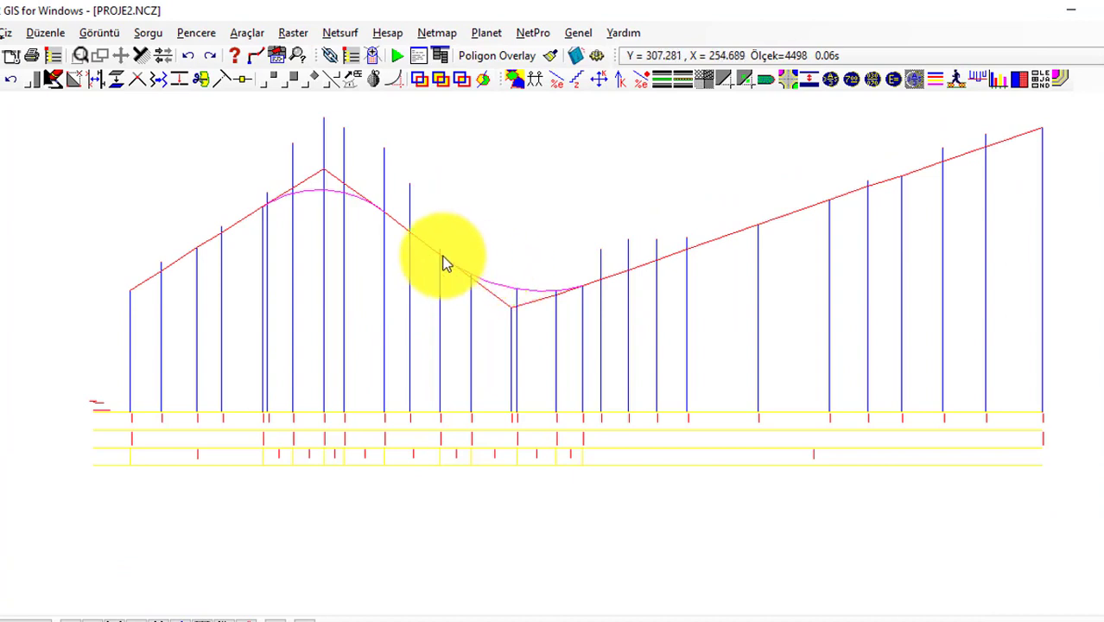
Create desktop folder KURP_ÇİZİMİ and save NetPro project KURP_ÇİZİMİ inside it
click(531, 33)
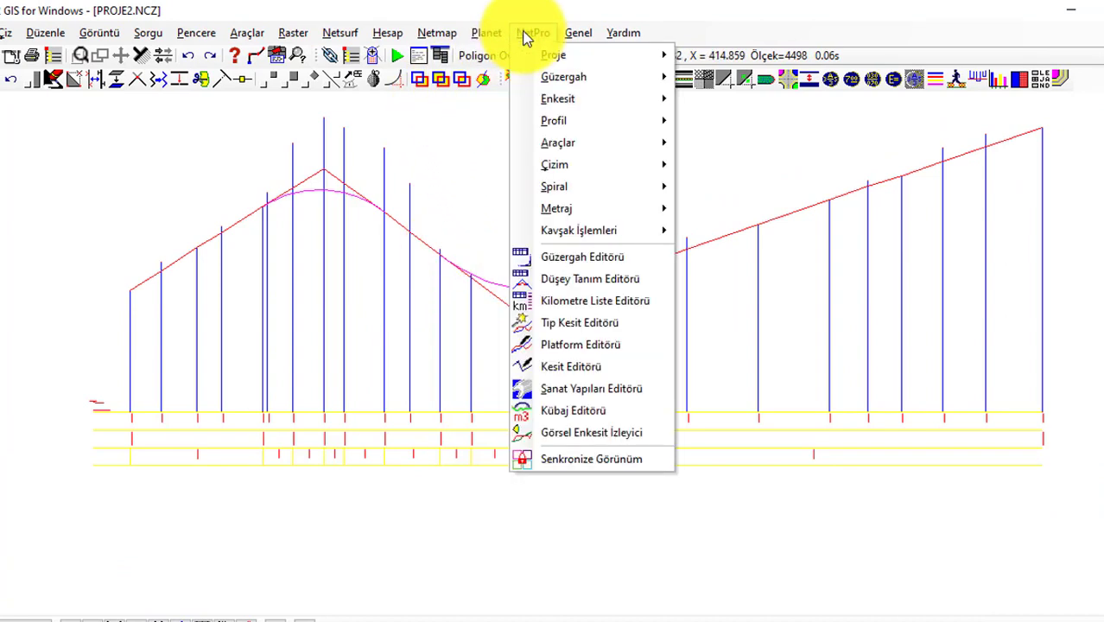
mouse_move(553, 55)
click(700, 60)
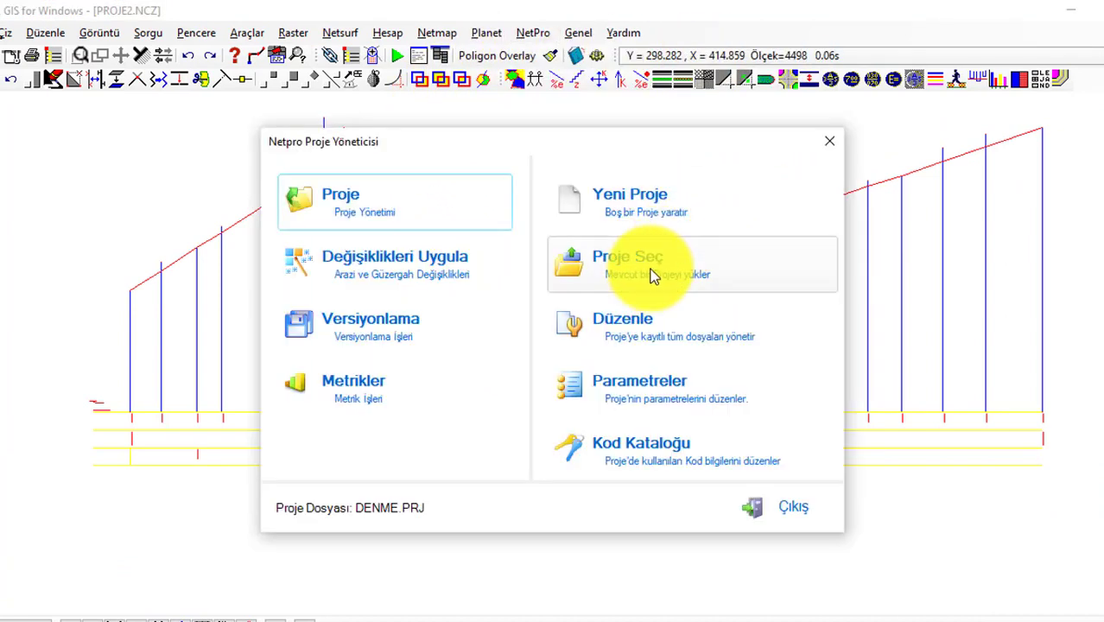
click(623, 266)
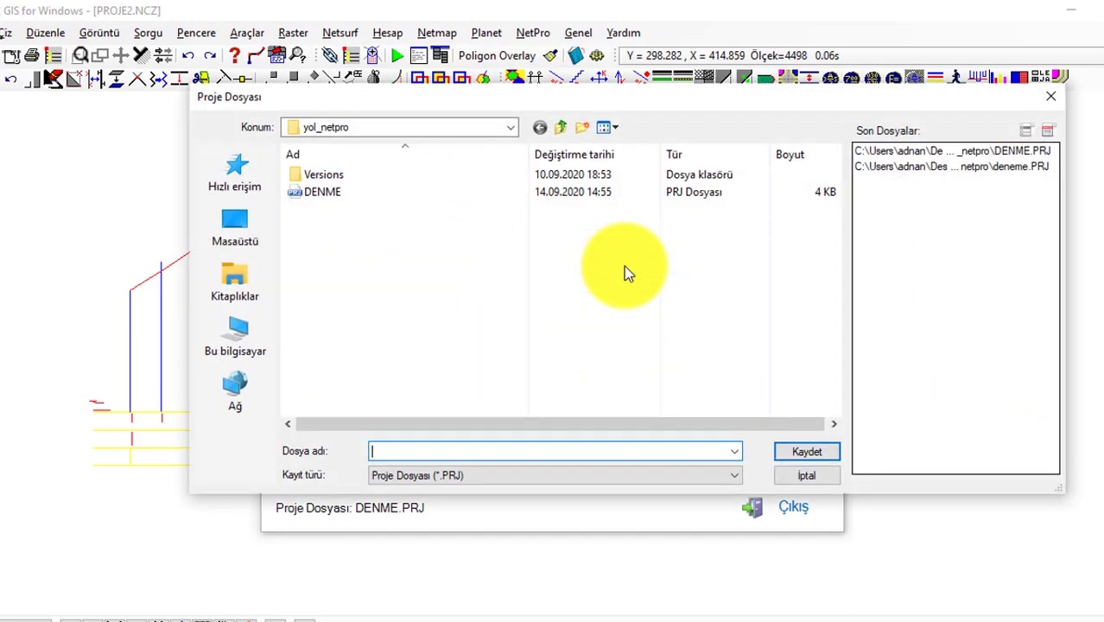
right_click(771, 304)
mouse_move(890, 487)
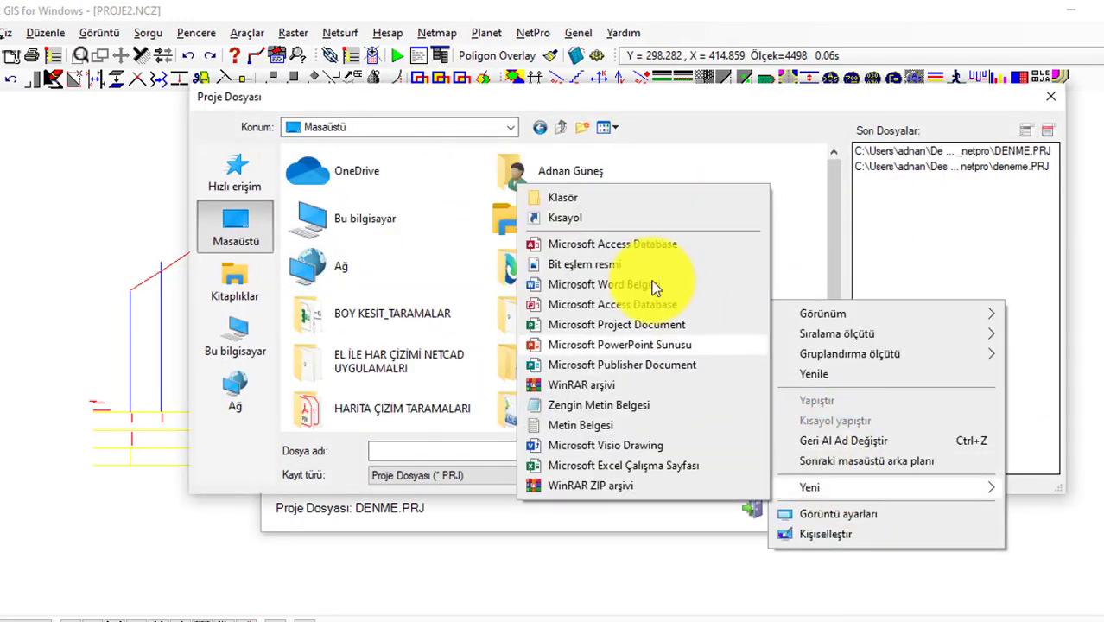
click(573, 198)
text(KURP)
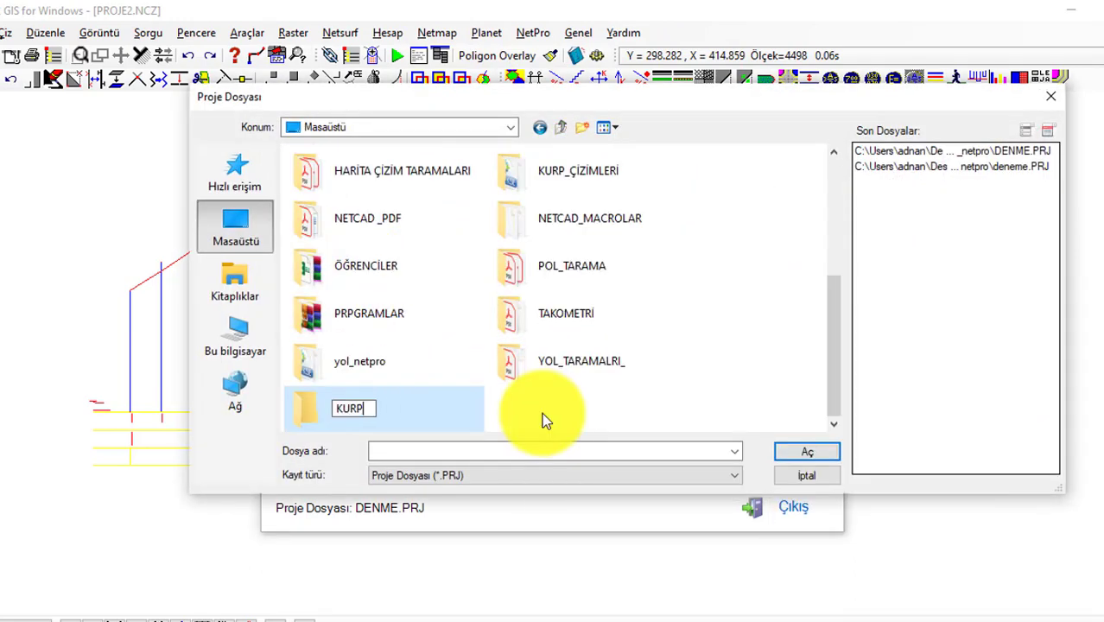
text(_ÇİZİMİ)
key(Return)
double_click(333, 416)
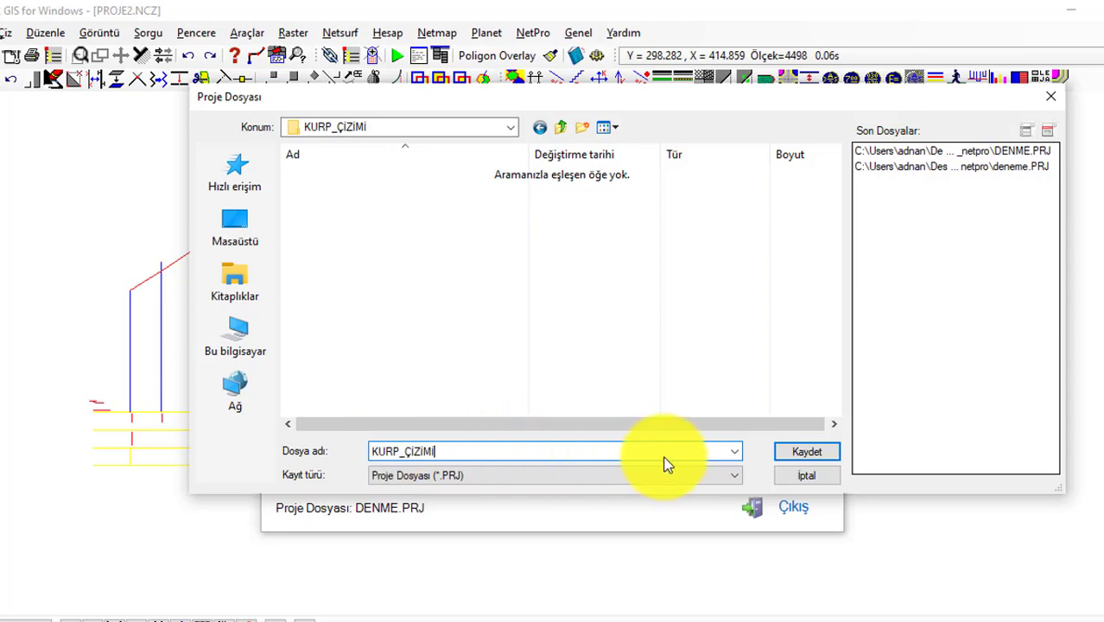
click(807, 454)
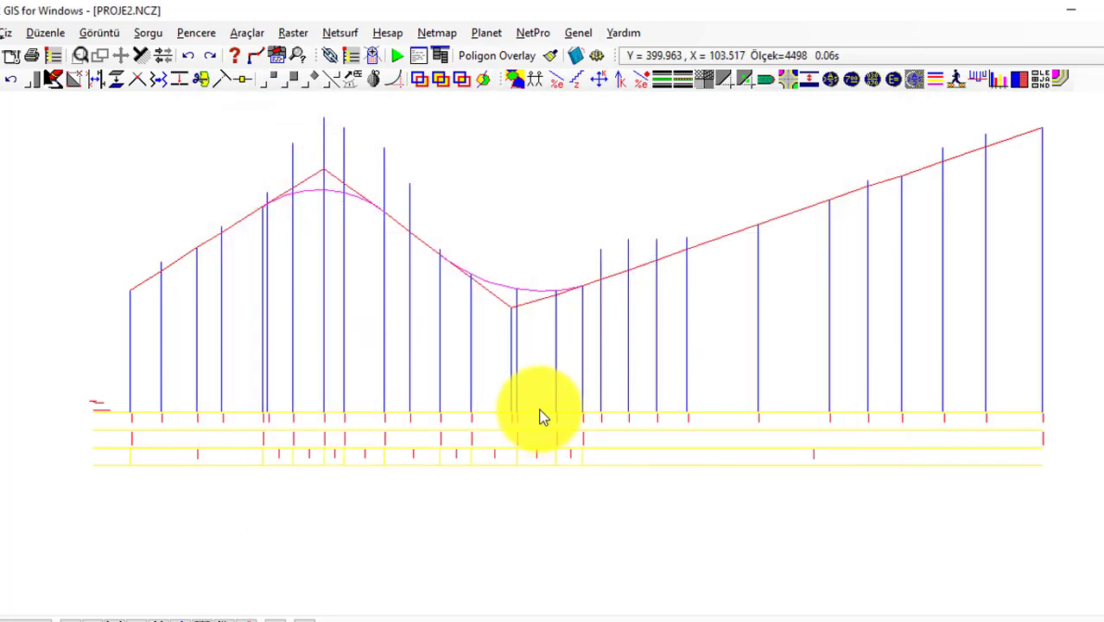
Define a Someler Yöntemi route stored as route file DENEME.KTB
click(527, 35)
mouse_move(608, 77)
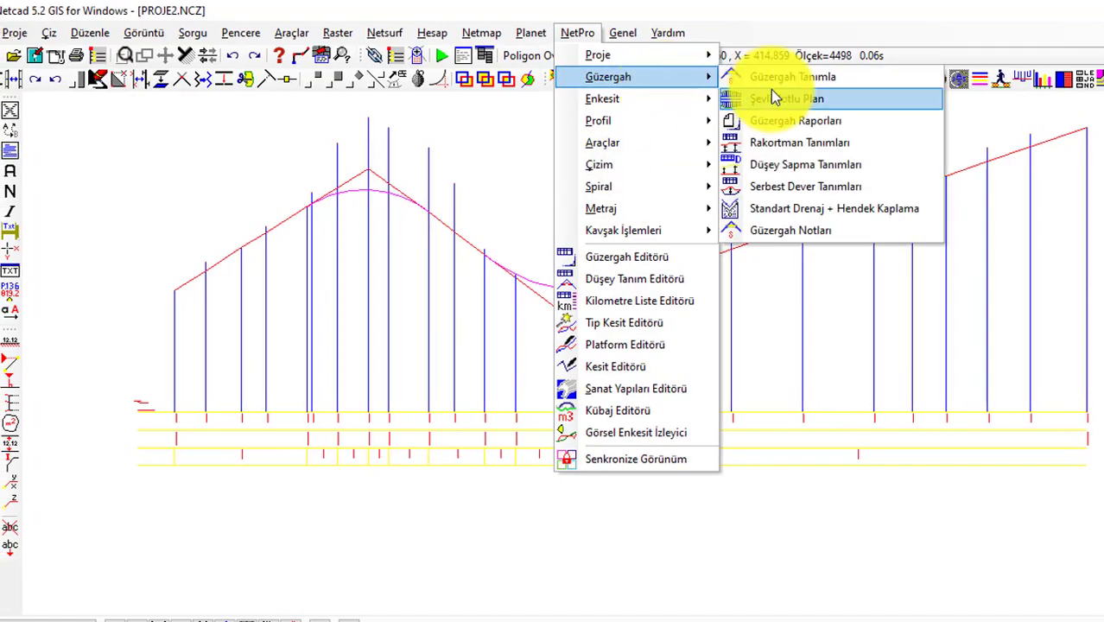
click(782, 77)
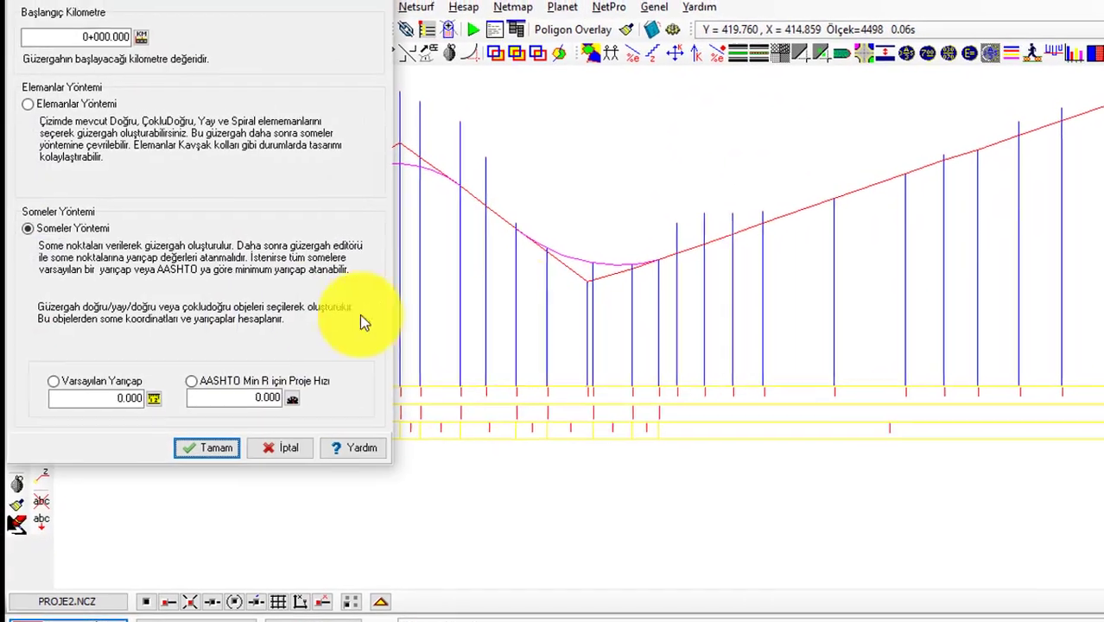
drag(246, 12, 616, 123)
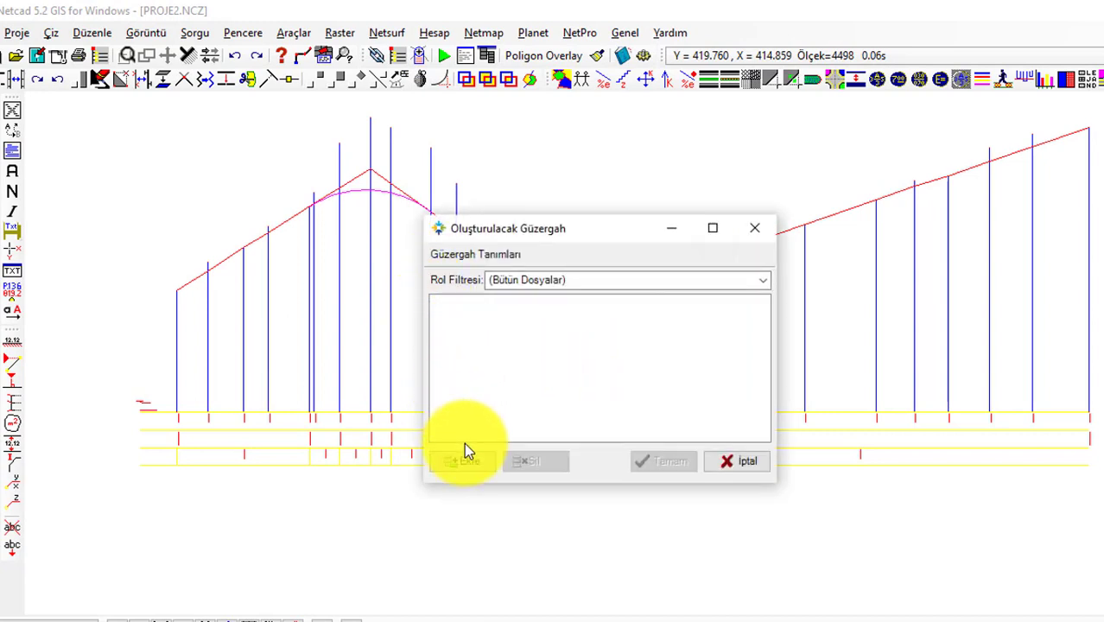
click(465, 456)
text(DENEME)
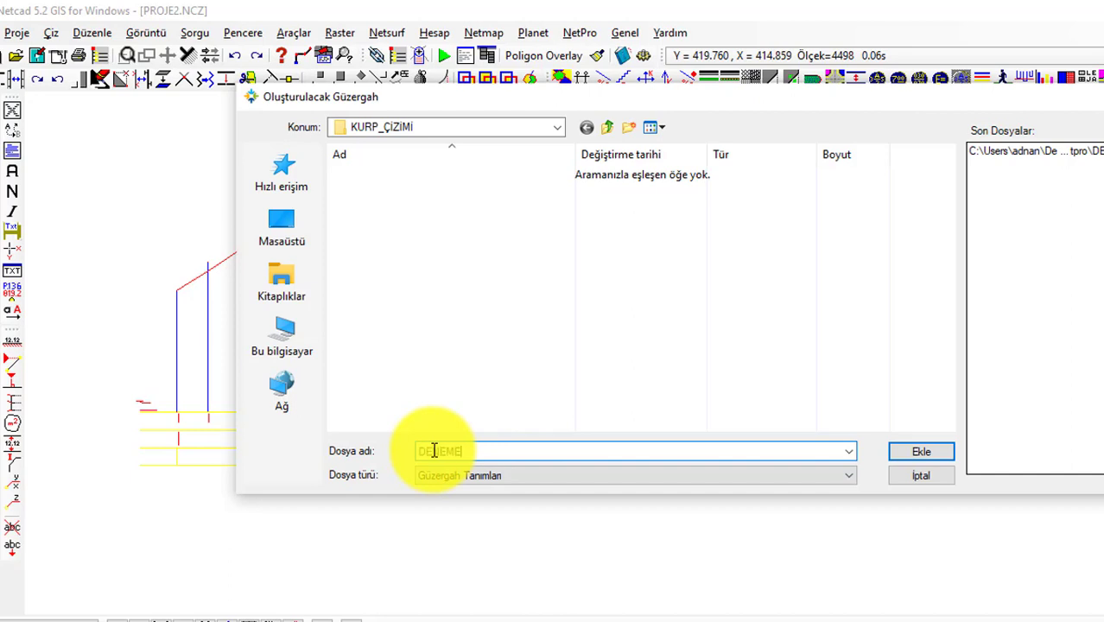
key(Return)
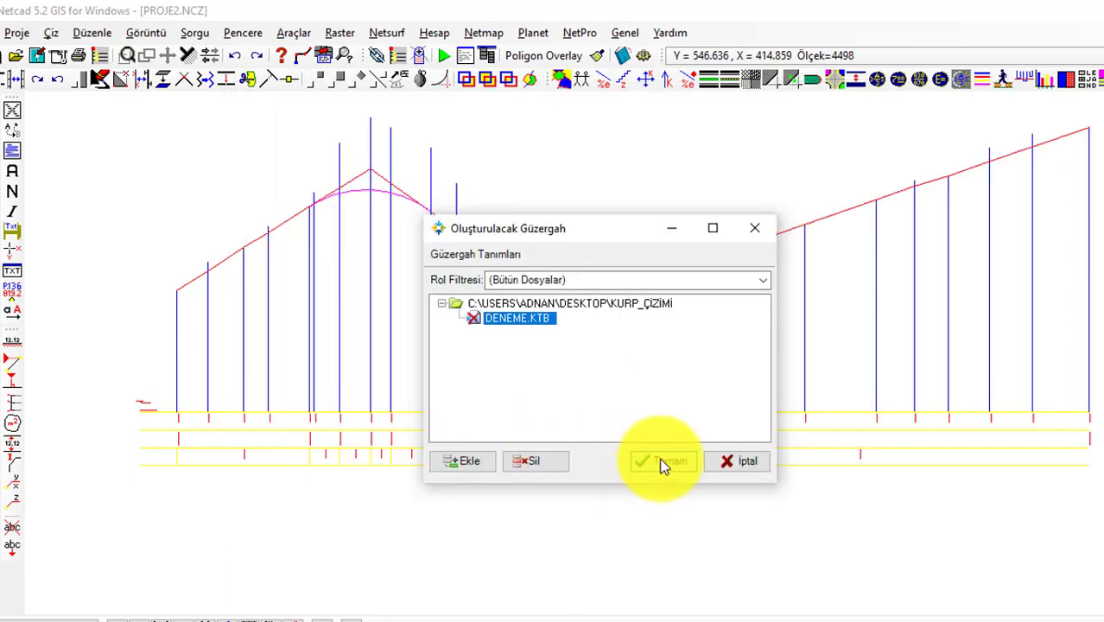
click(662, 464)
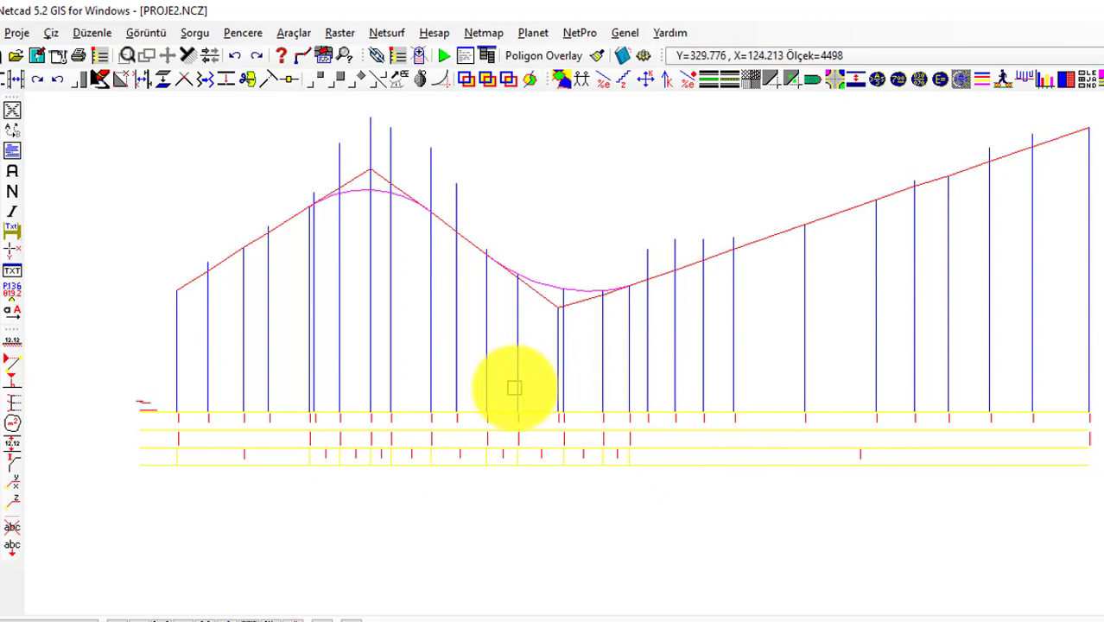
Trace the red tangent polyline vertex by vertex to its last sloped segment
scroll(315, 416, up, 2)
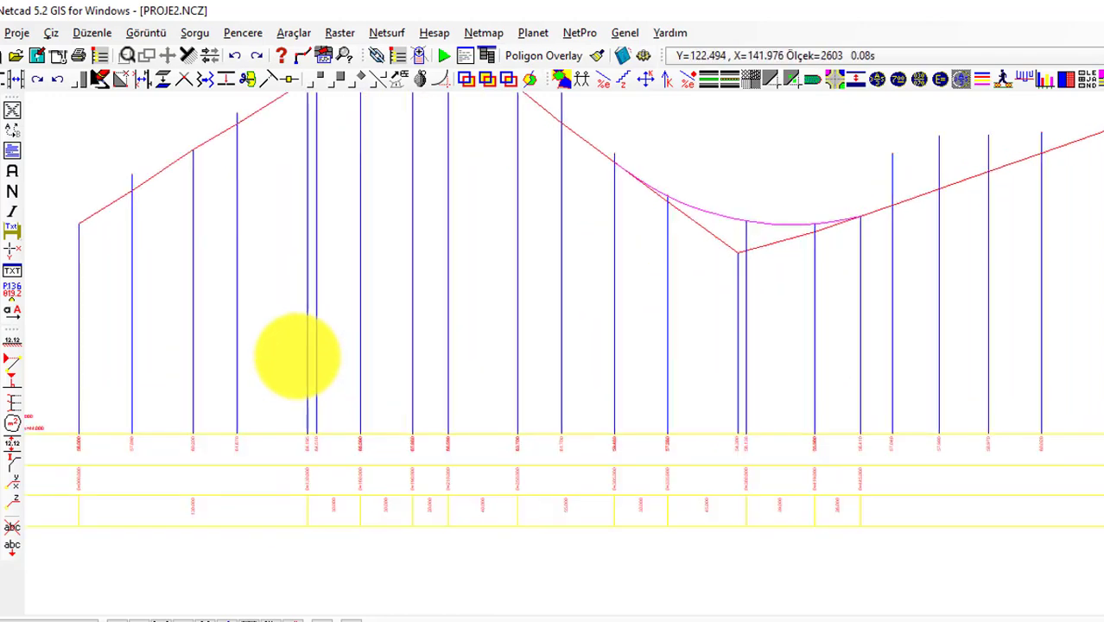
middle_drag(278, 248, 306, 347)
scroll(307, 348, up, 1)
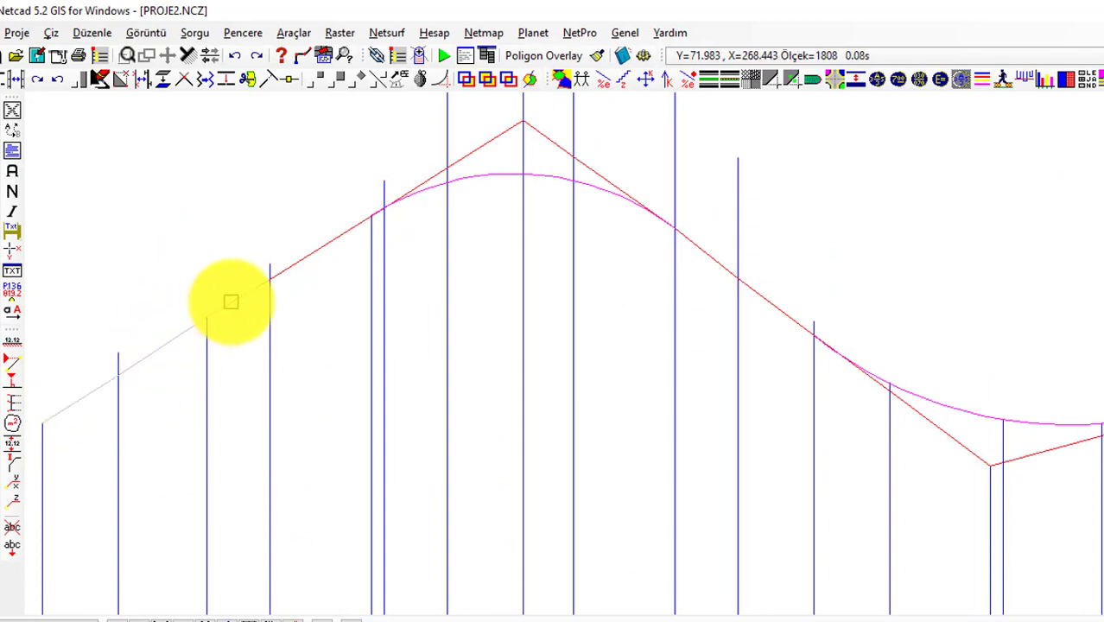
click(523, 120)
click(991, 467)
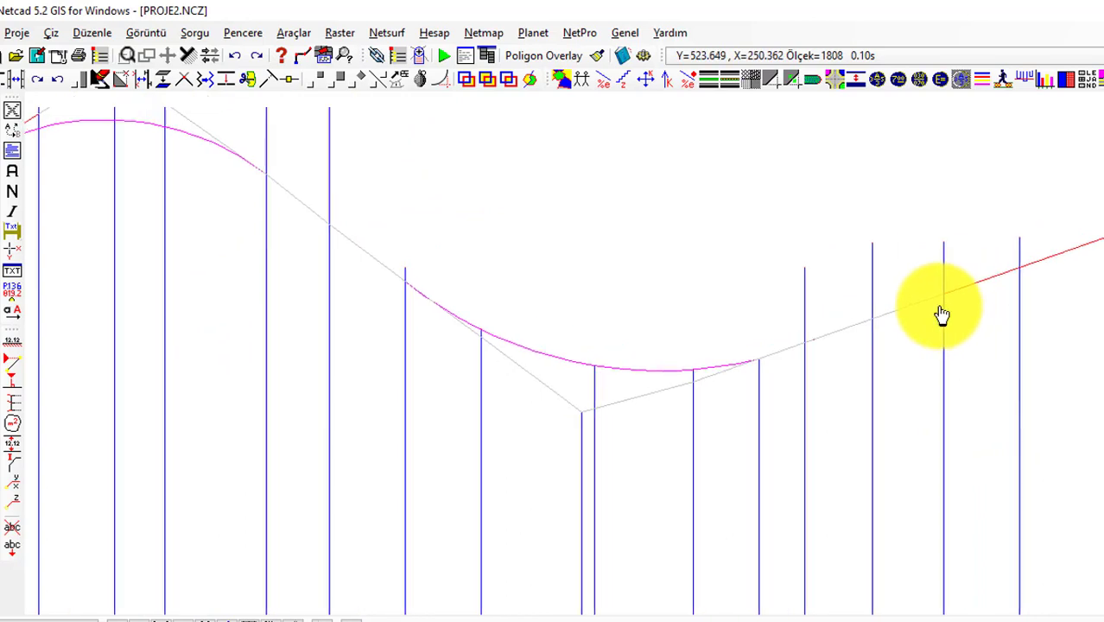
middle_drag(838, 311, 419, 454)
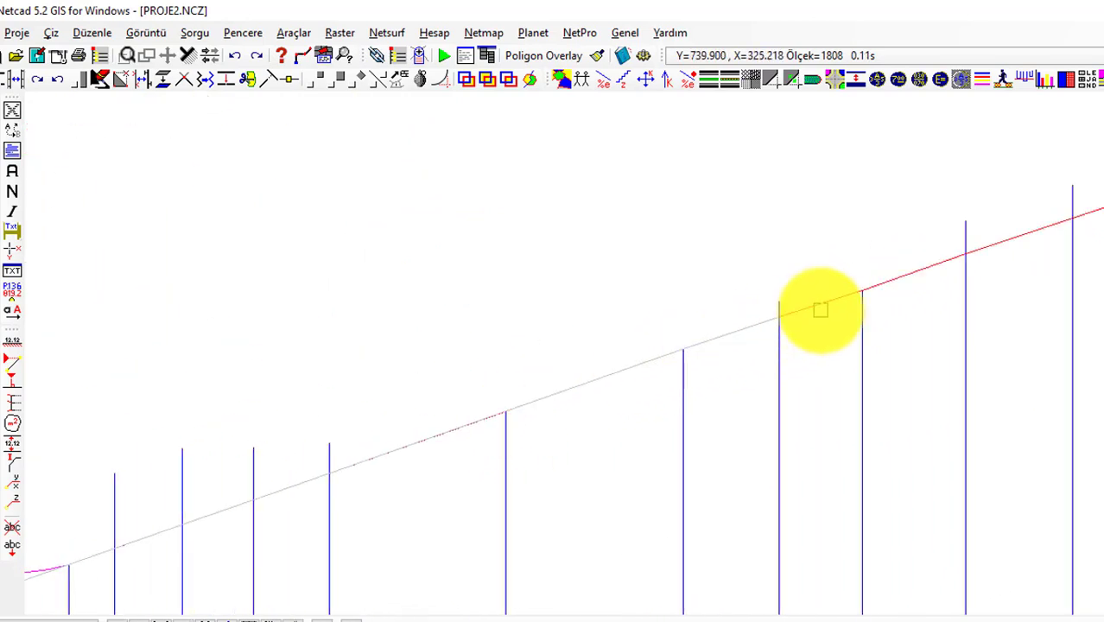
middle_drag(916, 287, 494, 448)
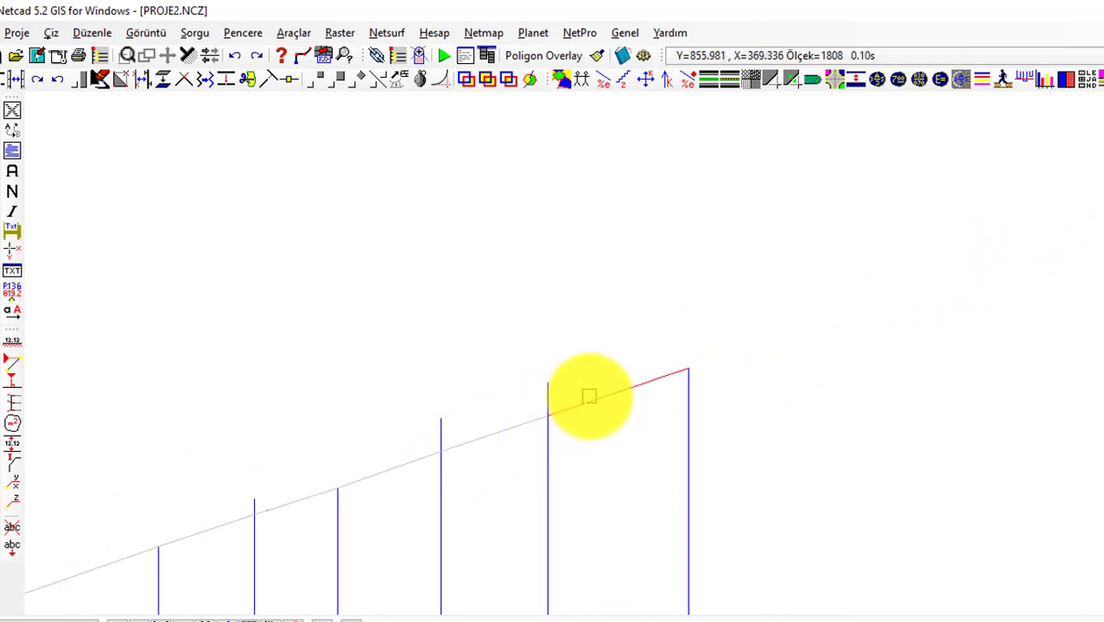
click(643, 379)
Zoom out and pan to see the whole traced route on the profile
scroll(607, 399, down, 2)
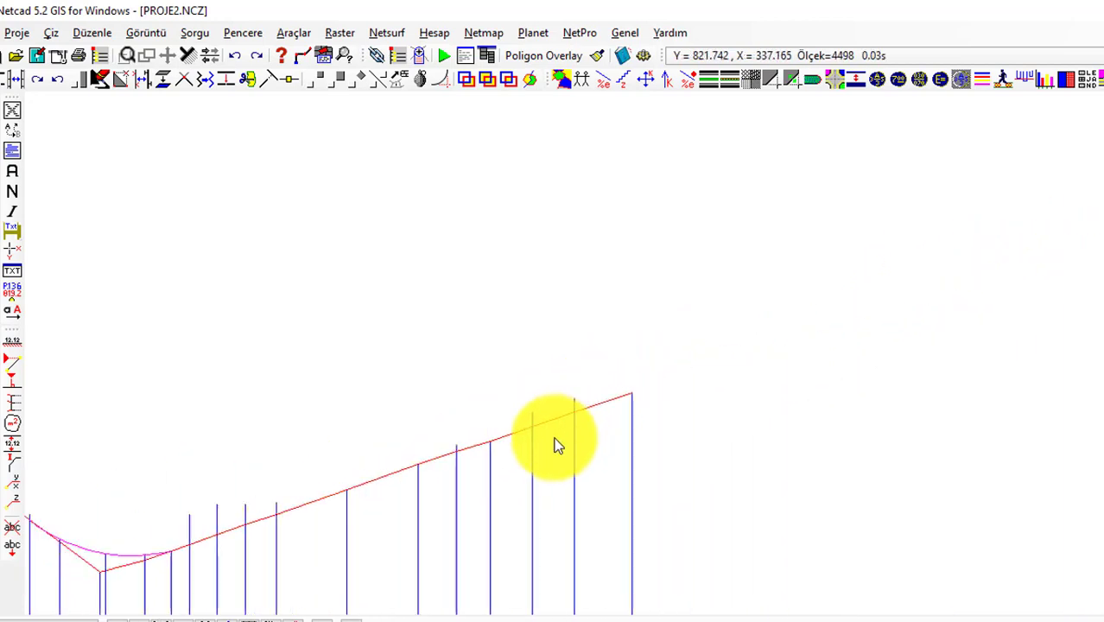
scroll(556, 444, down, 2)
middle_drag(327, 503, 590, 348)
scroll(578, 344, up, 1)
scroll(579, 344, up, 1)
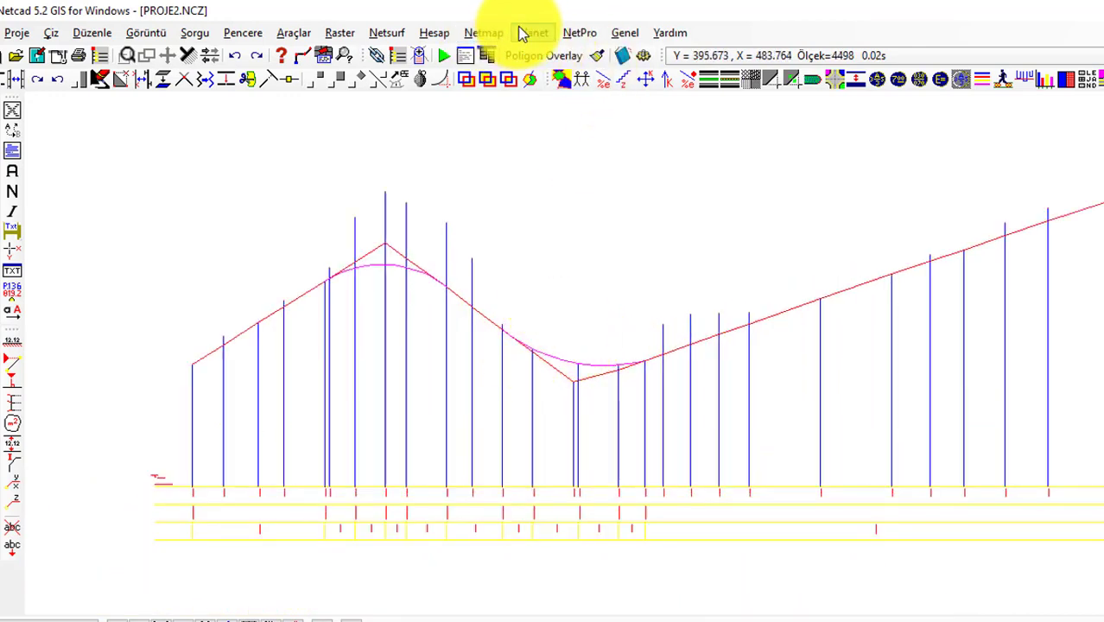
Open route DENEME.KTB via NetPro Profil and accept to show AASHTO parameters
click(579, 33)
mouse_move(602, 120)
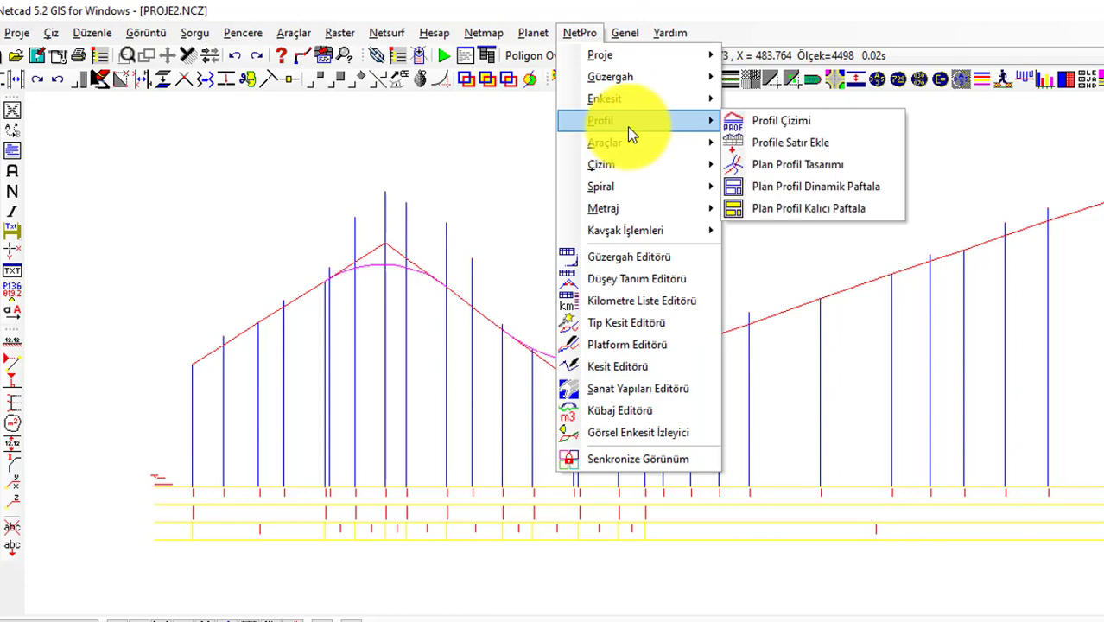
click(782, 116)
click(630, 462)
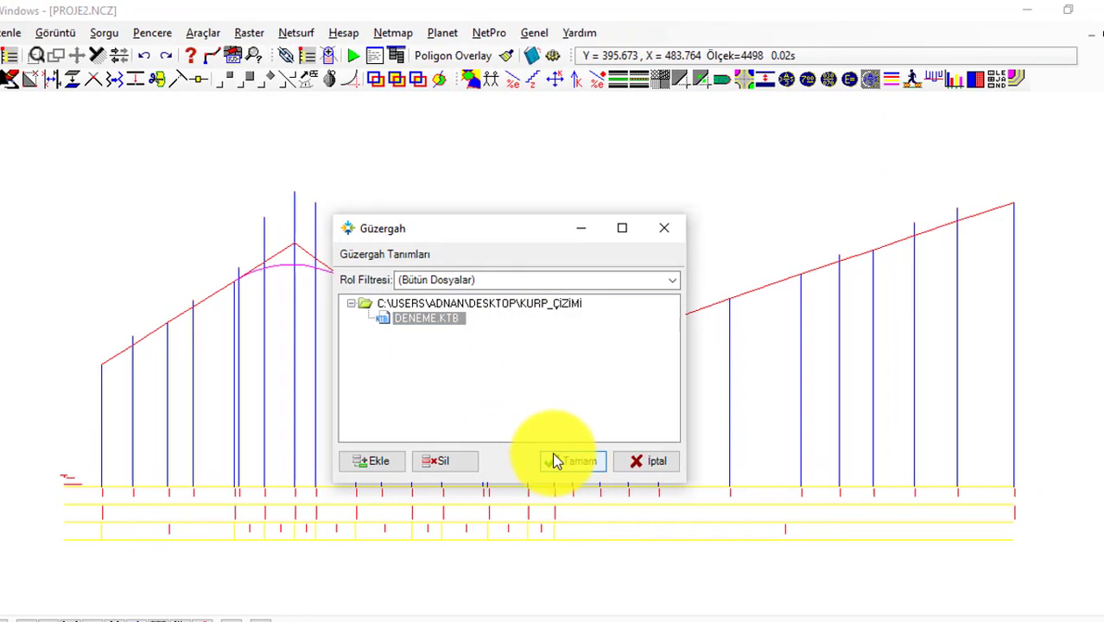
click(585, 381)
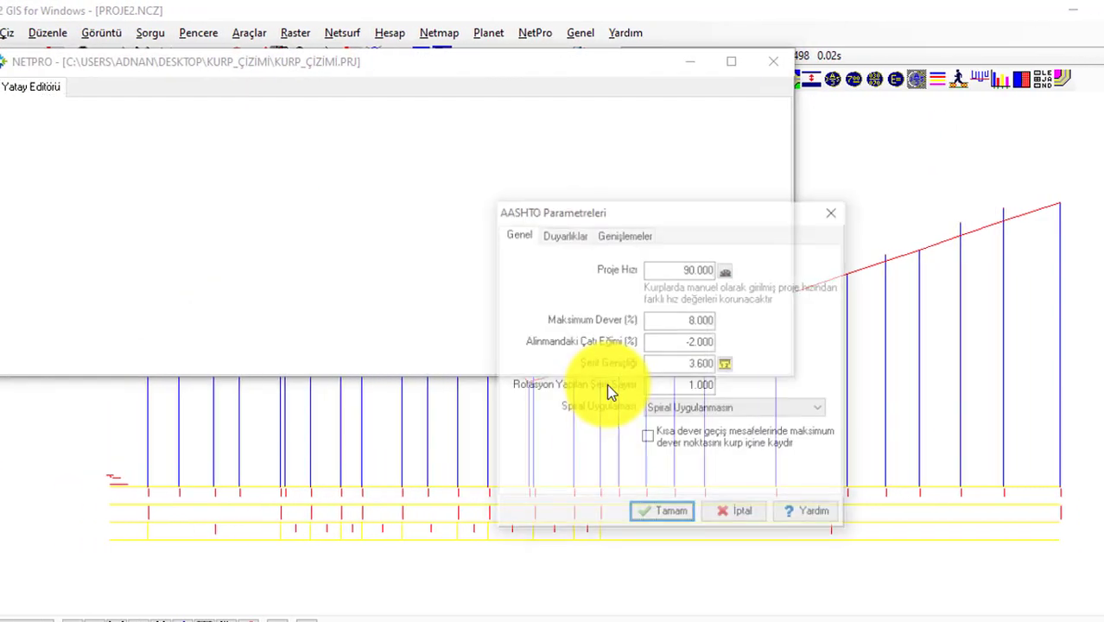
Review the AASHTO precision, widening and lane settings, then set design speed 70
click(577, 236)
click(626, 235)
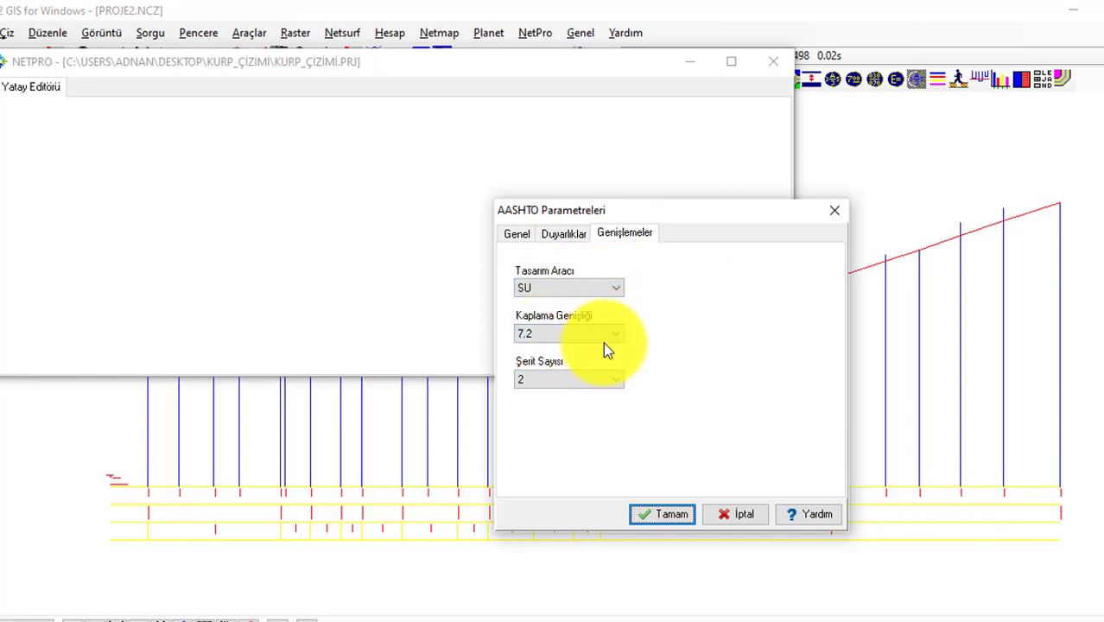
click(570, 374)
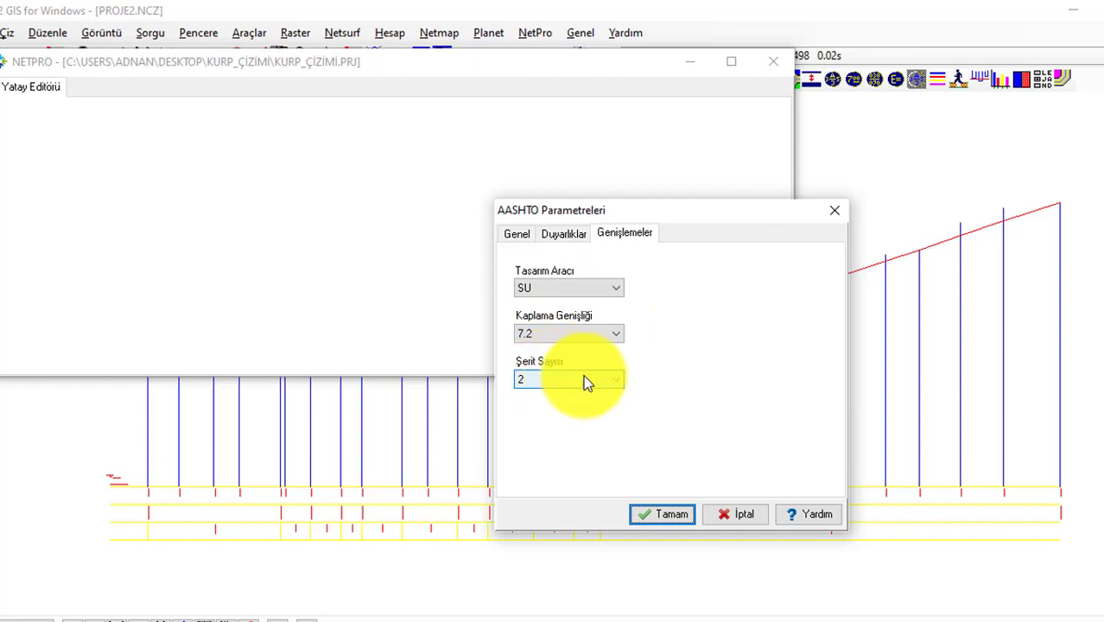
click(519, 234)
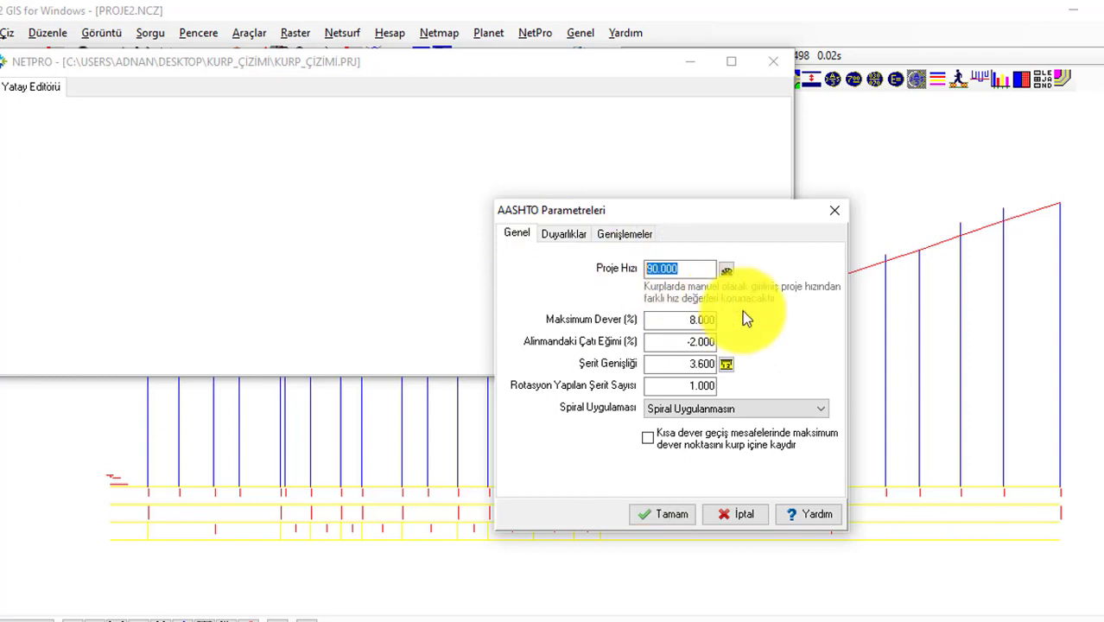
text(70)
key(Tab)
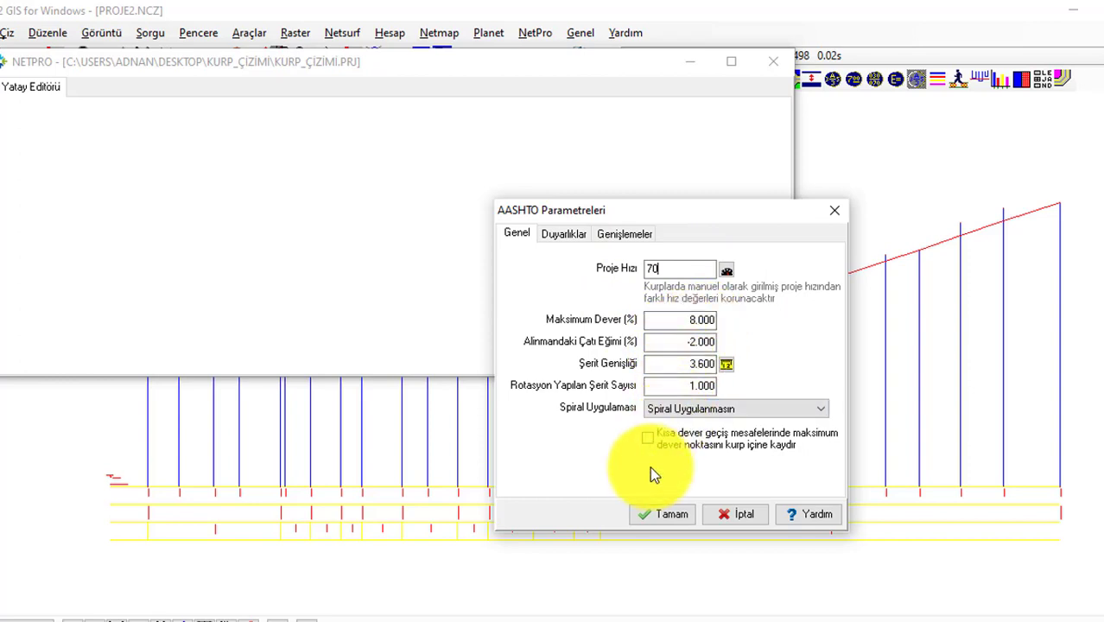
Apply the AASHTO parameters, confirm the filter prompt and dismiss the curve length check report
click(654, 513)
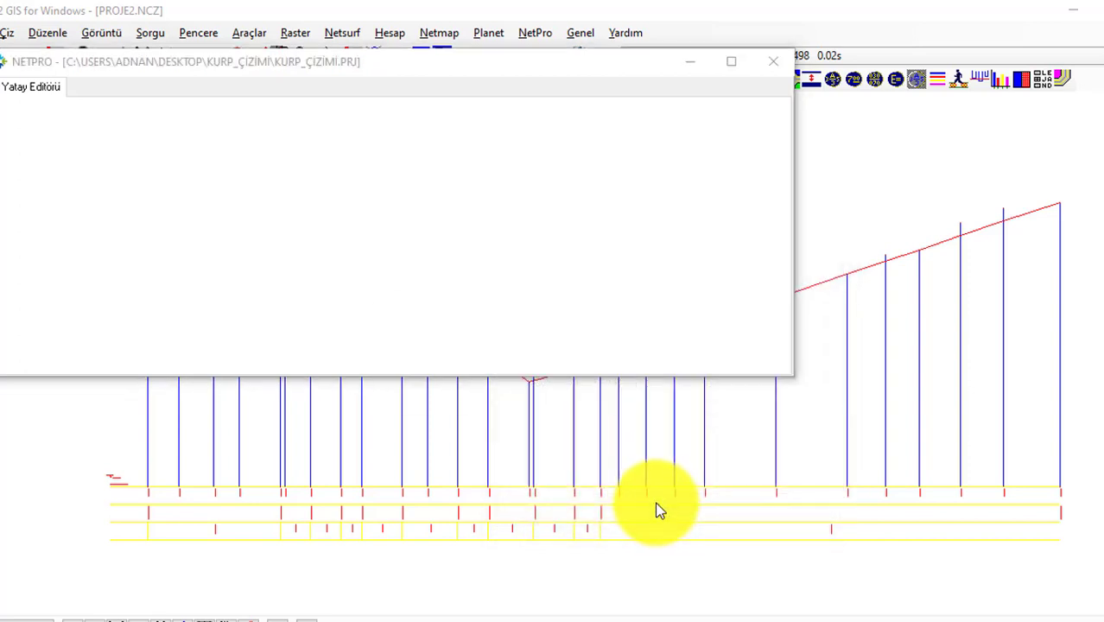
click(622, 384)
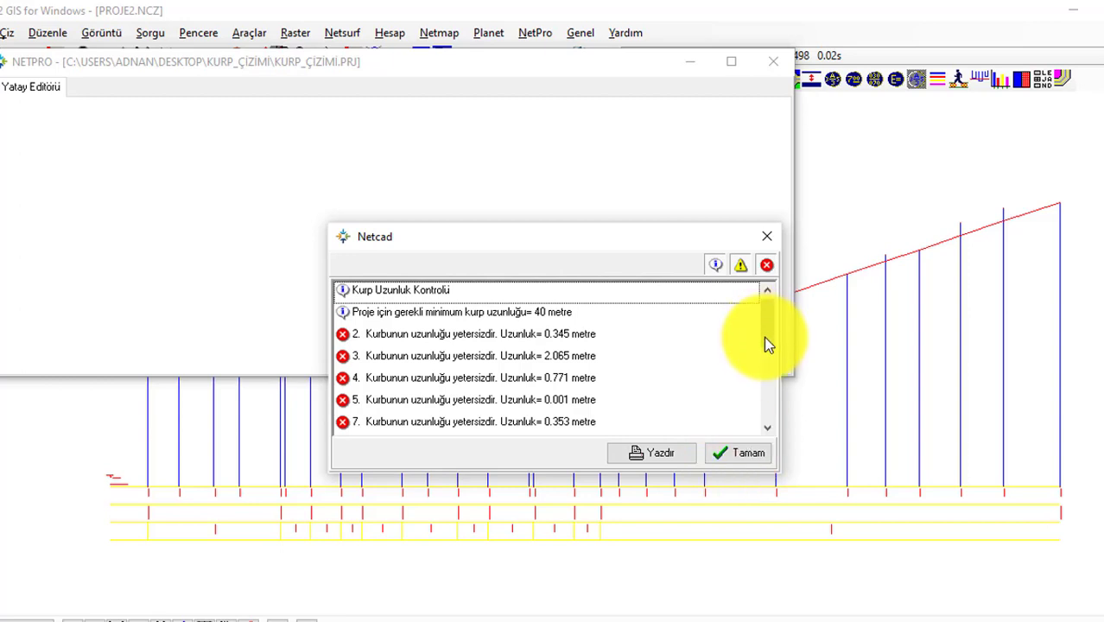
drag(763, 336, 765, 421)
click(723, 460)
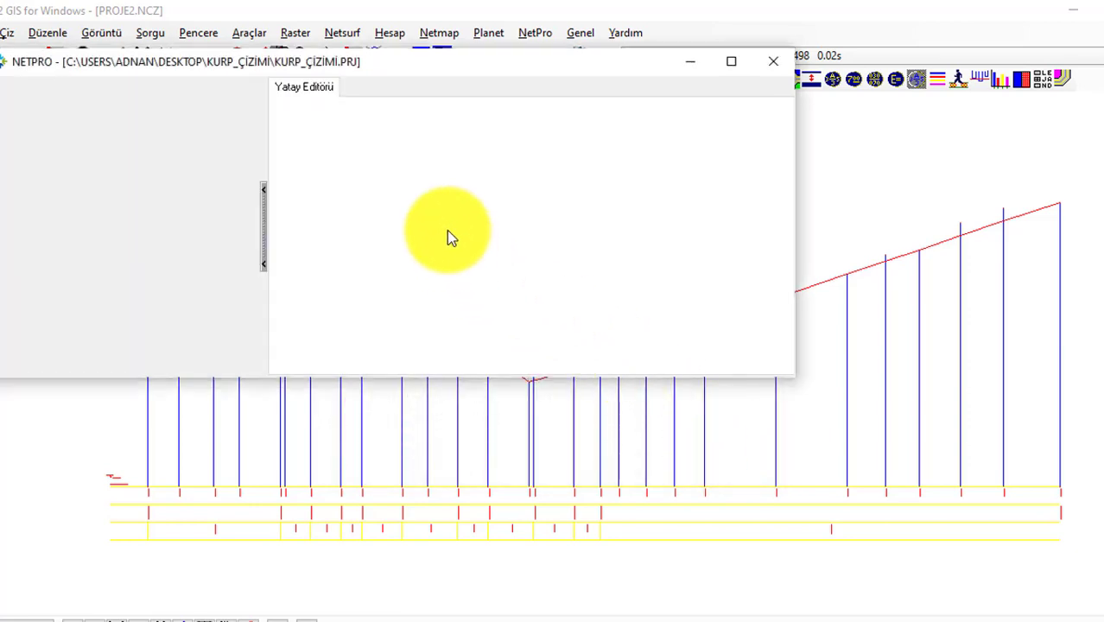
Delete the three leftover vertex rows from the alignment table and close the NetPro editor
scroll(505, 216, down, 3)
scroll(543, 246, down, 1)
click(468, 362)
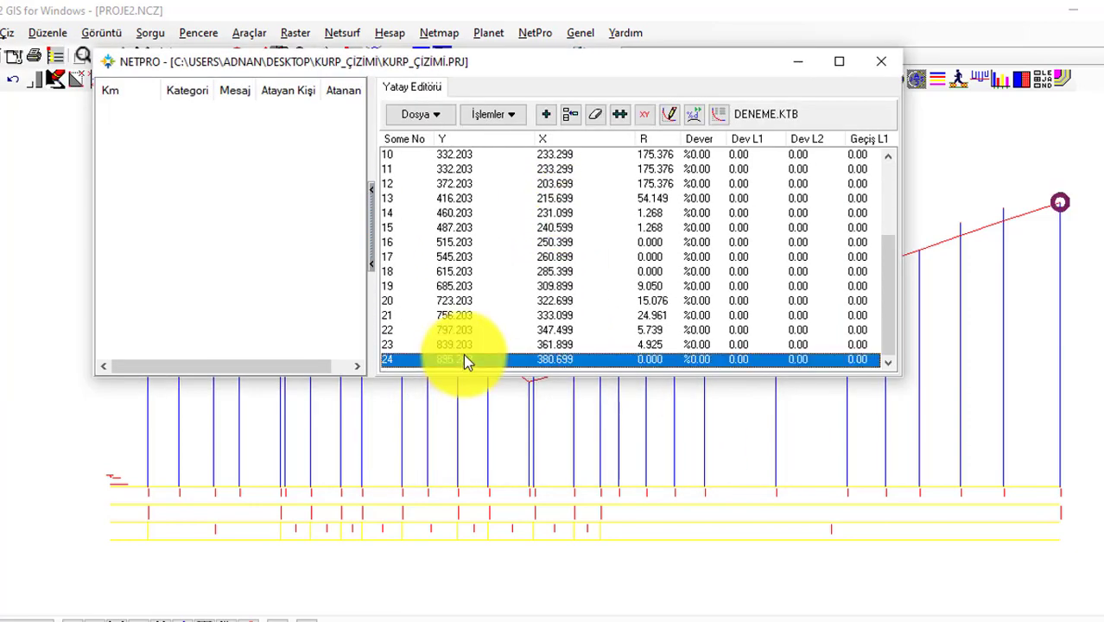
scroll(581, 188, up, 3)
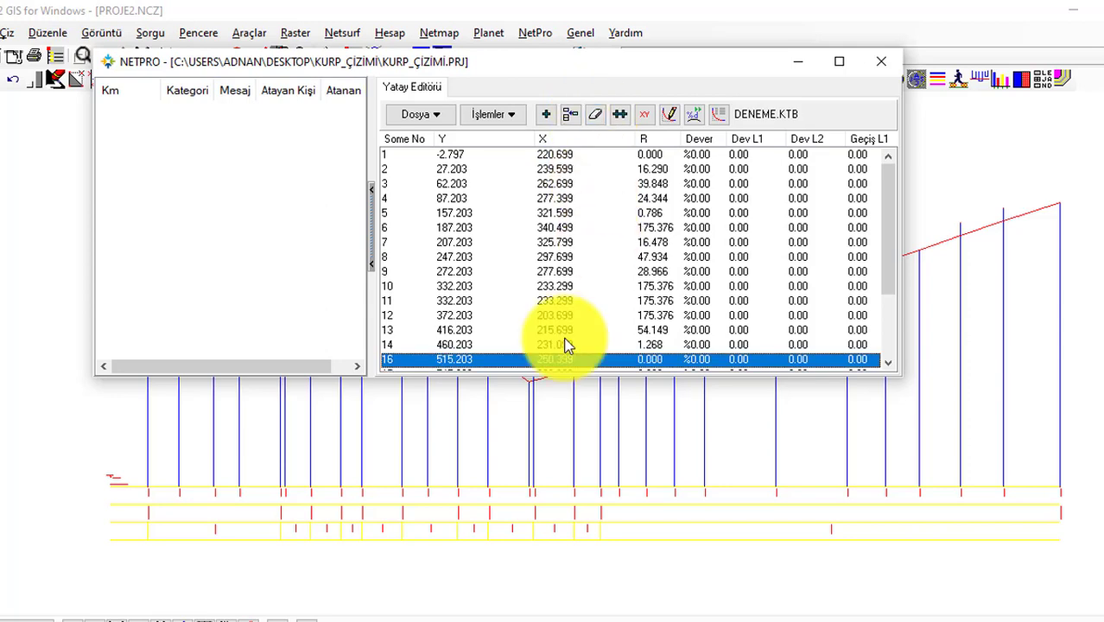
click(595, 115)
click(596, 116)
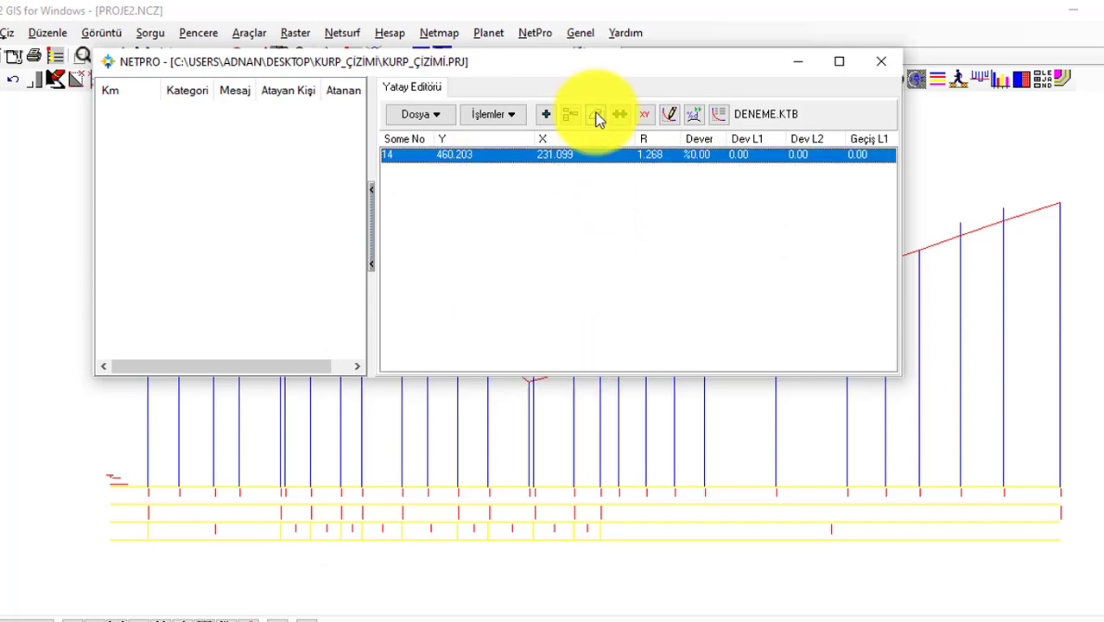
click(596, 116)
click(620, 117)
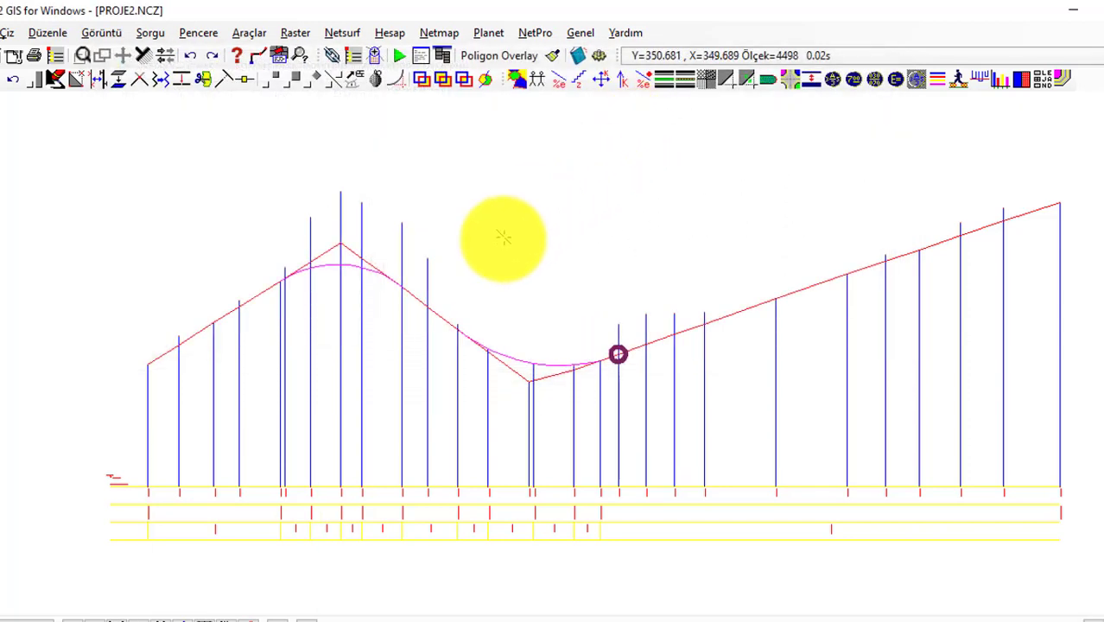
Trace a dynamic profile from the alignment start through its low vertex to the far end, then raise the panel
scroll(522, 321, up, 1)
scroll(520, 327, down, 1)
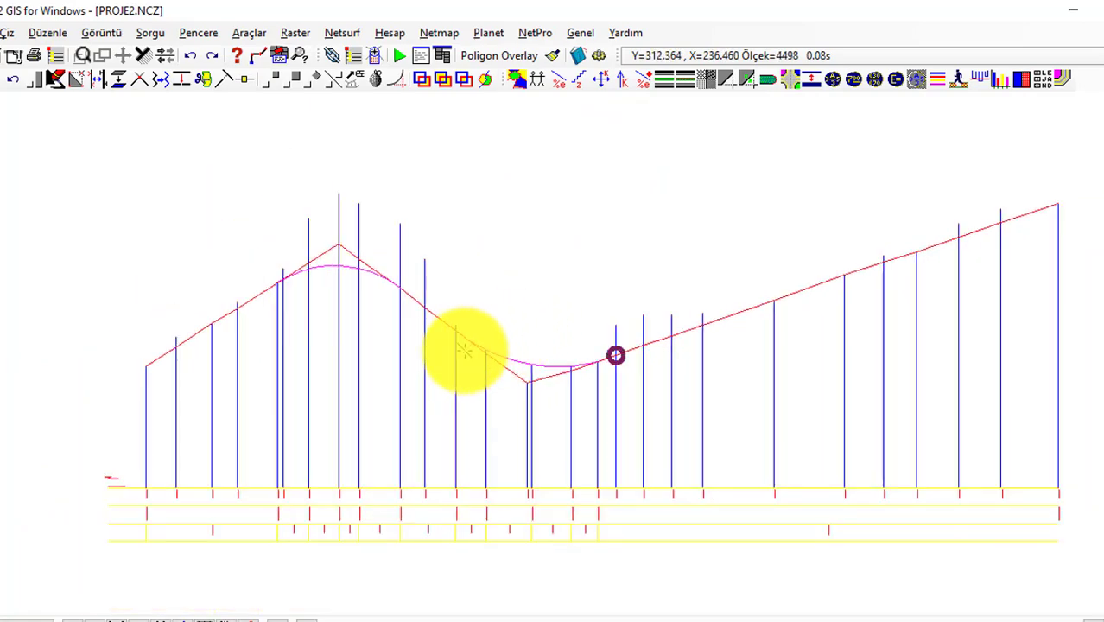
middle_drag(468, 349, 555, 276)
scroll(555, 276, up, 1)
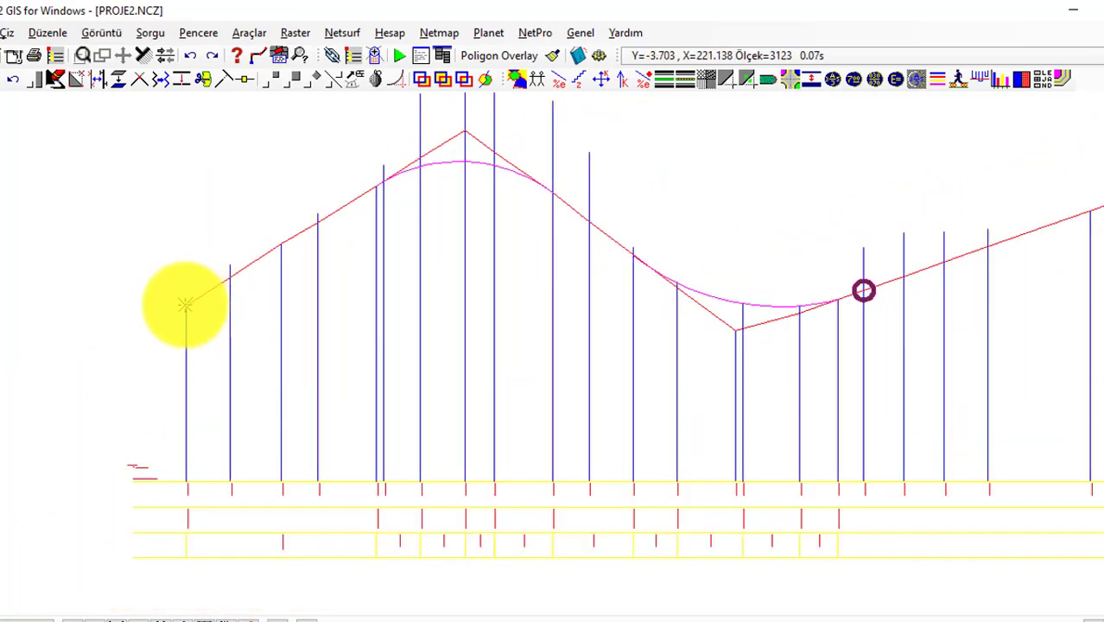
click(186, 304)
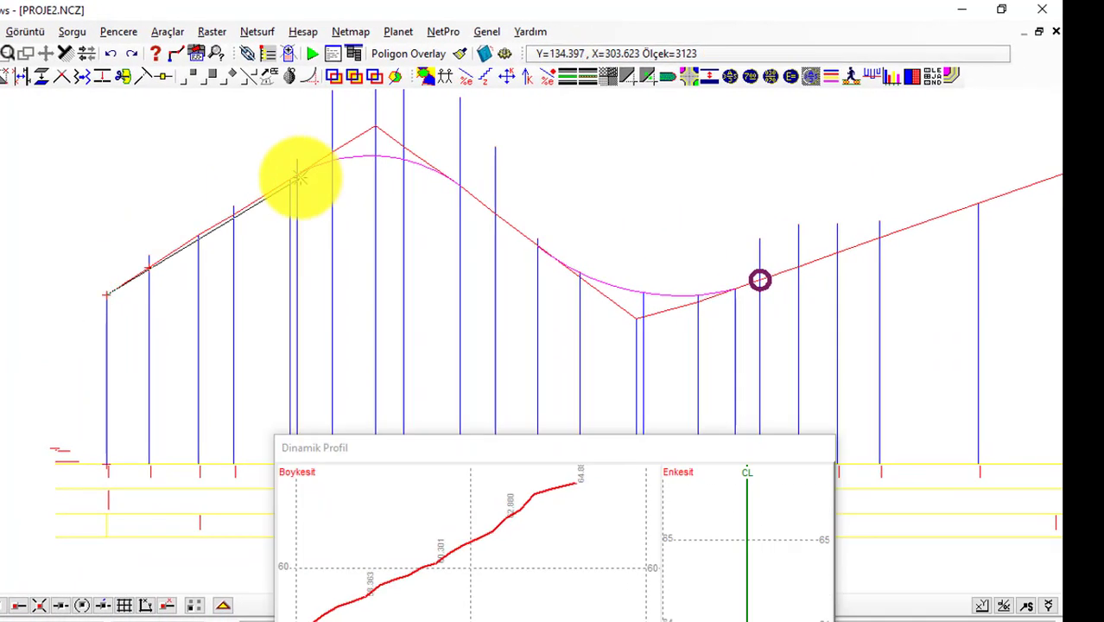
scroll(307, 168, up, 1)
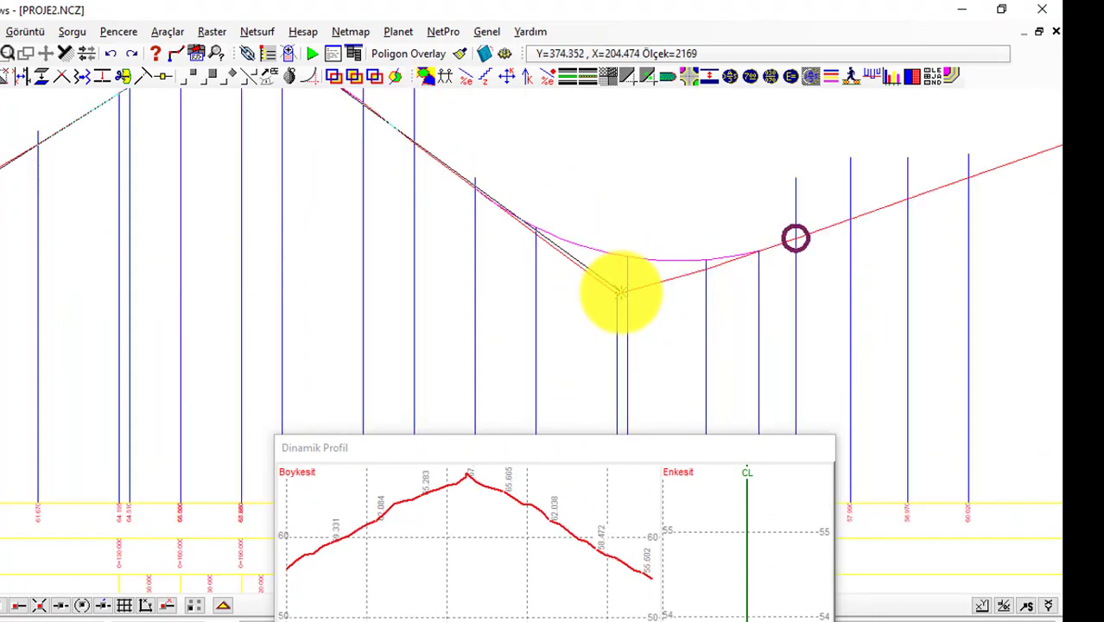
click(812, 223)
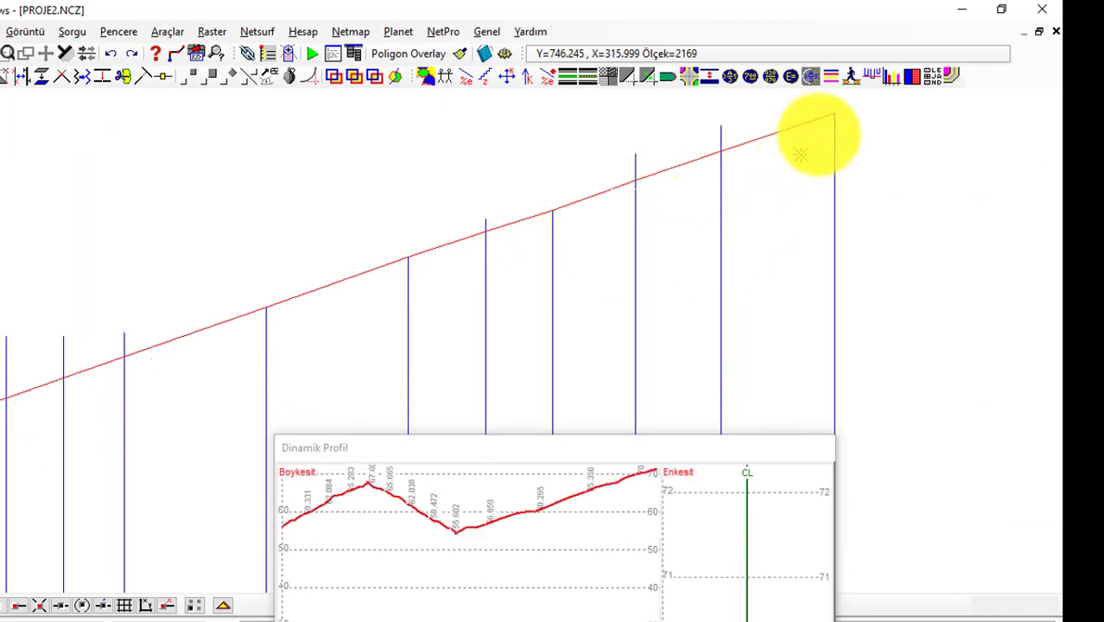
click(831, 116)
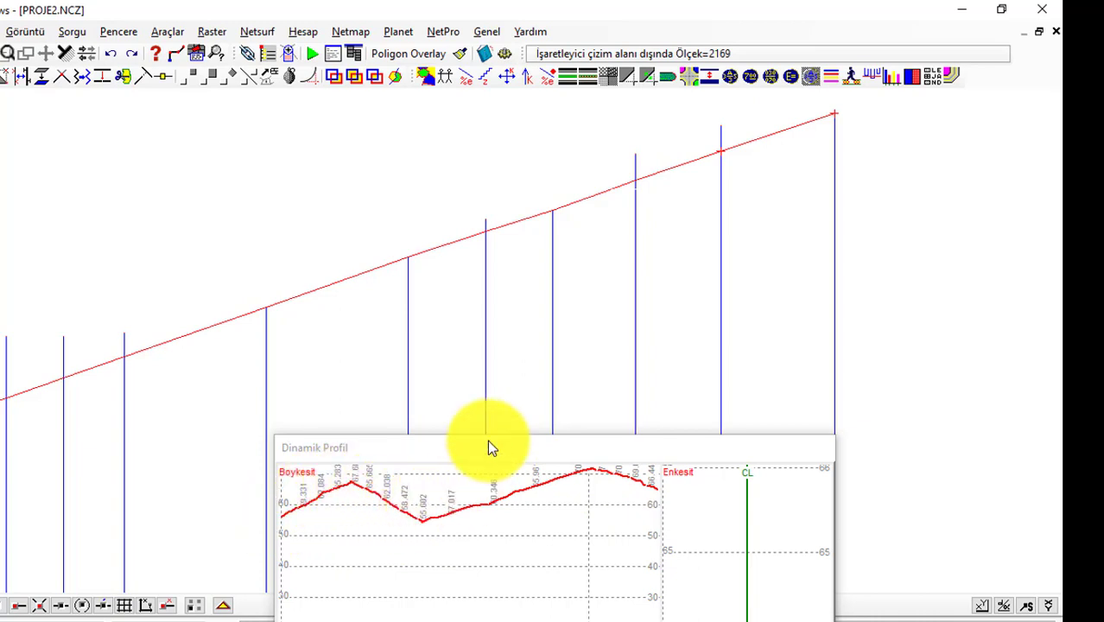
drag(485, 448, 433, 248)
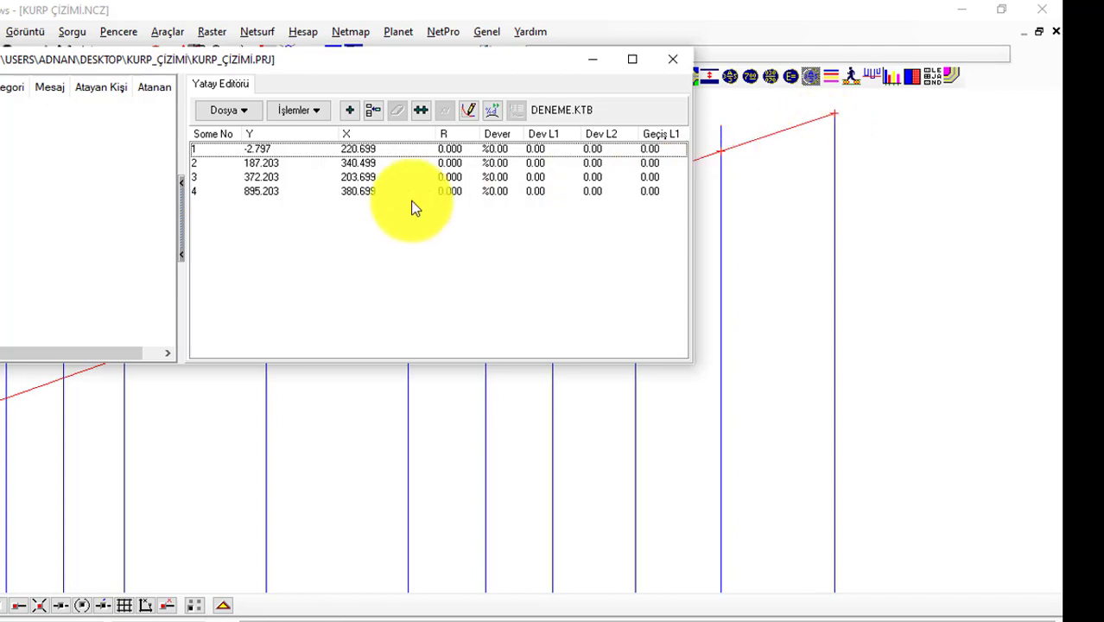
Select the first vertex and set the alignment's starting kilometre to 0.000
drag(390, 58, 473, 117)
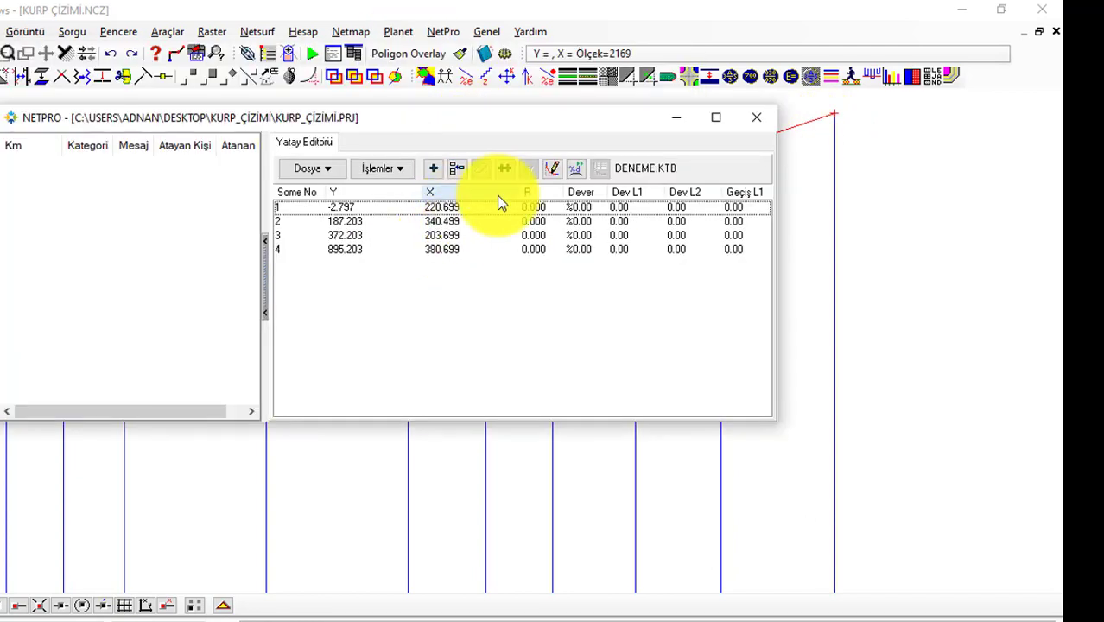
mouse_move(456, 128)
mouse_down()
mouse_move(481, 153)
mouse_move(610, 91)
mouse_up()
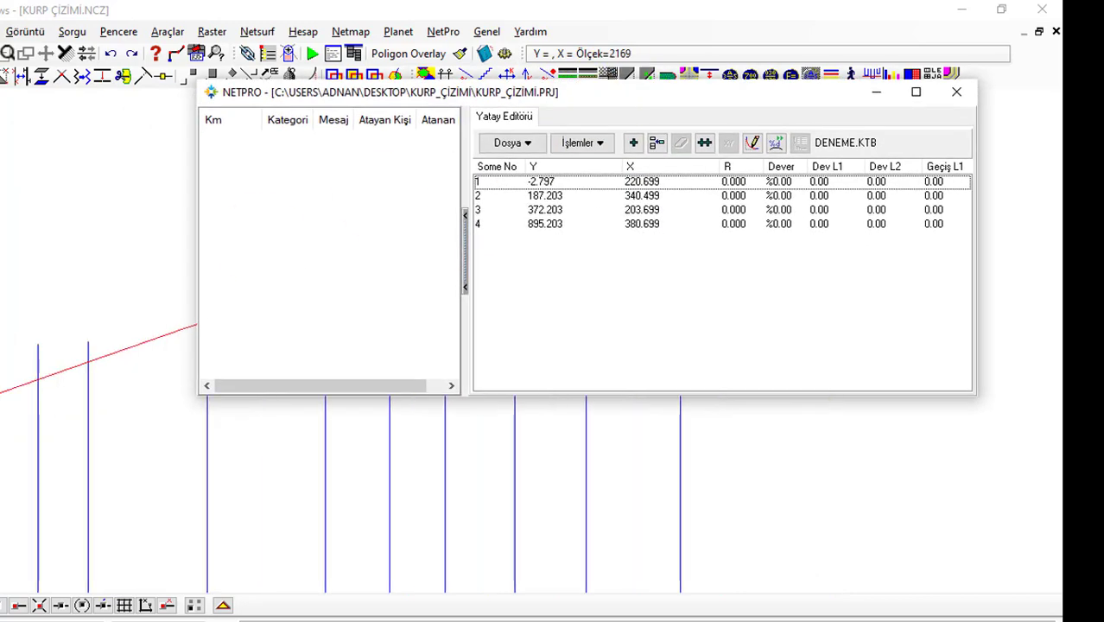
click(514, 181)
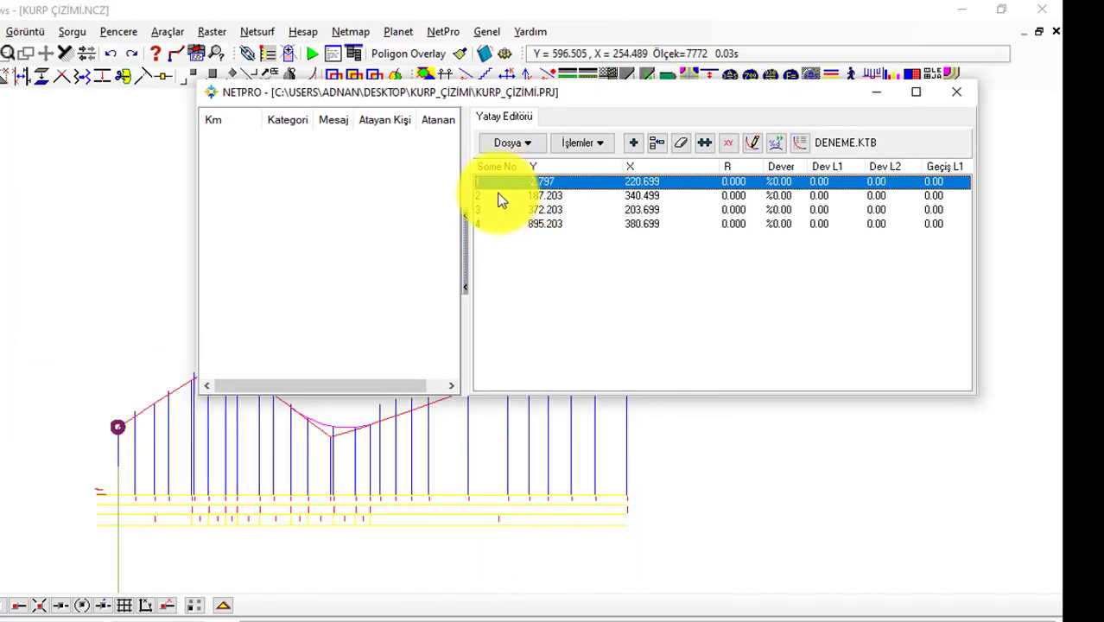
click(594, 145)
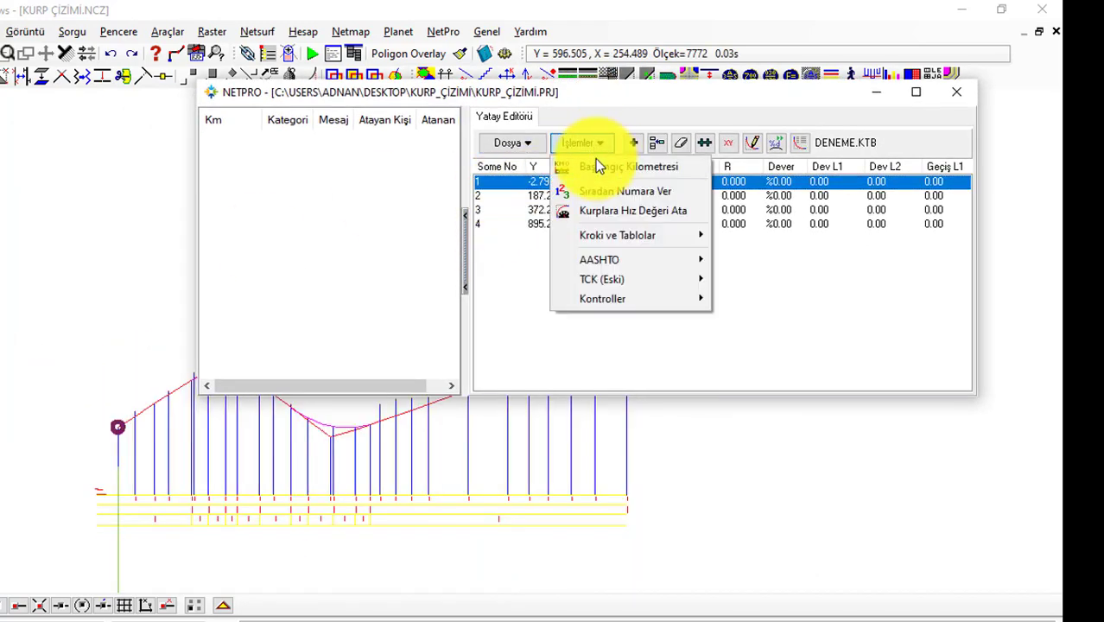
click(602, 169)
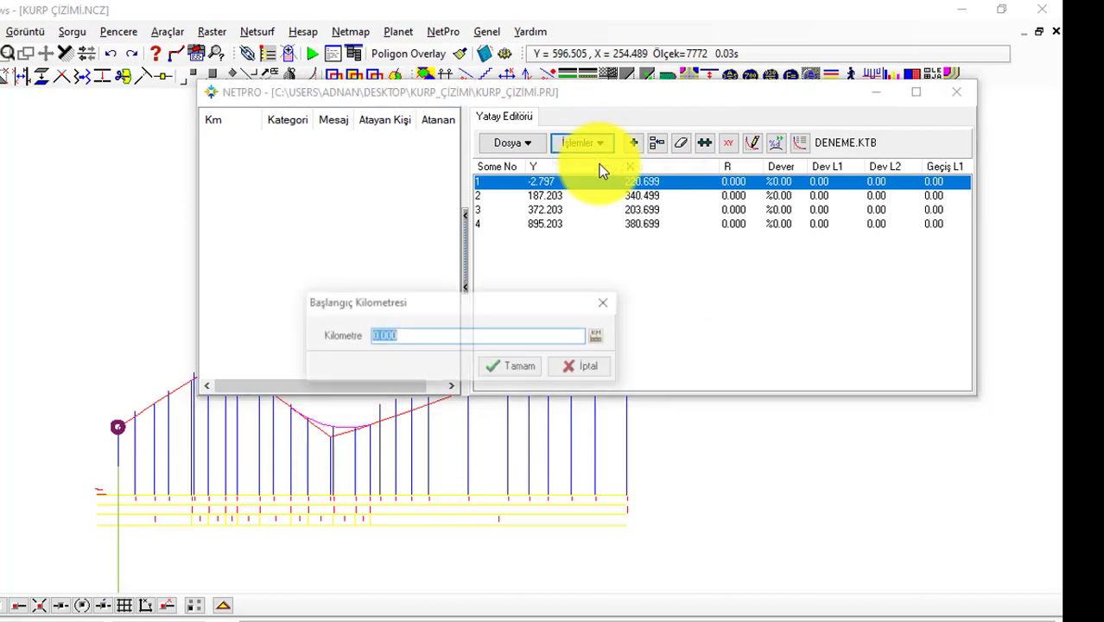
click(518, 369)
Number the alignment vertices sequentially starting from S1
click(583, 143)
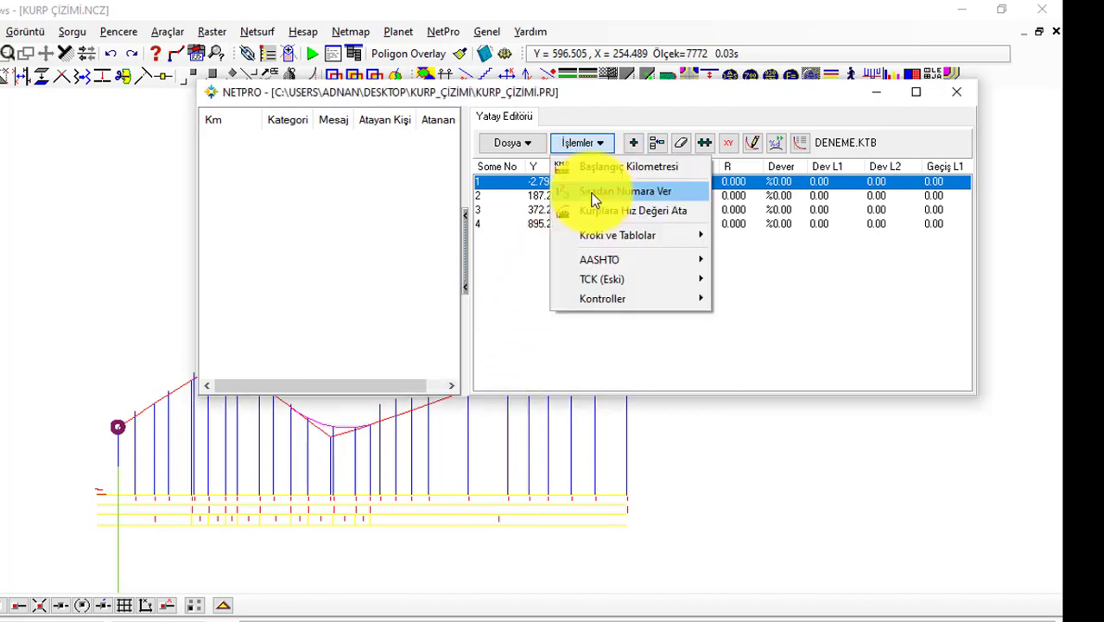
click(594, 199)
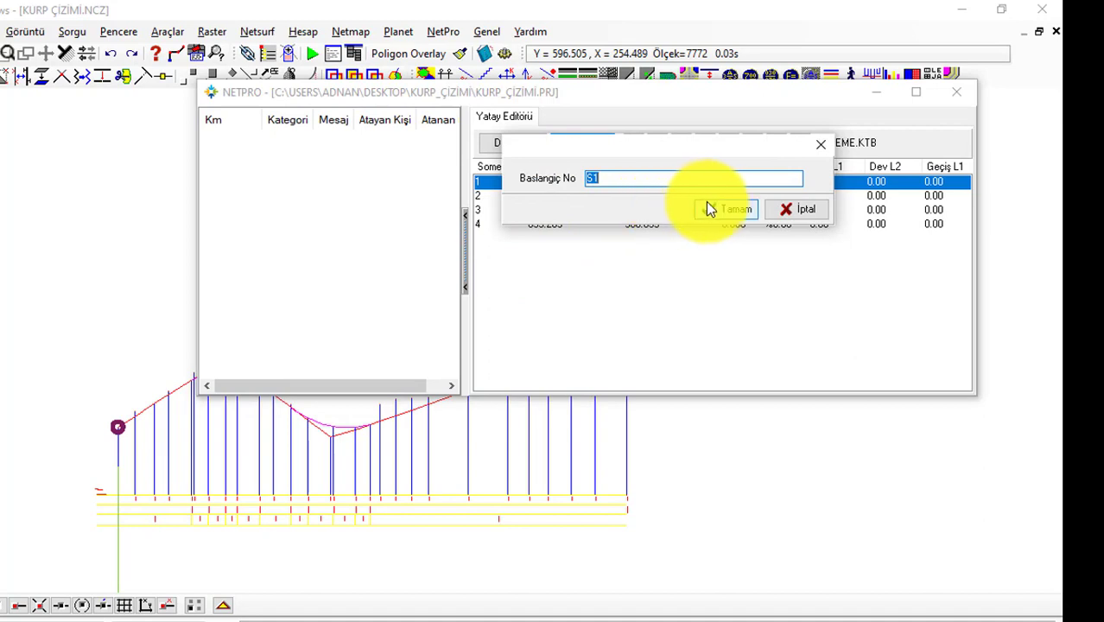
click(706, 209)
Assign AASHTO speed values to the curves automatically and select vertex S2
click(582, 143)
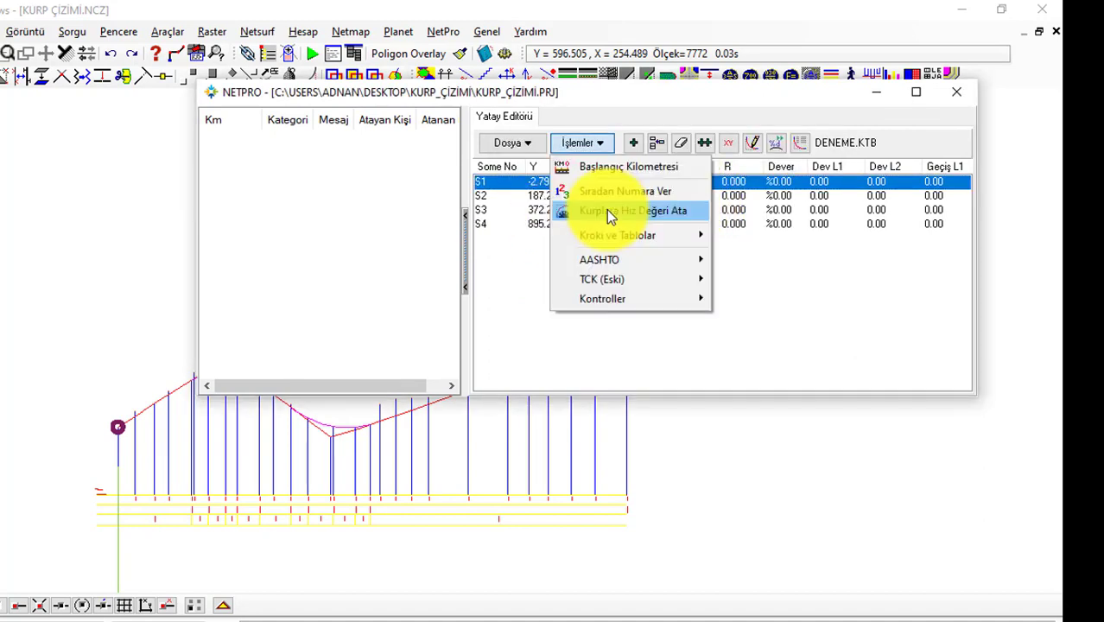
click(606, 210)
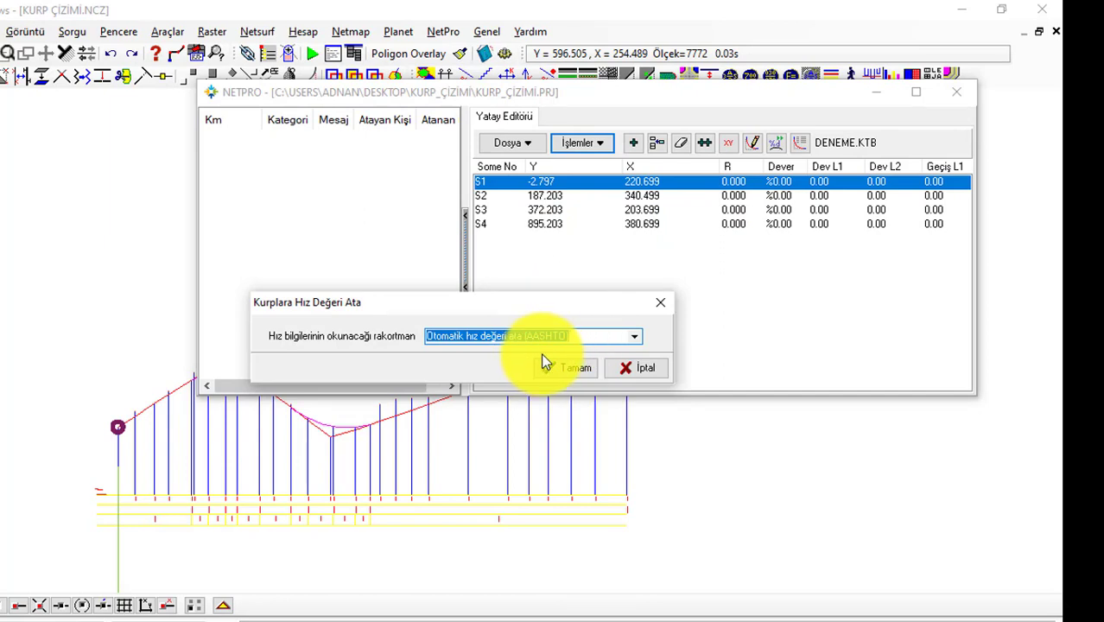
click(555, 364)
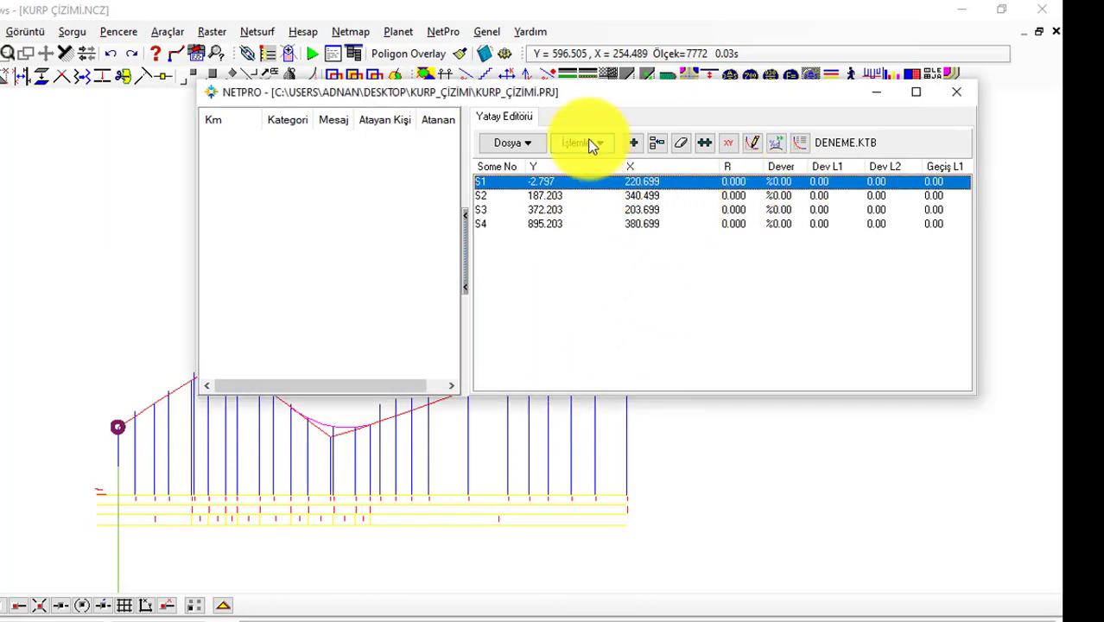
click(587, 195)
Select vertices S3 and S4 and apply AASHTO automatic superelevation with speed 70 and maximum 8%
middle_drag(509, 451, 559, 462)
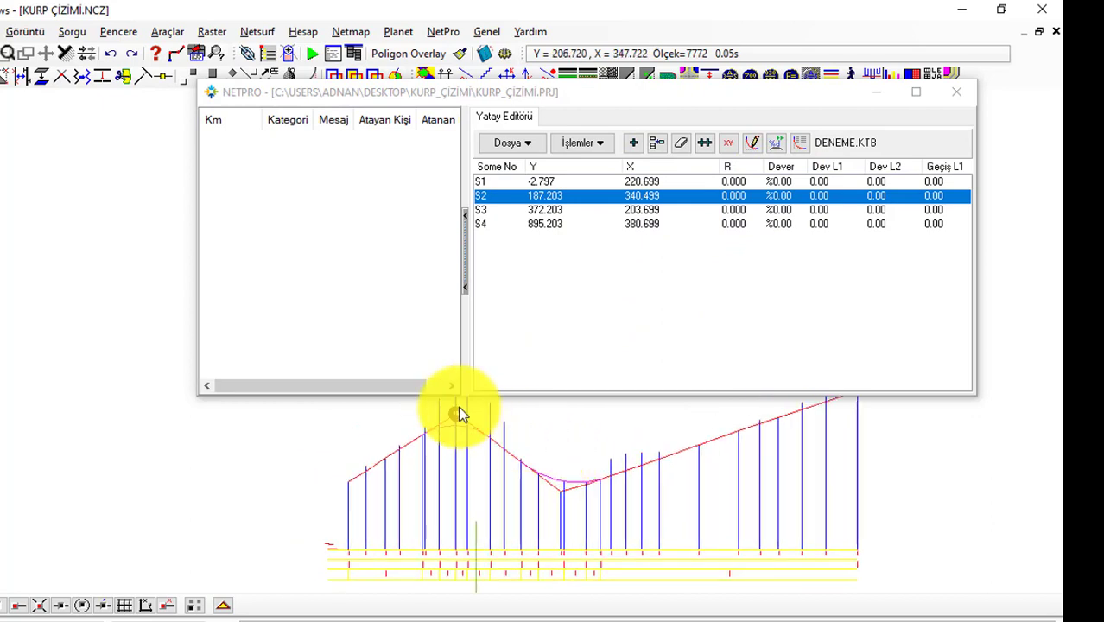
click(634, 213)
click(641, 224)
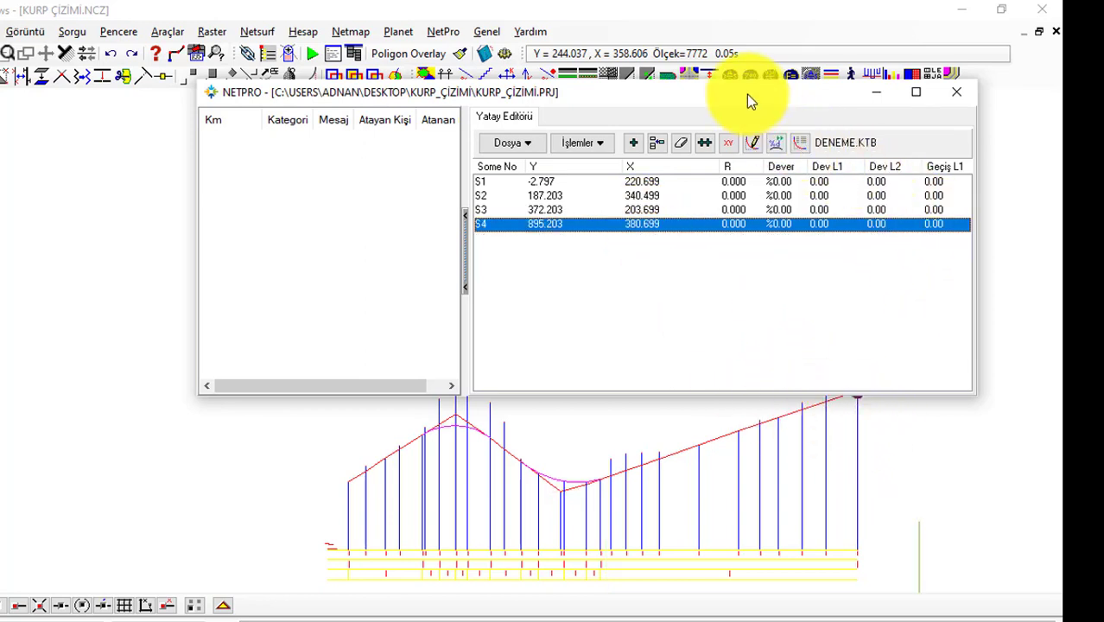
drag(748, 96, 559, 101)
click(413, 151)
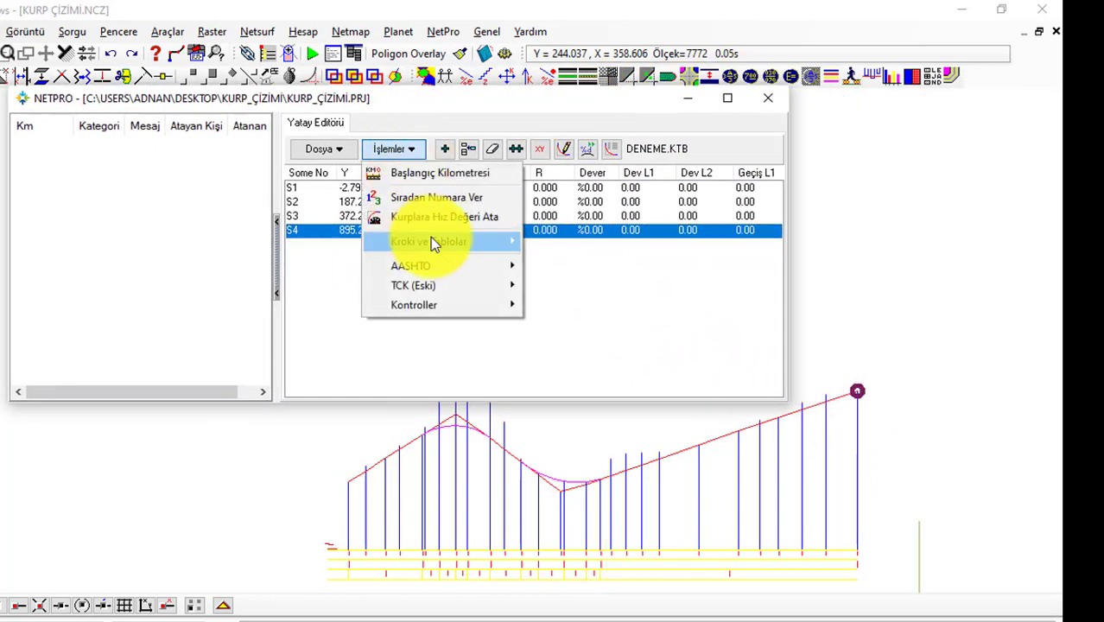
mouse_move(411, 266)
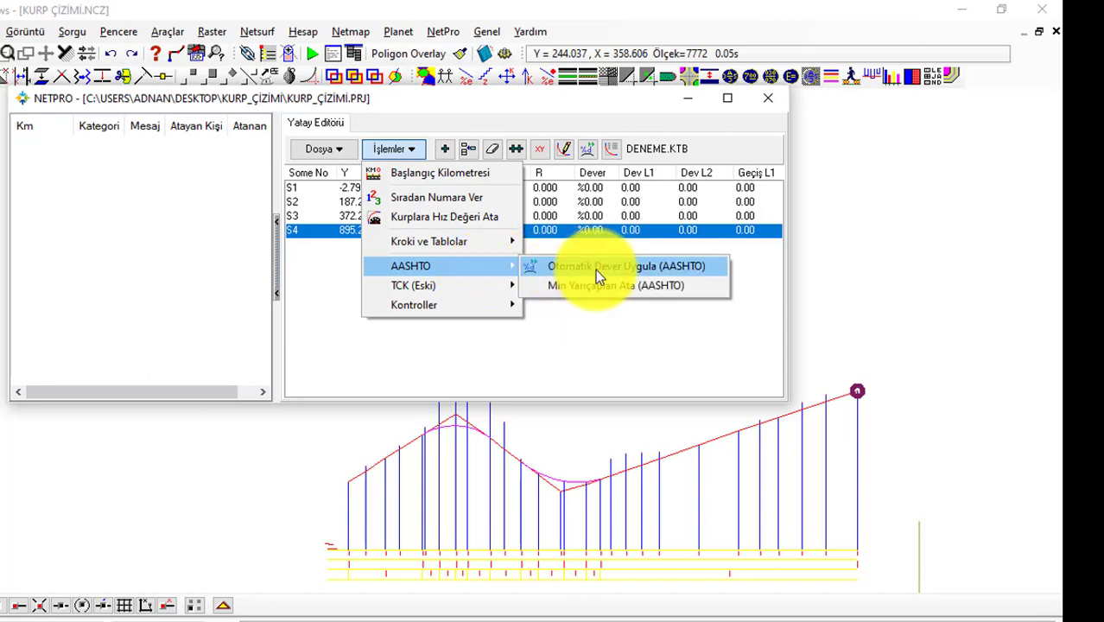
click(595, 269)
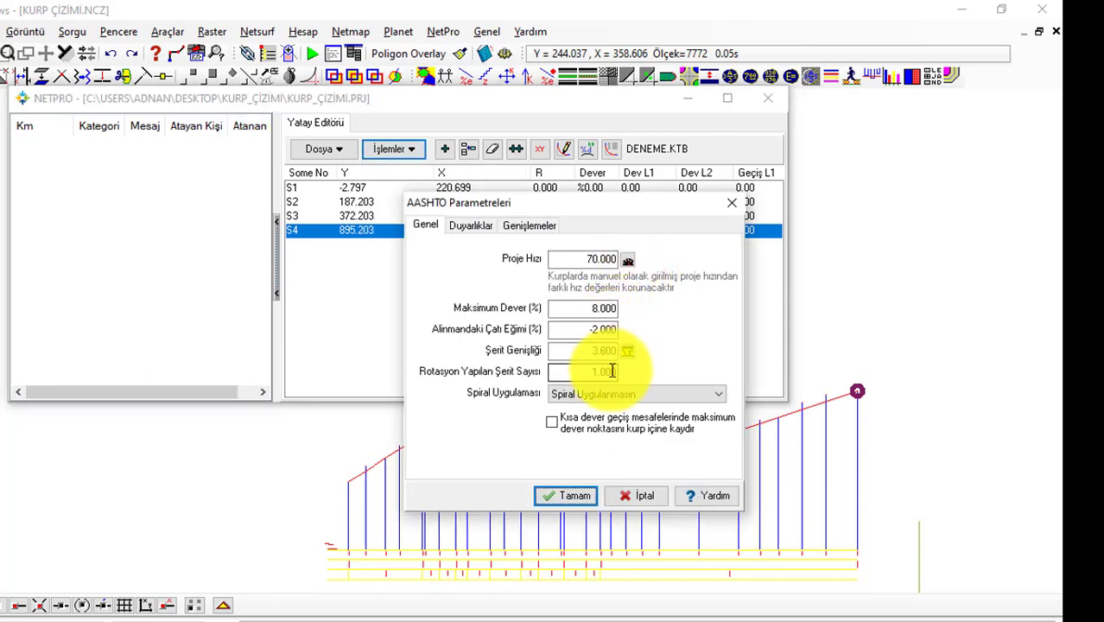
click(584, 501)
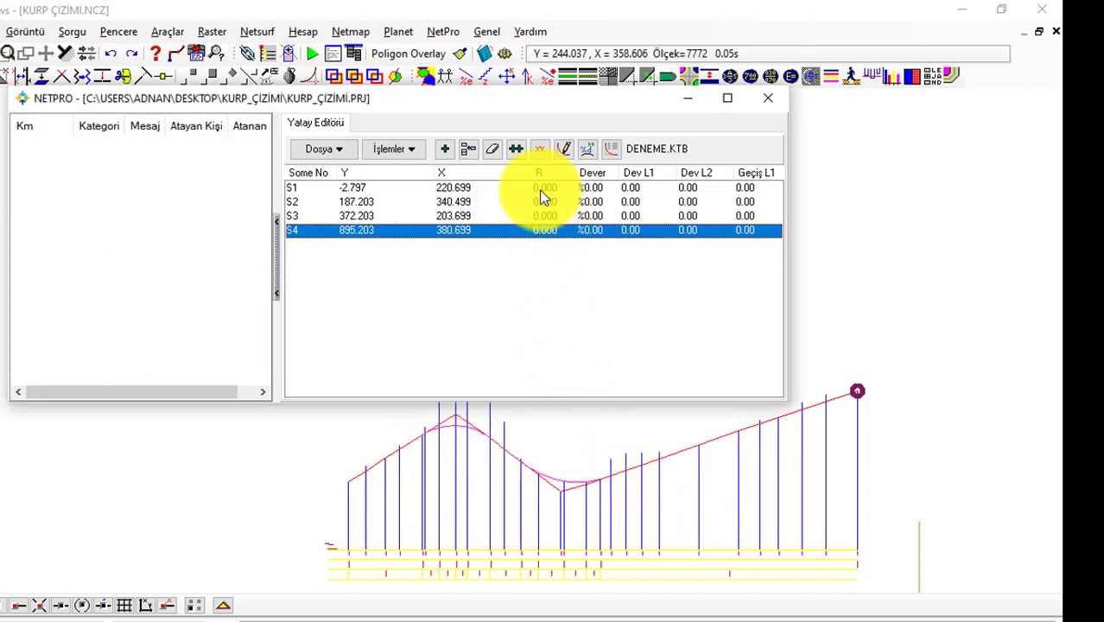
drag(522, 100, 629, 45)
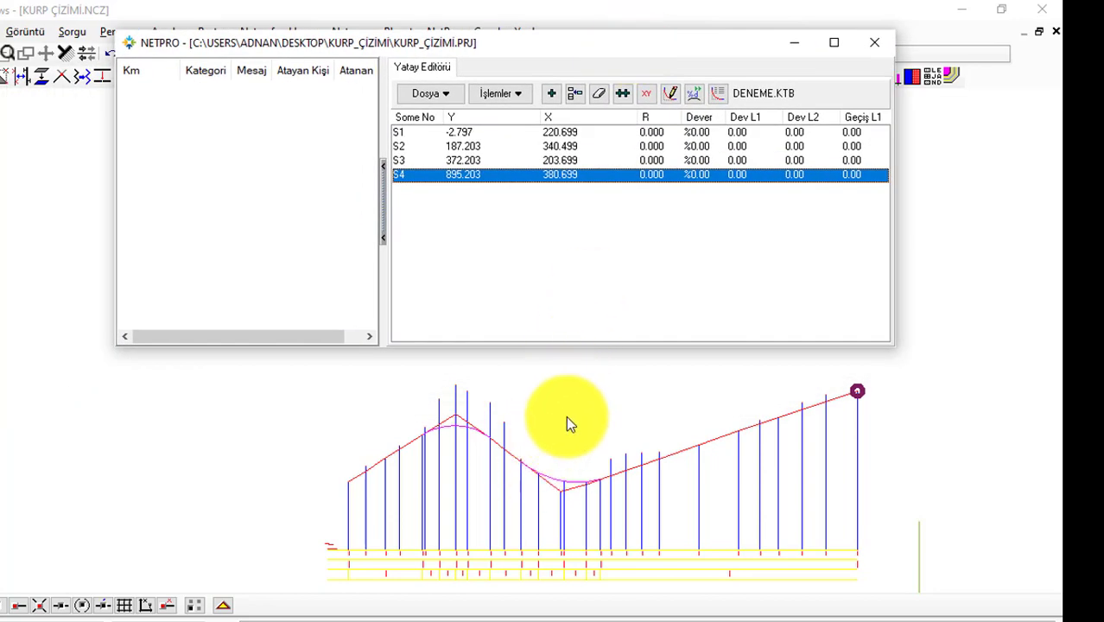
Set vertex S2's curve radius to 104.332 in its vertex details
scroll(533, 421, down, 2)
scroll(421, 440, up, 2)
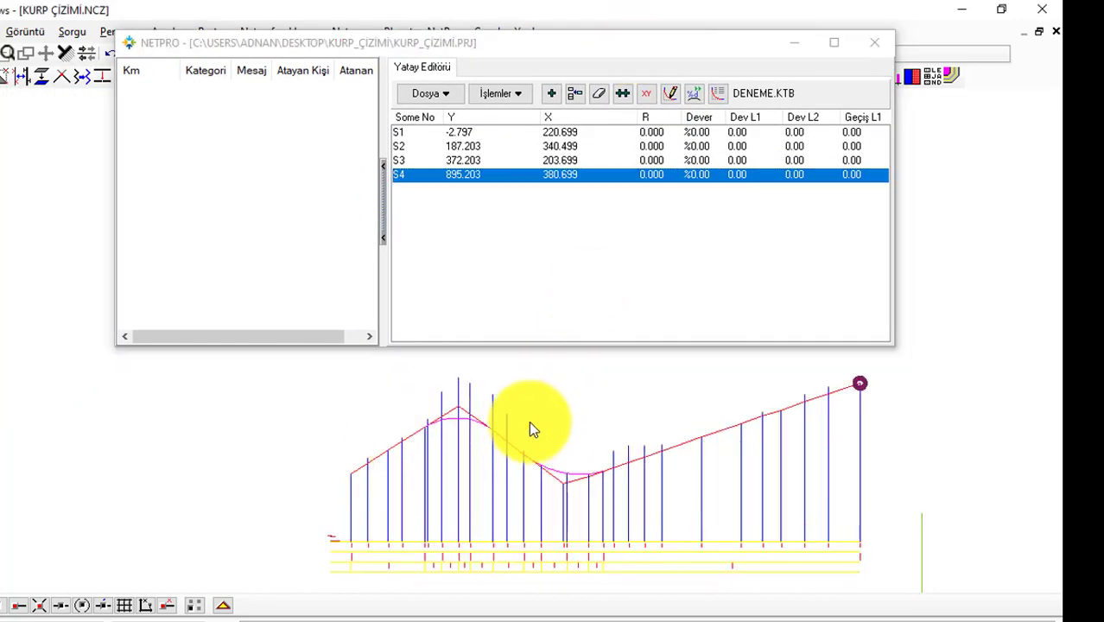
scroll(529, 426, up, 1)
scroll(407, 376, up, 1)
scroll(364, 387, up, 1)
scroll(363, 406, up, 2)
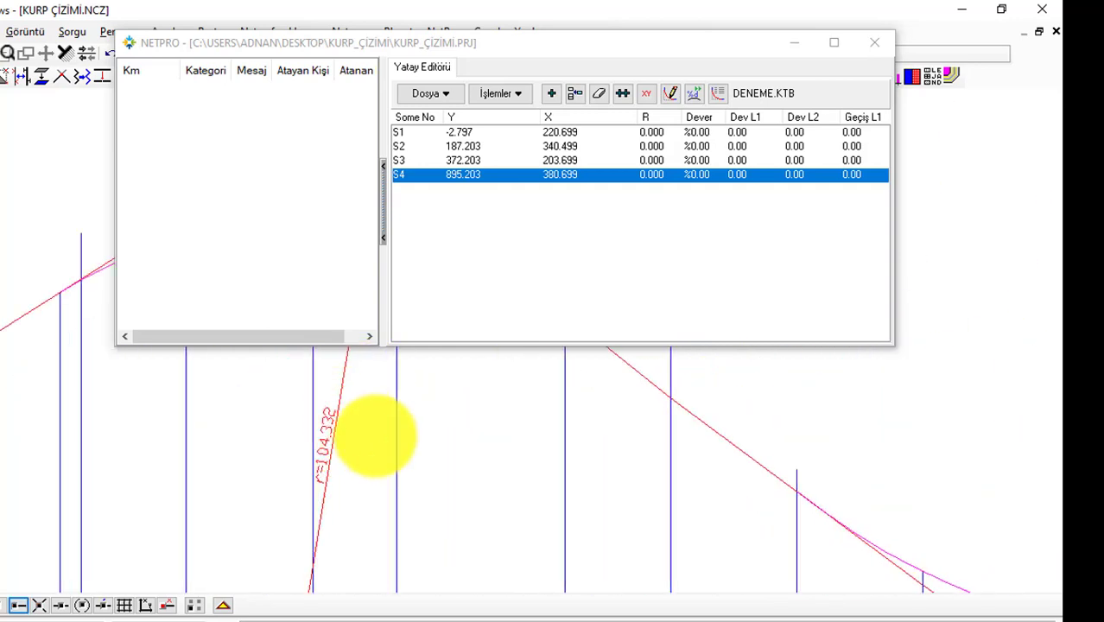
scroll(347, 457, up, 1)
scroll(354, 436, up, 1)
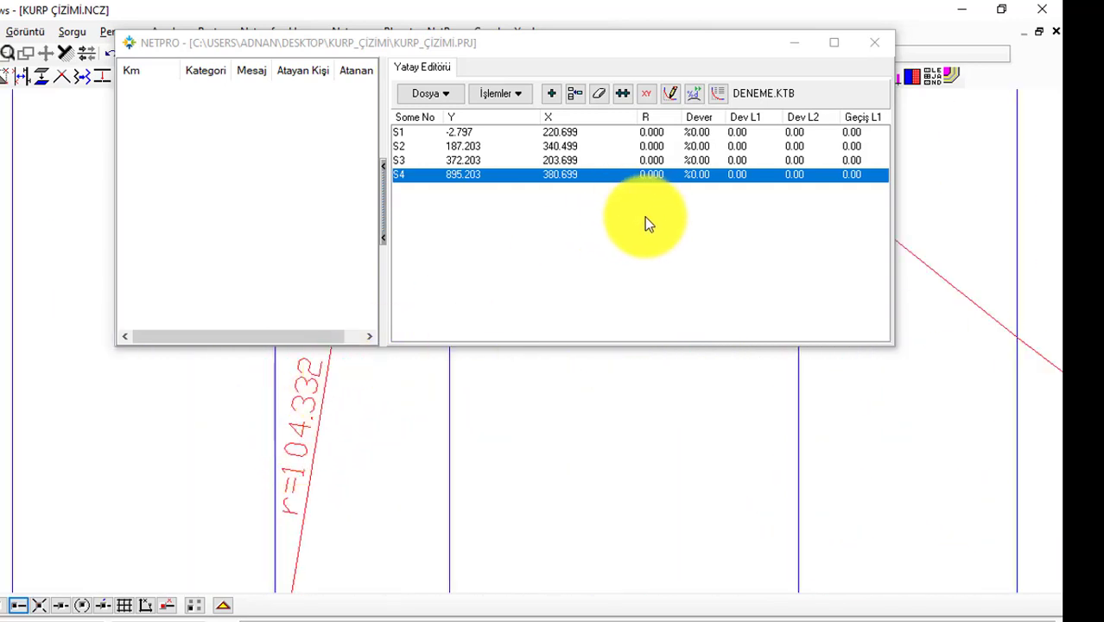
double_click(644, 146)
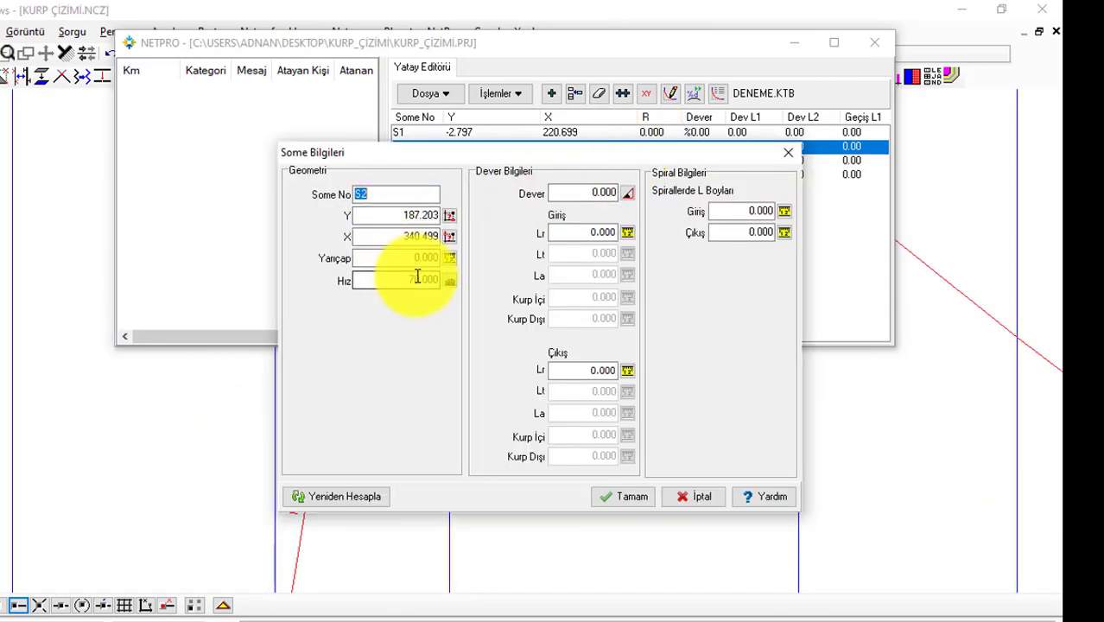
click(424, 255)
text(104.332)
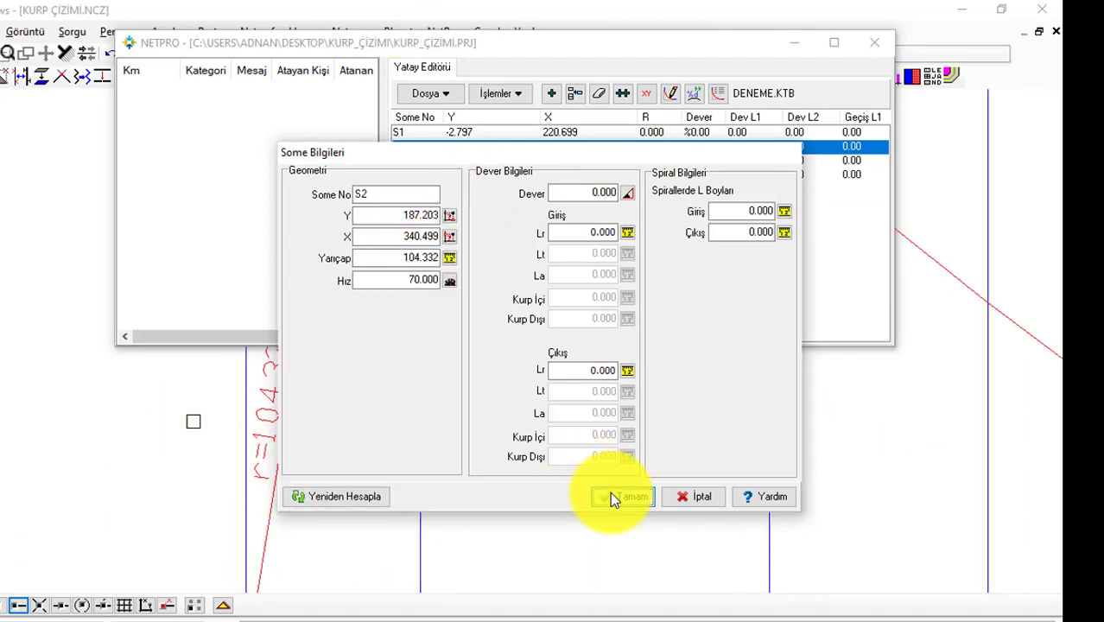
click(610, 491)
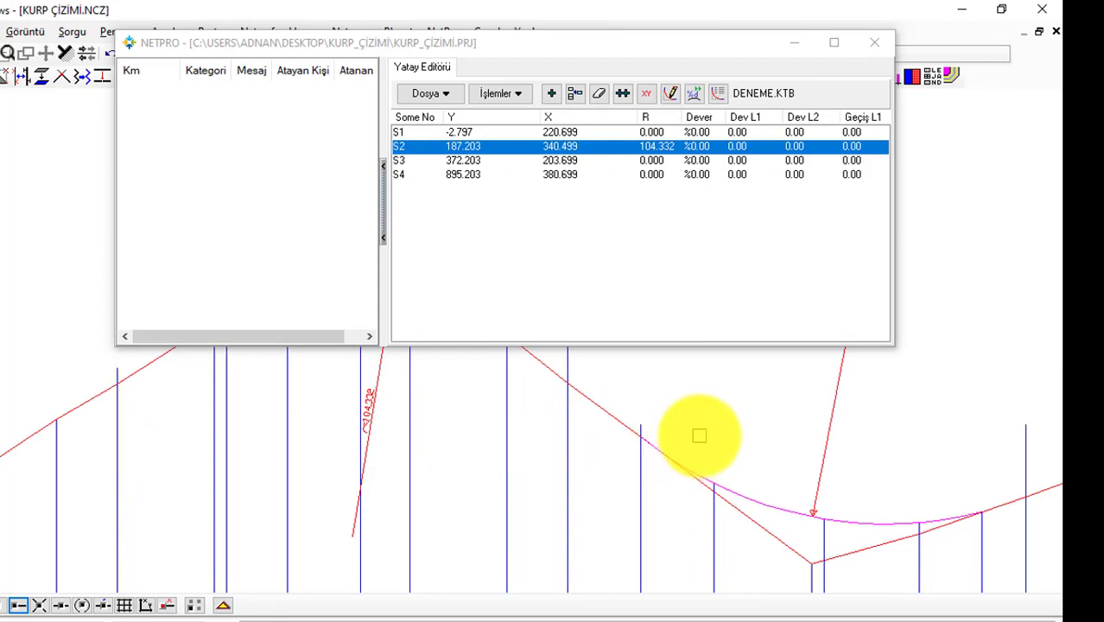
scroll(357, 481, up, 3)
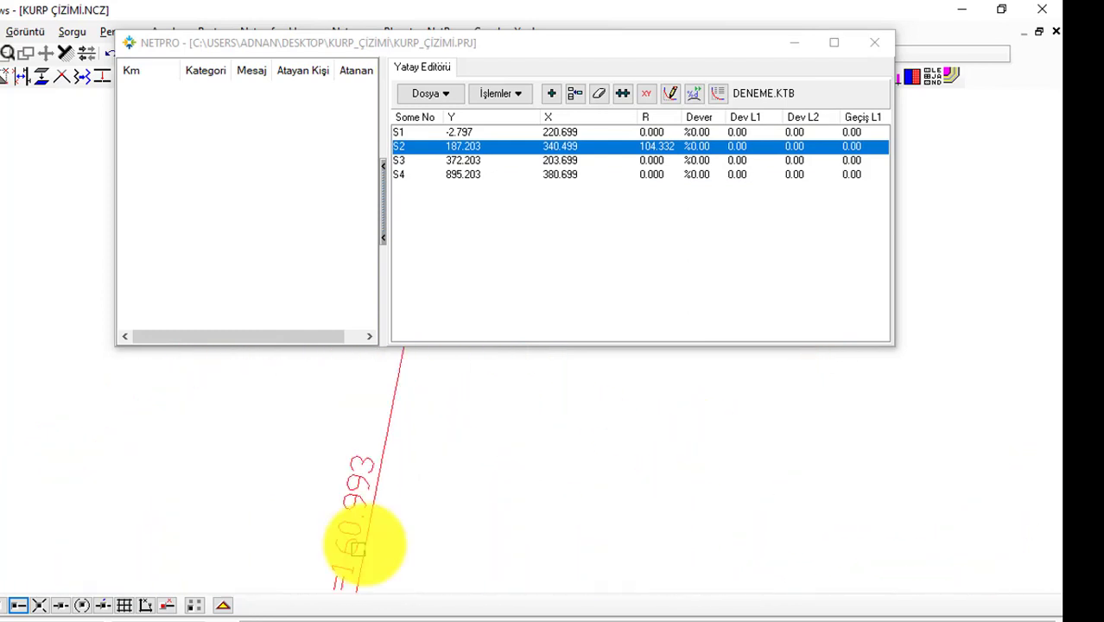
click(663, 162)
click(517, 94)
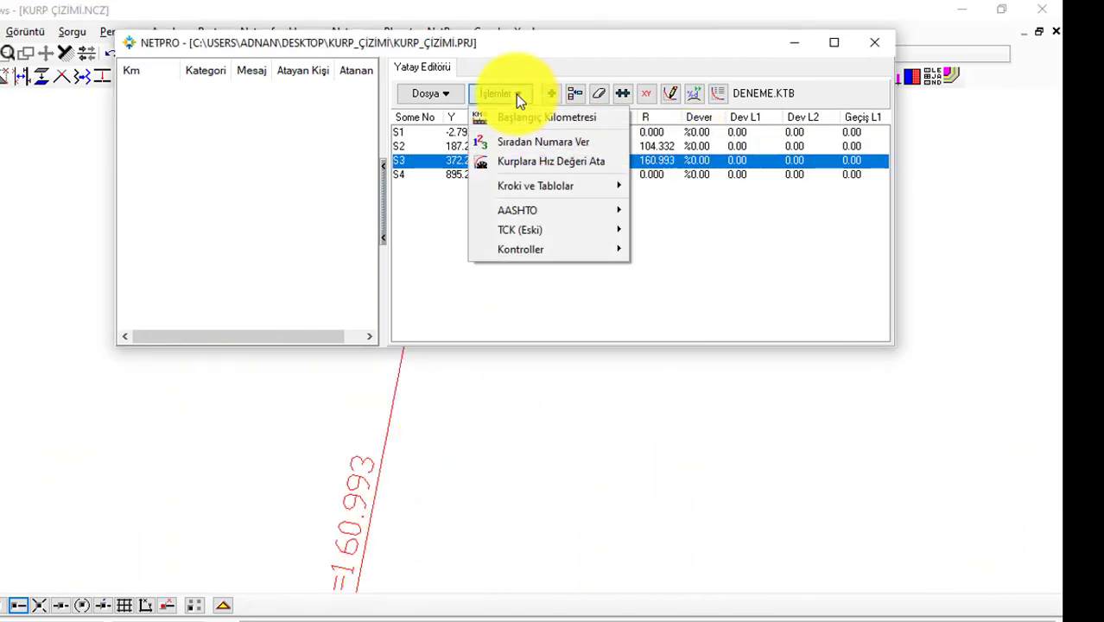
Assign AASHTO design speeds and automatic superelevation to curves S2 (%7.71) and S3 (%7.51)
click(543, 164)
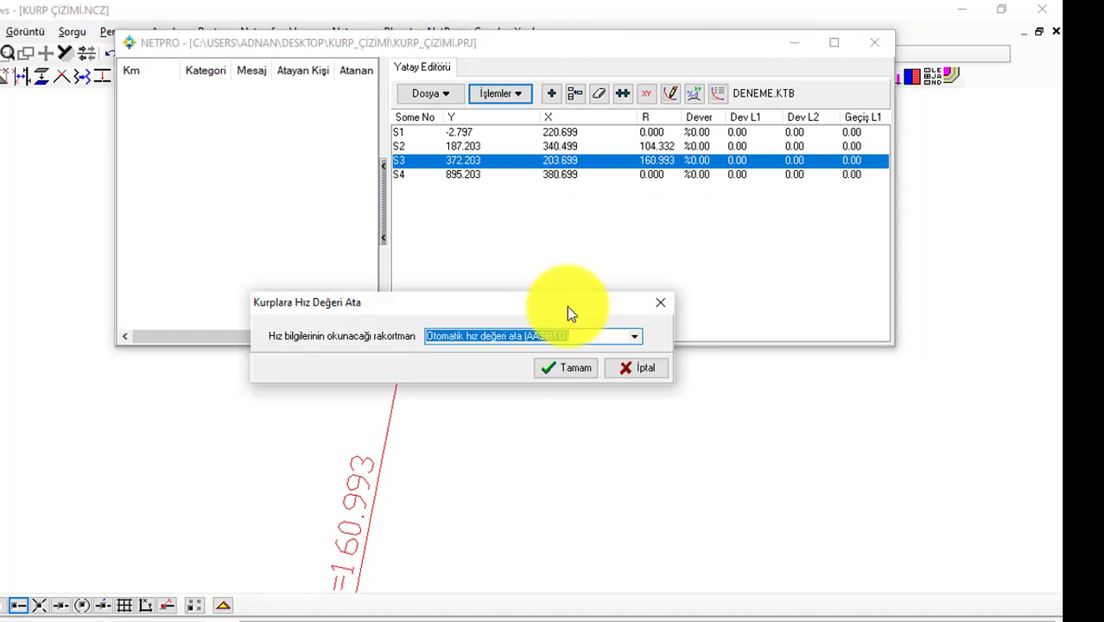
click(566, 366)
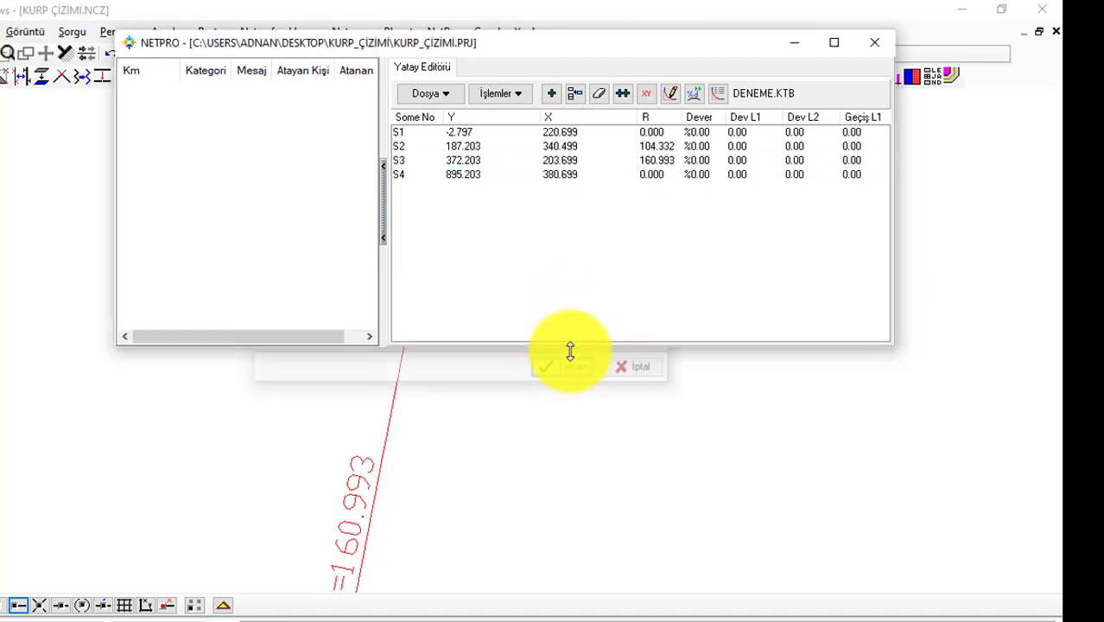
click(521, 95)
click(662, 209)
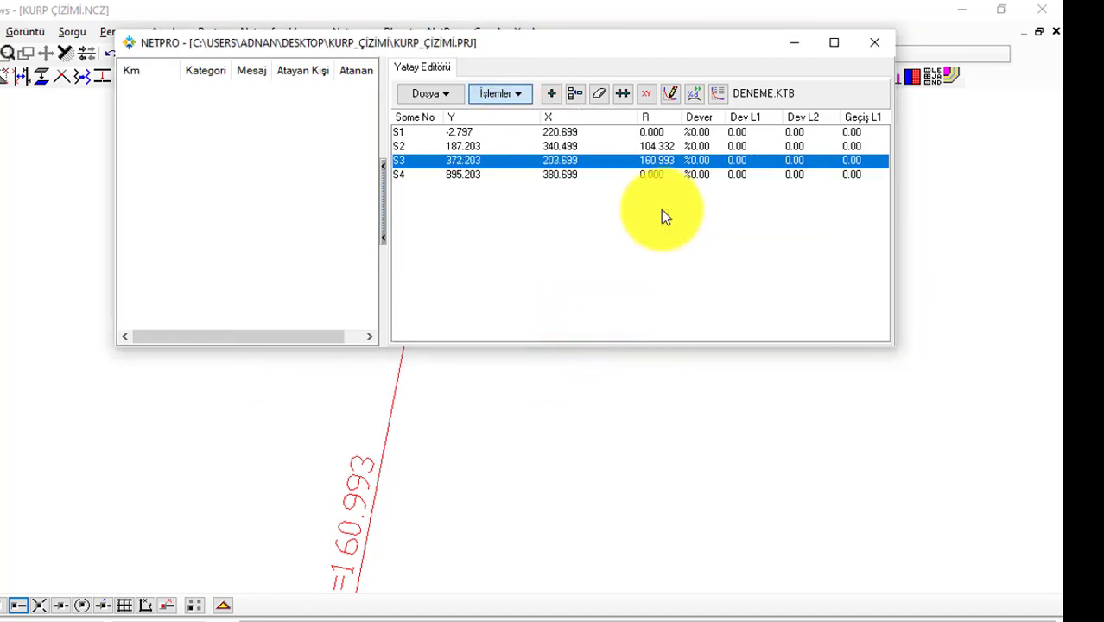
click(572, 494)
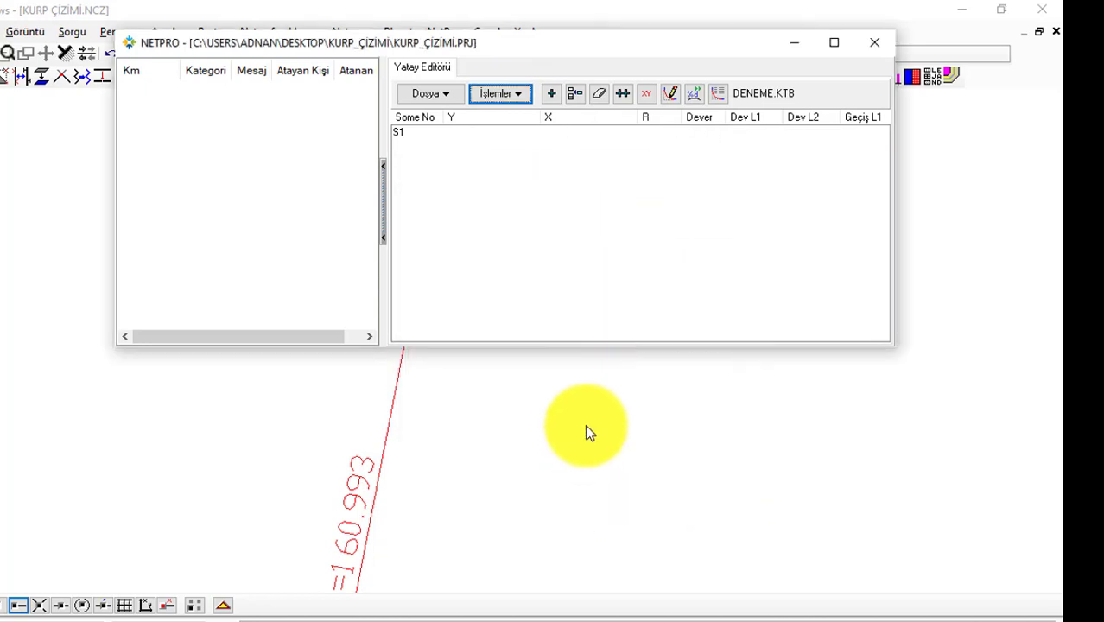
Run the route element tangency check and the superelevation check, dismissing both reports
click(518, 94)
mouse_move(544, 229)
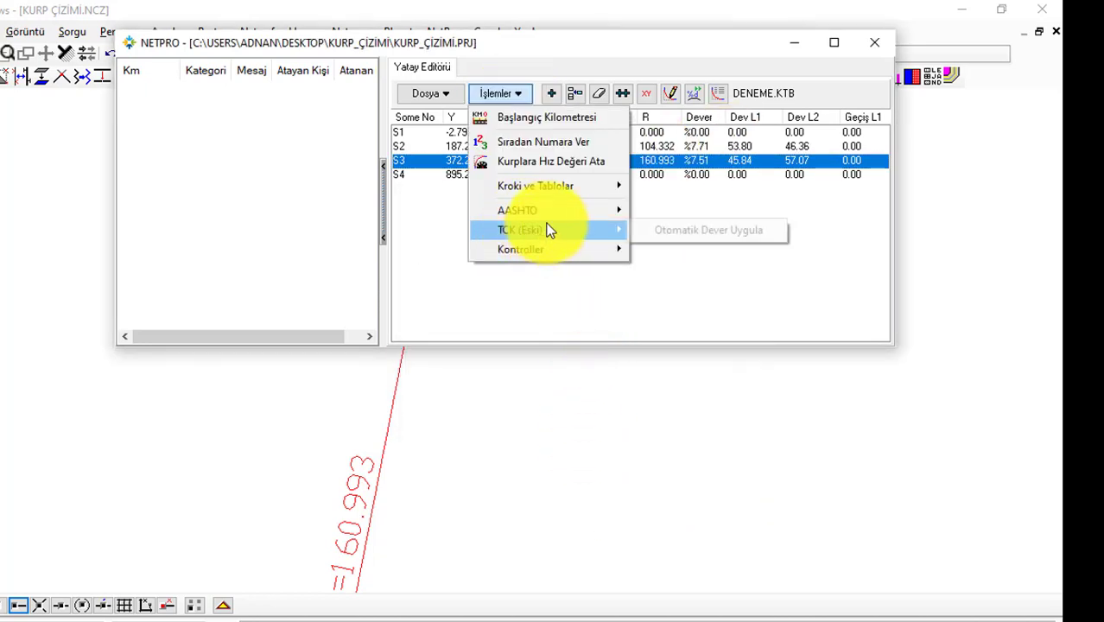
click(693, 252)
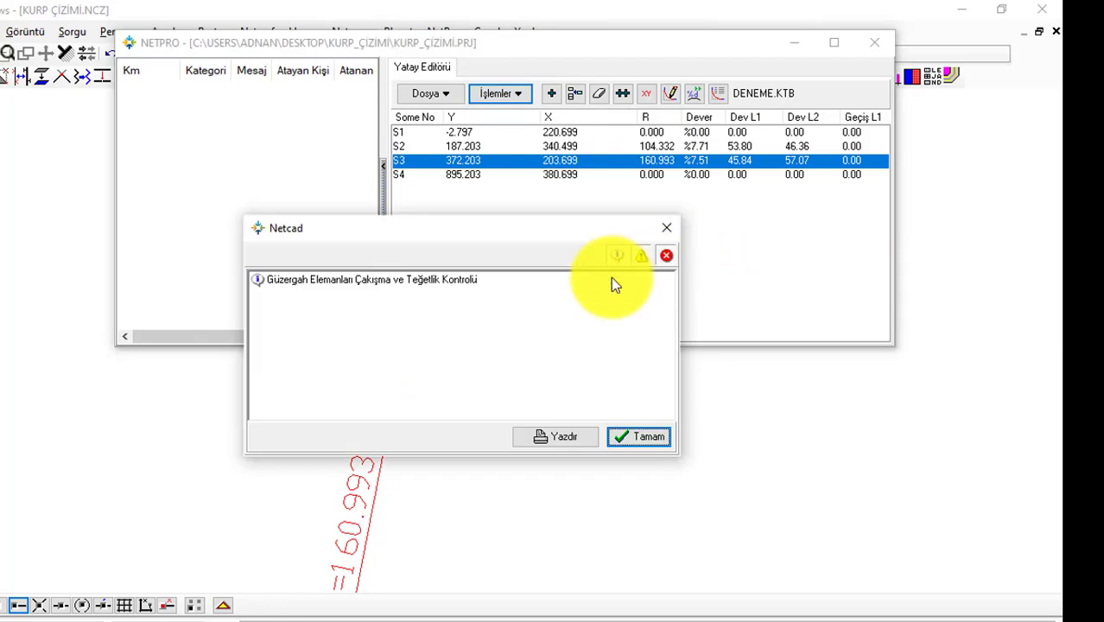
click(643, 437)
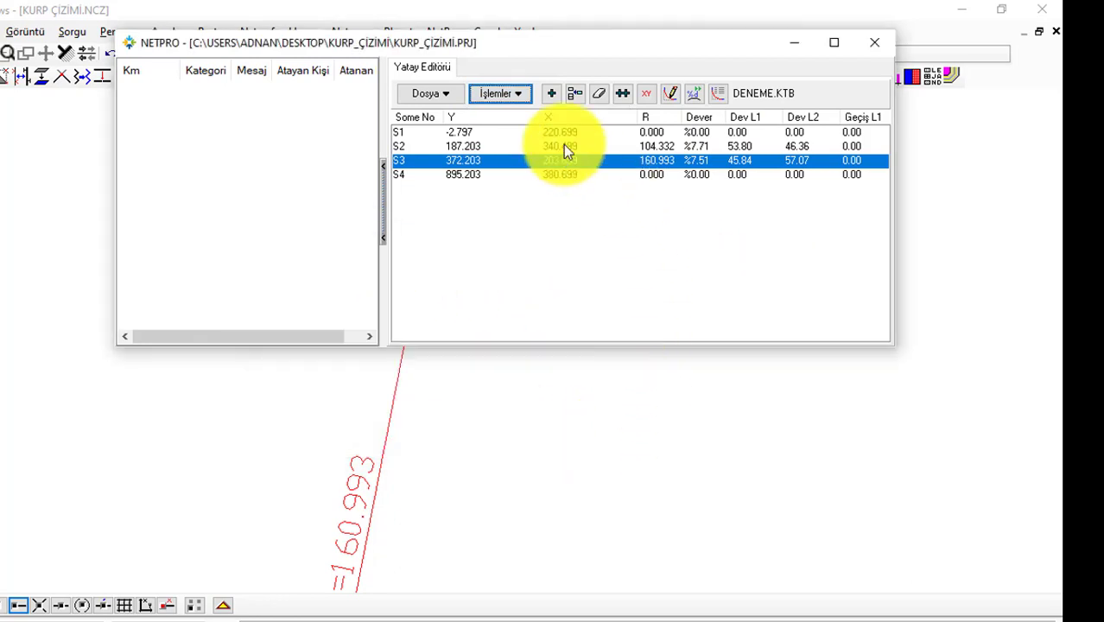
click(518, 95)
mouse_move(520, 229)
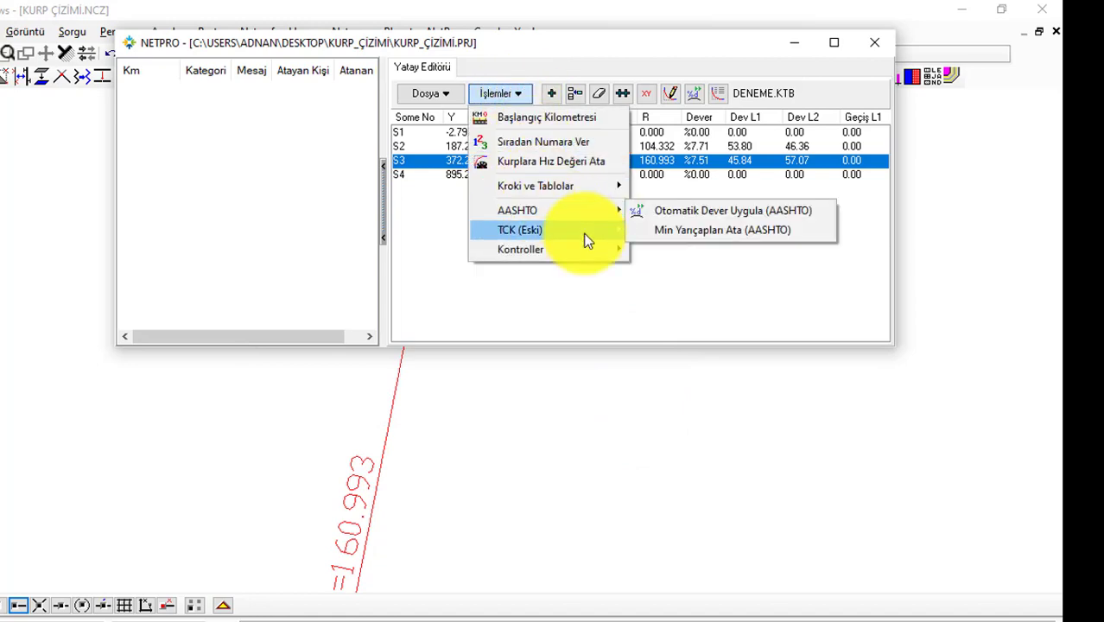
mouse_move(521, 249)
click(696, 270)
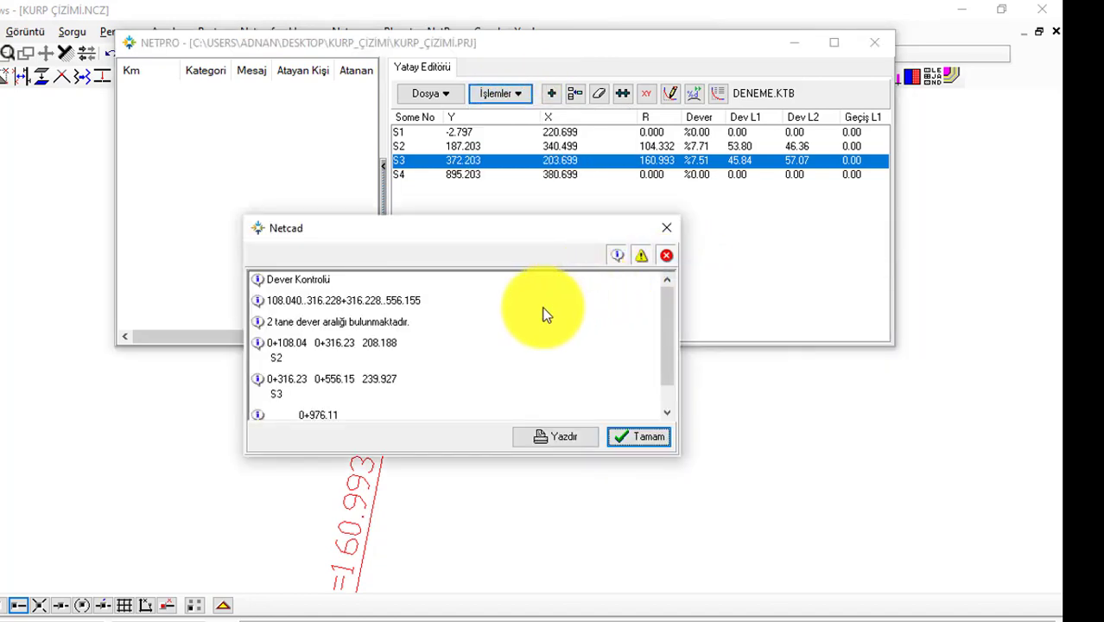
scroll(304, 289, down, 1)
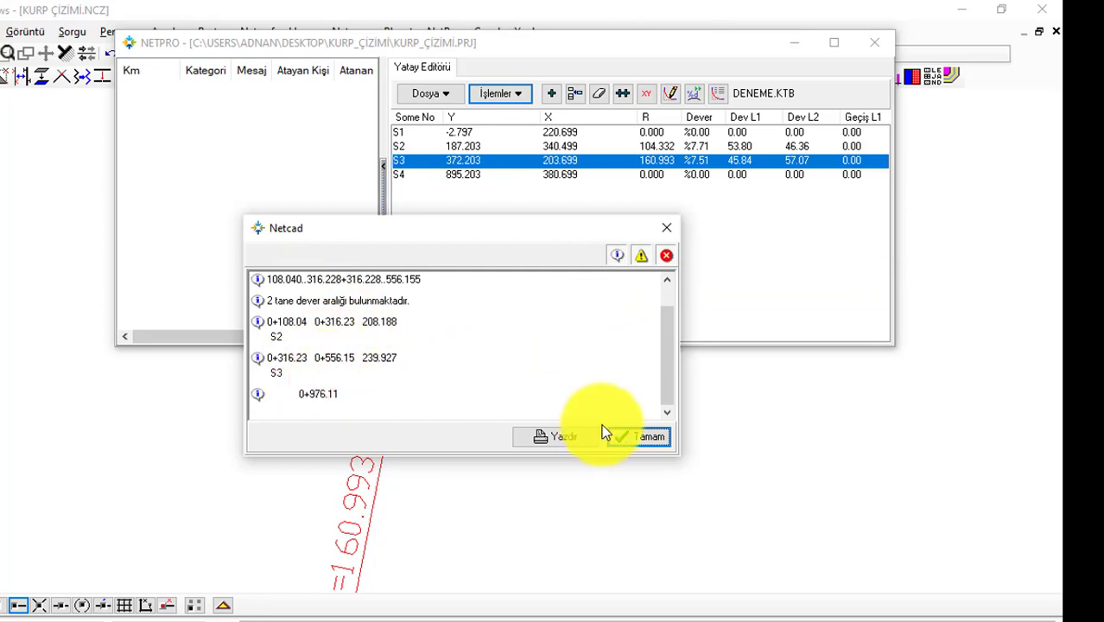
click(639, 440)
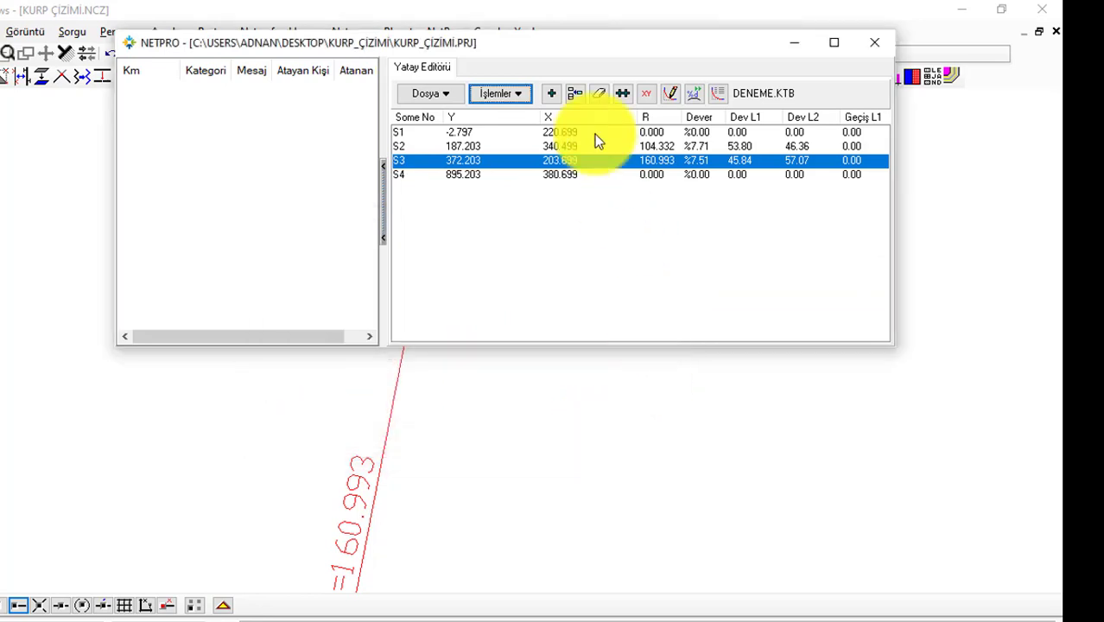
click(517, 93)
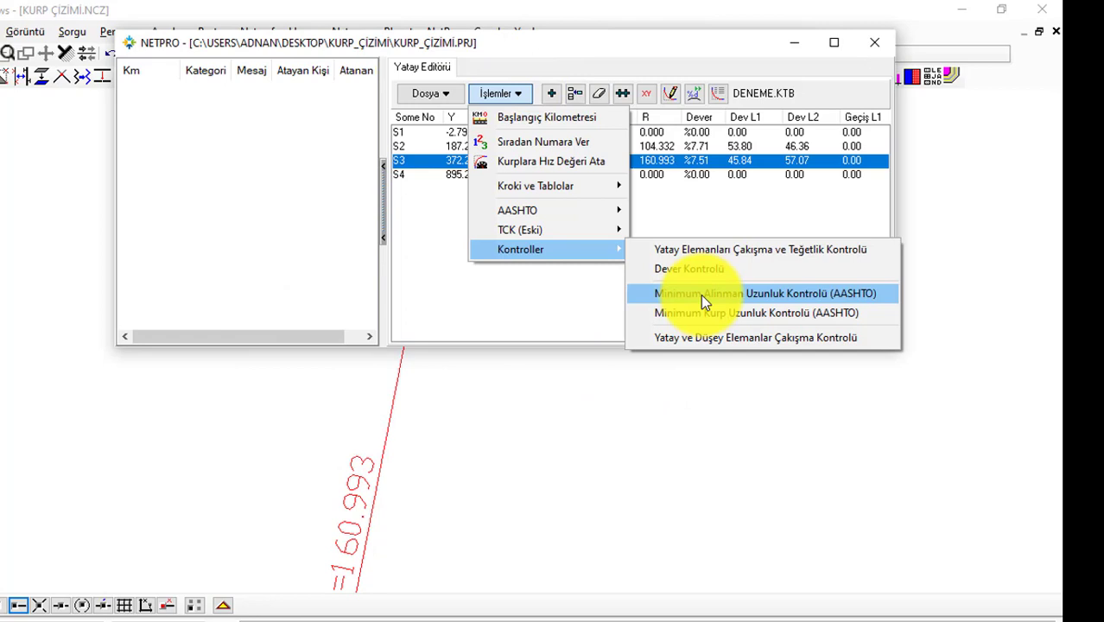
click(700, 295)
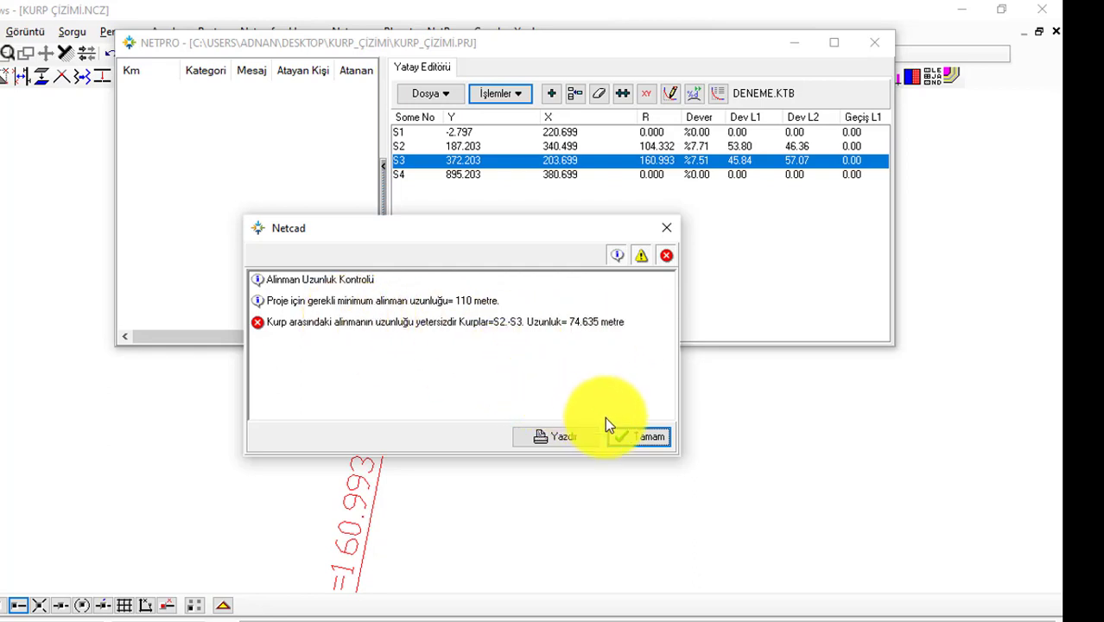
click(639, 437)
click(500, 93)
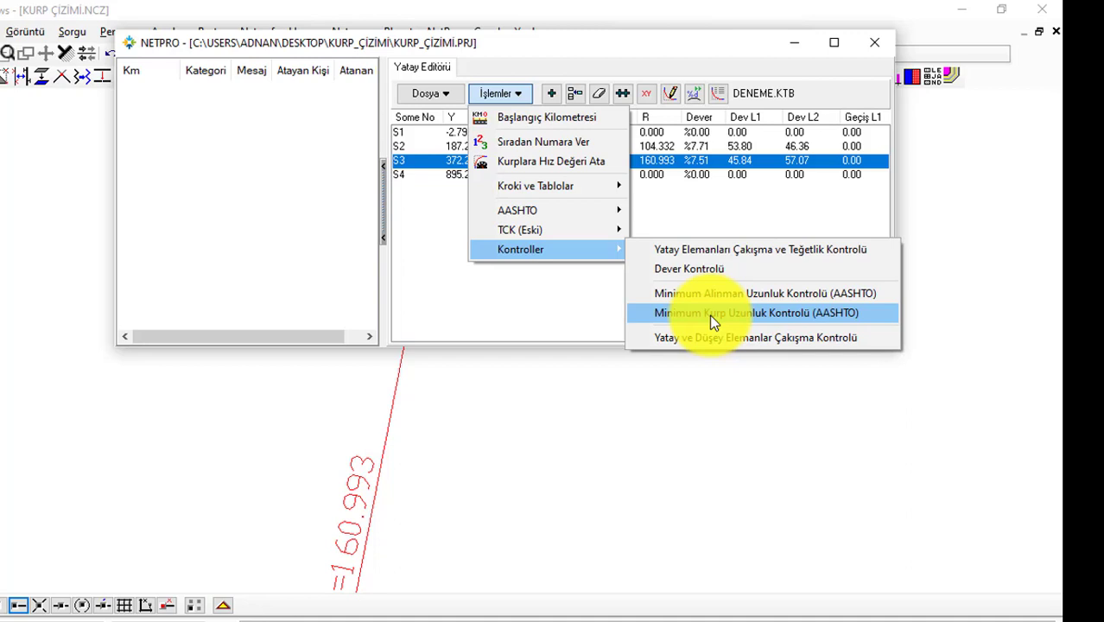
click(709, 313)
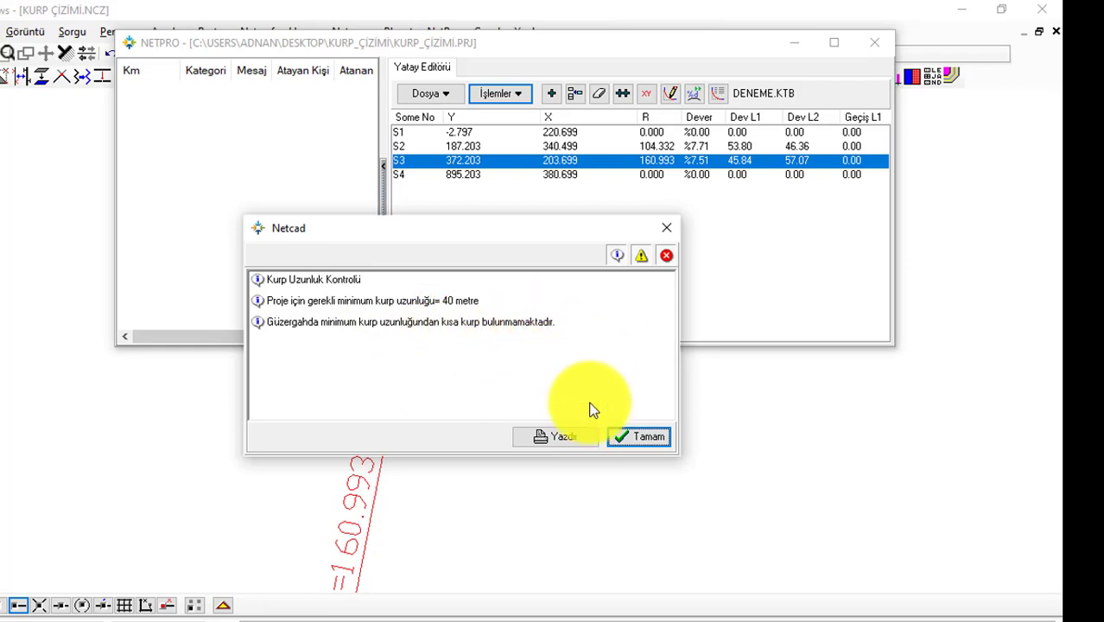
click(627, 437)
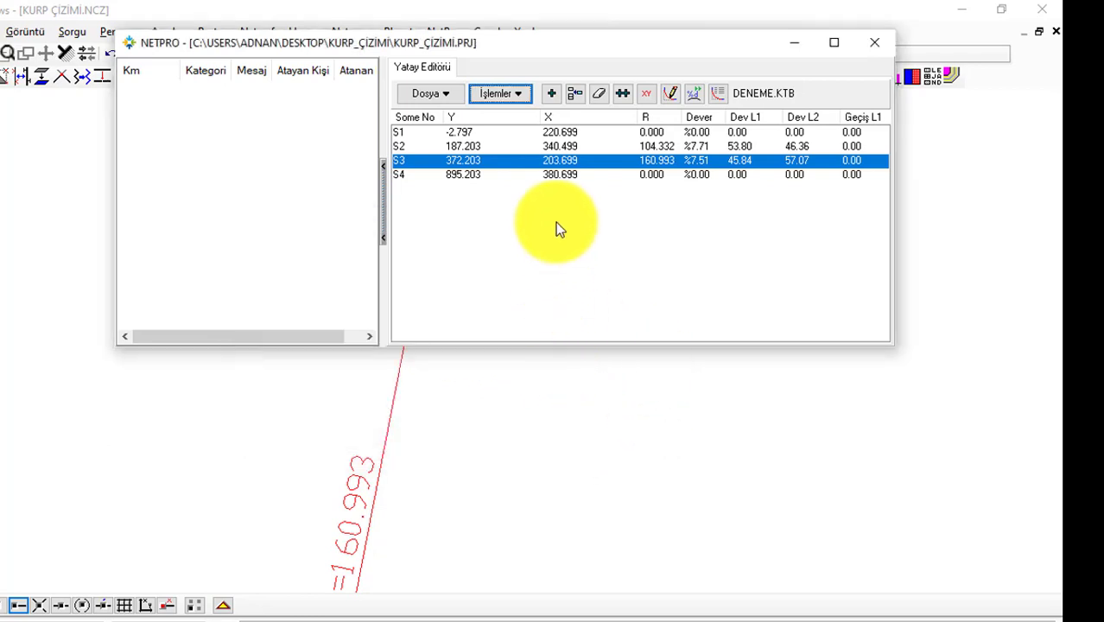
Run the horizontal–vertical overlap check, review its curve ranges, then highlight curve S3 on the drawing
click(517, 95)
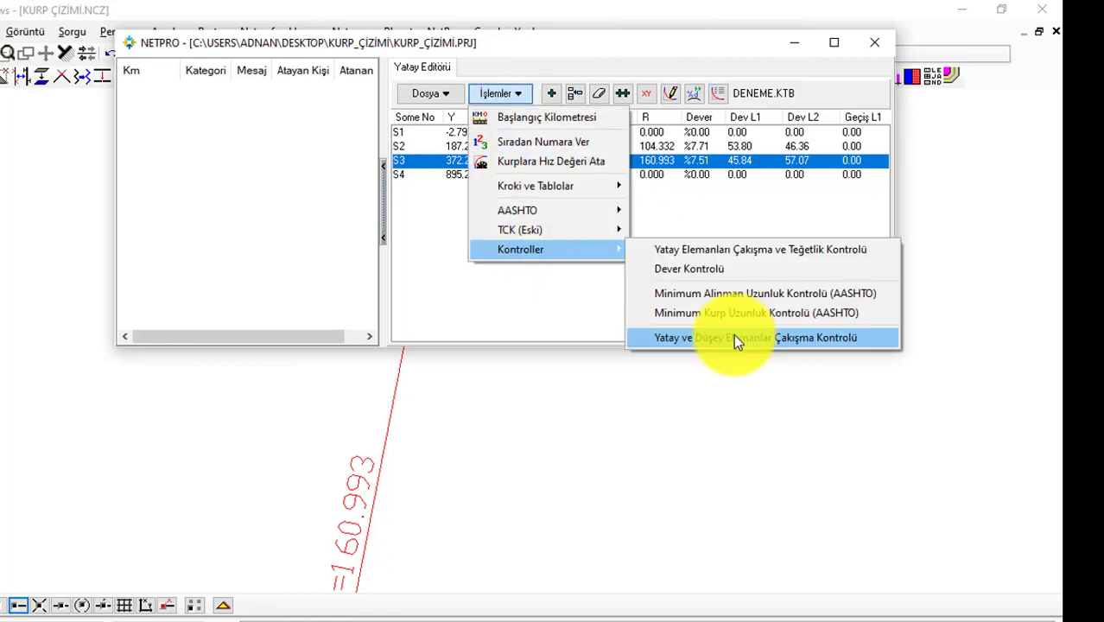
click(733, 338)
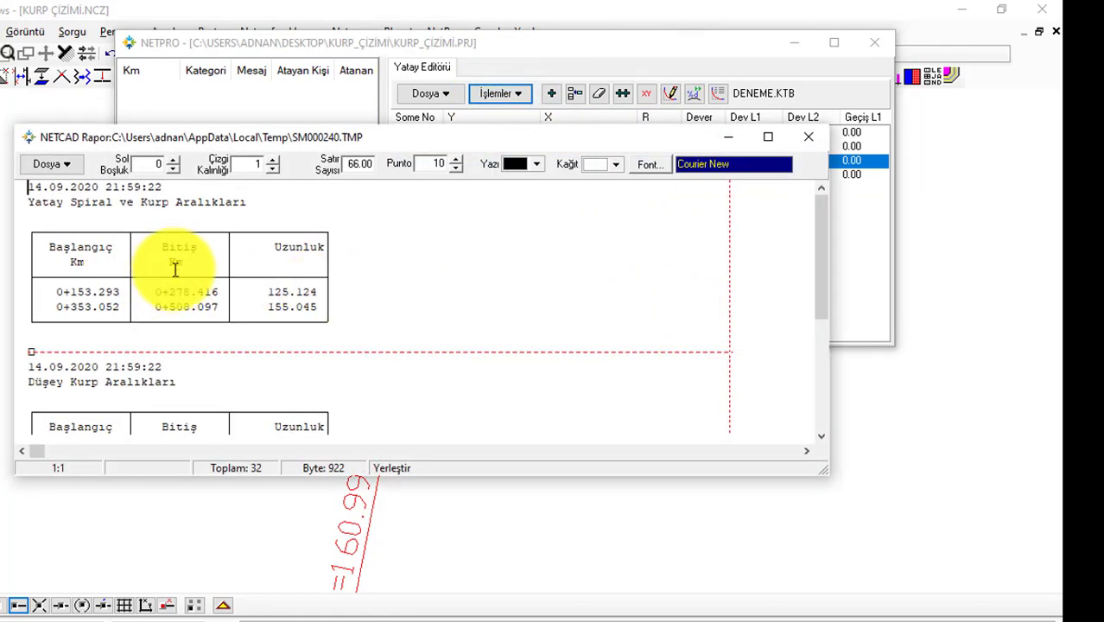
scroll(100, 324, down, 5)
scroll(104, 328, up, 3)
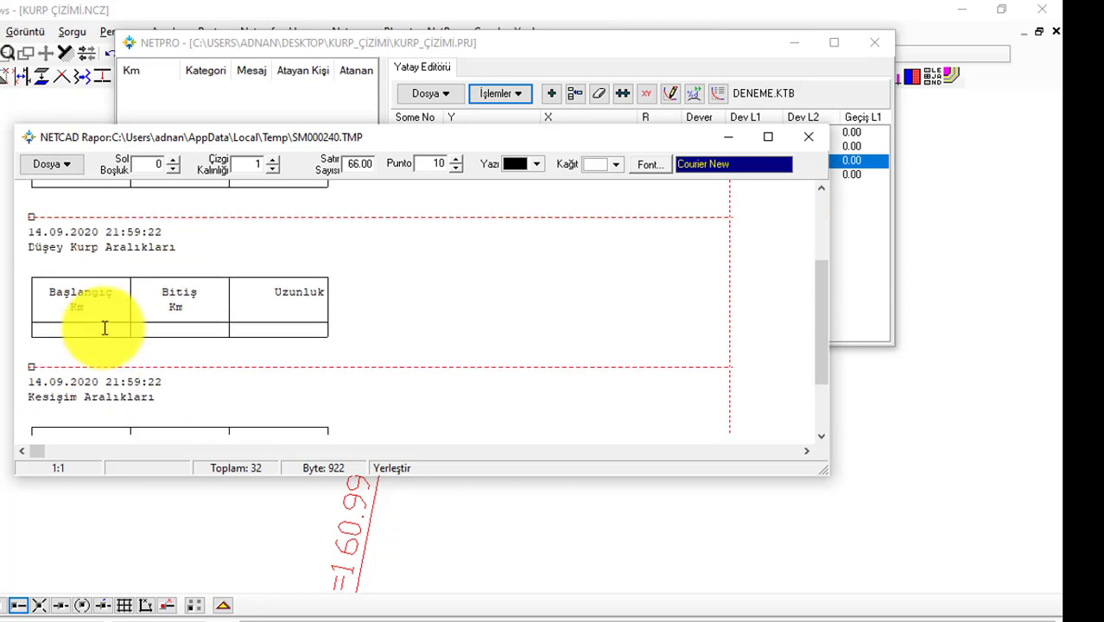
scroll(104, 327, up, 2)
scroll(105, 328, up, 2)
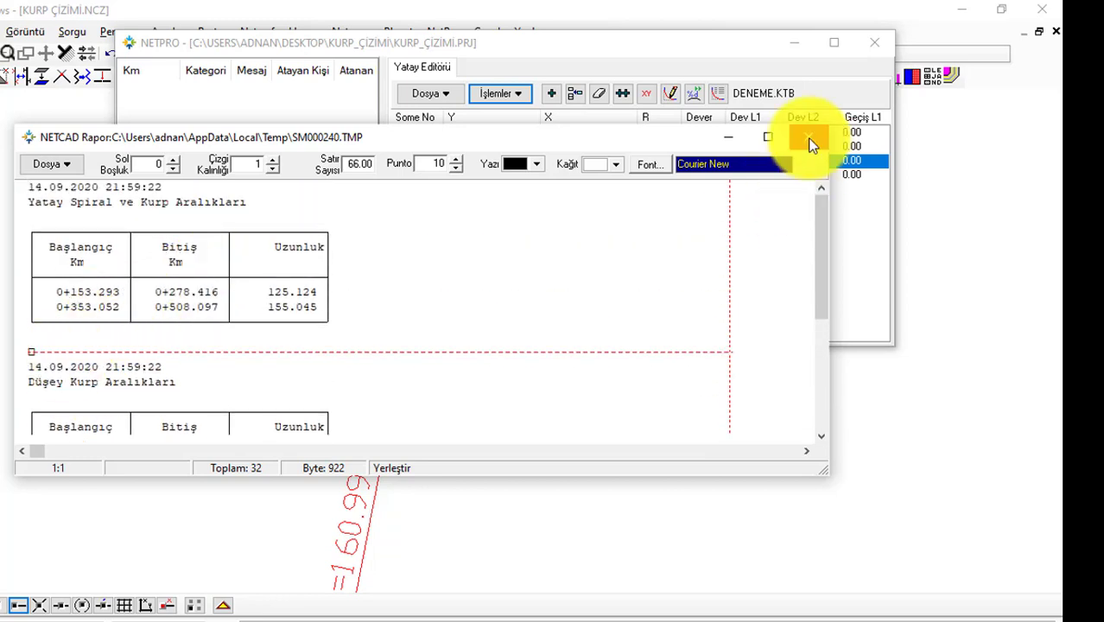
click(809, 137)
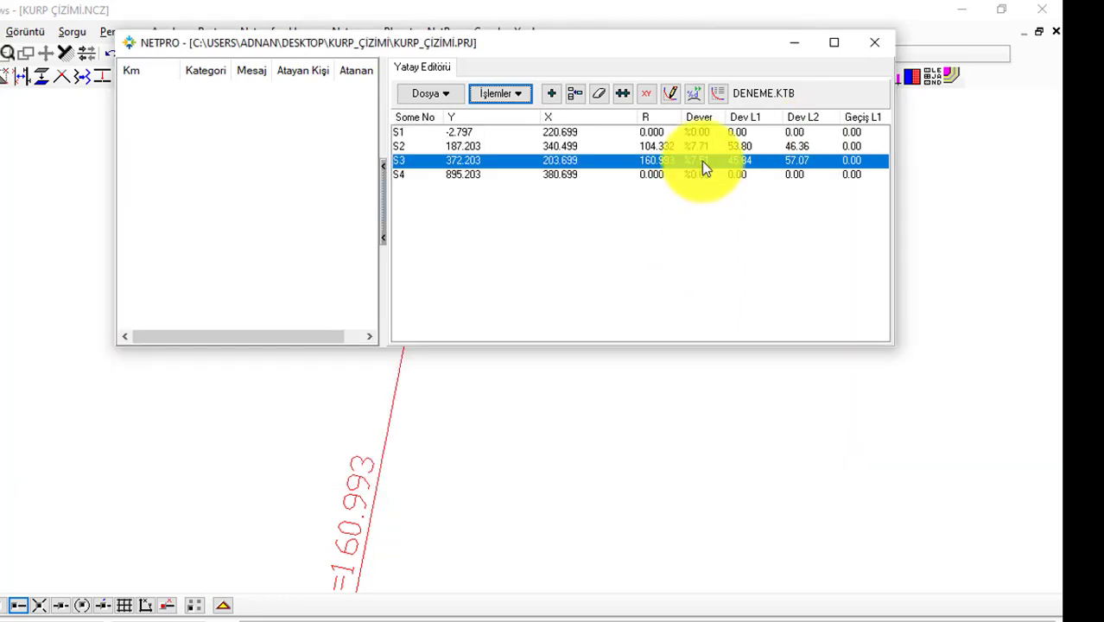
click(669, 93)
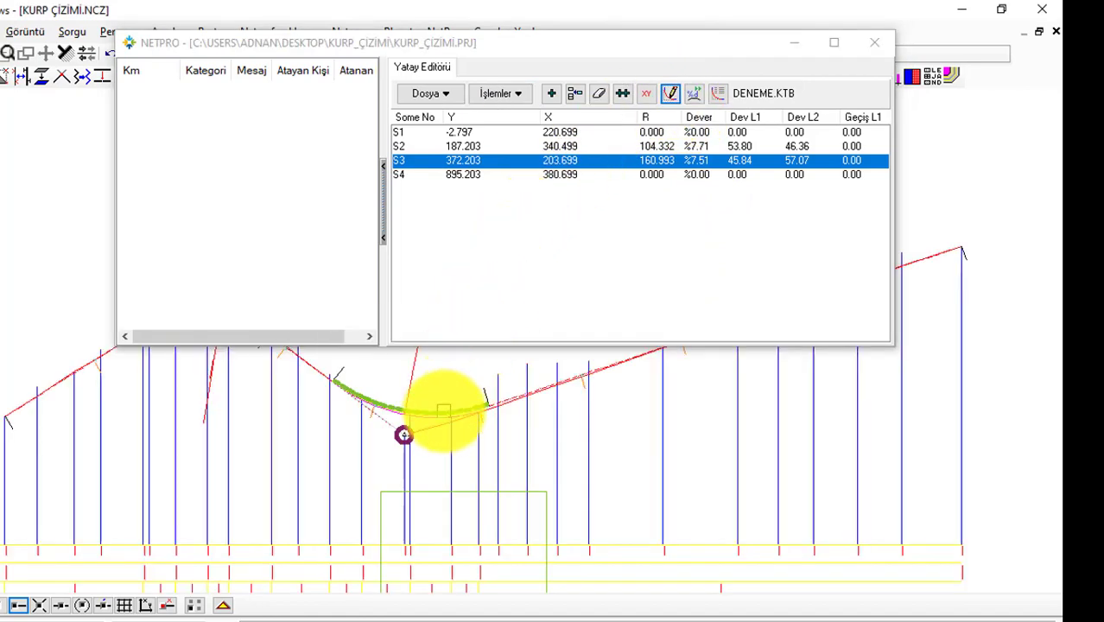
drag(505, 45, 450, 26)
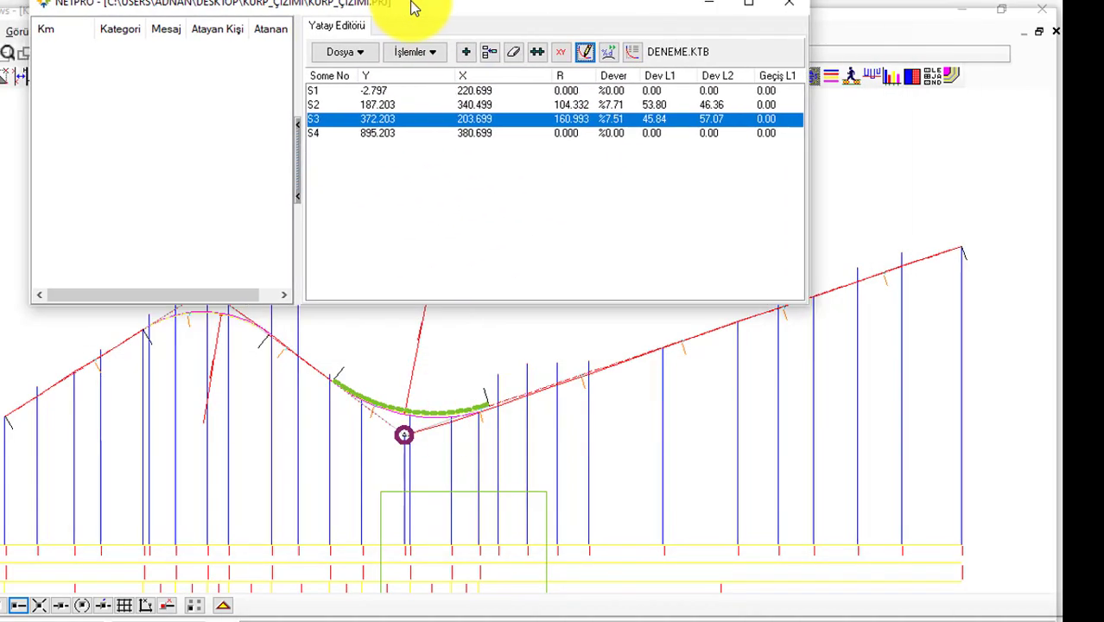
scroll(441, 389, down, 2)
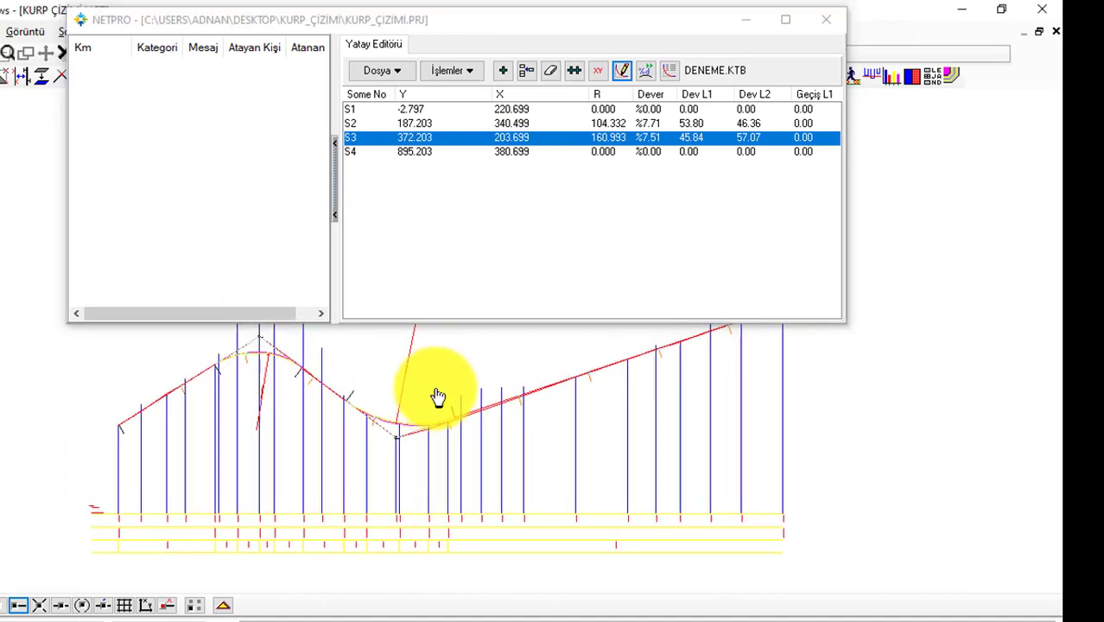
middle_drag(433, 393, 424, 410)
scroll(367, 431, up, 1)
scroll(368, 431, up, 2)
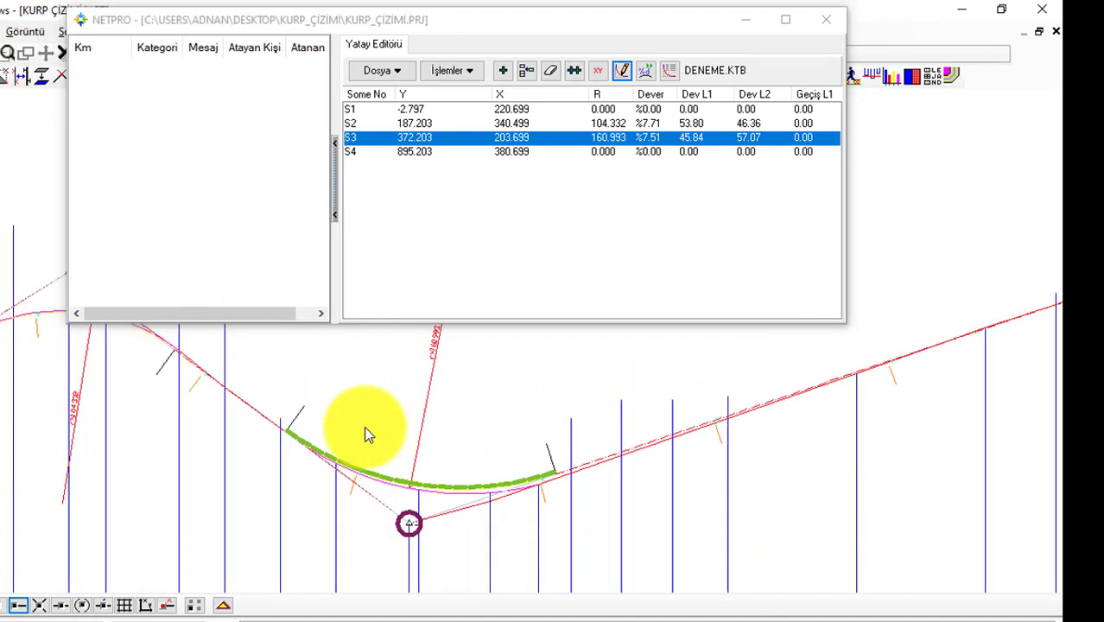
scroll(519, 436, up, 2)
scroll(458, 436, up, 1)
scroll(375, 439, down, 2)
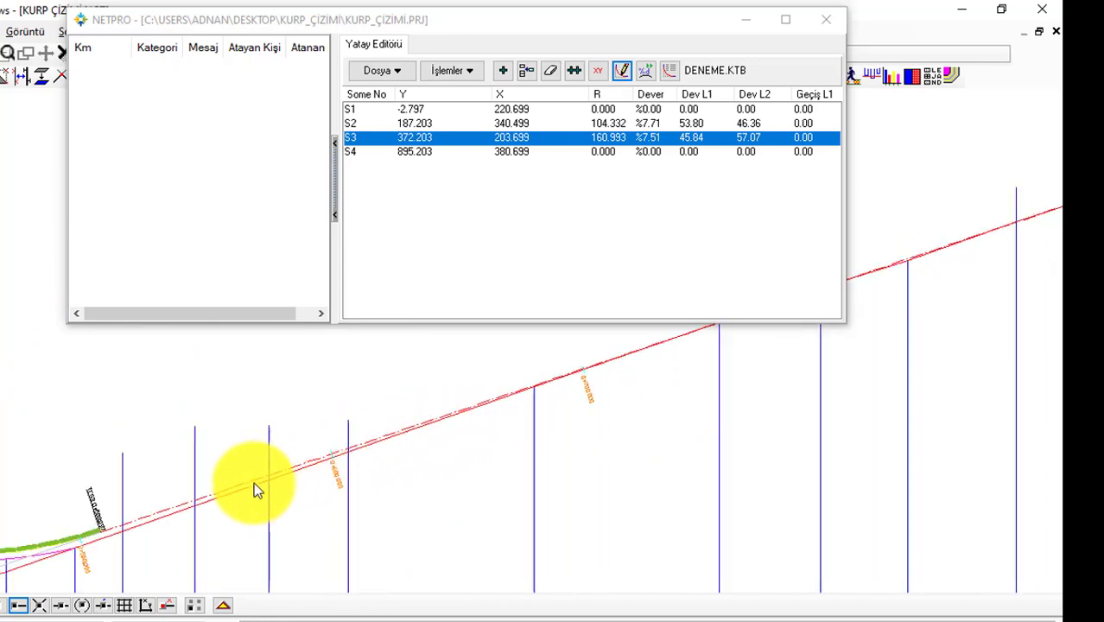
middle_drag(256, 486, 557, 428)
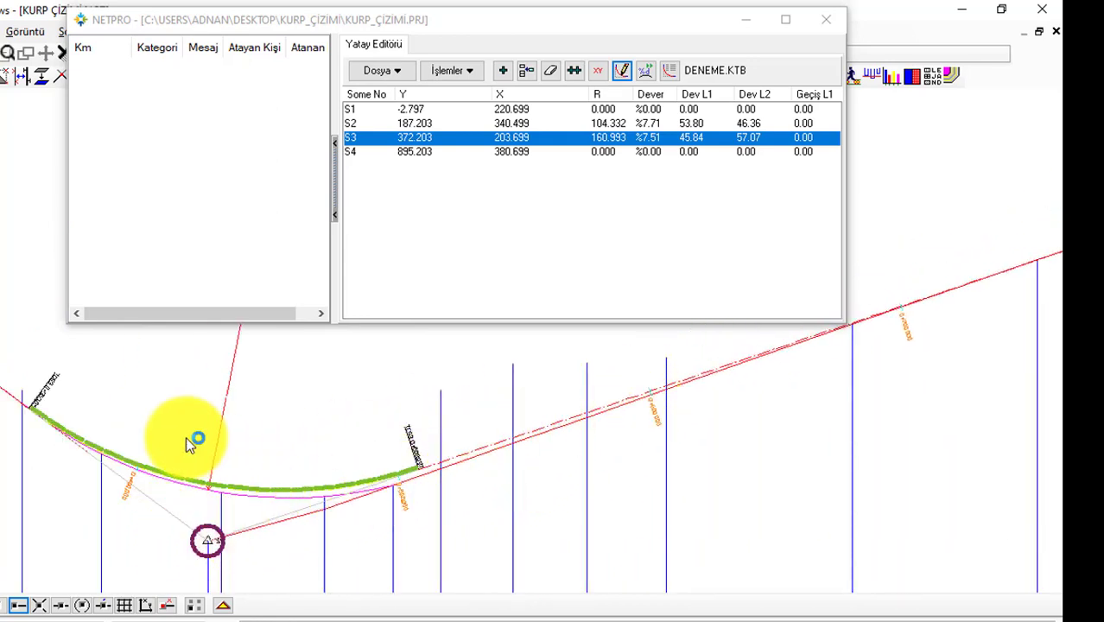
scroll(181, 439, down, 2)
middle_drag(298, 427, 697, 429)
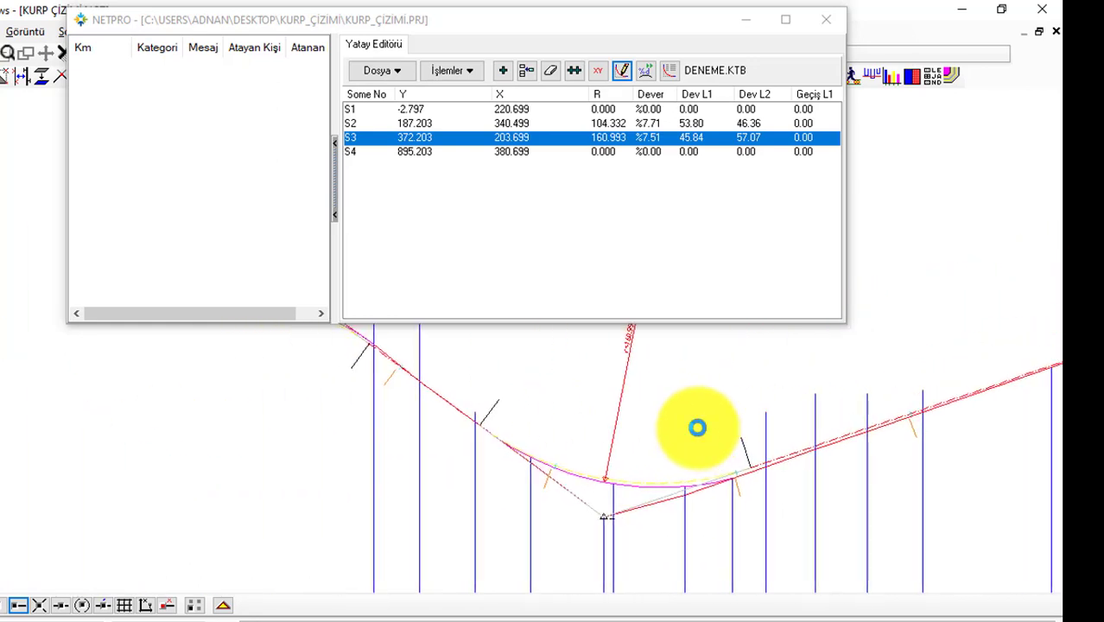
scroll(316, 407, down, 2)
middle_drag(315, 407, 246, 387)
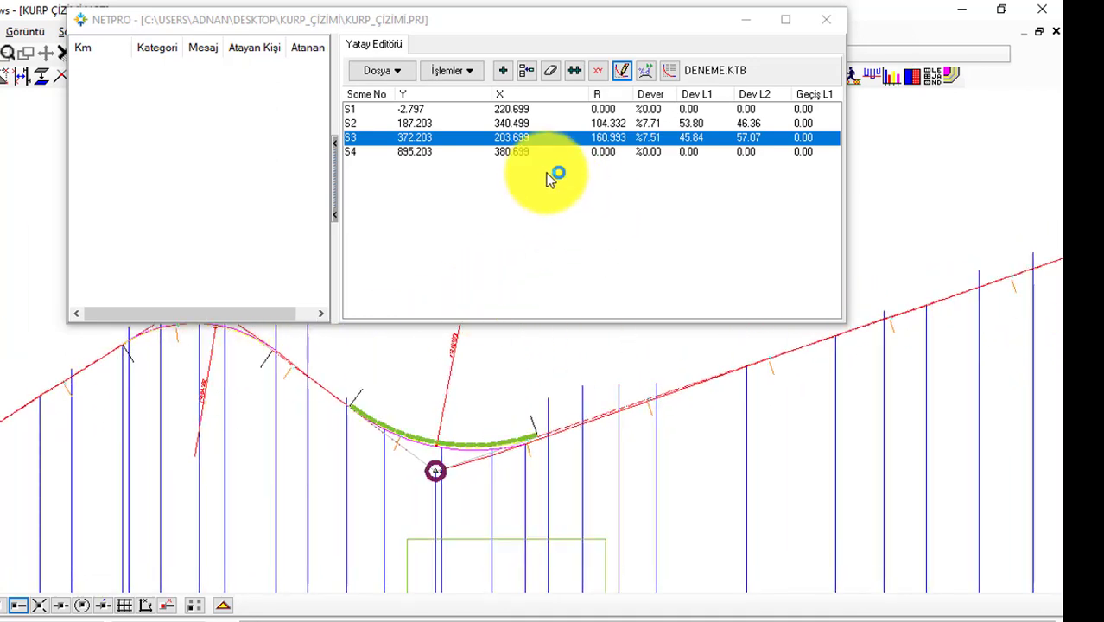
Insert S3's curve data labels using the Some Bilgileri (Spiral) and Spiral Bilgileri 1G templates
click(670, 73)
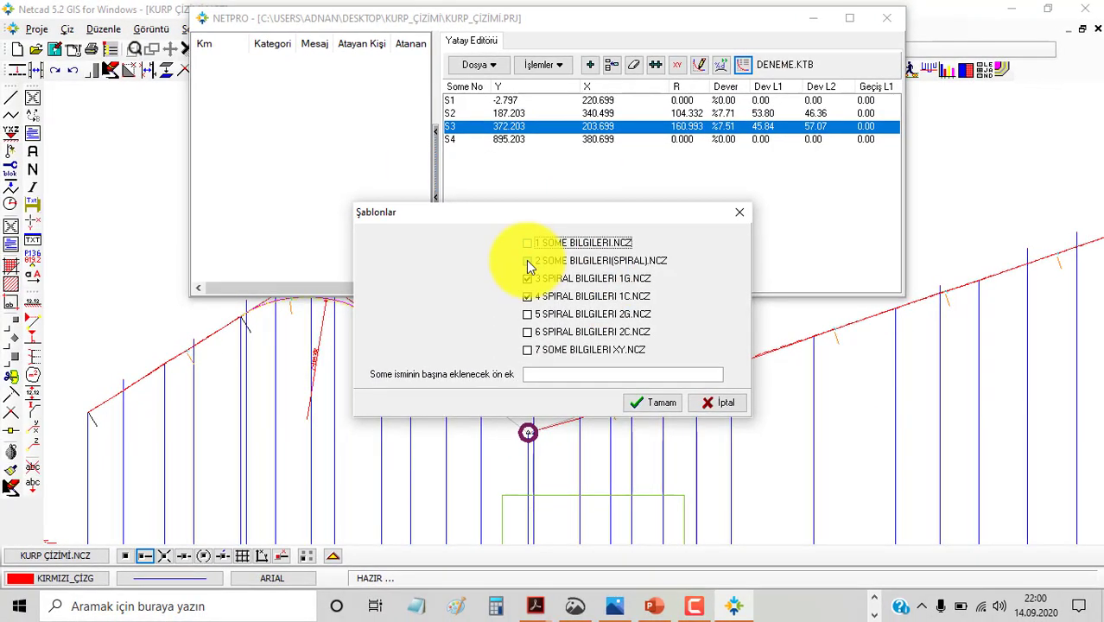
click(527, 261)
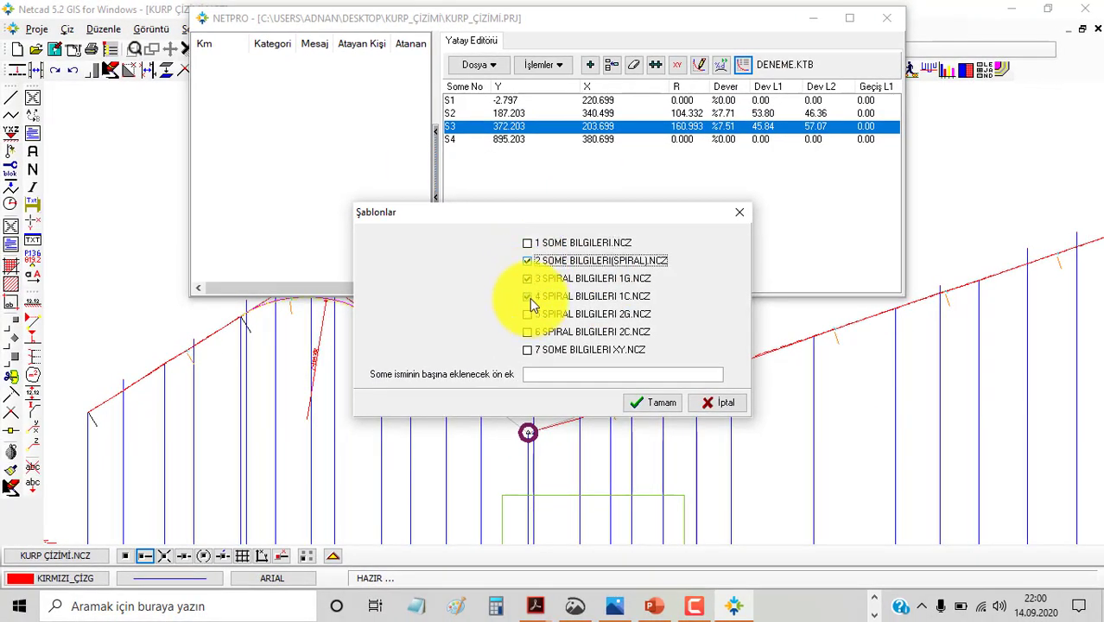
click(526, 278)
click(527, 296)
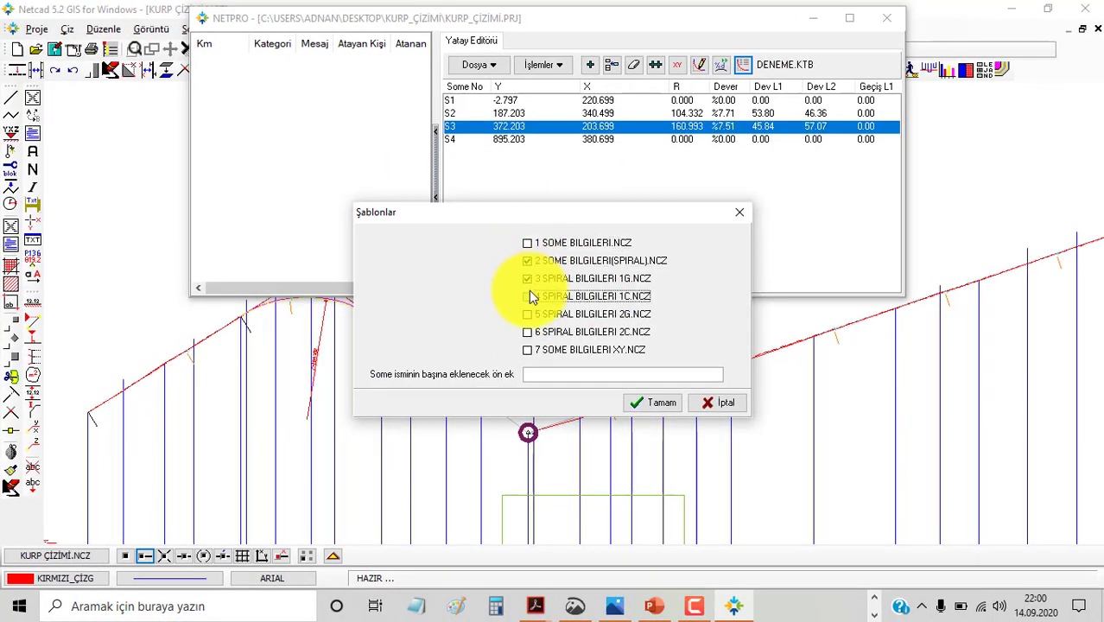
click(642, 401)
scroll(492, 390, up, 3)
scroll(636, 492, up, 2)
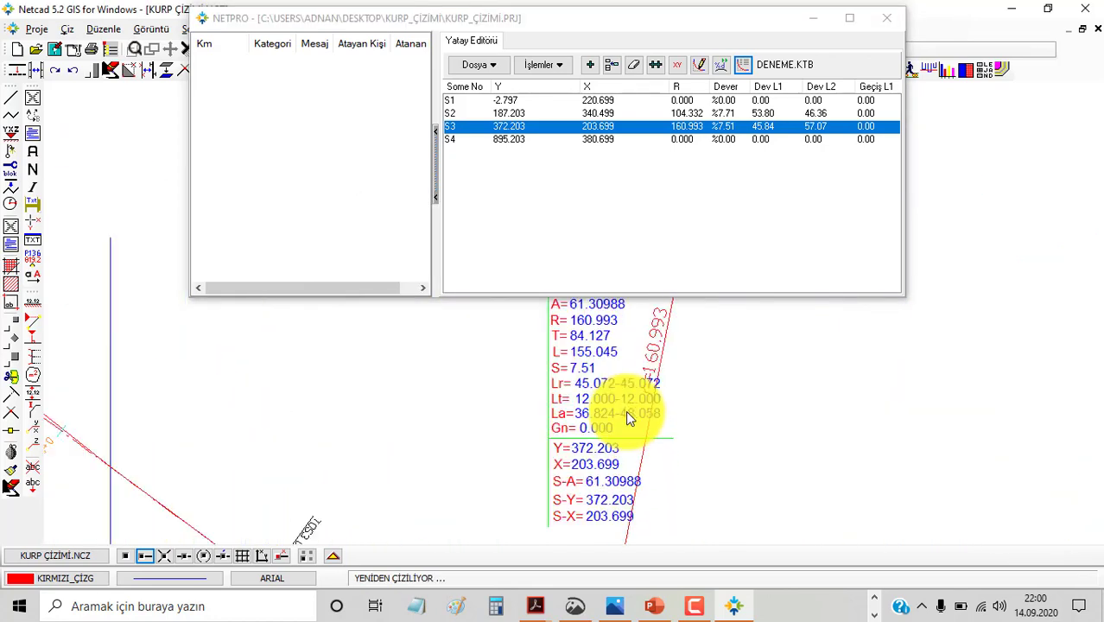
scroll(609, 380, down, 1)
scroll(605, 373, down, 1)
scroll(536, 349, down, 1)
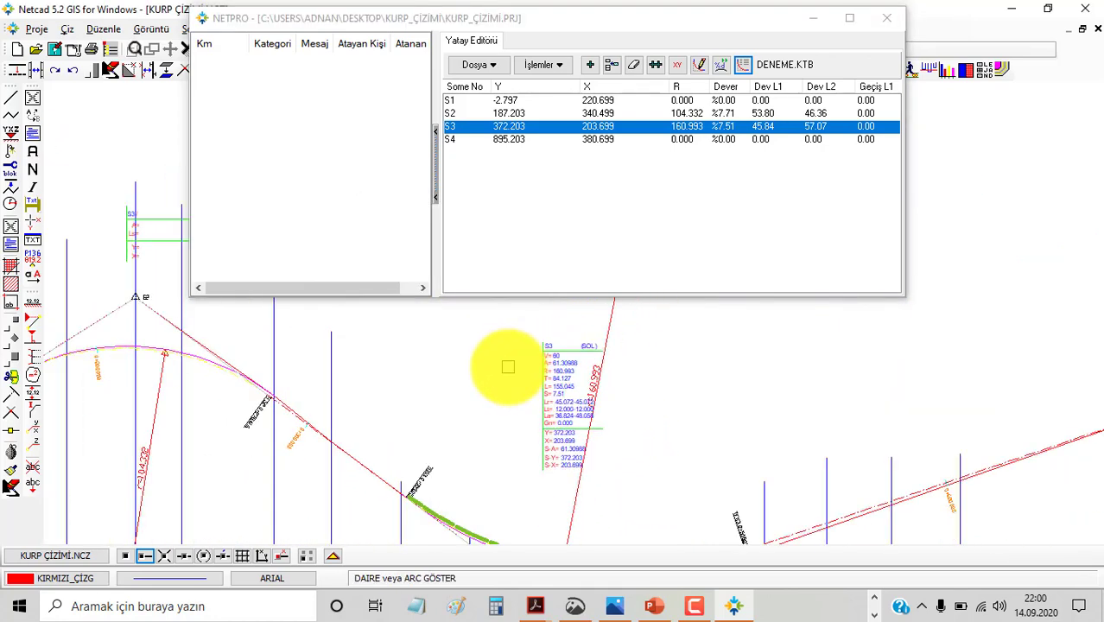
Save the horizontal alignment, answer the vertical update prompt, and close the NetPro editor
click(722, 76)
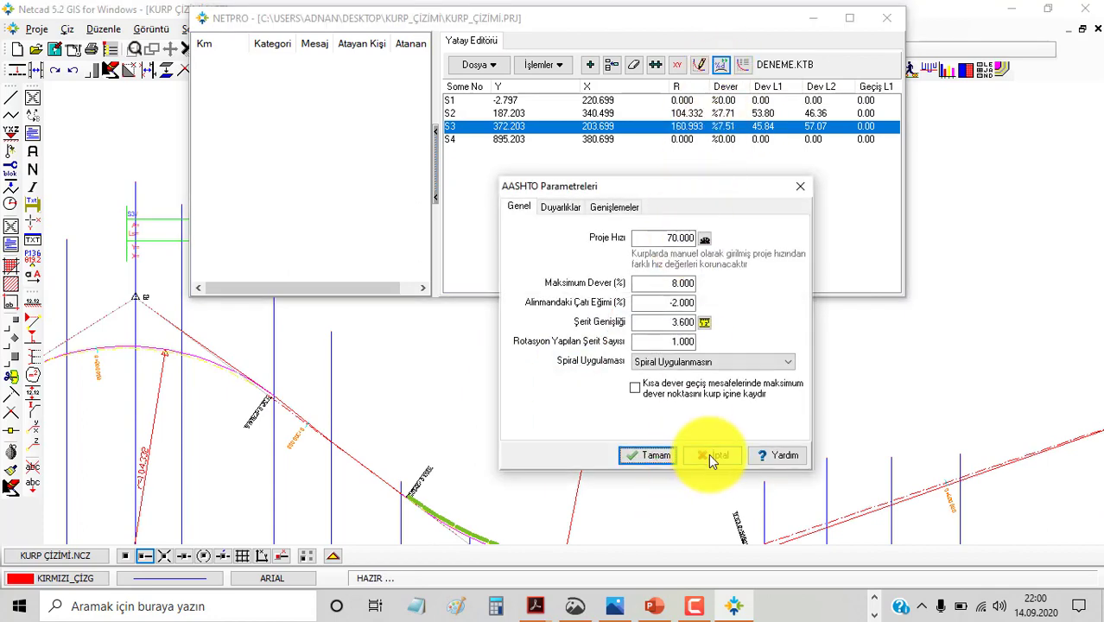
key(Return)
click(477, 64)
click(491, 115)
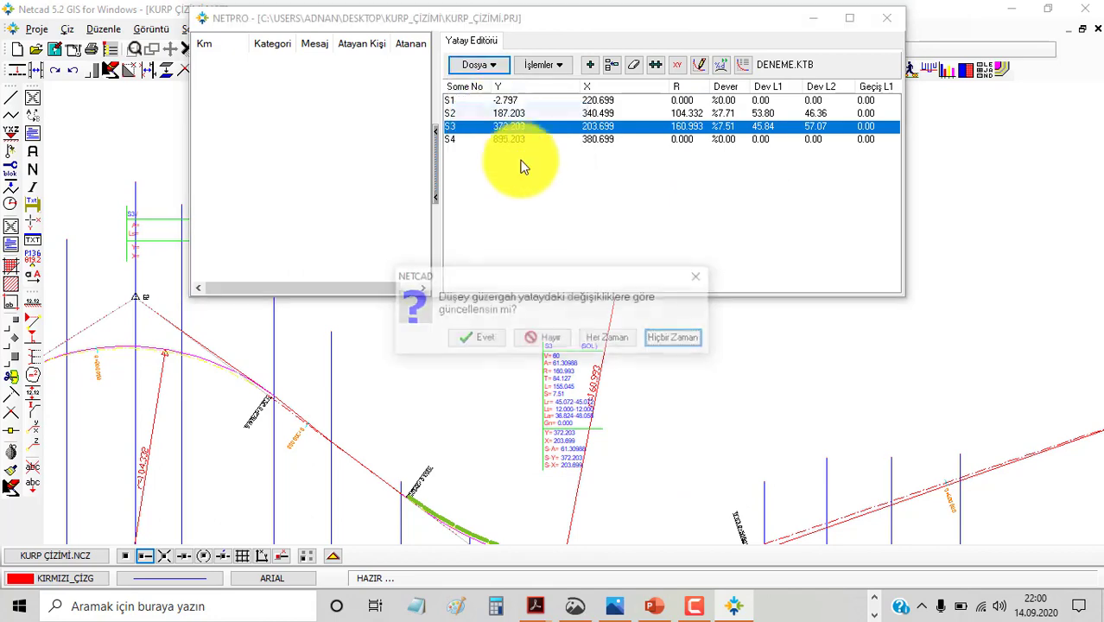
click(497, 337)
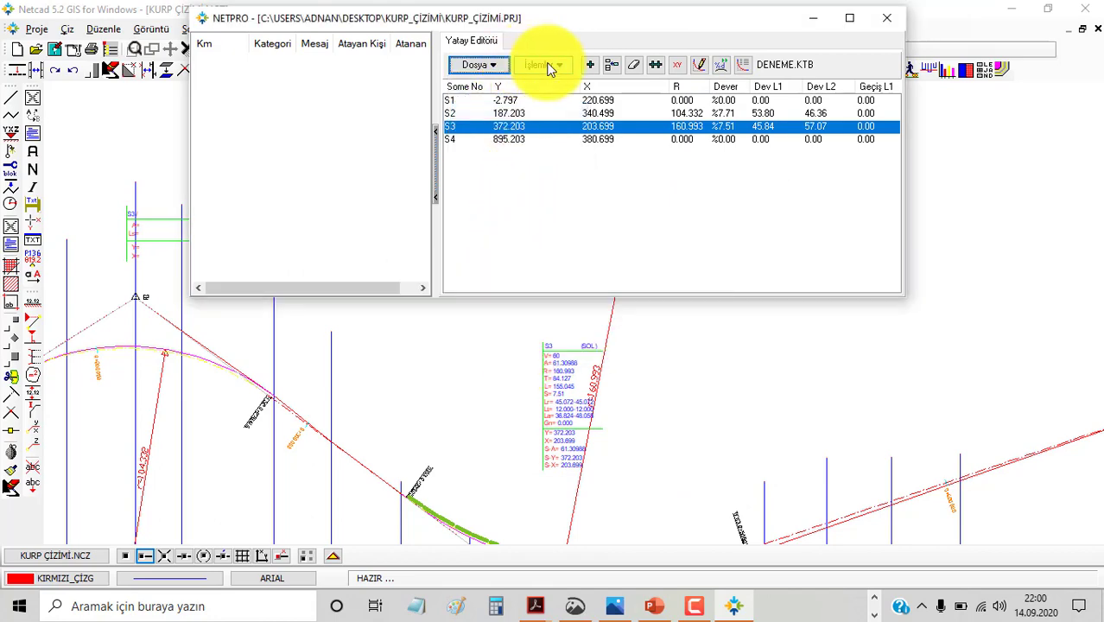
click(892, 22)
click(534, 28)
Load the saved vertical profile and open the vertical alignment editor over it
click(588, 248)
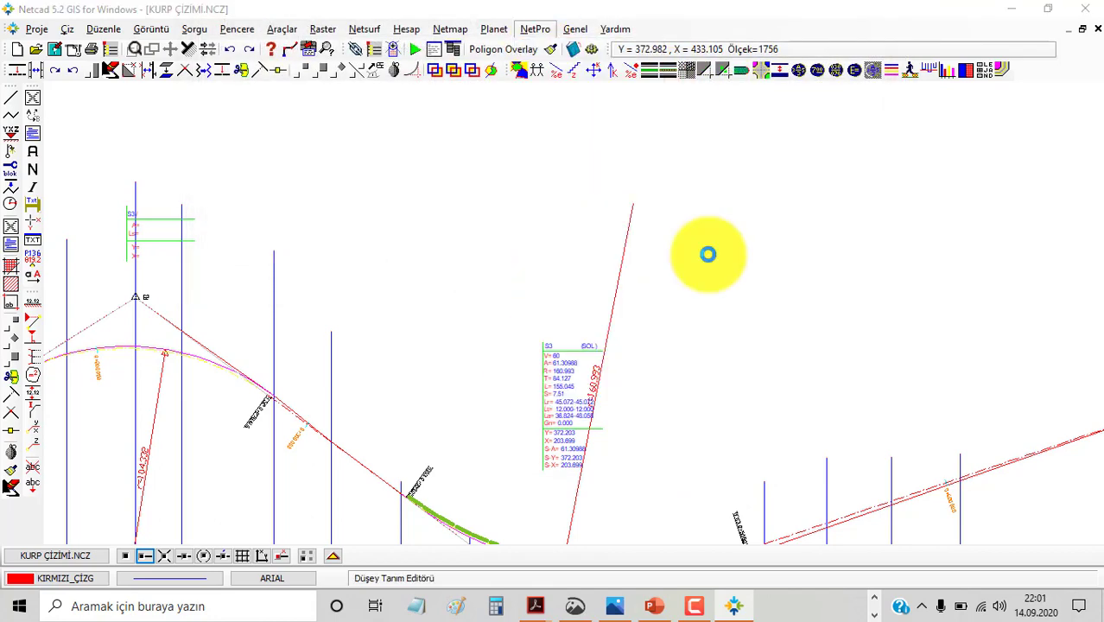
click(609, 408)
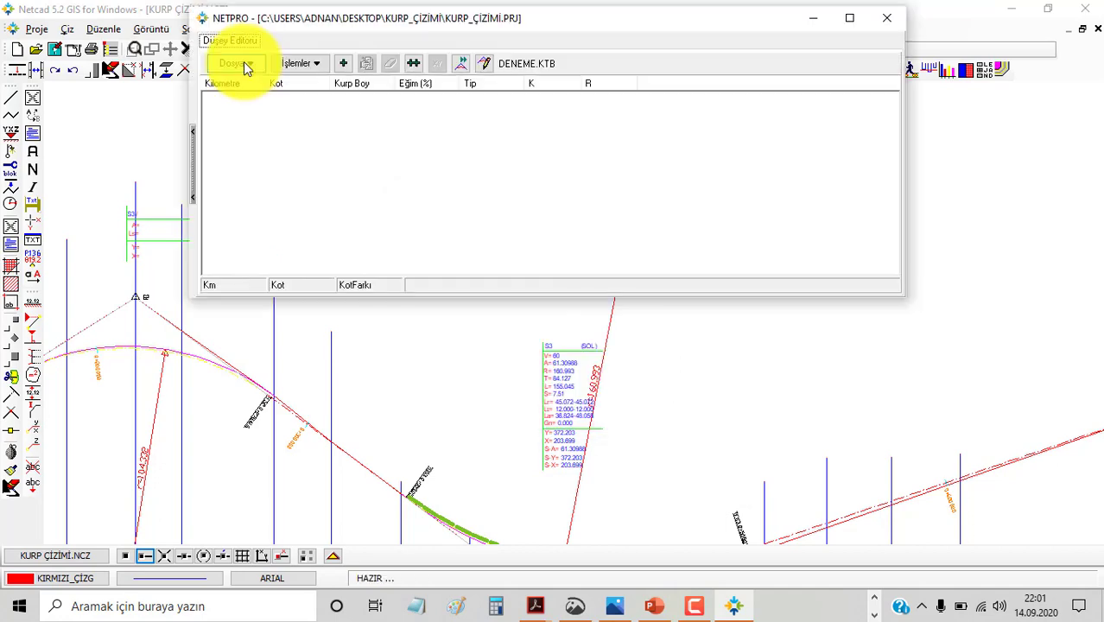
click(243, 61)
click(239, 150)
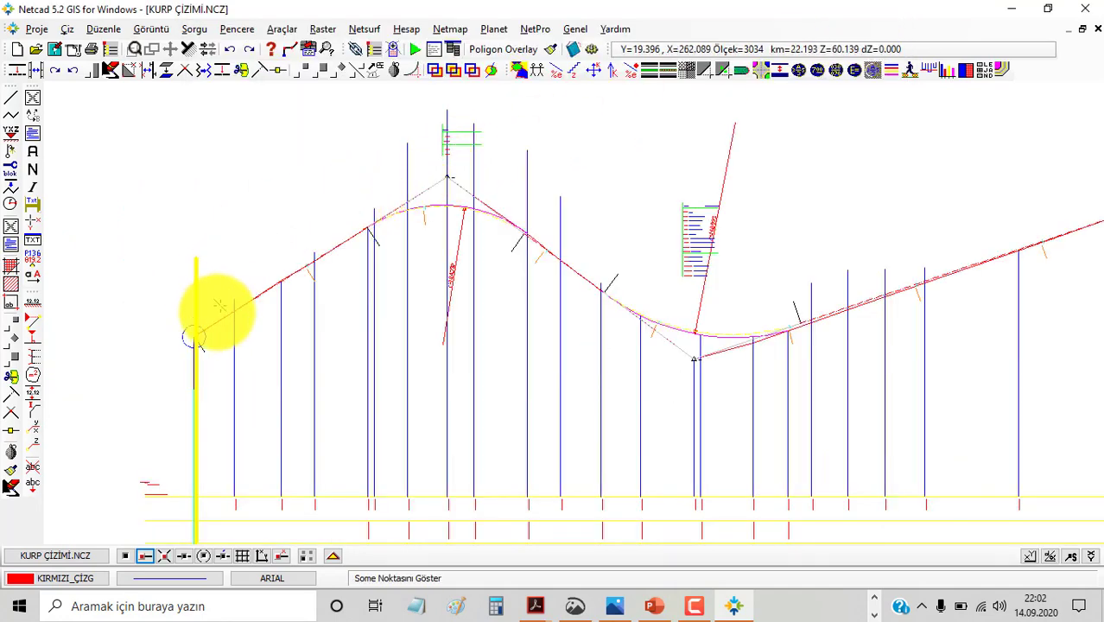
click(197, 337)
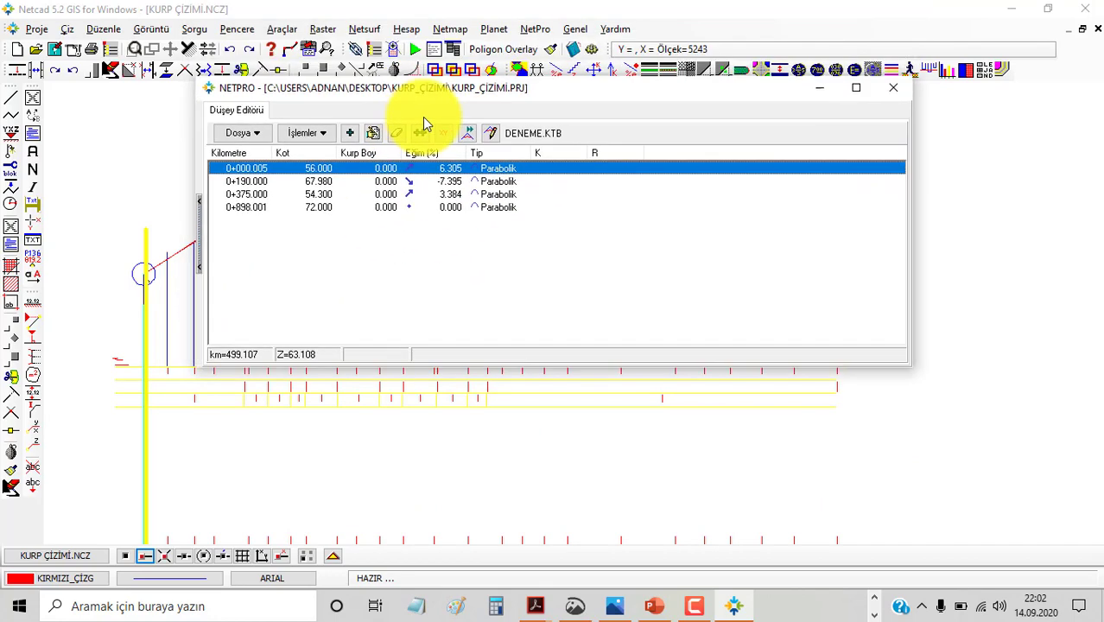
drag(394, 26, 456, 145)
Compute a cut-and-fill-minimizing vertical alignment from KURP_1, ending at km 683, elevation 72
click(363, 182)
mouse_move(701, 333)
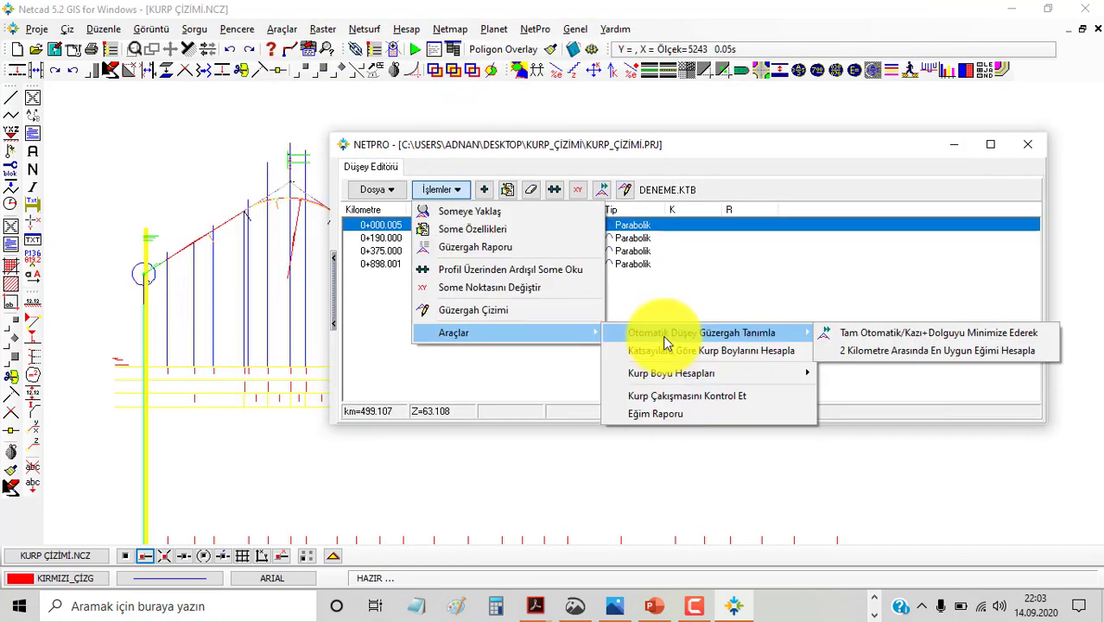
click(862, 333)
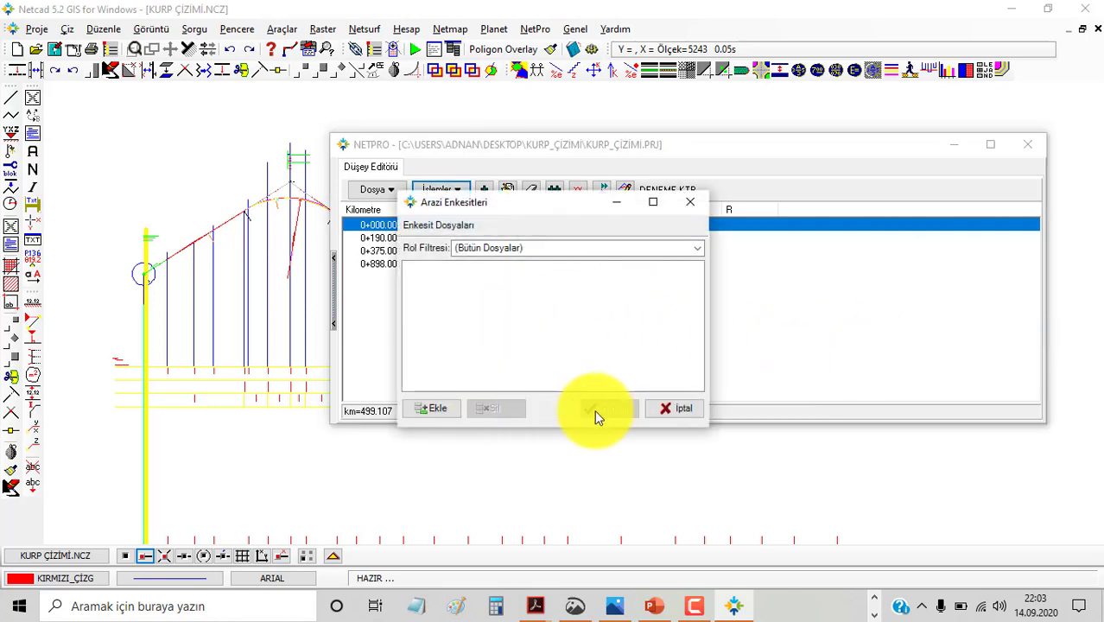
click(436, 408)
text(KURP)
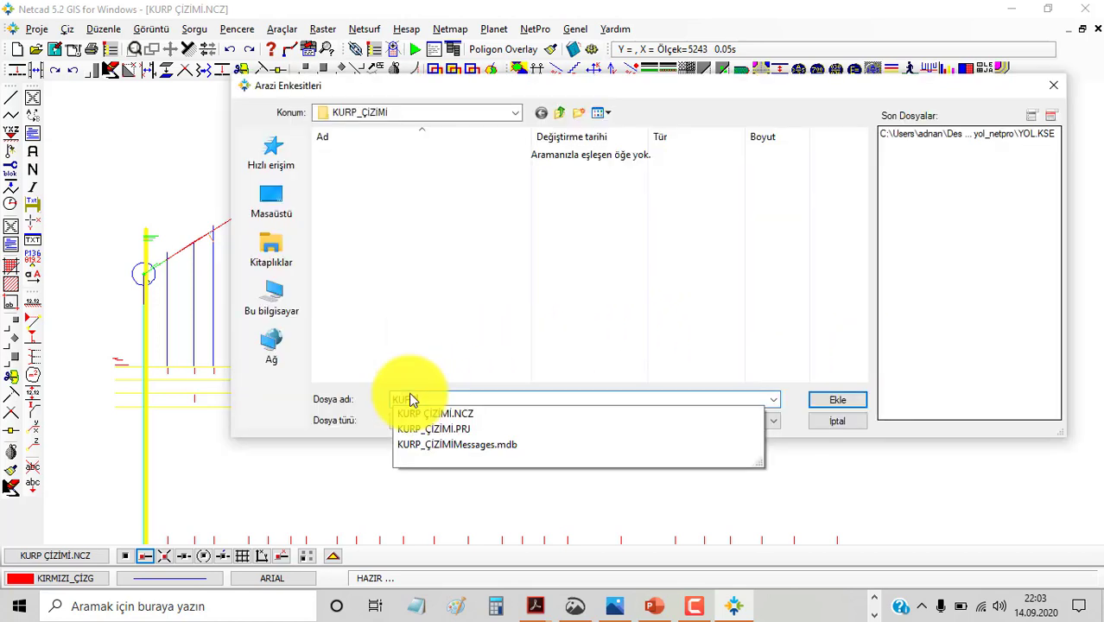
text(_1)
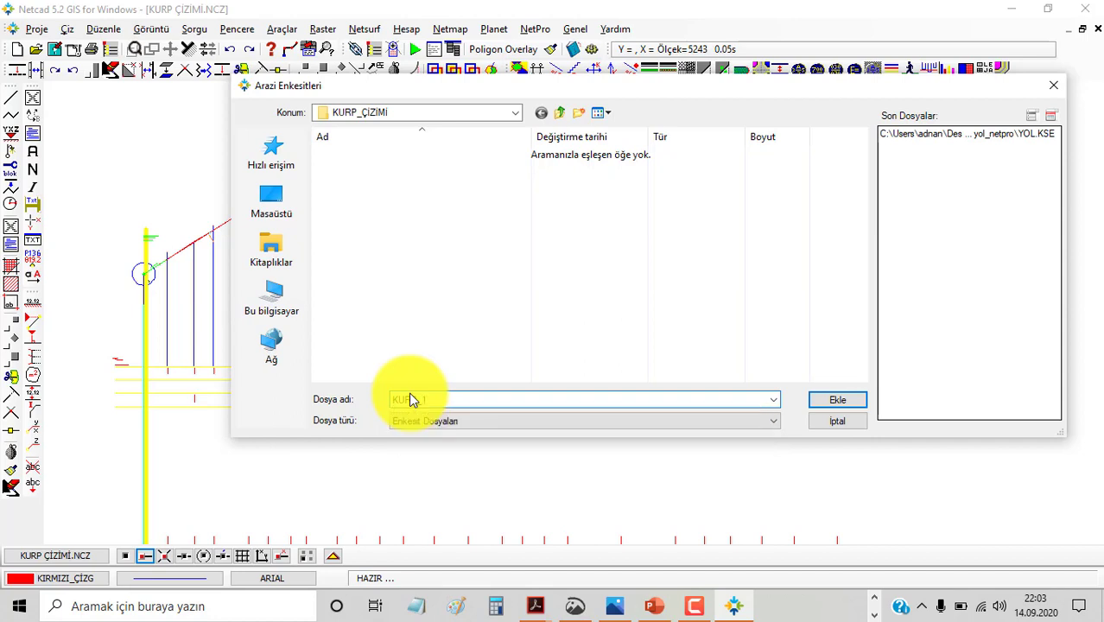
click(835, 398)
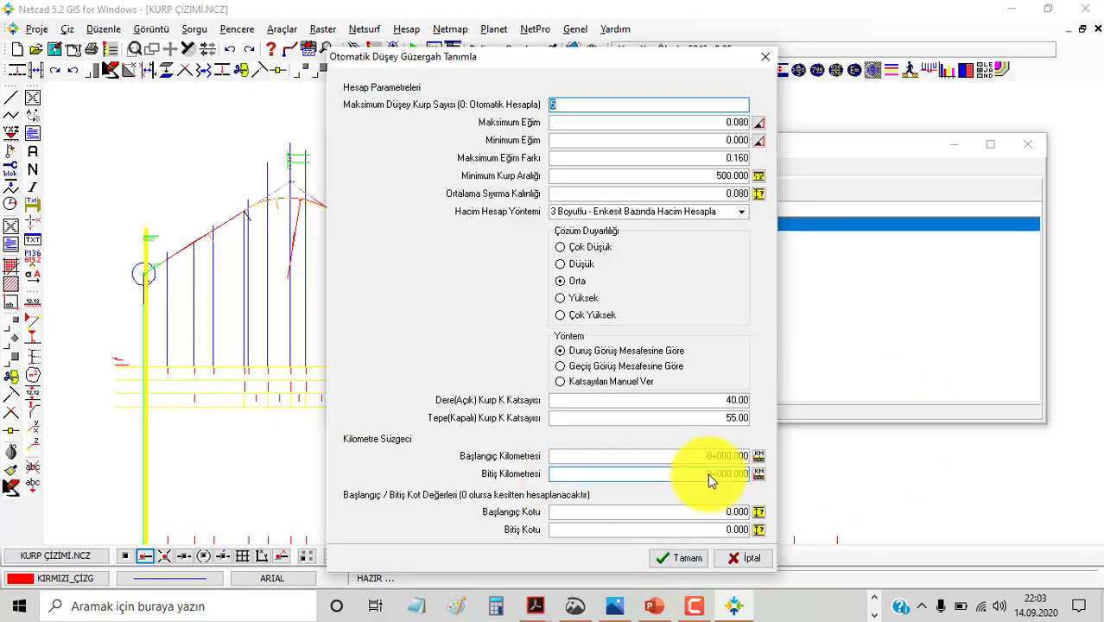
click(725, 474)
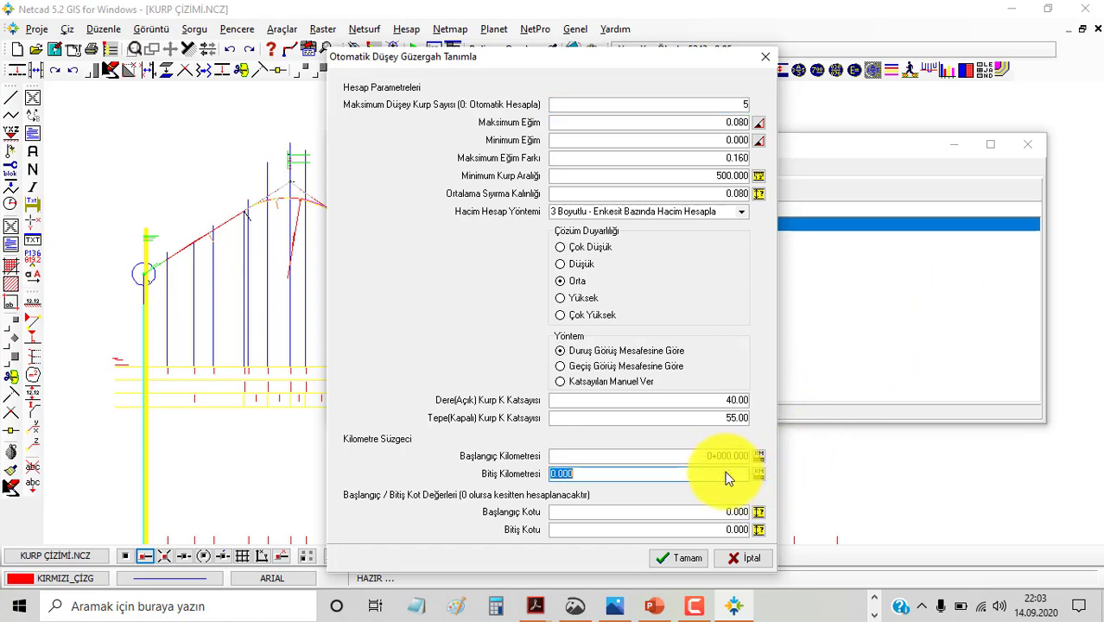
text(83)
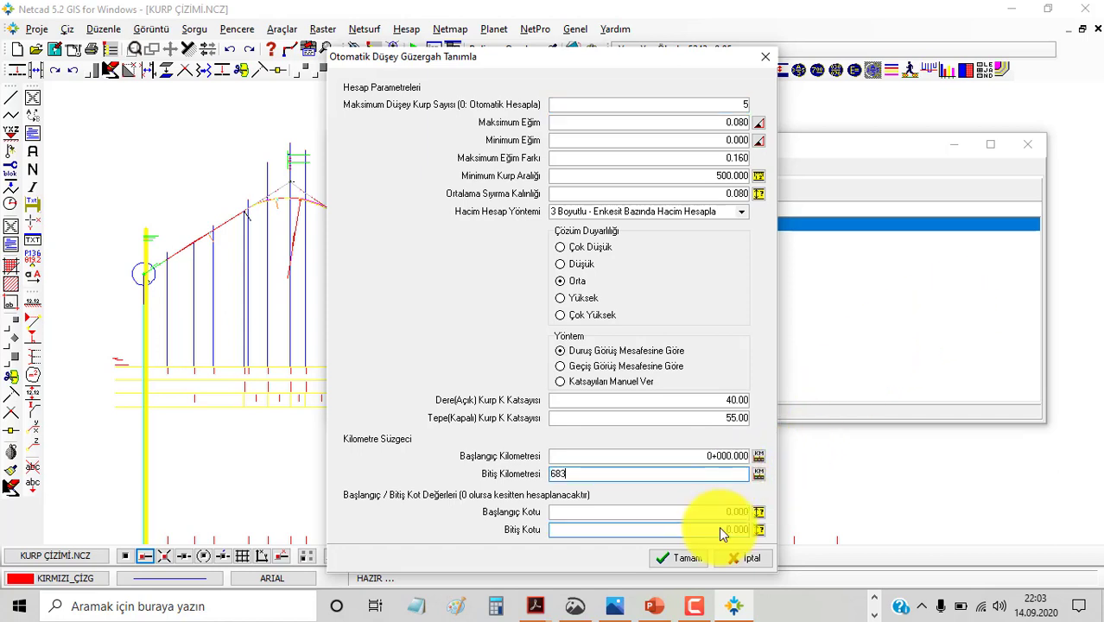
click(719, 528)
text(72)
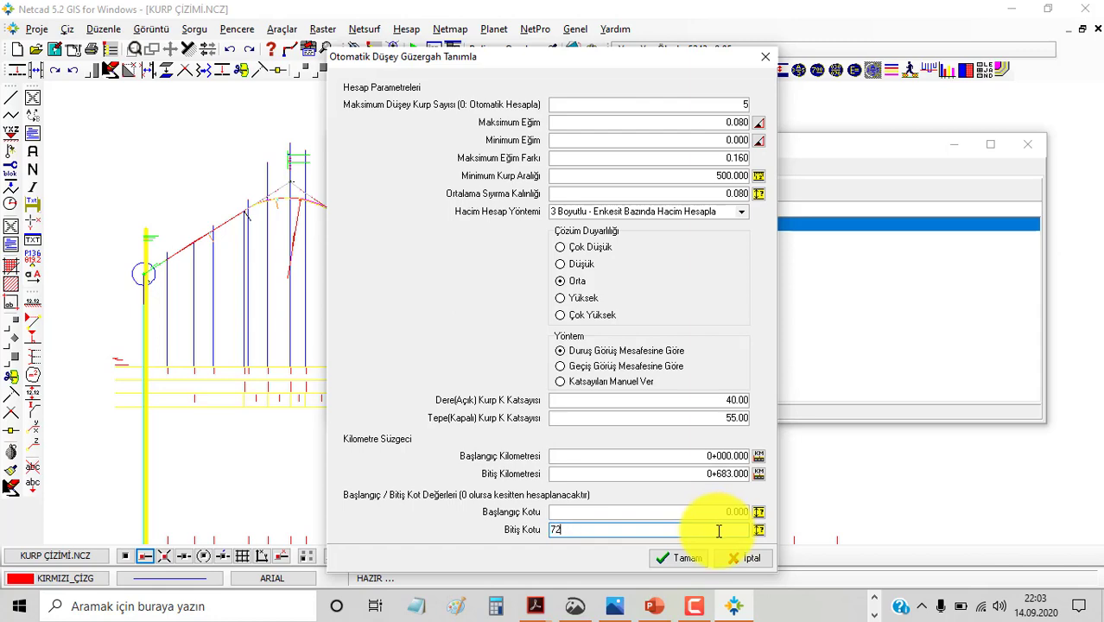
click(687, 557)
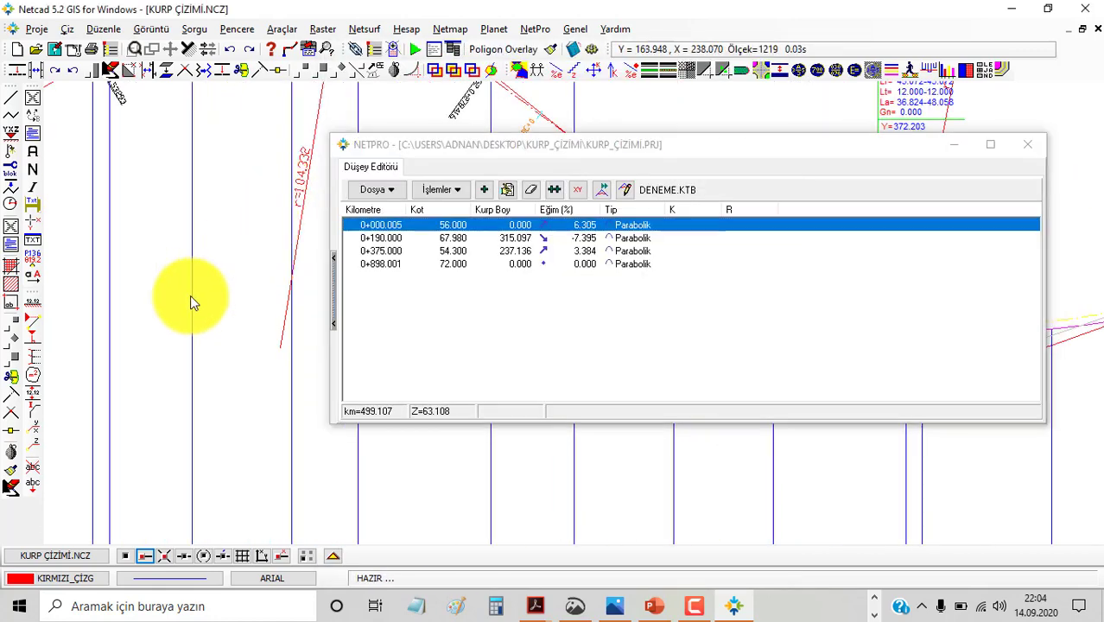
Inspect the 0+190.000 vertical curve, frame the whole profile, and open the layer list
scroll(297, 182, up, 2)
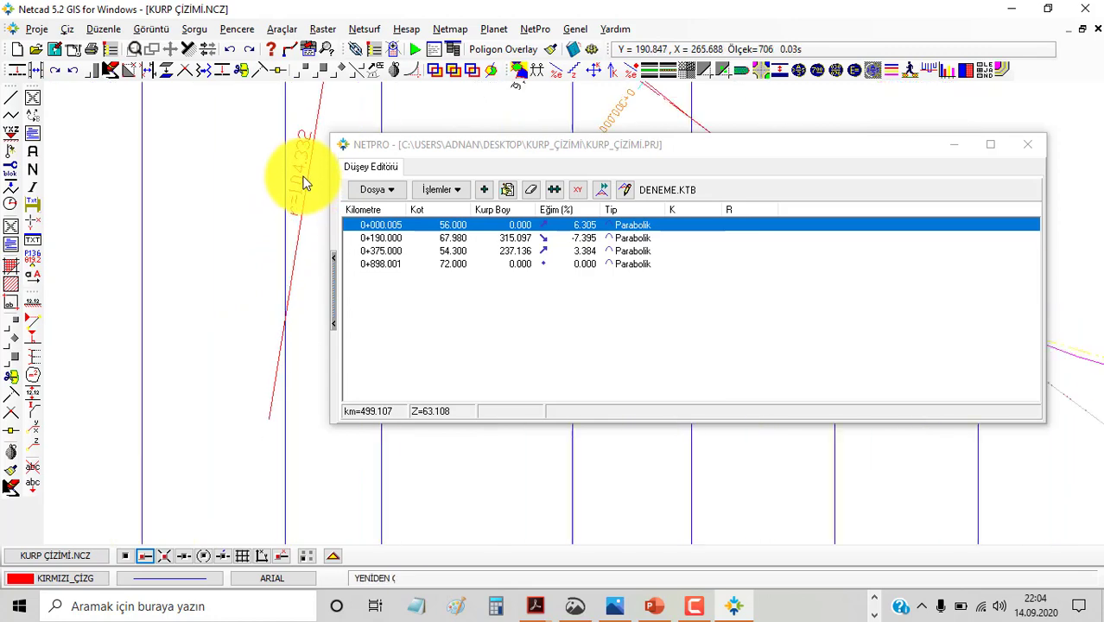
double_click(511, 237)
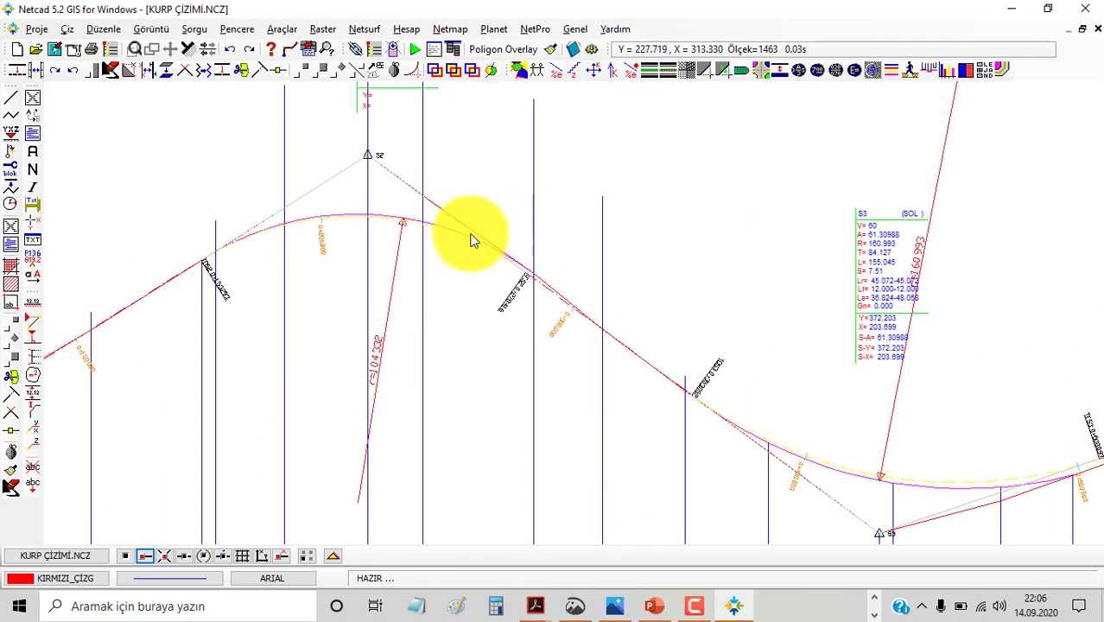
scroll(512, 224, down, 1)
scroll(512, 223, down, 1)
middle_drag(799, 247, 486, 225)
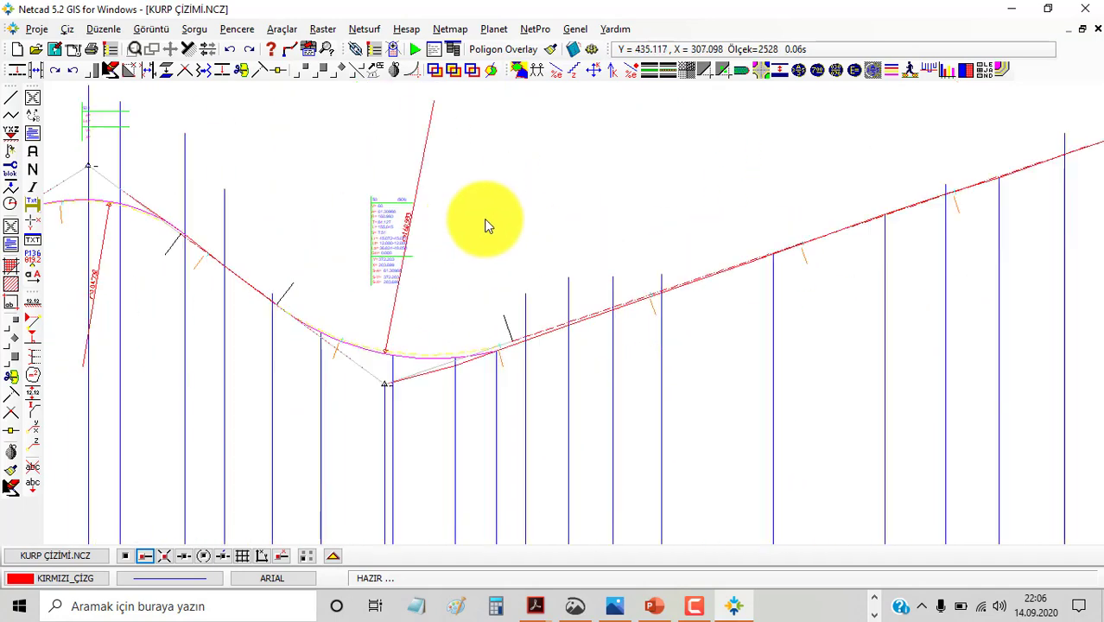
scroll(486, 225, down, 1)
middle_drag(483, 278, 546, 266)
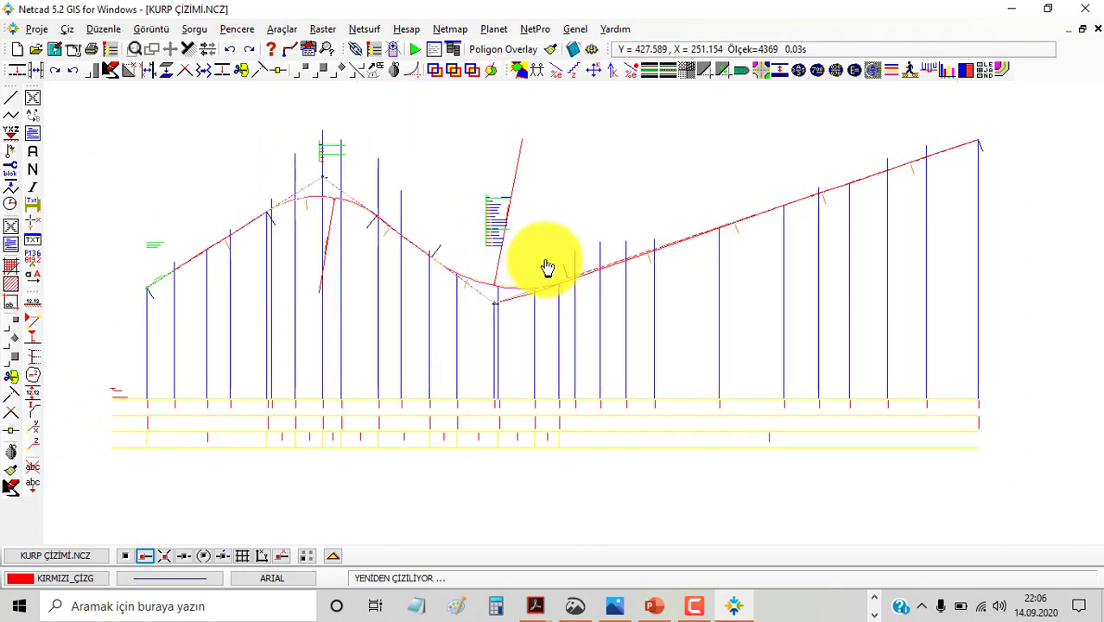
scroll(508, 270, up, 1)
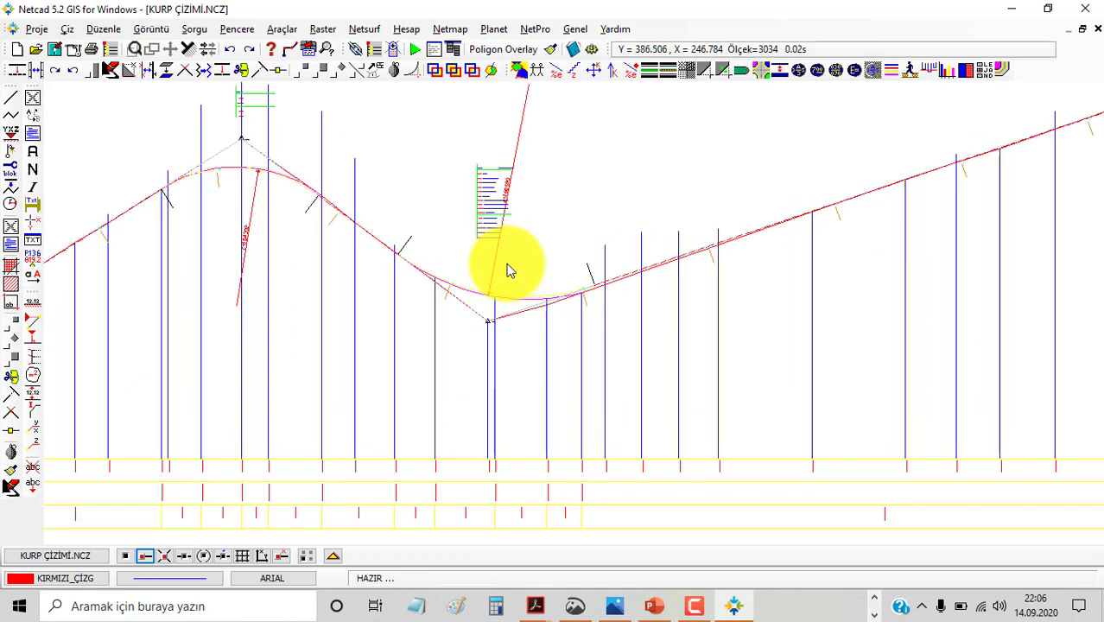
scroll(360, 266, down, 1)
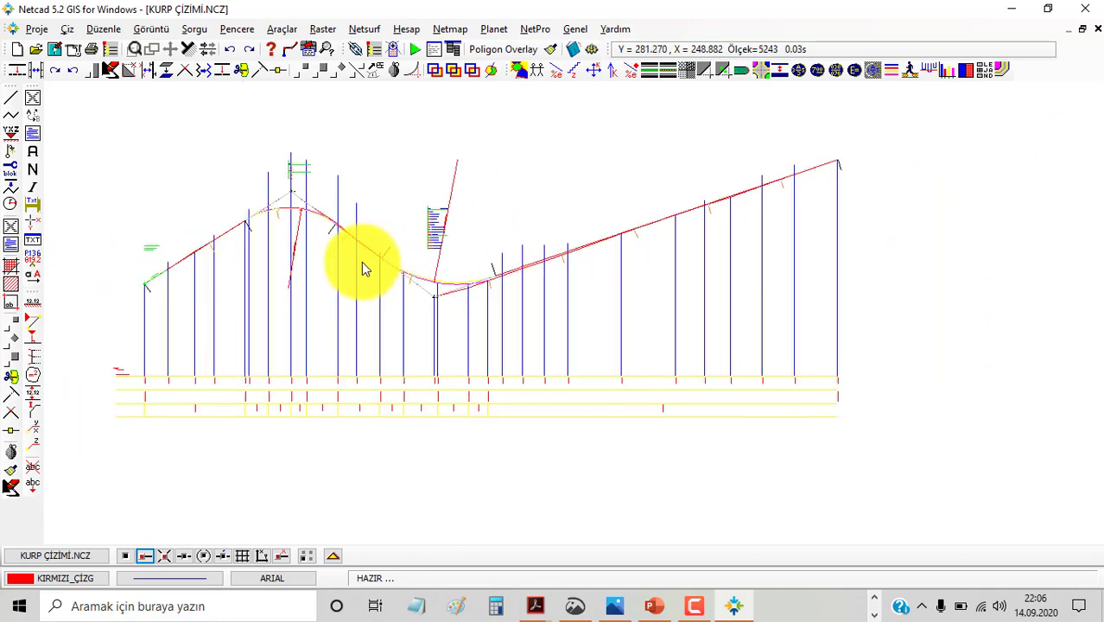
middle_drag(362, 268, 419, 270)
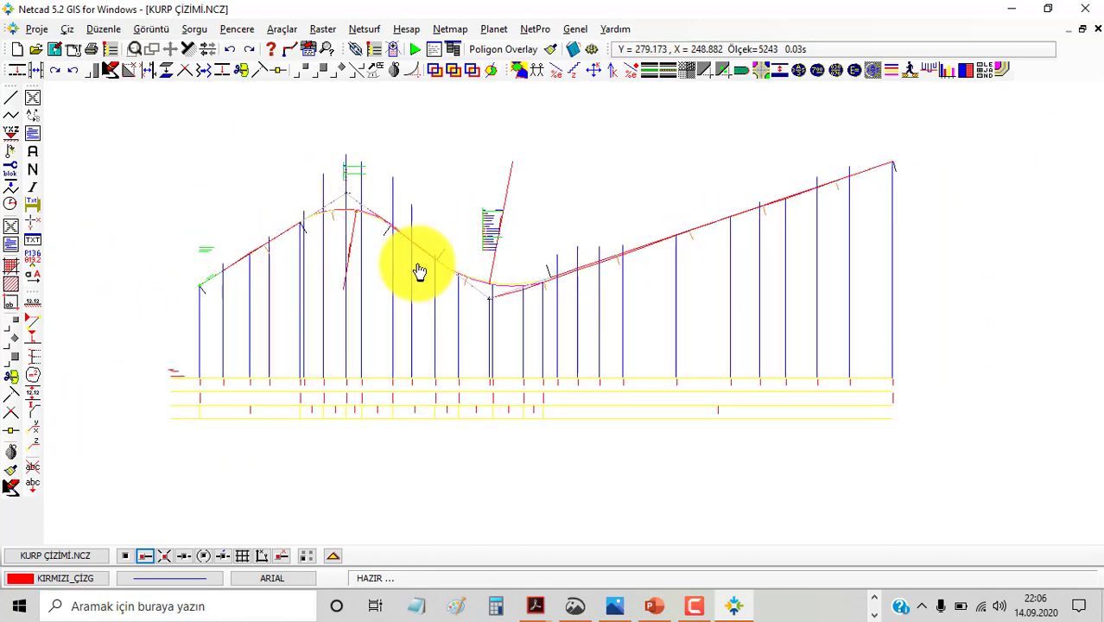
click(90, 576)
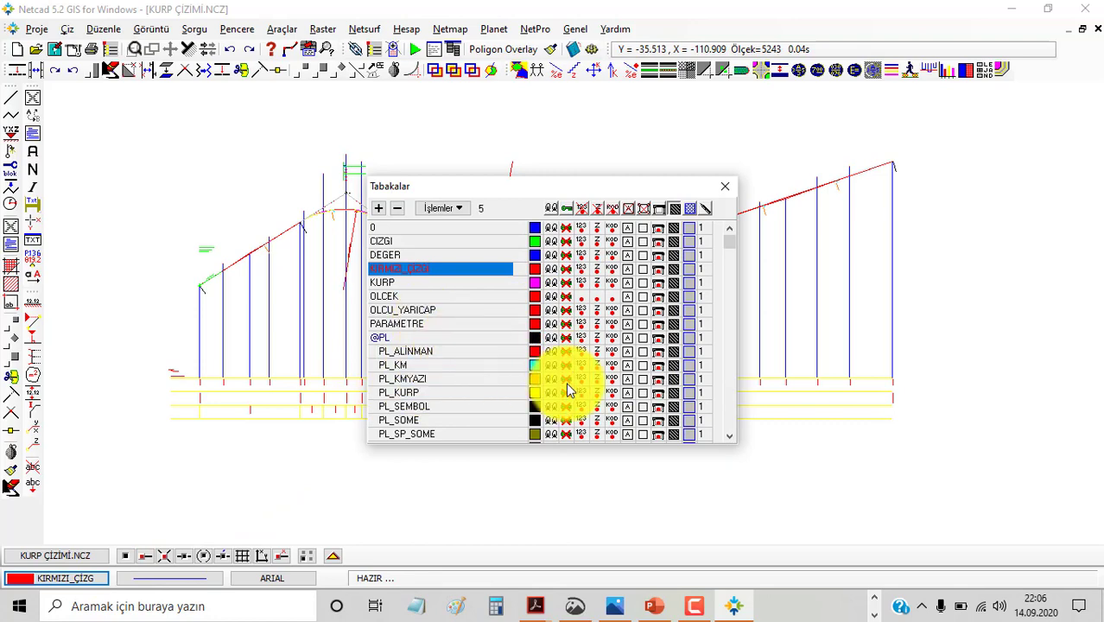
Close the layer list and fit the whole profile, showing the terrain line beneath the grade line
key(Escape)
scroll(486, 271, up, 1)
scroll(484, 274, up, 1)
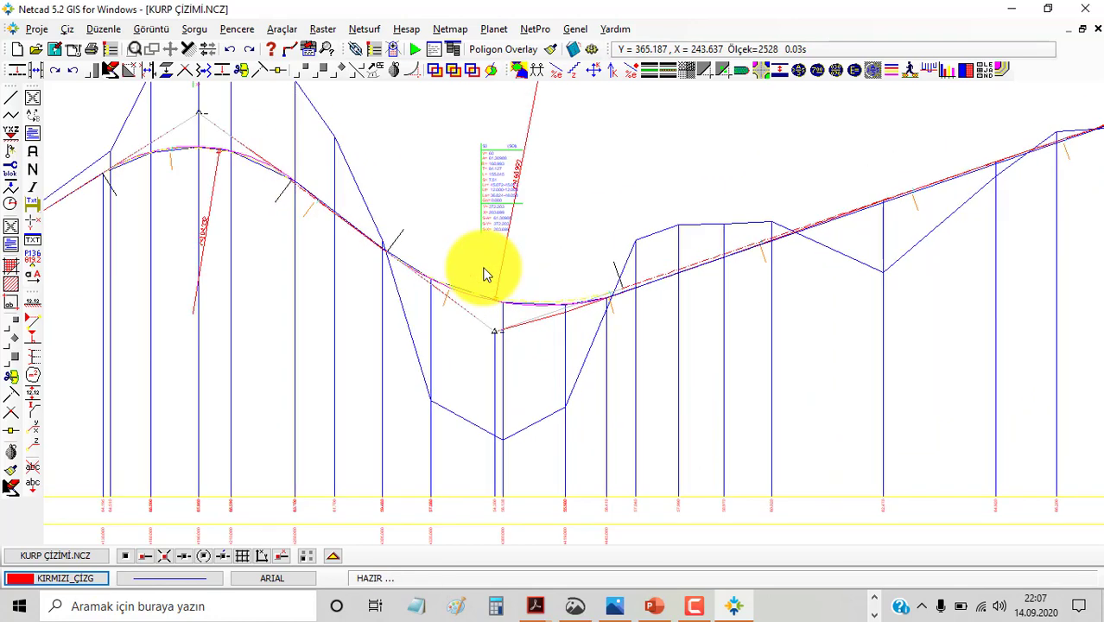
scroll(298, 263, down, 2)
scroll(346, 250, down, 1)
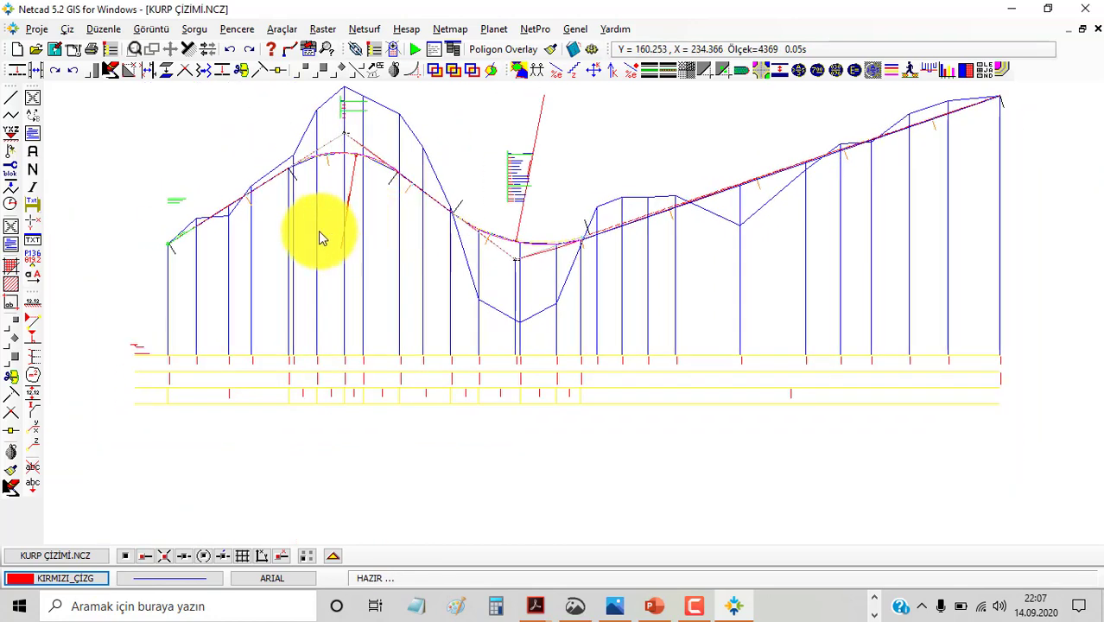
scroll(513, 239, up, 2)
scroll(506, 250, down, 1)
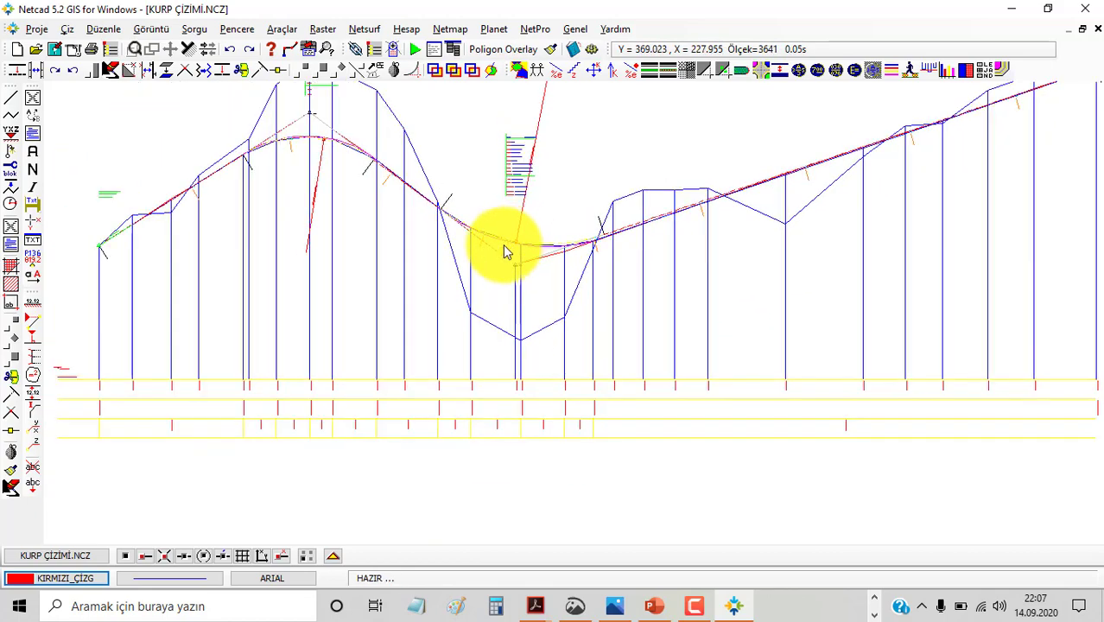
middle_drag(443, 271, 432, 304)
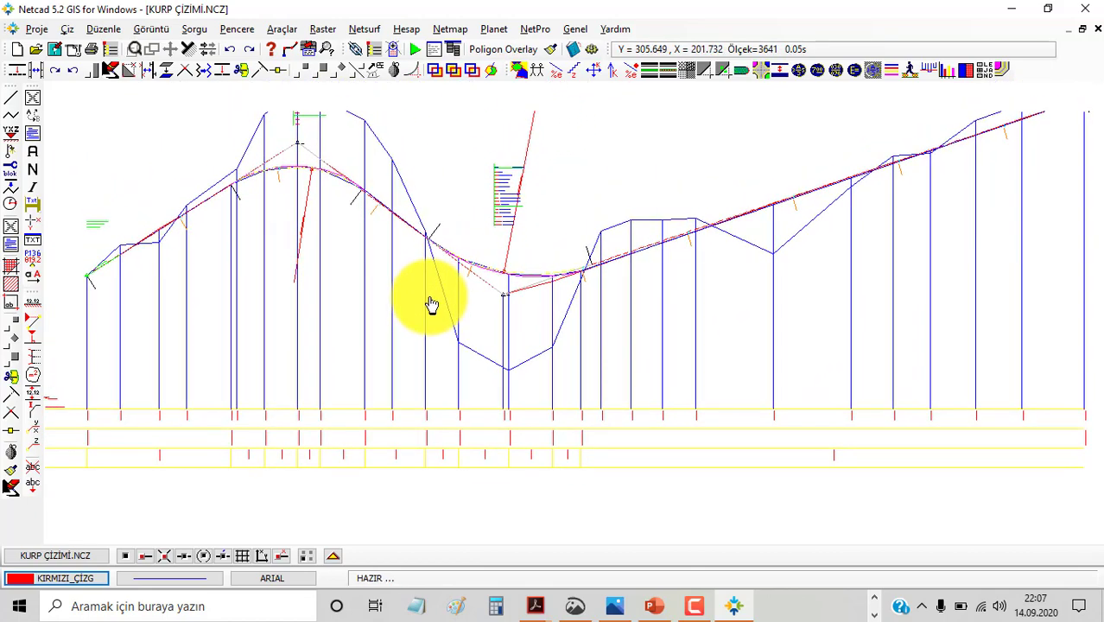
scroll(517, 246, down, 1)
middle_drag(645, 271, 603, 278)
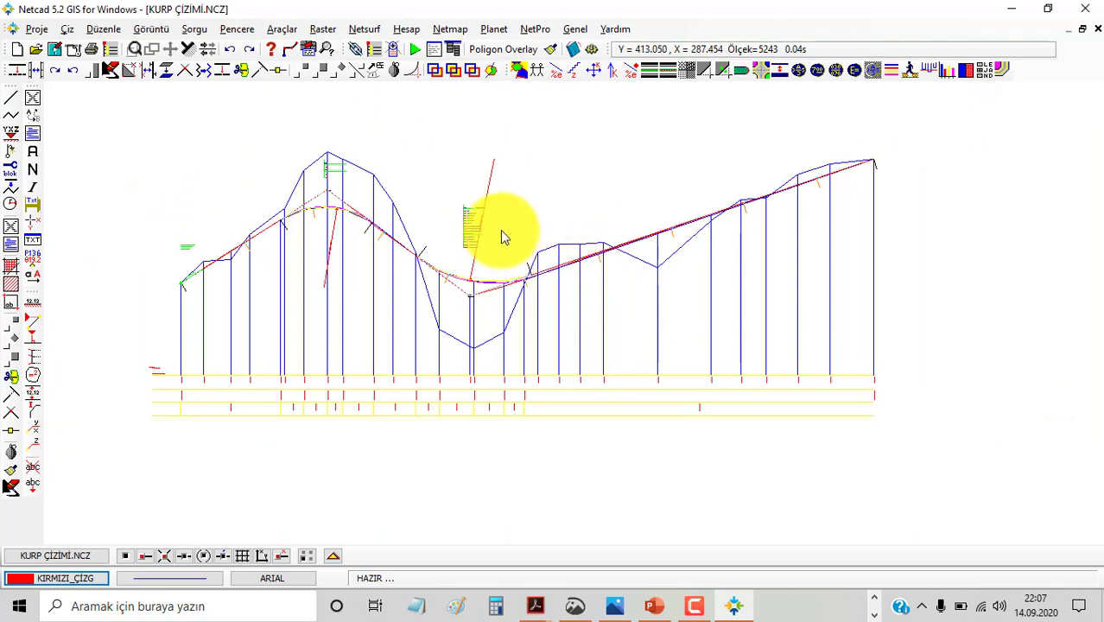